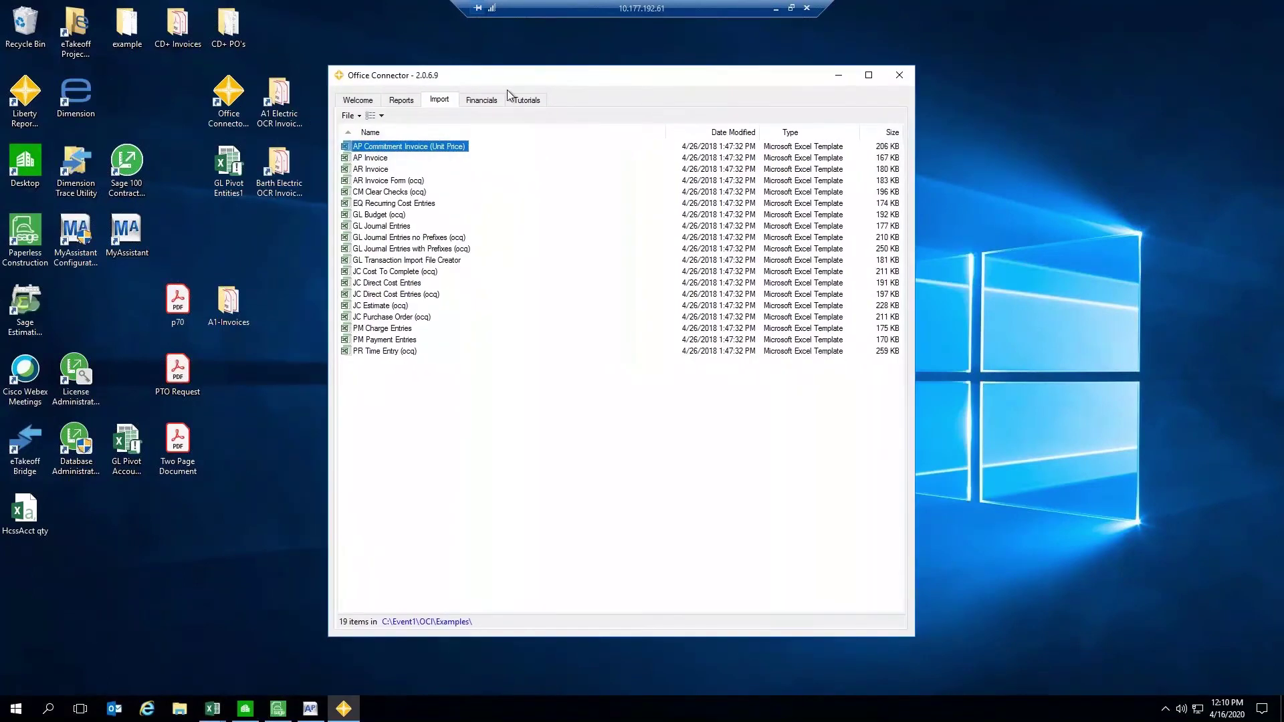
Step: Review the Office Connector welcome page, including the Quick Aim 16.1 announcement and the online resources
{"action": "left_click", "coordinate": [368, 105]}
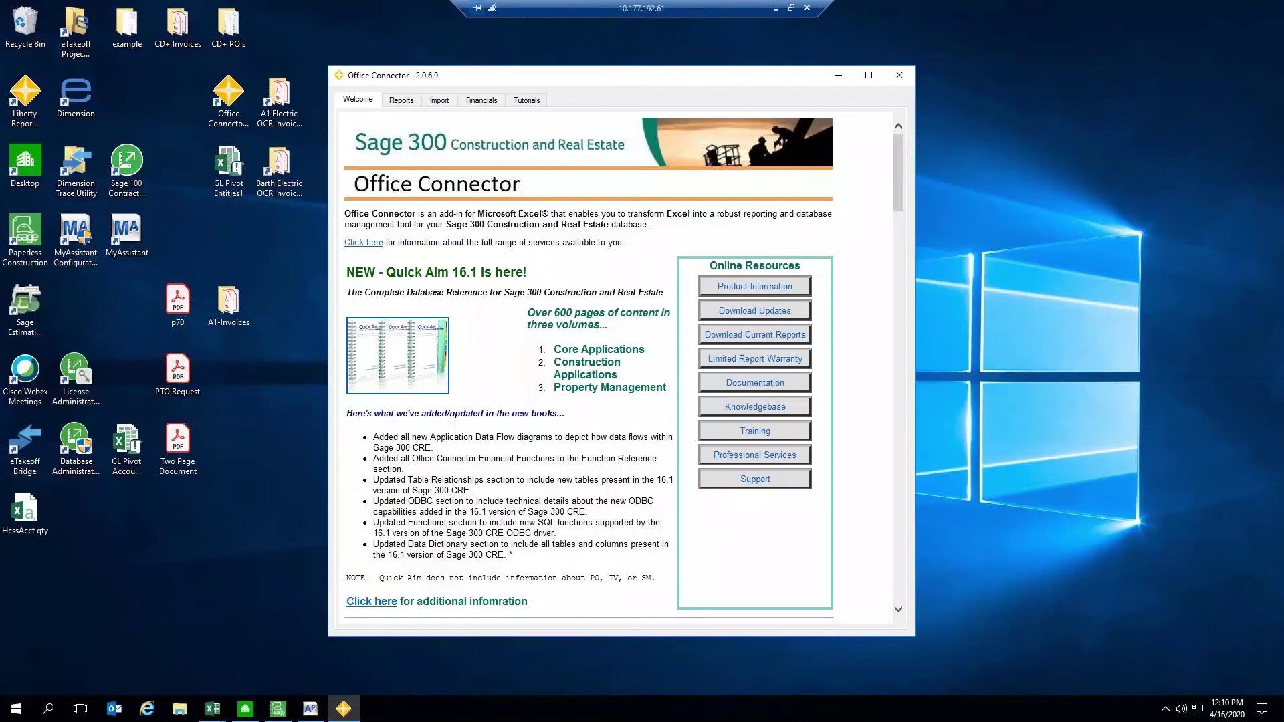
{"action": "left_click_drag", "start_coordinate": [398, 214], "coordinate": [567, 207]}
{"action": "left_click_drag", "start_coordinate": [392, 274], "coordinate": [521, 266]}
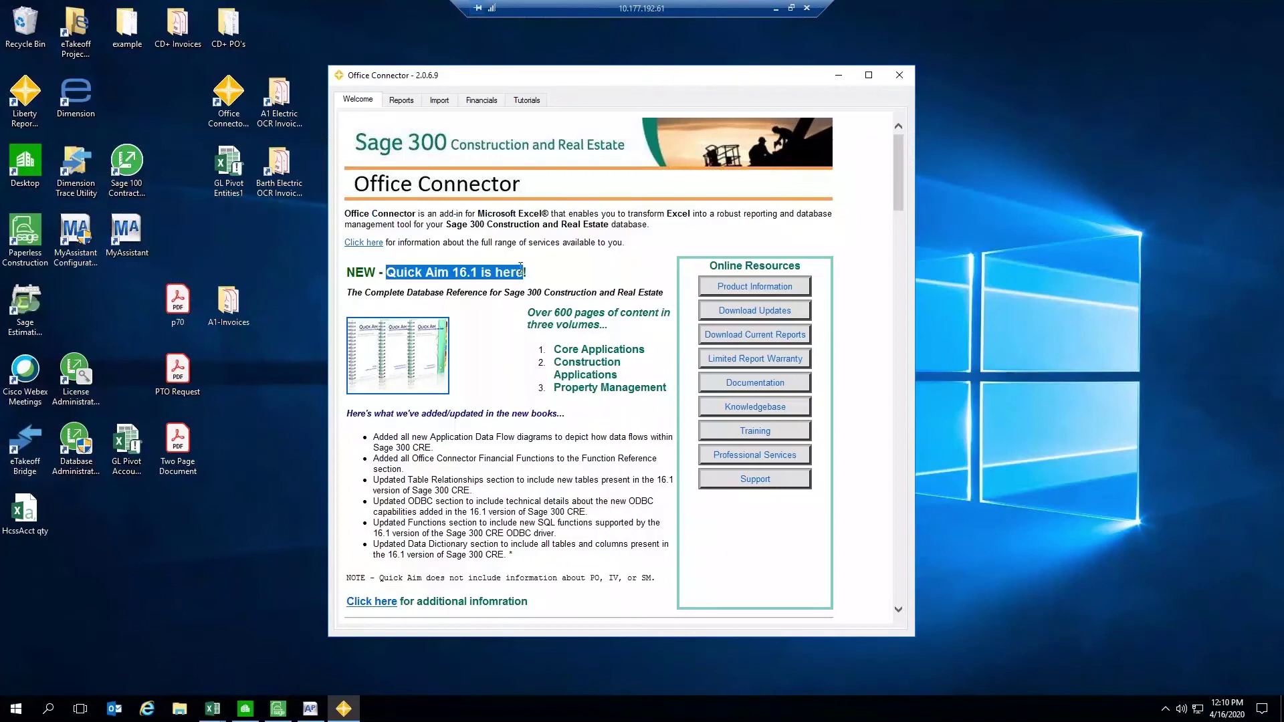
{"action": "left_click", "coordinate": [410, 273]}
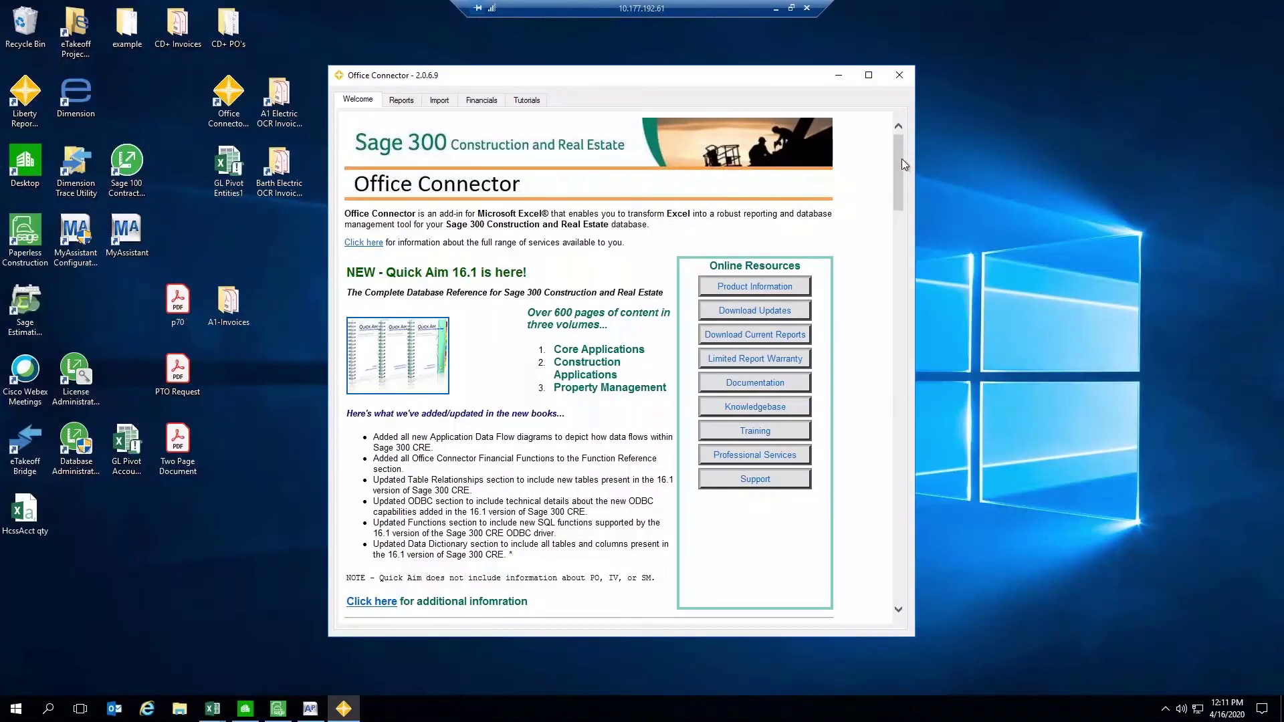
{"action": "scroll", "coordinate": [902, 163], "scroll_direction": "down", "scroll_amount": 3}
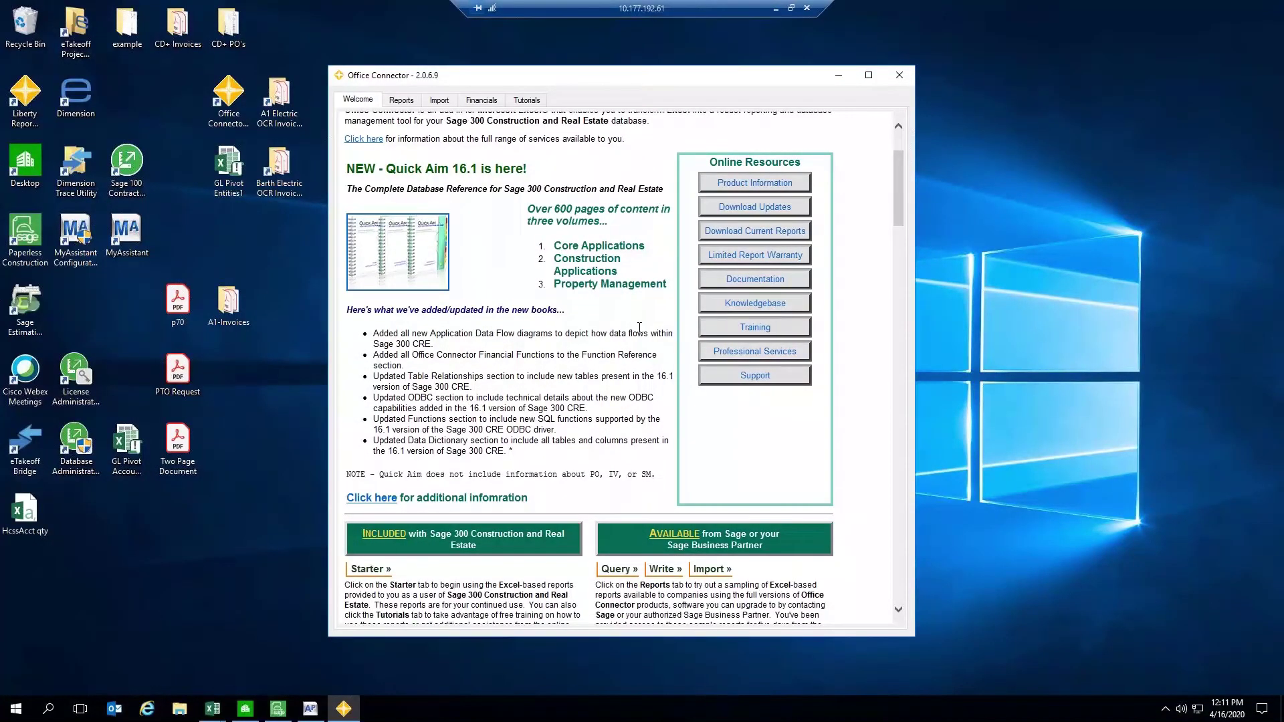
{"action": "scroll", "coordinate": [590, 367], "scroll_direction": "up", "scroll_amount": 3}
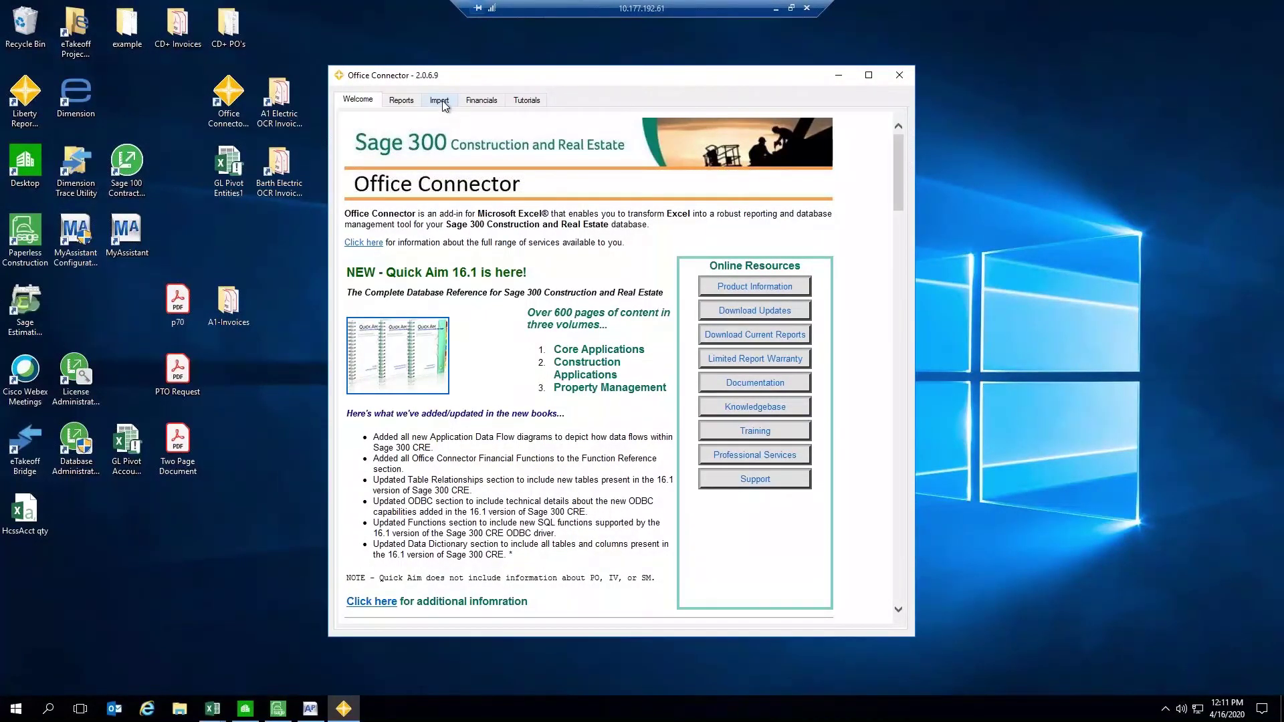
Step: Open the JC Cost To Complete (ocq) import template for a Very Good Construction Co, accept its disclaimer and maximize the workbook
{"action": "left_click", "coordinate": [441, 101]}
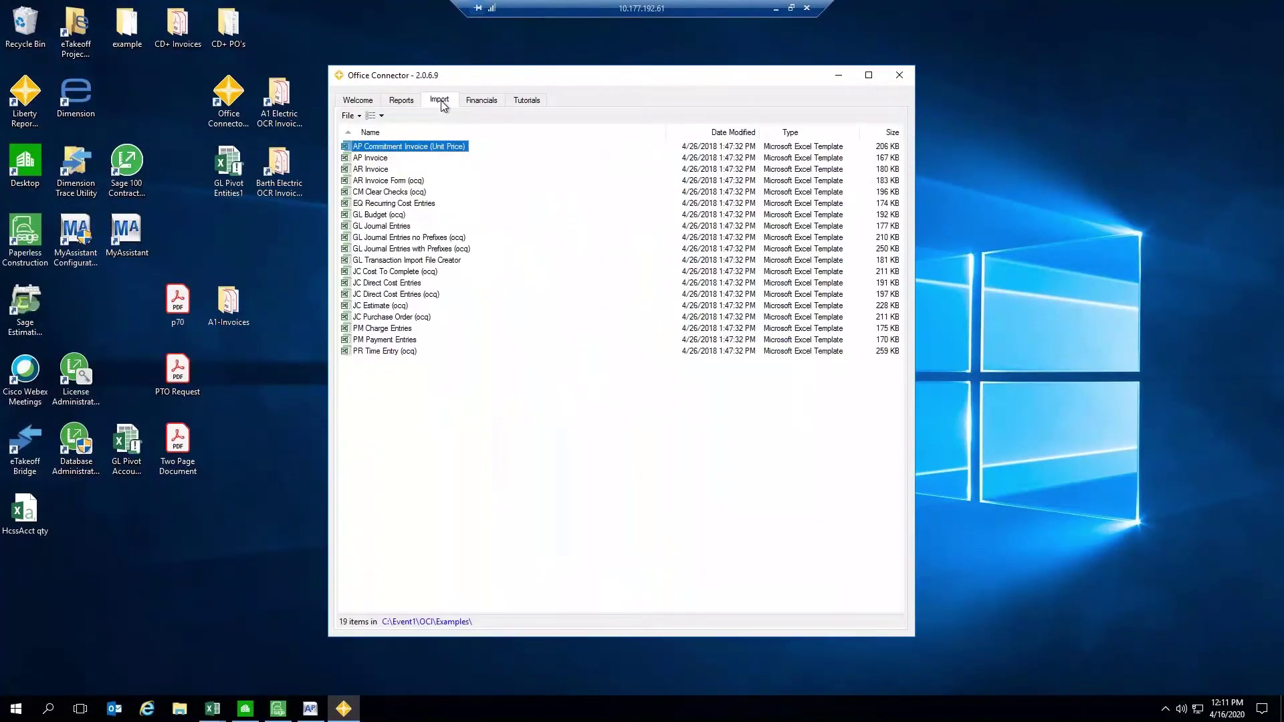
{"action": "left_click", "coordinate": [396, 272]}
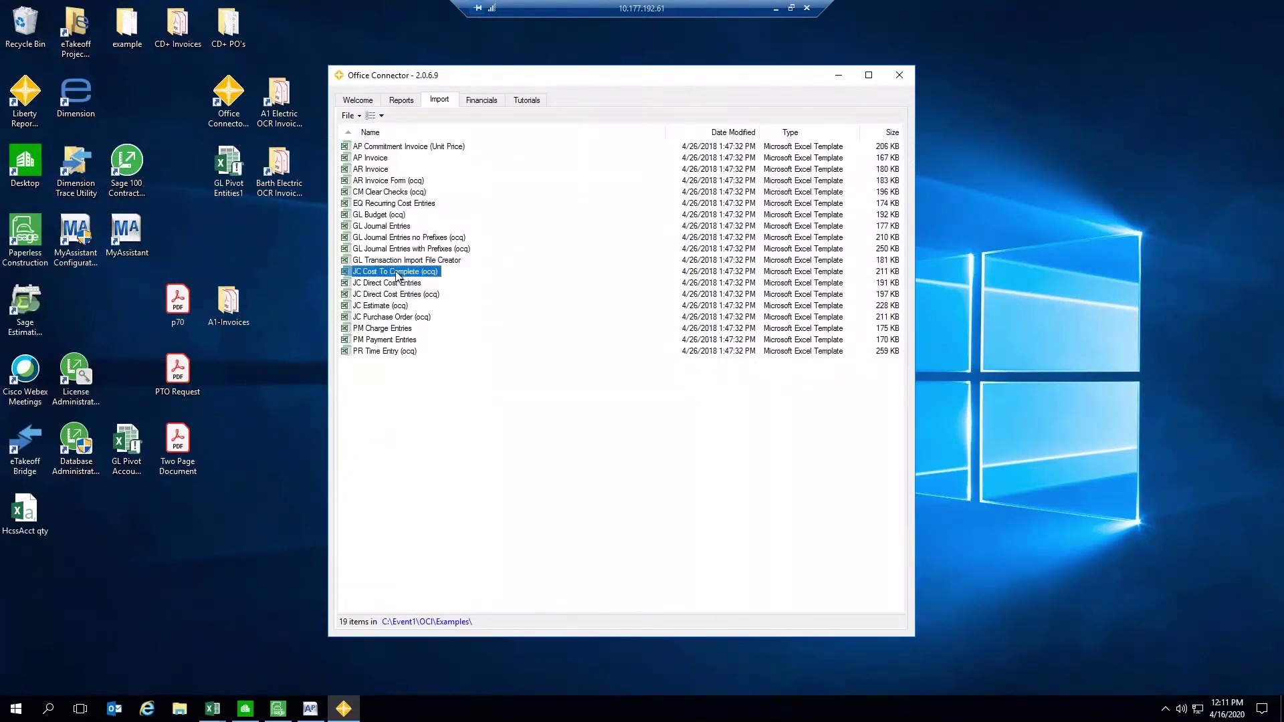
{"action": "double_click", "coordinate": [397, 274]}
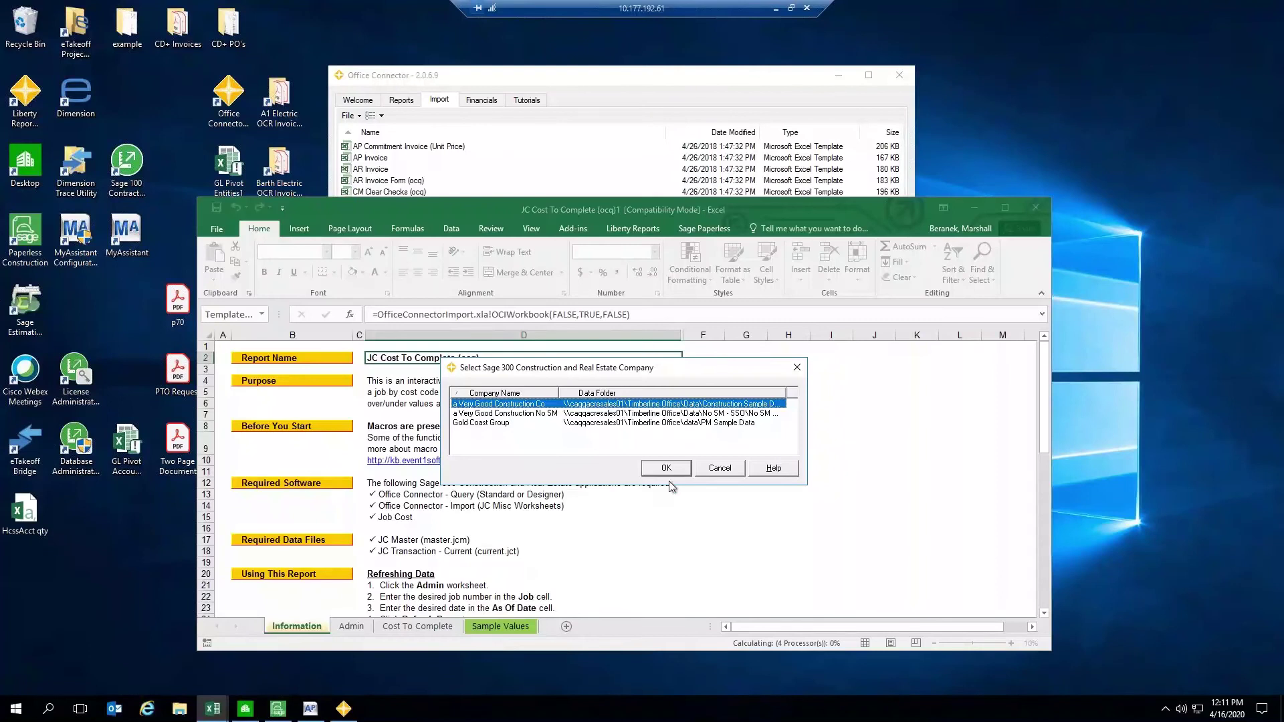
{"action": "left_click", "coordinate": [666, 467]}
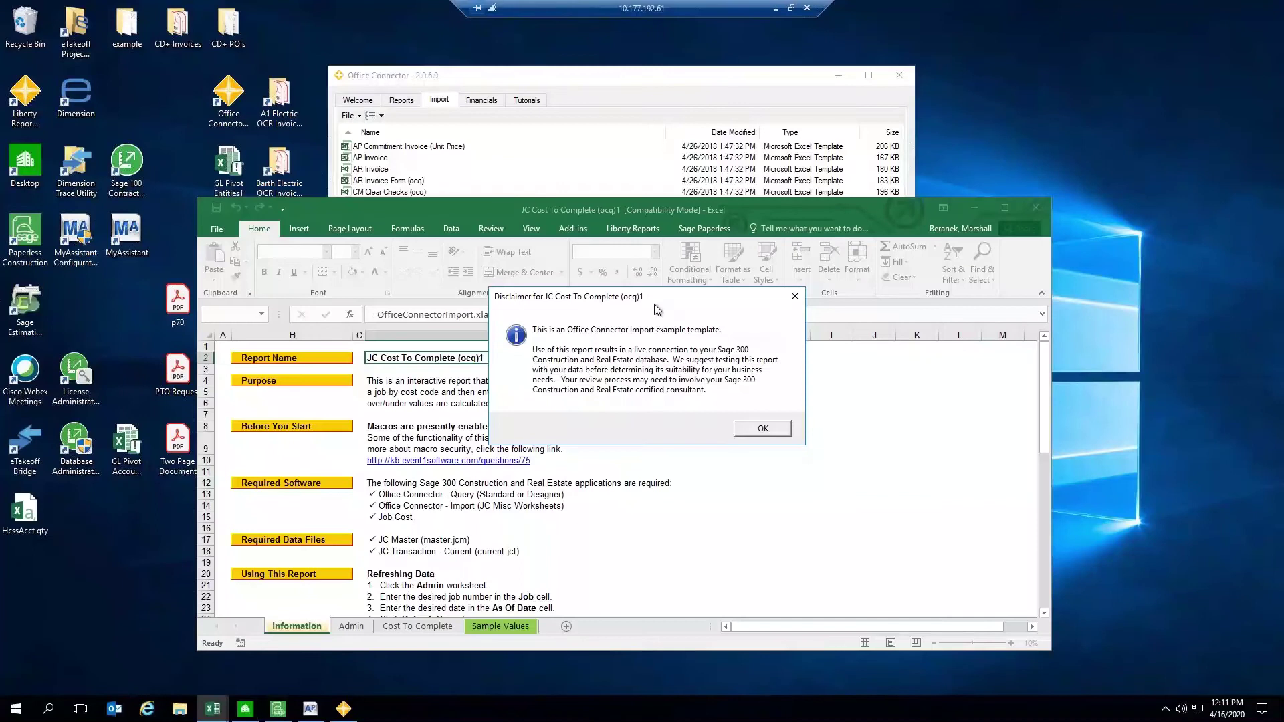
{"action": "left_click_drag", "start_coordinate": [655, 308], "coordinate": [626, 232]}
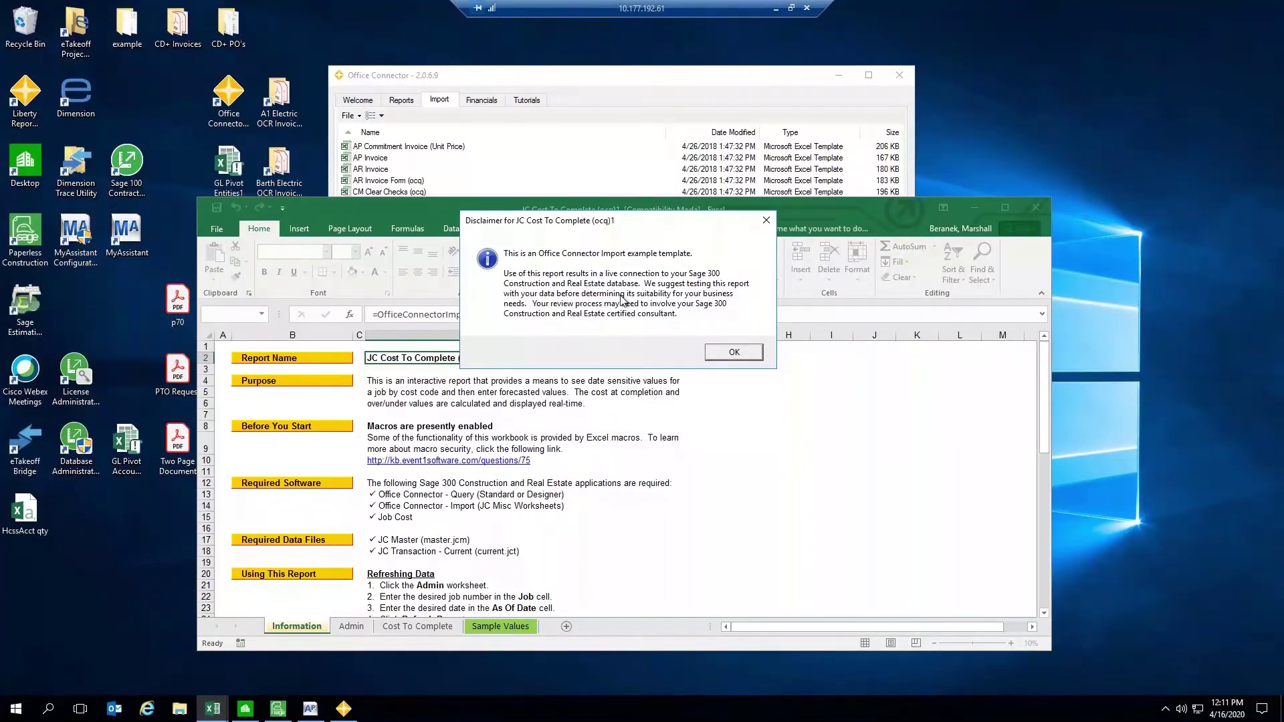
{"action": "left_click", "coordinate": [734, 353]}
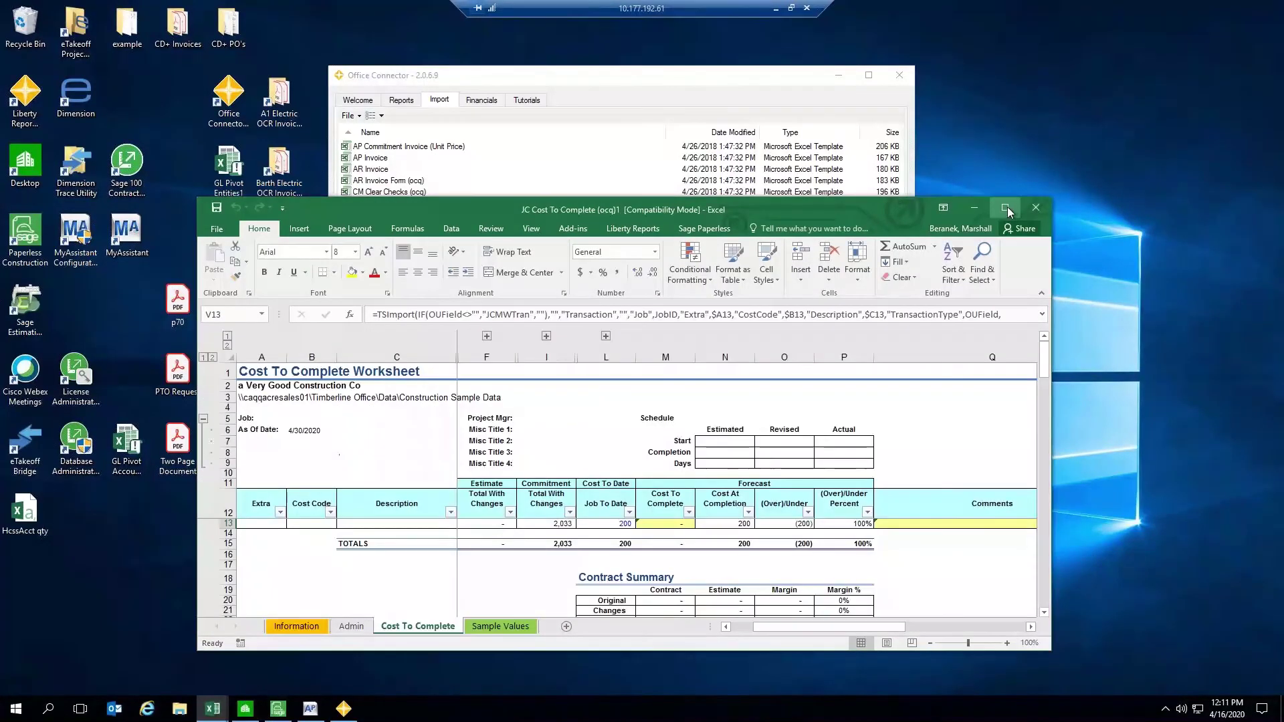
{"action": "left_click", "coordinate": [1007, 207]}
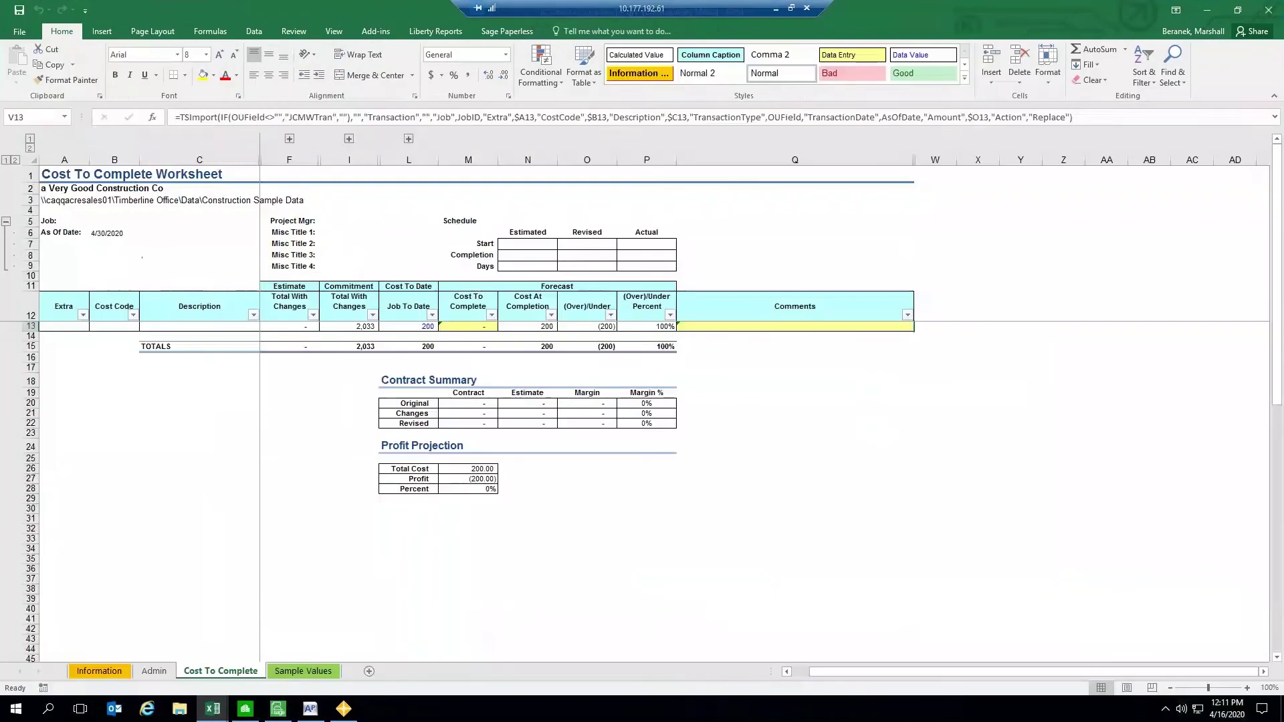
Step: Review the workbook's Information sheet, especially the report name and the required software in rows 12 to 15
{"action": "left_click", "coordinate": [110, 672]}
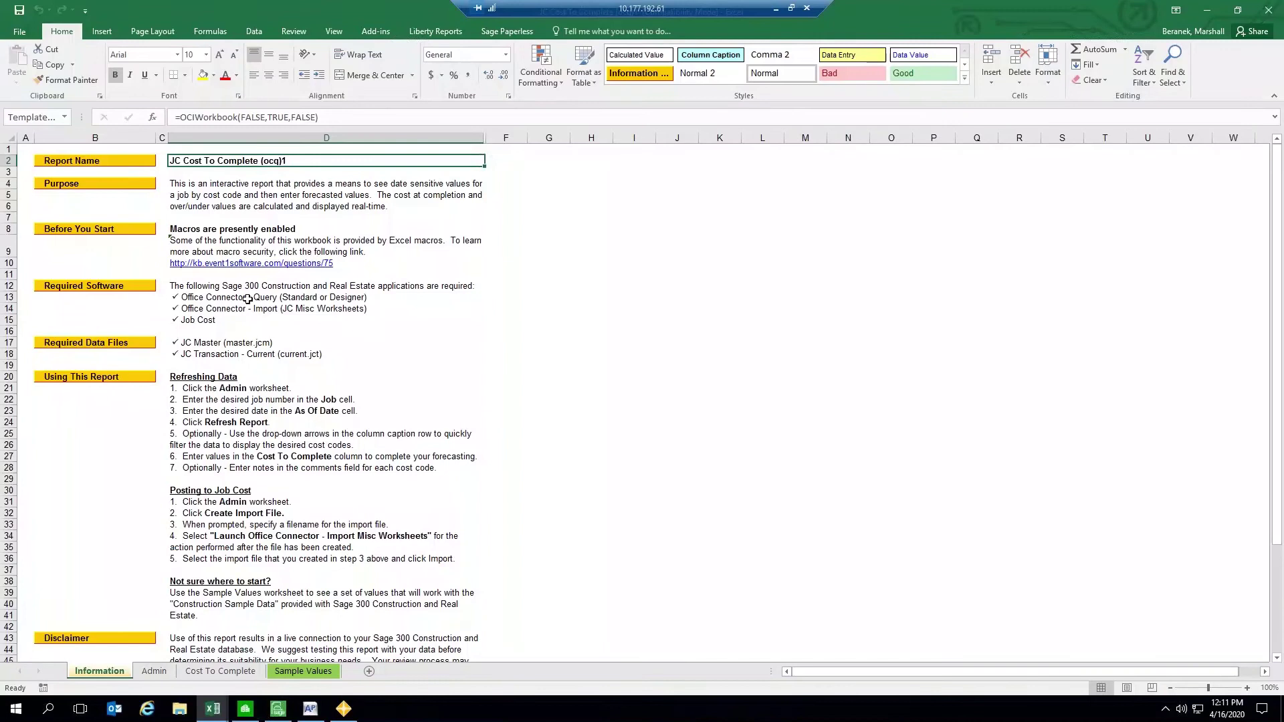
{"action": "left_click", "coordinate": [208, 295]}
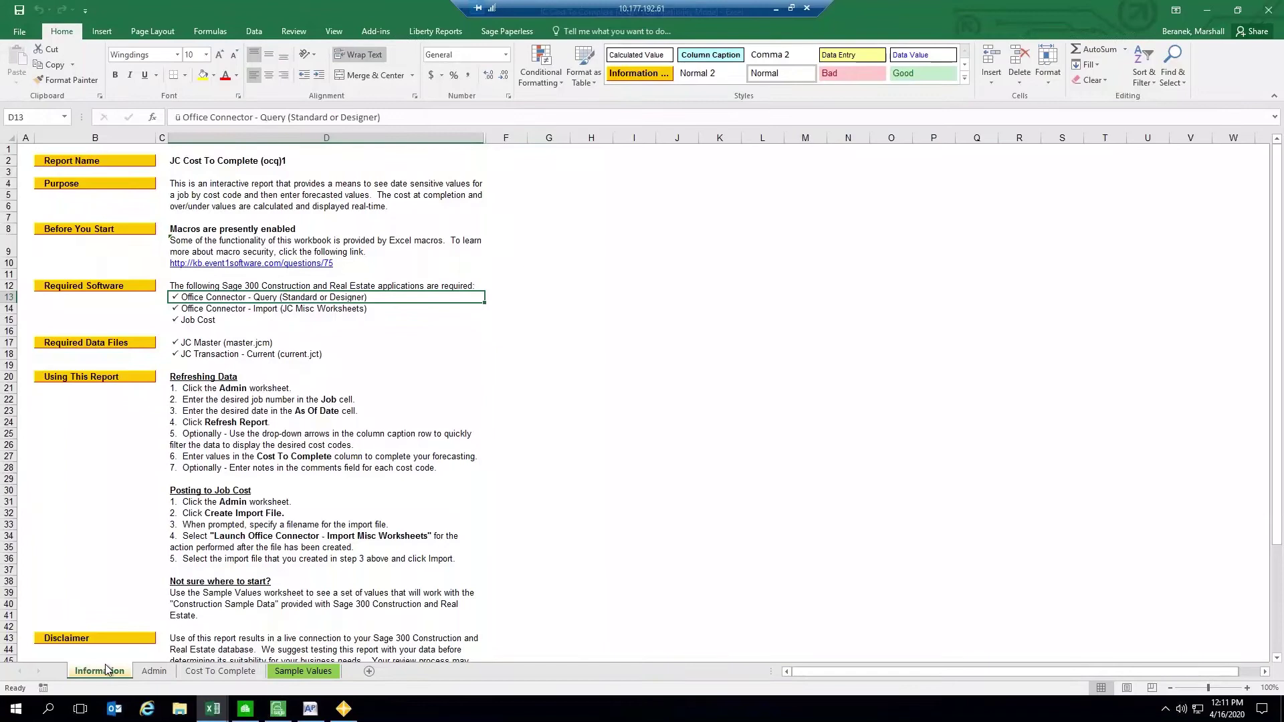
{"action": "left_click", "coordinate": [230, 142]}
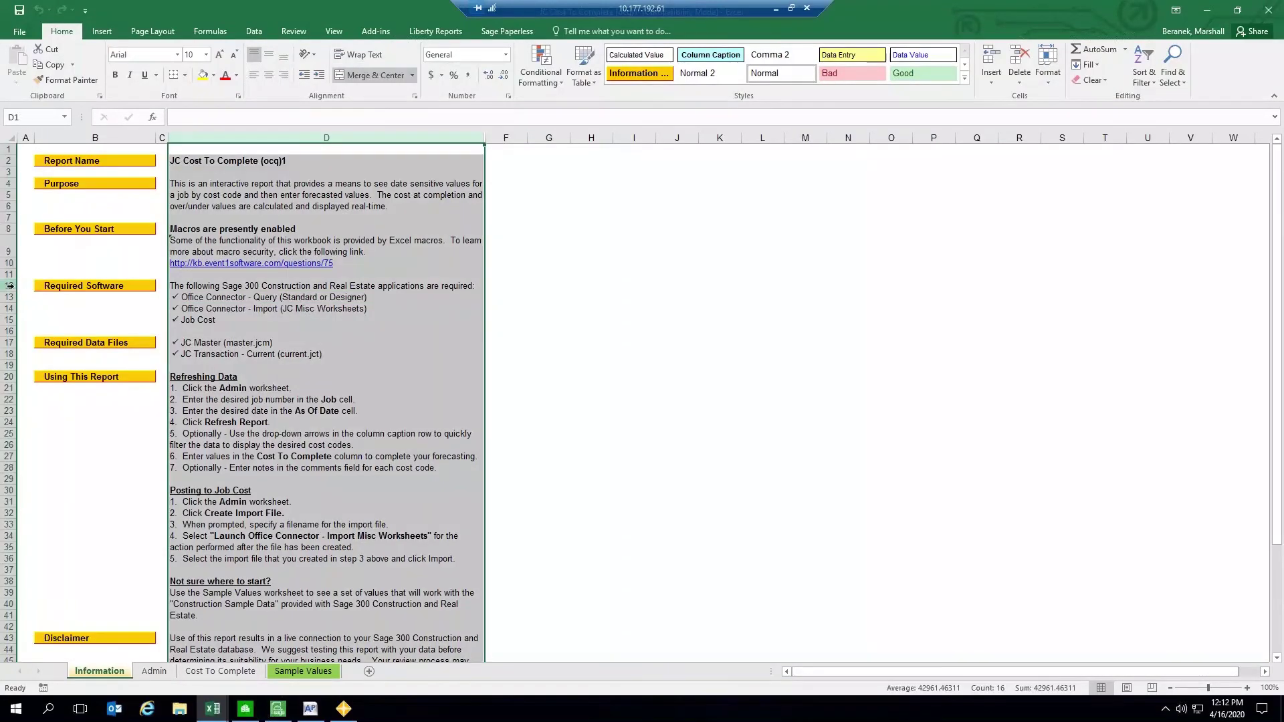
{"action": "left_click_drag", "start_coordinate": [8, 286], "coordinate": [7, 321]}
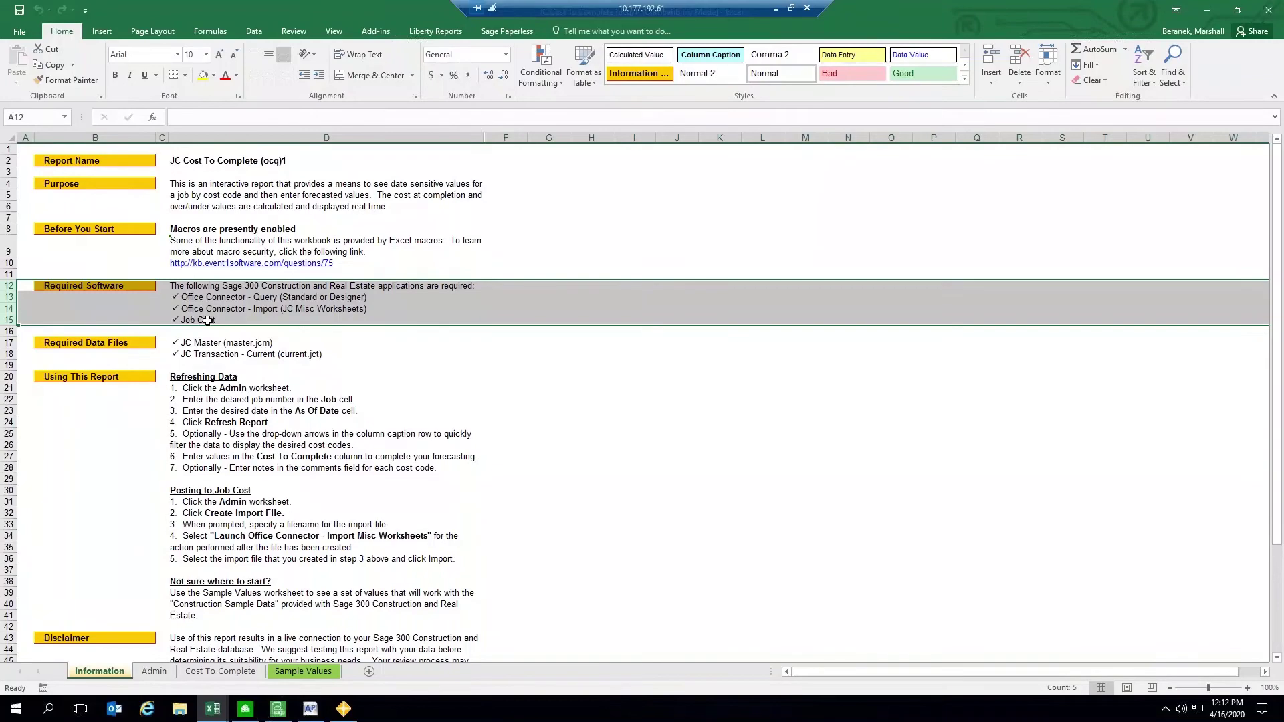
{"action": "left_click", "coordinate": [252, 311]}
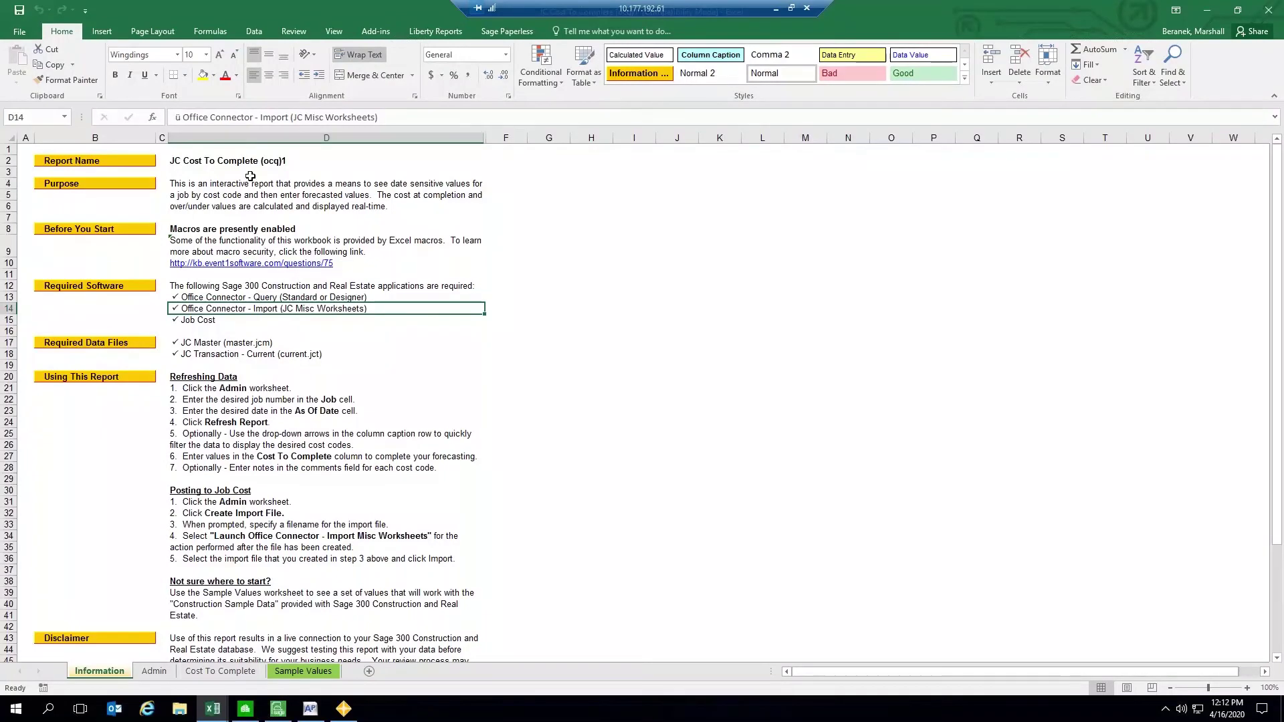
{"action": "left_click", "coordinate": [219, 160]}
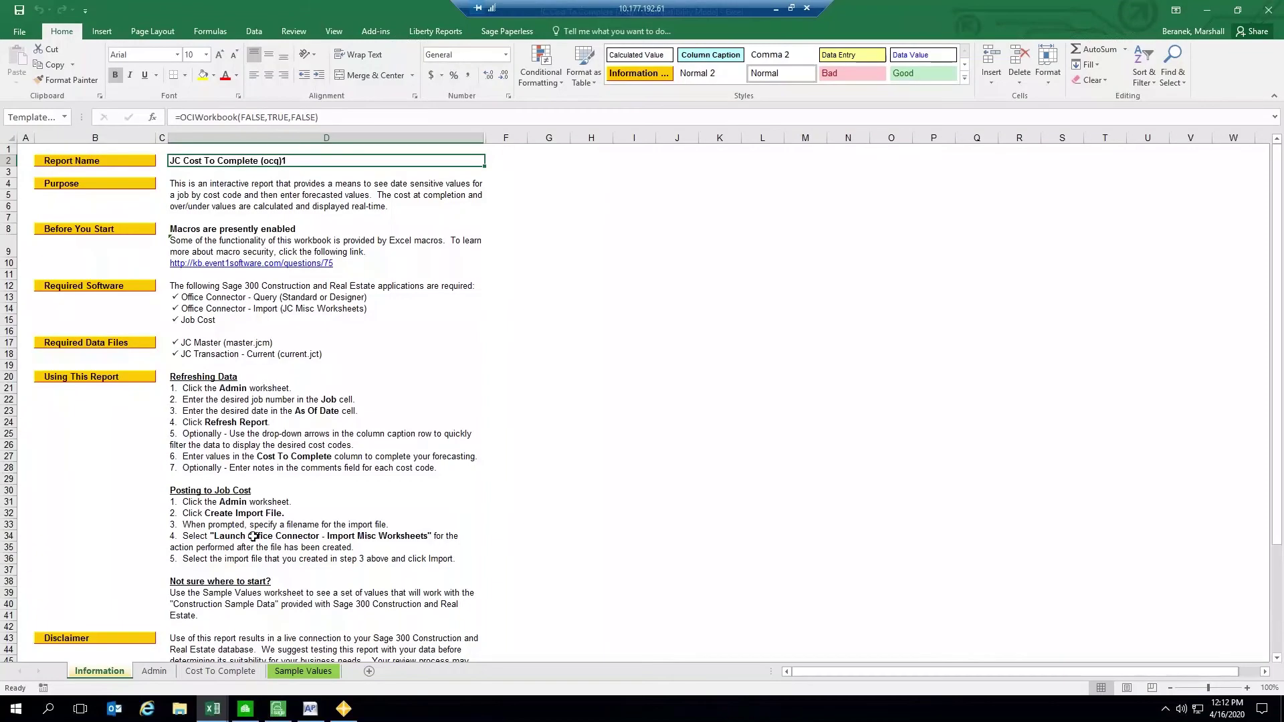
Step: Fill the Admin sheet's report parameters with the template's sample values for job 03-001
{"action": "left_click", "coordinate": [151, 672]}
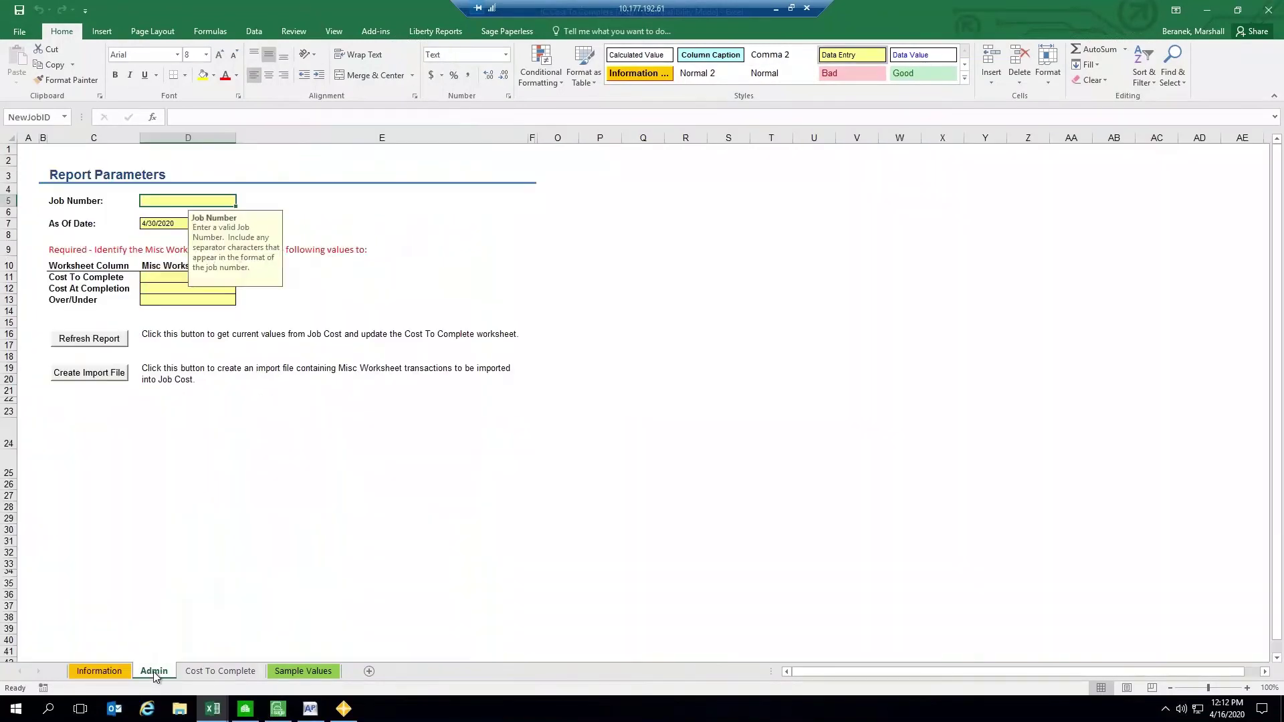
{"action": "left_click", "coordinate": [192, 201]}
{"action": "left_click", "coordinate": [290, 290]}
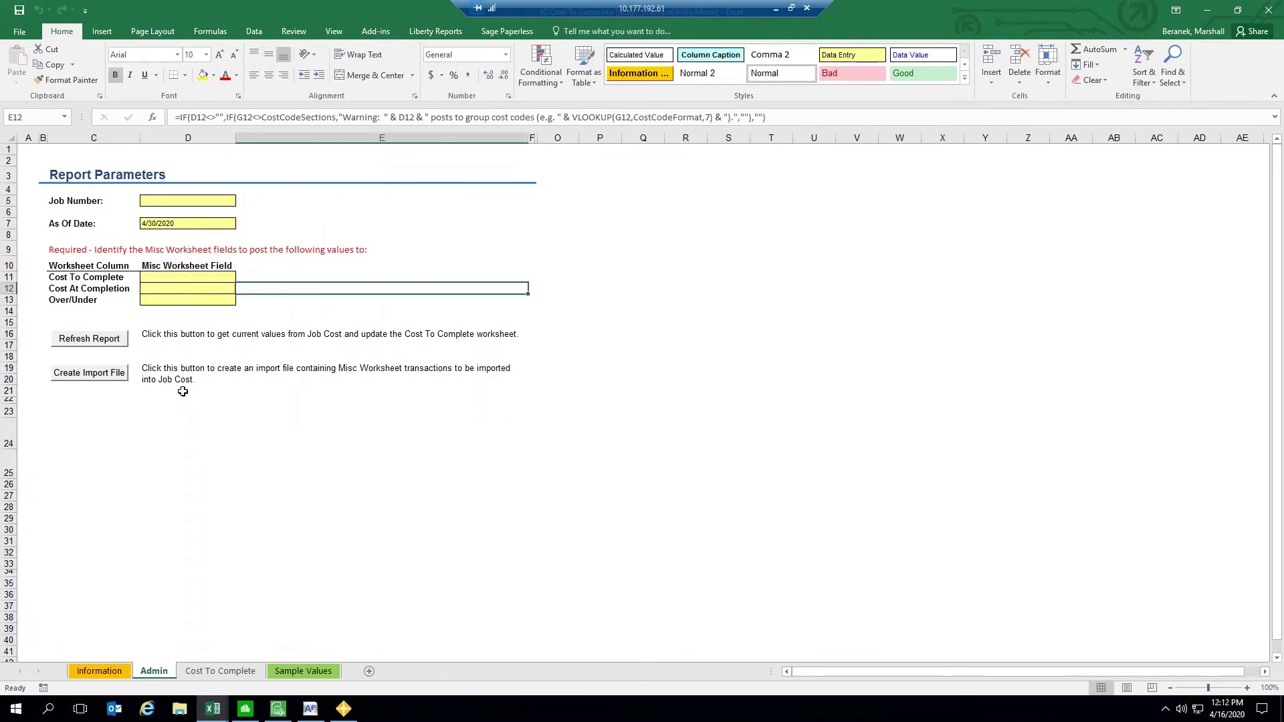
{"action": "left_click", "coordinate": [305, 672]}
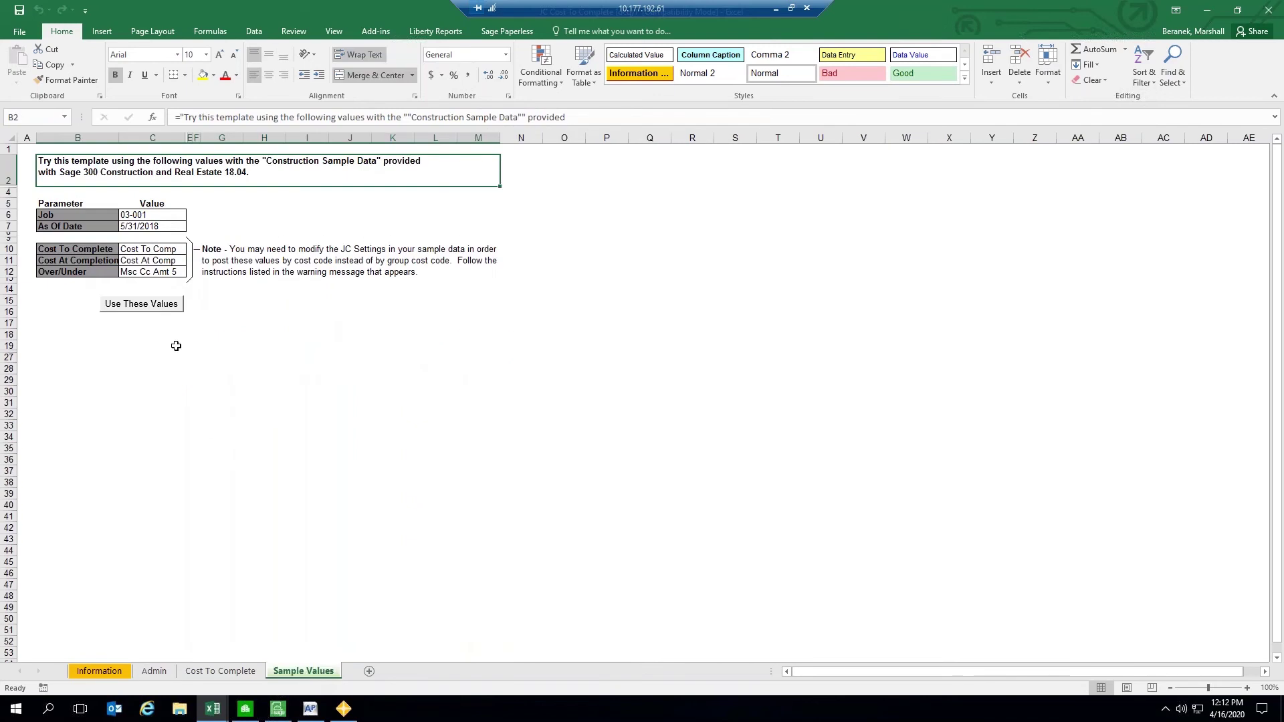
{"action": "left_click", "coordinate": [148, 305]}
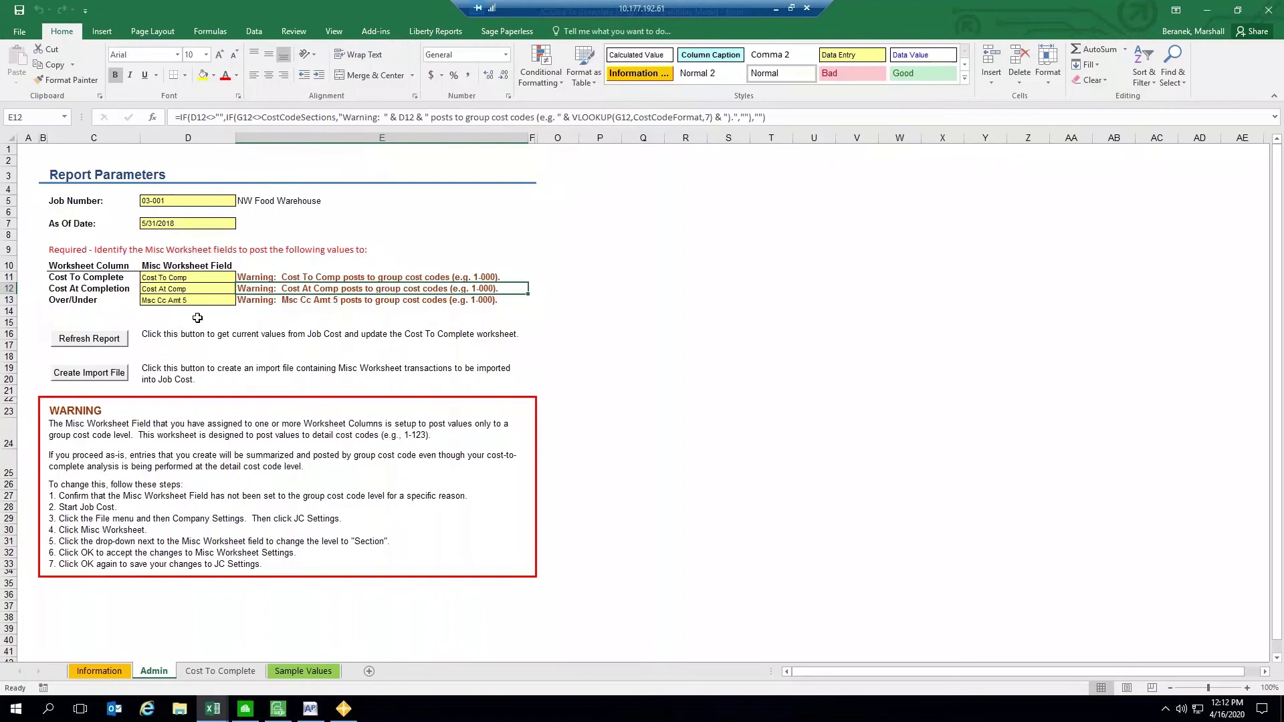
Step: Set the As Of Date to 5/31/2015 and refresh the report from Job Cost
{"action": "left_click", "coordinate": [166, 224]}
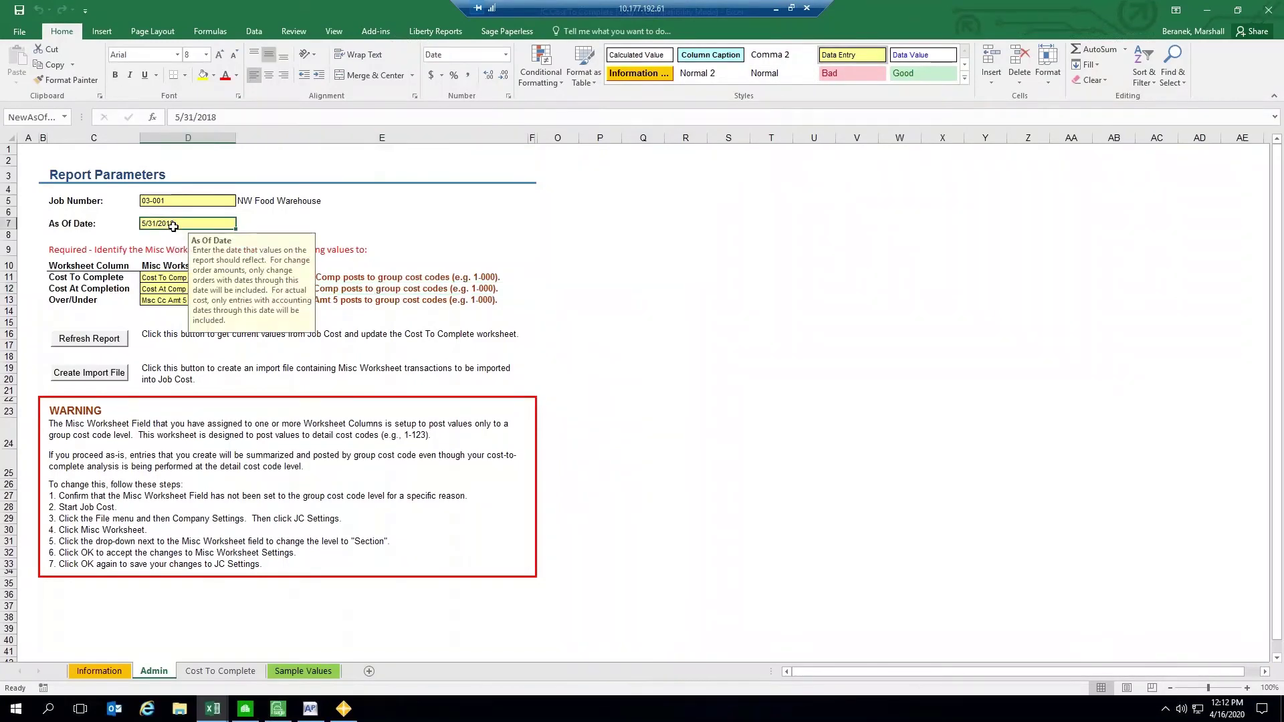
{"action": "left_click", "coordinate": [231, 118]}
{"action": "key", "text": "BackSpace"}
{"action": "type", "text": "5"}
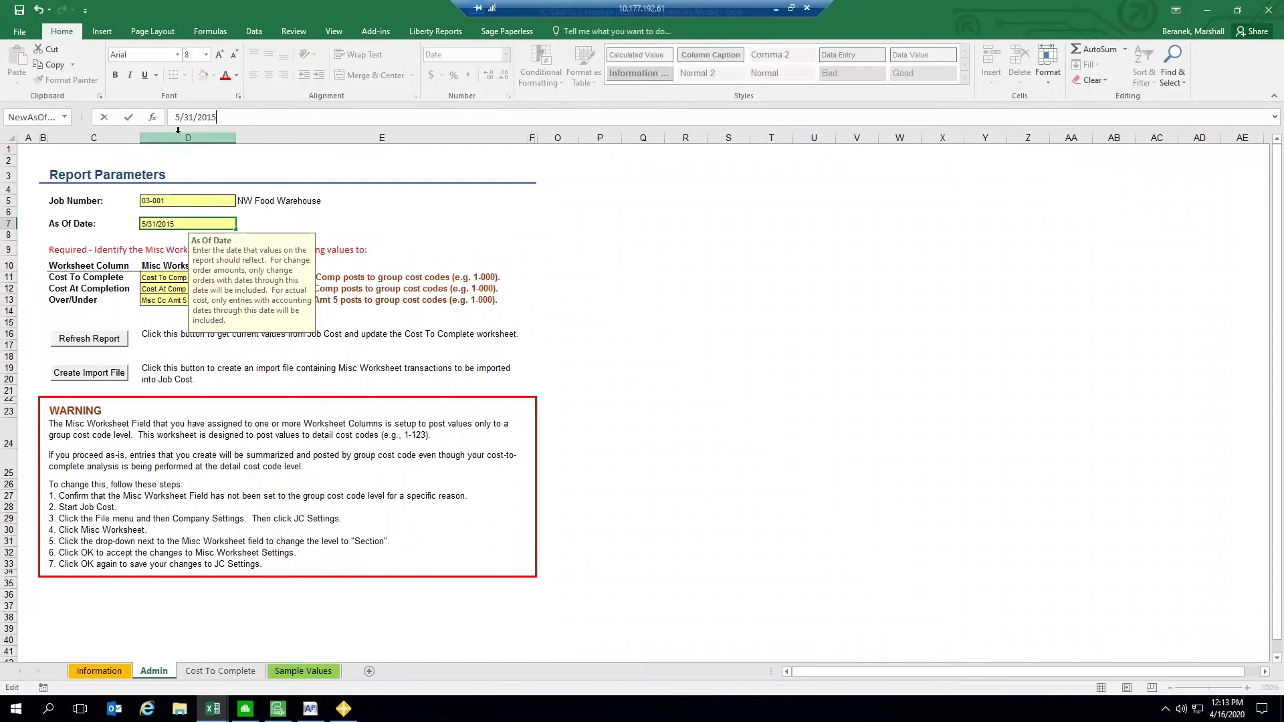
{"action": "left_click", "coordinate": [335, 160]}
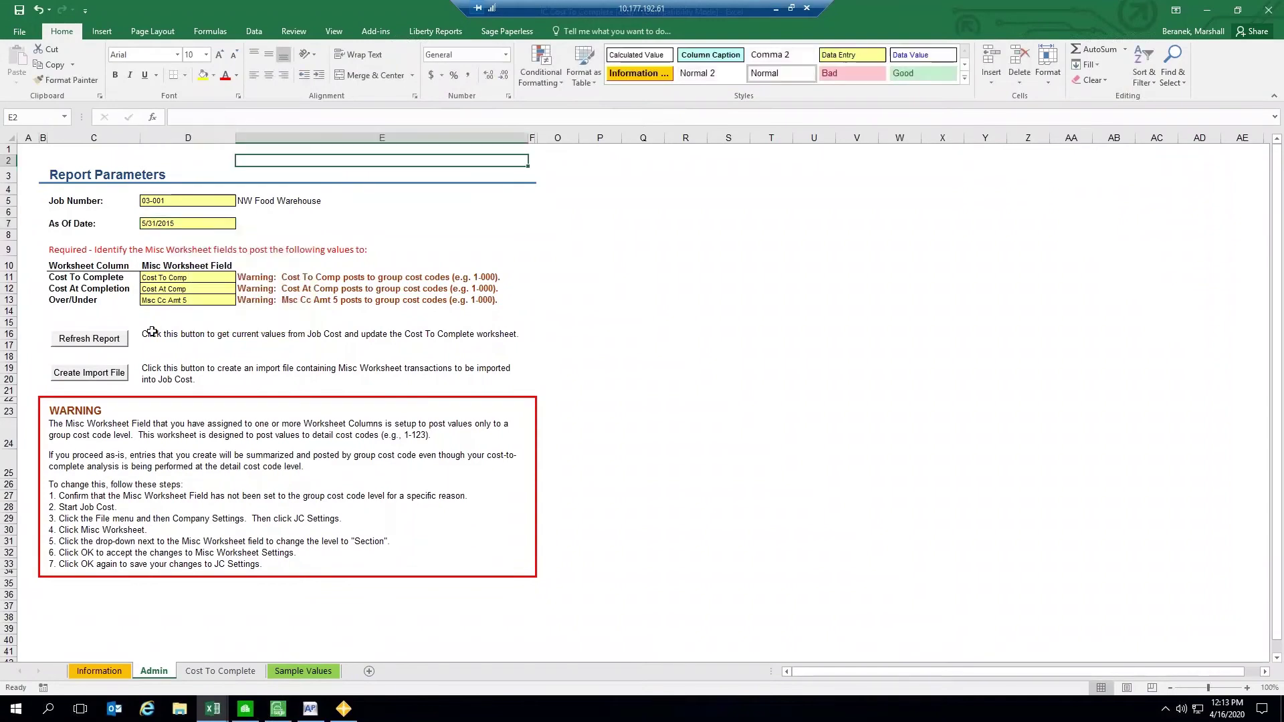
{"action": "left_click", "coordinate": [80, 340]}
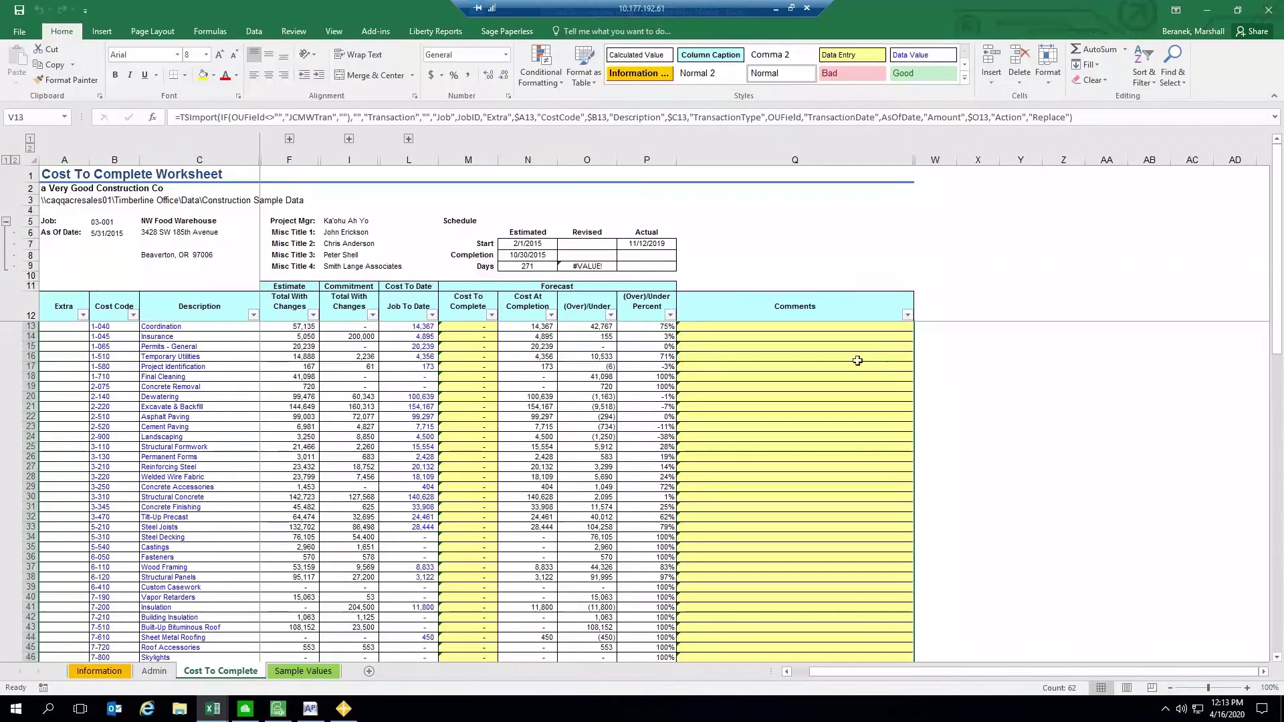
Step: Examine the Cost To Complete worksheet's job header, Comments and Cost To Complete entry columns, and the estimate and job-to-date formulas
{"action": "left_click", "coordinate": [474, 156]}
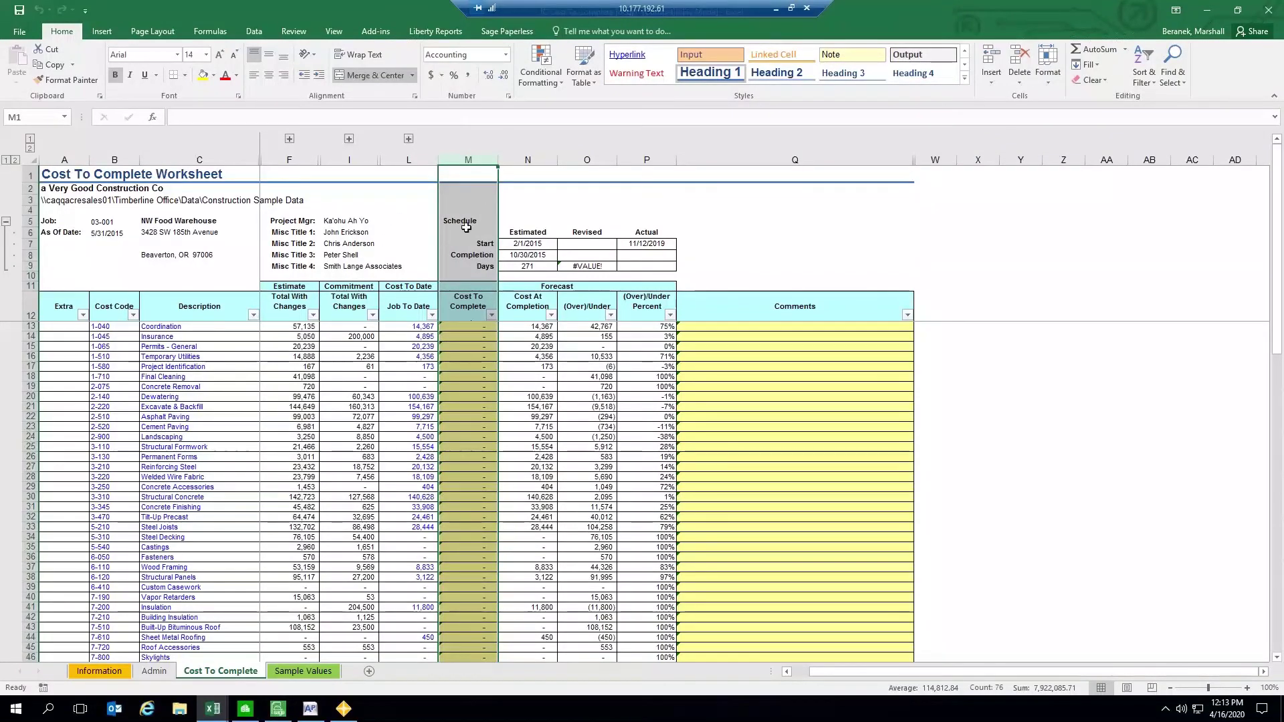
{"action": "left_click", "coordinate": [468, 160]}
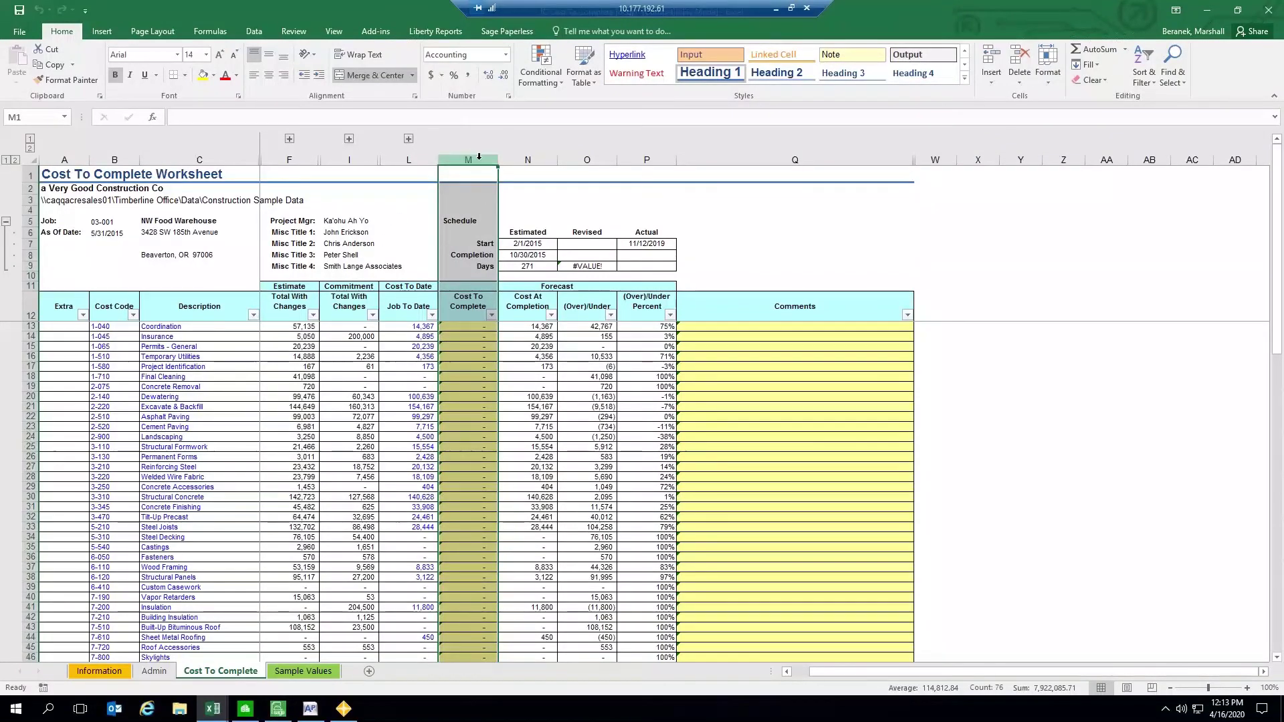
{"action": "left_click", "coordinate": [726, 329]}
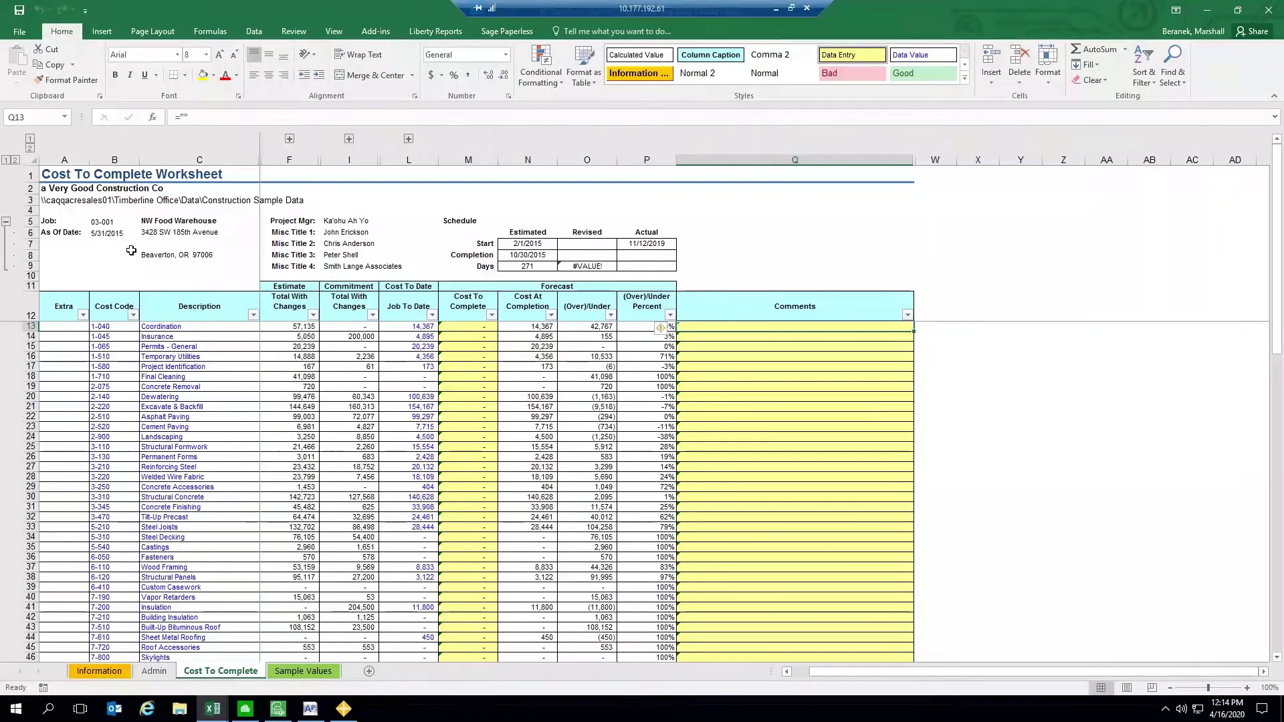
{"action": "left_click", "coordinate": [163, 230]}
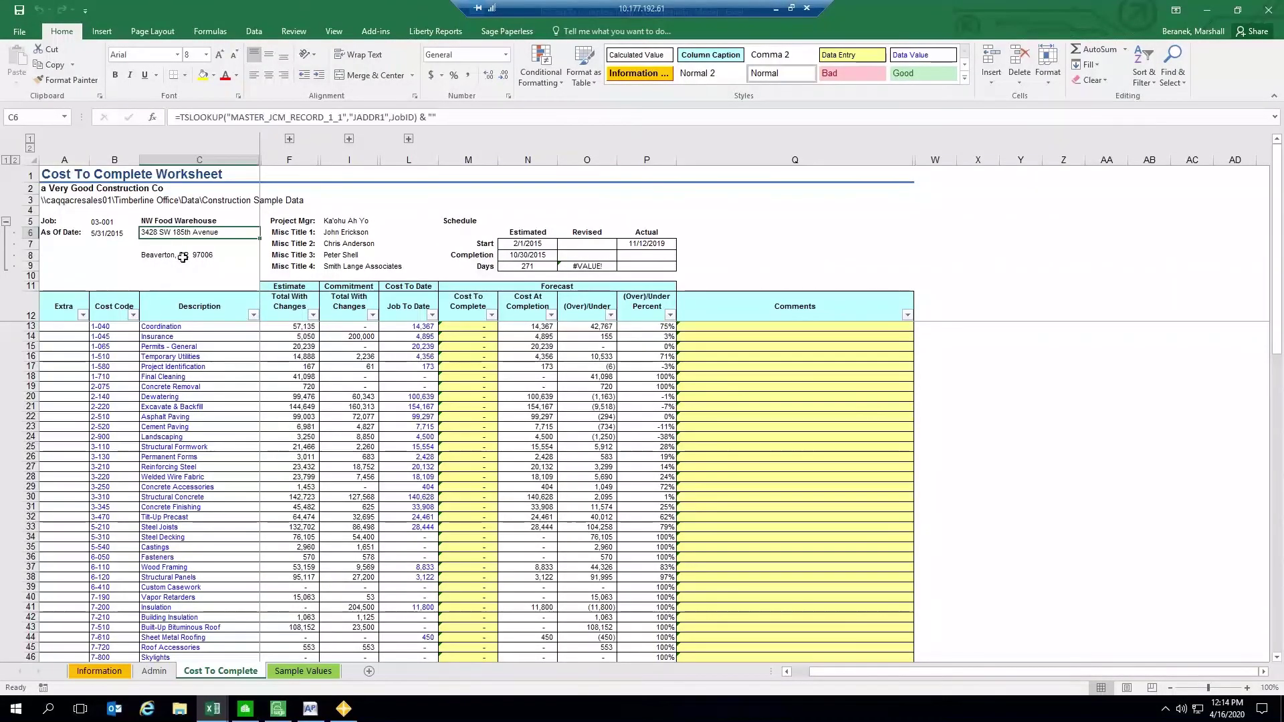
{"action": "left_click", "coordinate": [183, 258]}
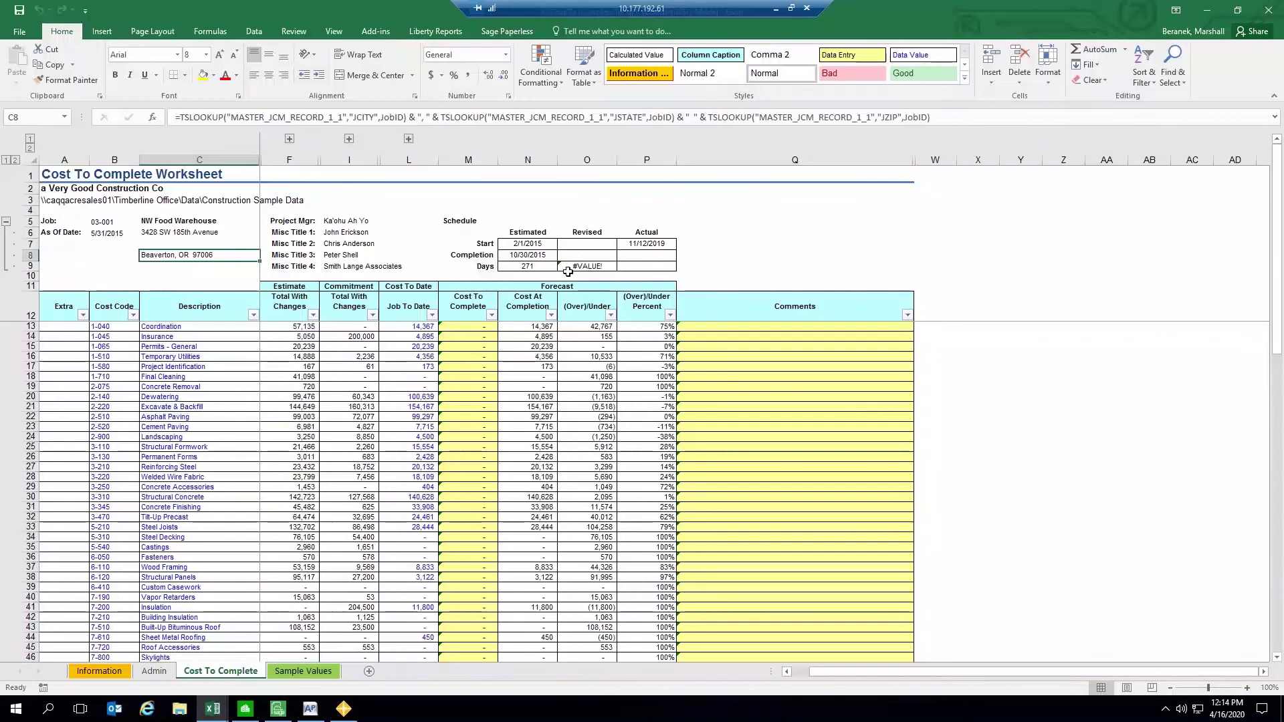
{"action": "left_click", "coordinate": [470, 328]}
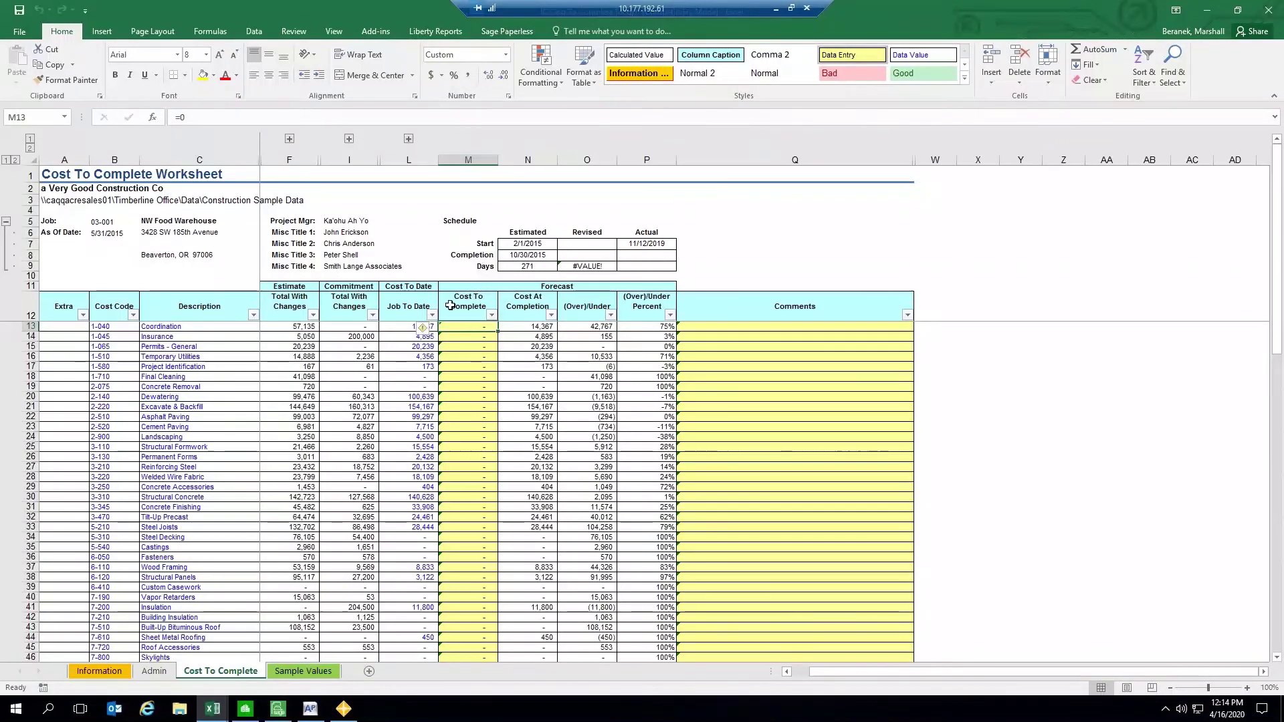
{"action": "left_click", "coordinate": [473, 340]}
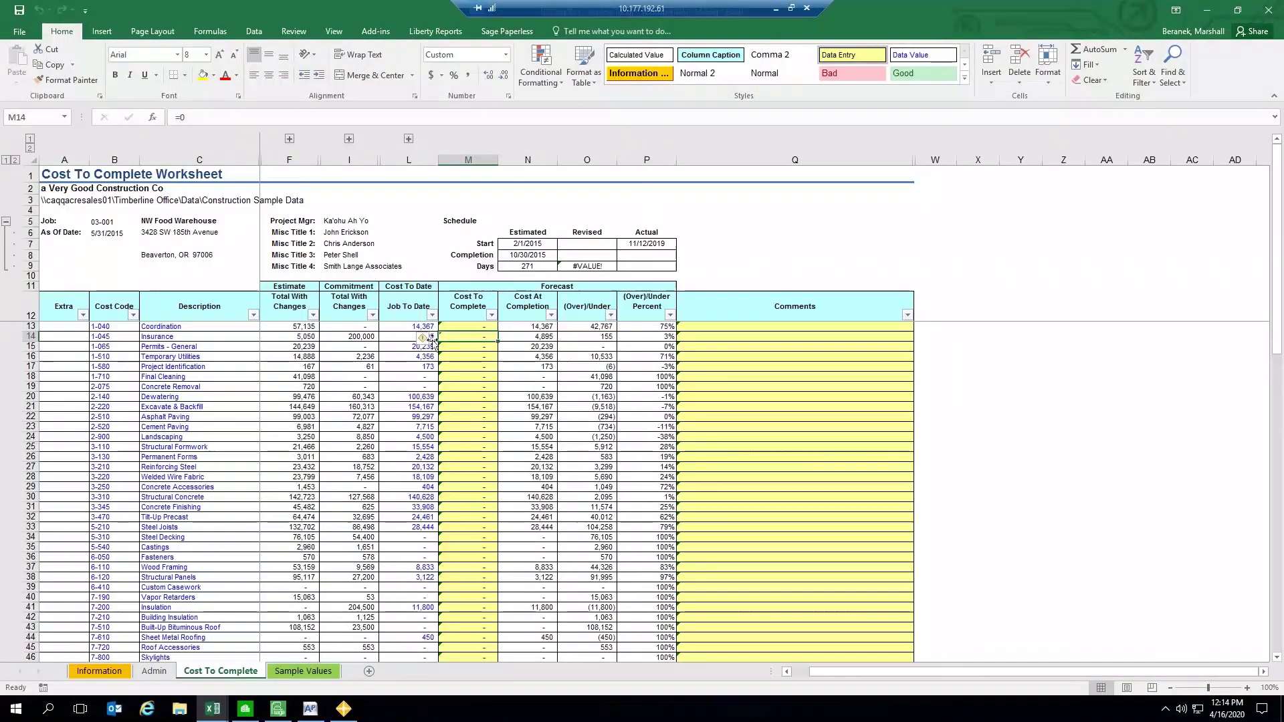
{"action": "left_click", "coordinate": [299, 325]}
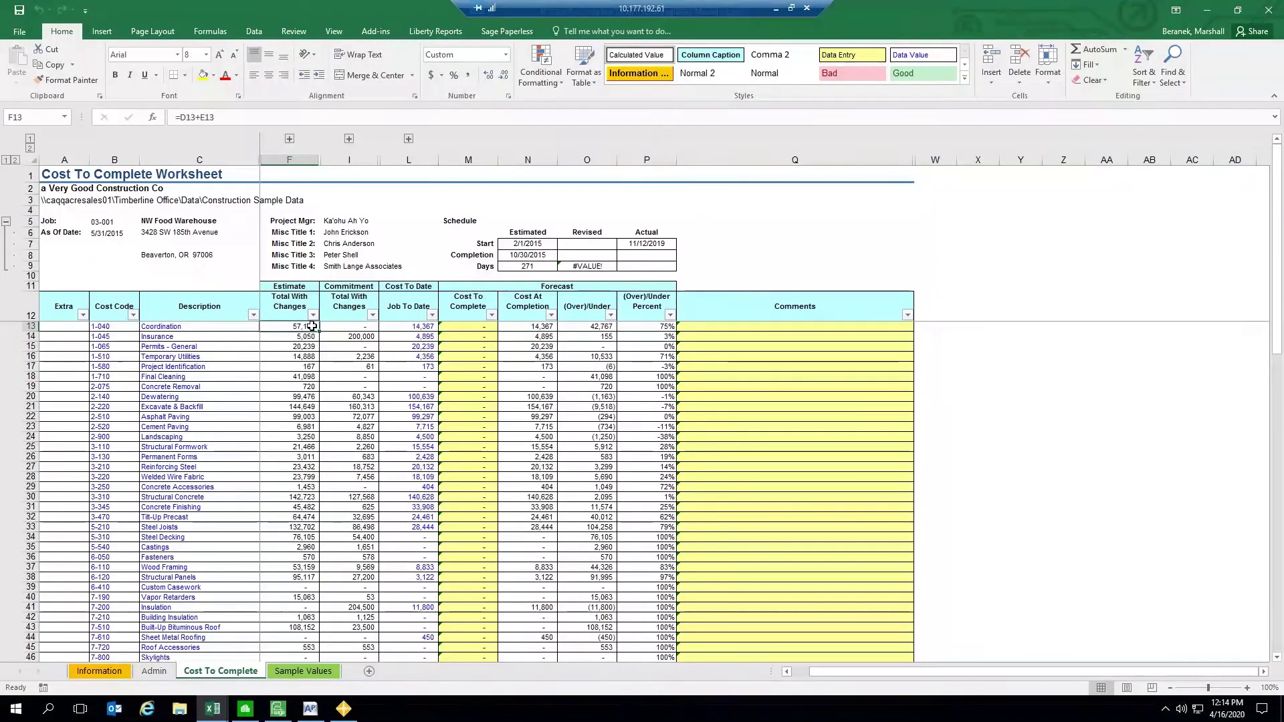
{"action": "left_click", "coordinate": [417, 325]}
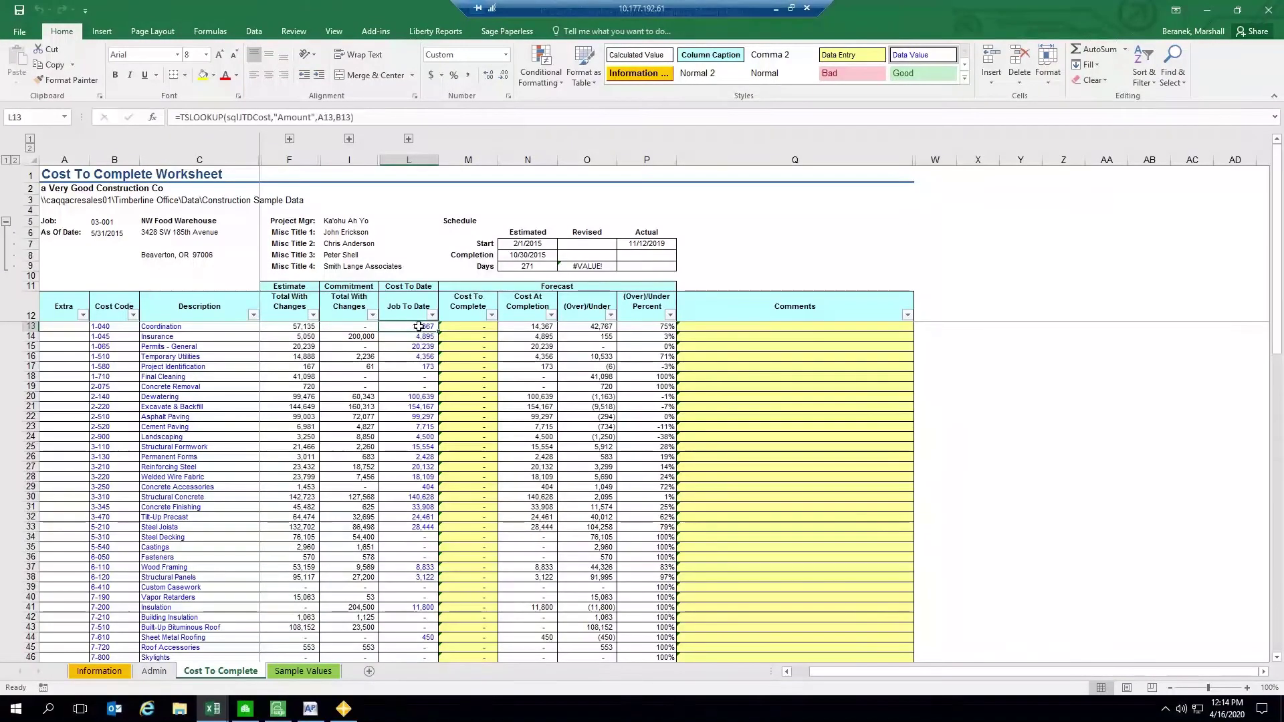
Step: Enter a Cost To Complete of 50,000 for the Coordination cost code 1-040 and check its over/under percent
{"action": "left_click", "coordinate": [460, 325]}
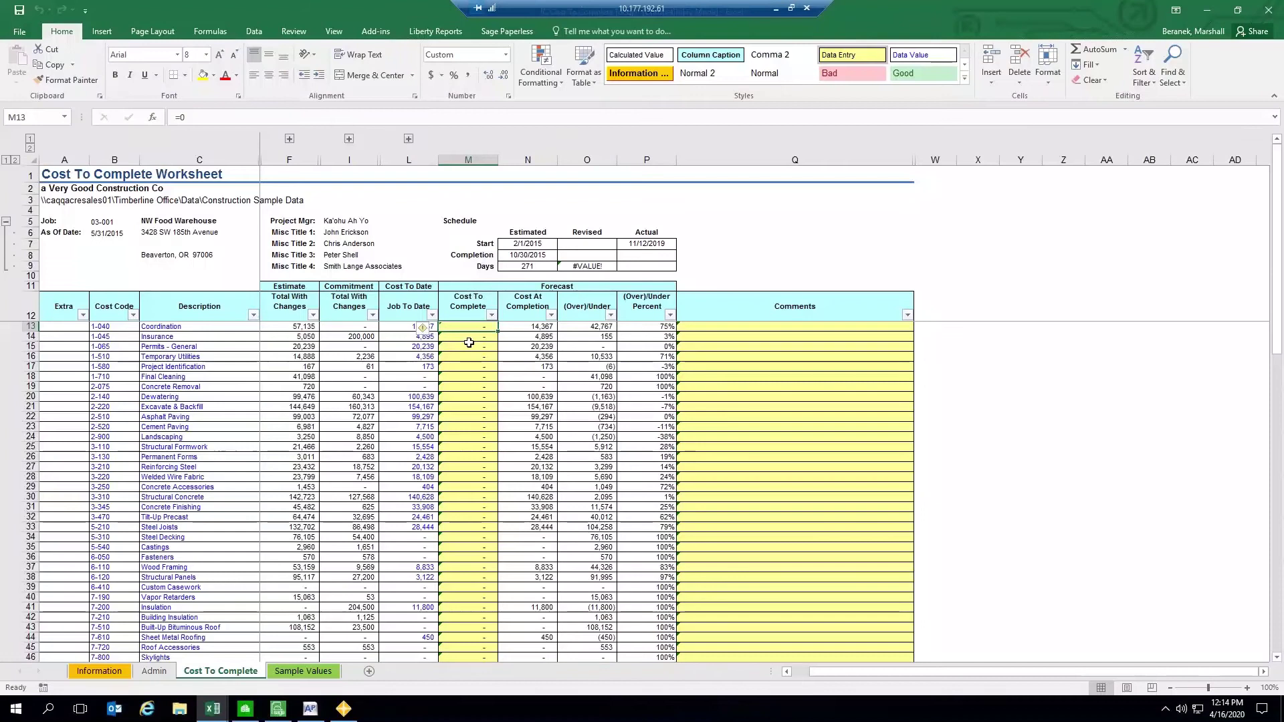
{"action": "type", "text": "50000"}
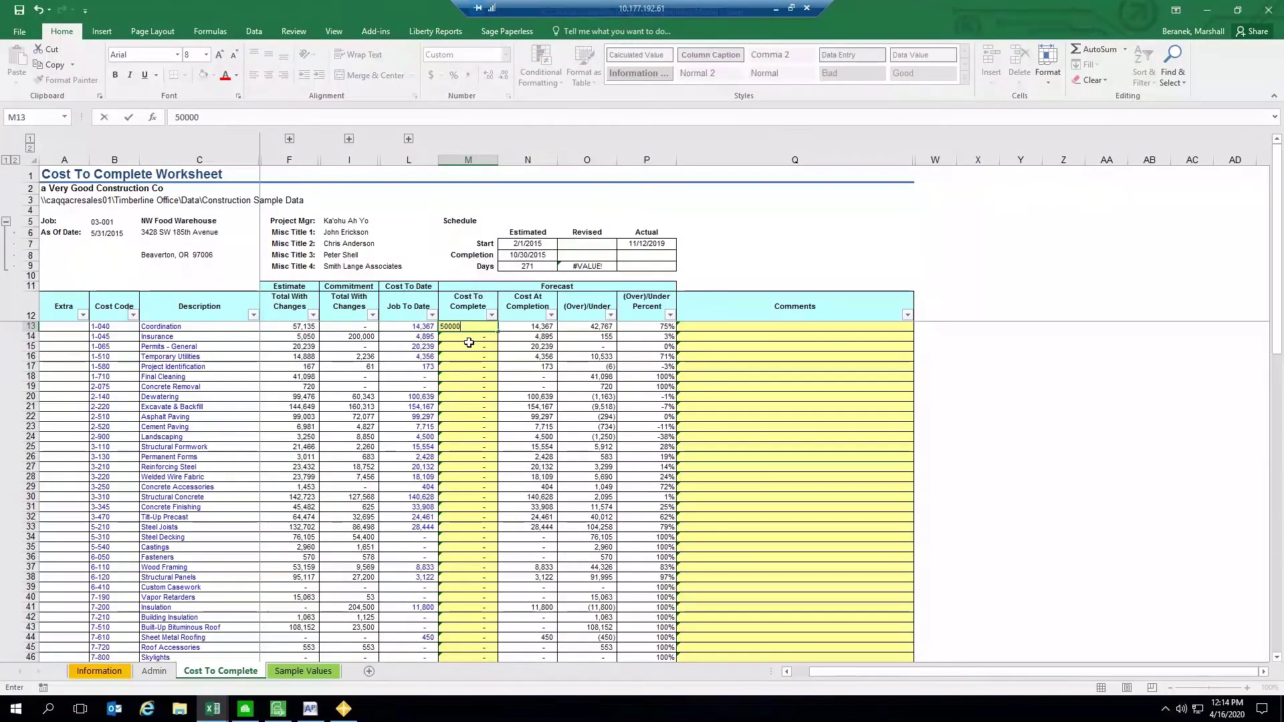
{"action": "key", "text": "Tab"}
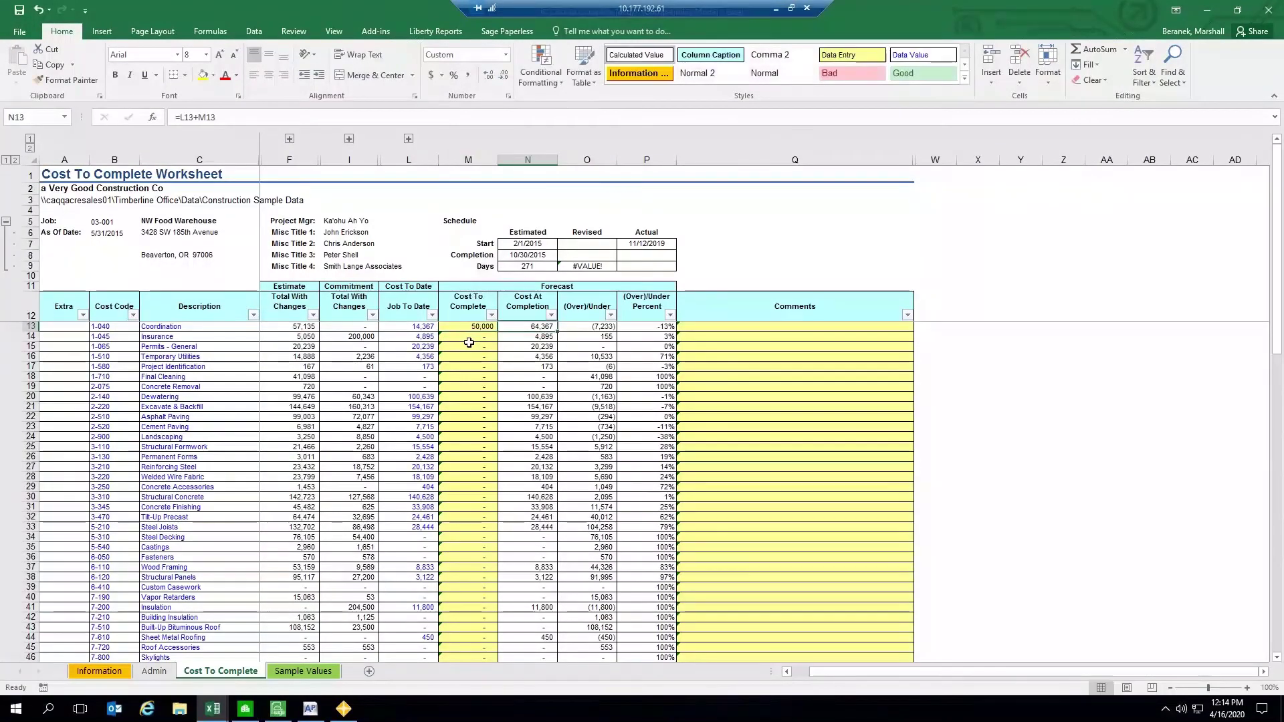
{"action": "left_click", "coordinate": [646, 330]}
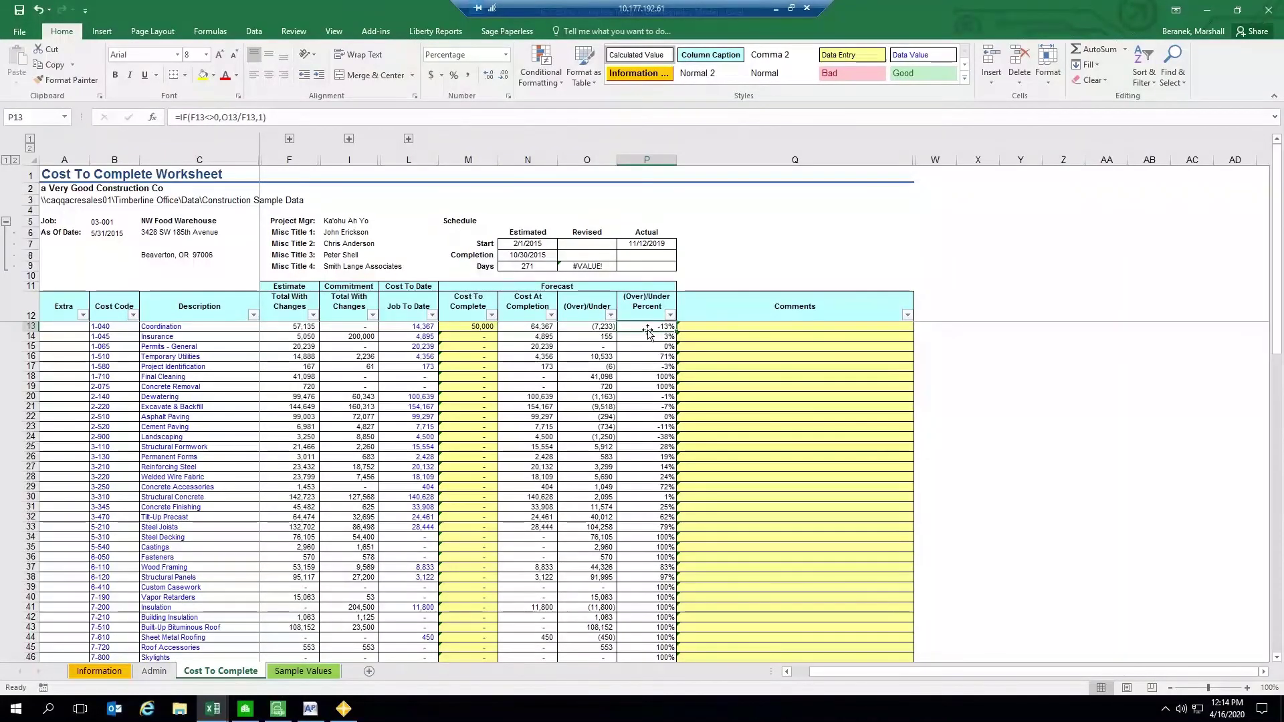
Step: Add the comment "Suplier raised their prices" to the Coordination row
{"action": "left_click", "coordinate": [715, 326]}
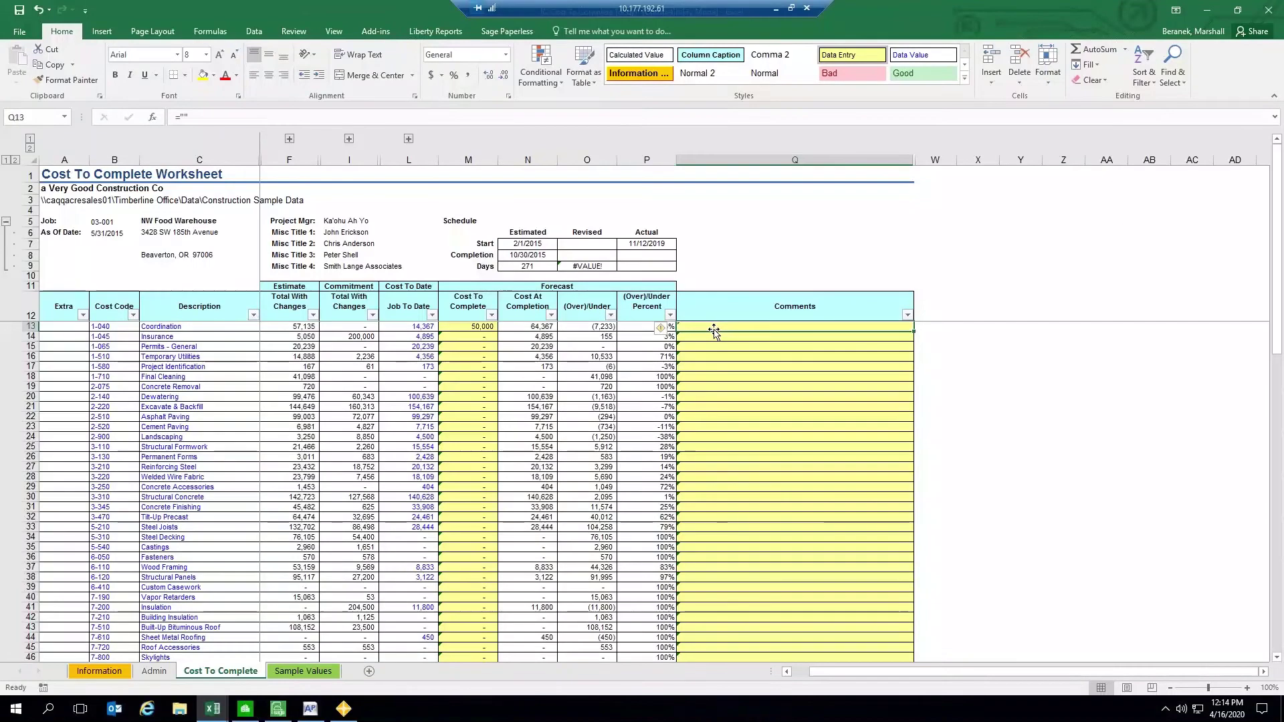
{"action": "type", "text": "Su"}
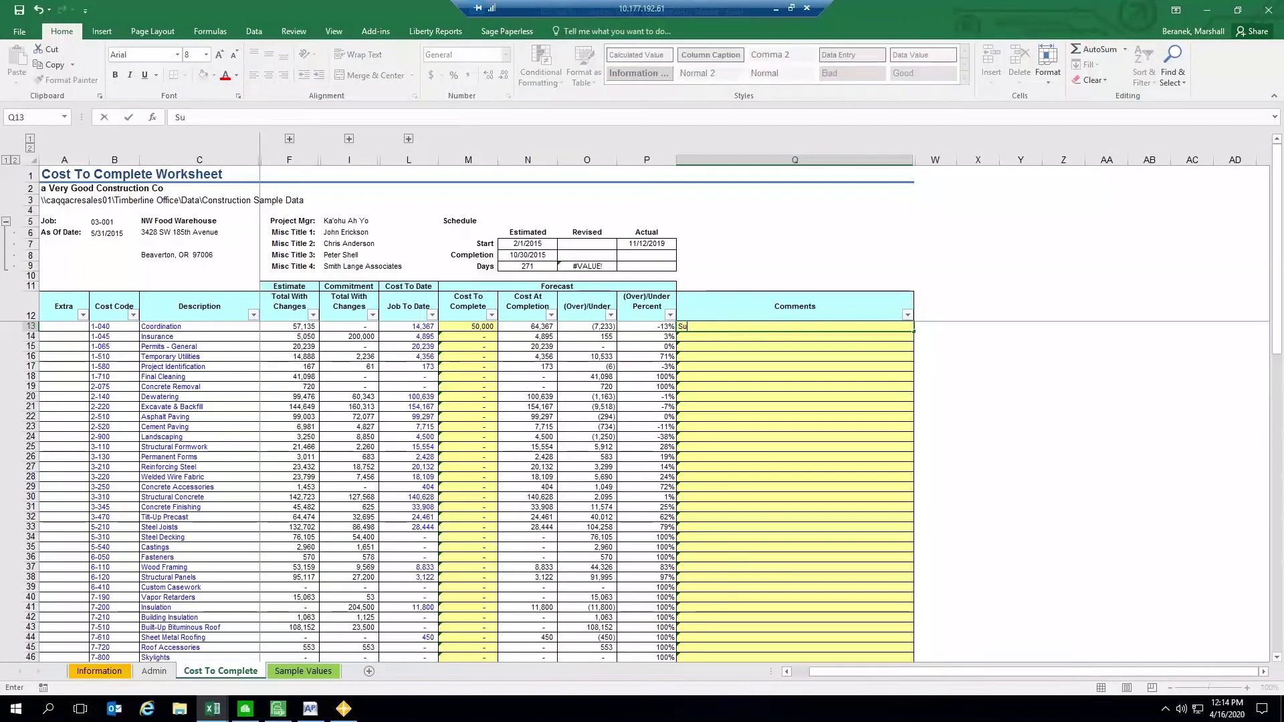
{"action": "type", "text": "plier ra"}
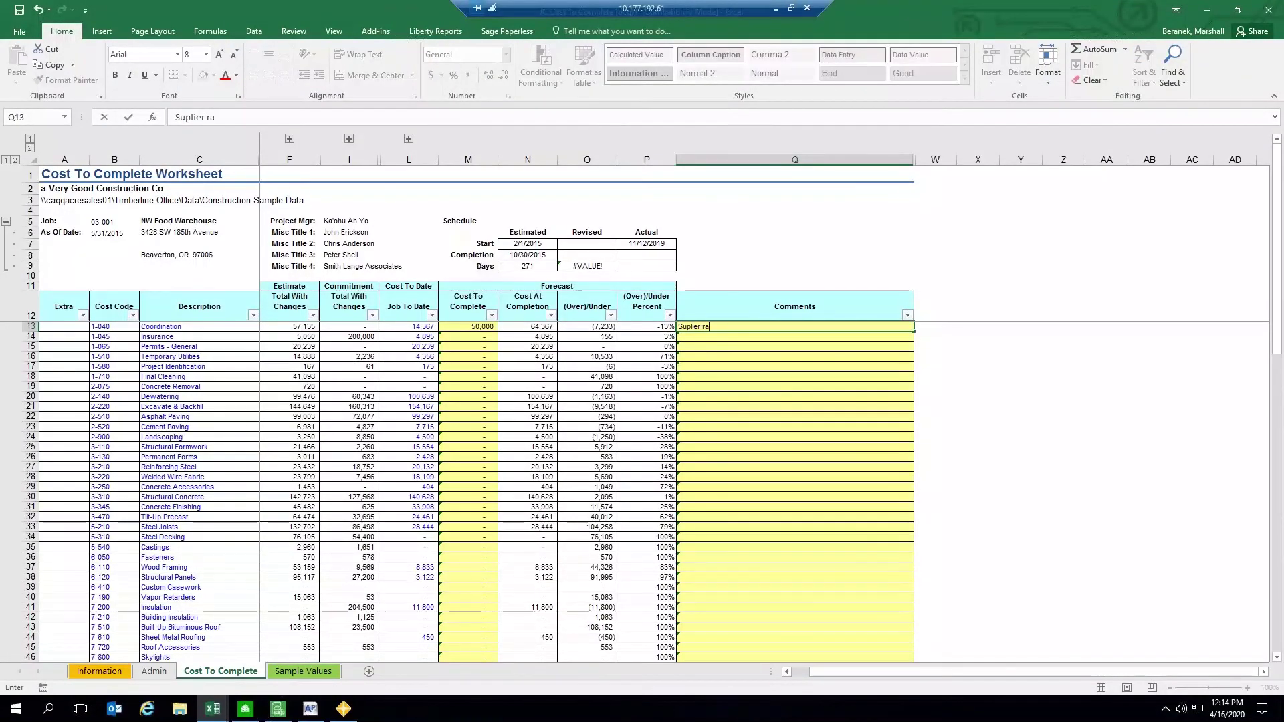
{"action": "type", "text": "ised their"}
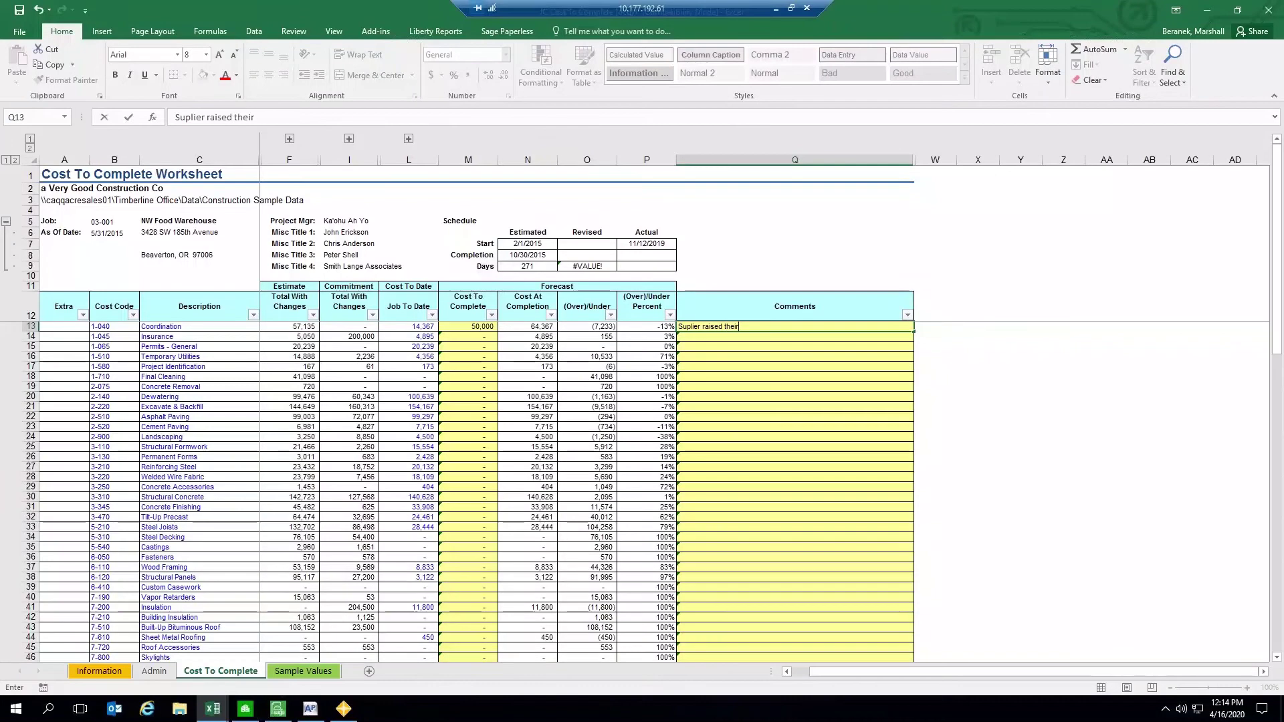
{"action": "type", "text": " prices"}
{"action": "key", "text": "Return"}
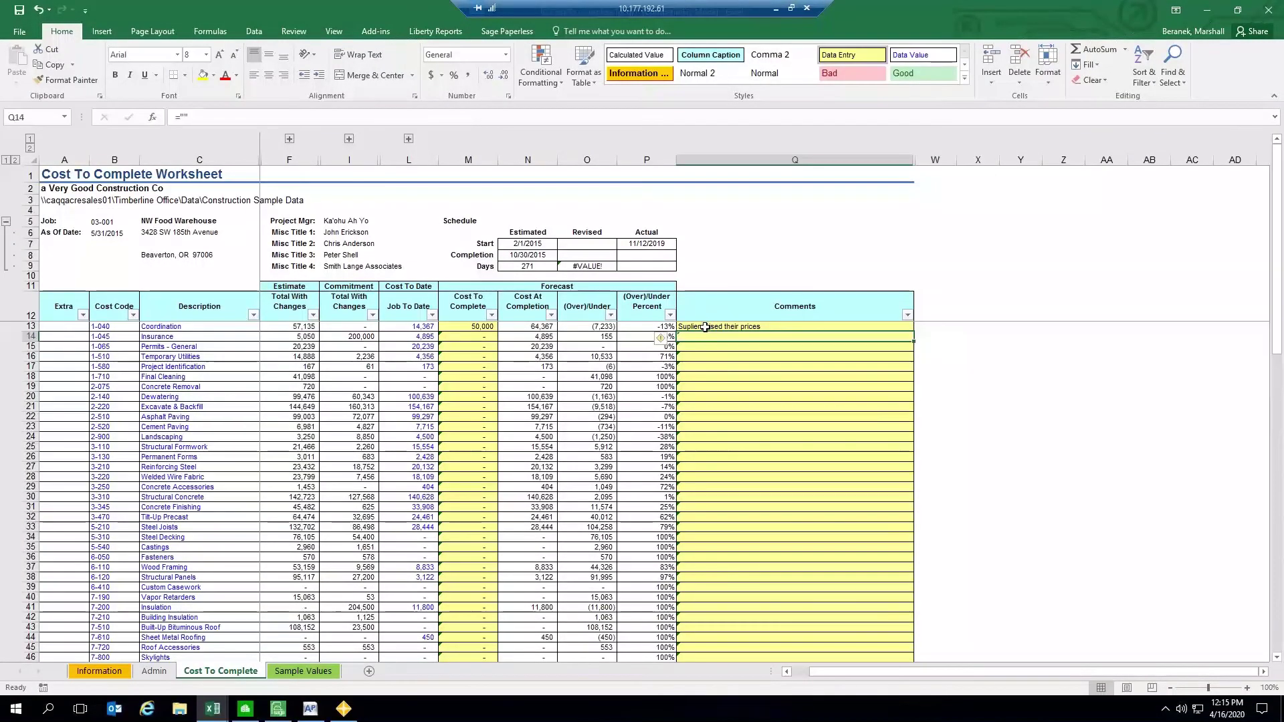
Step: Review the remaining cost codes, the totals row, the Contract Summary and Profit Projection, and the Coordination row's entries
{"action": "left_click", "coordinate": [469, 336]}
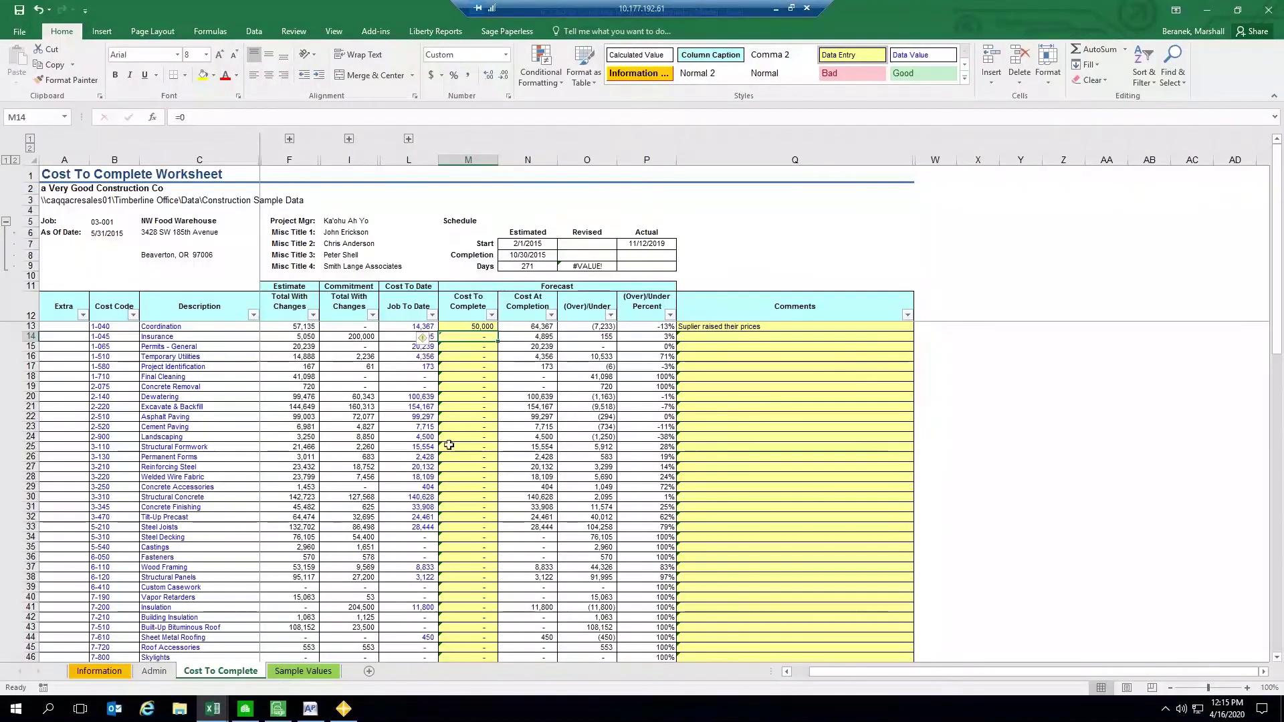
{"action": "scroll", "coordinate": [498, 461], "scroll_direction": "down", "scroll_amount": 3}
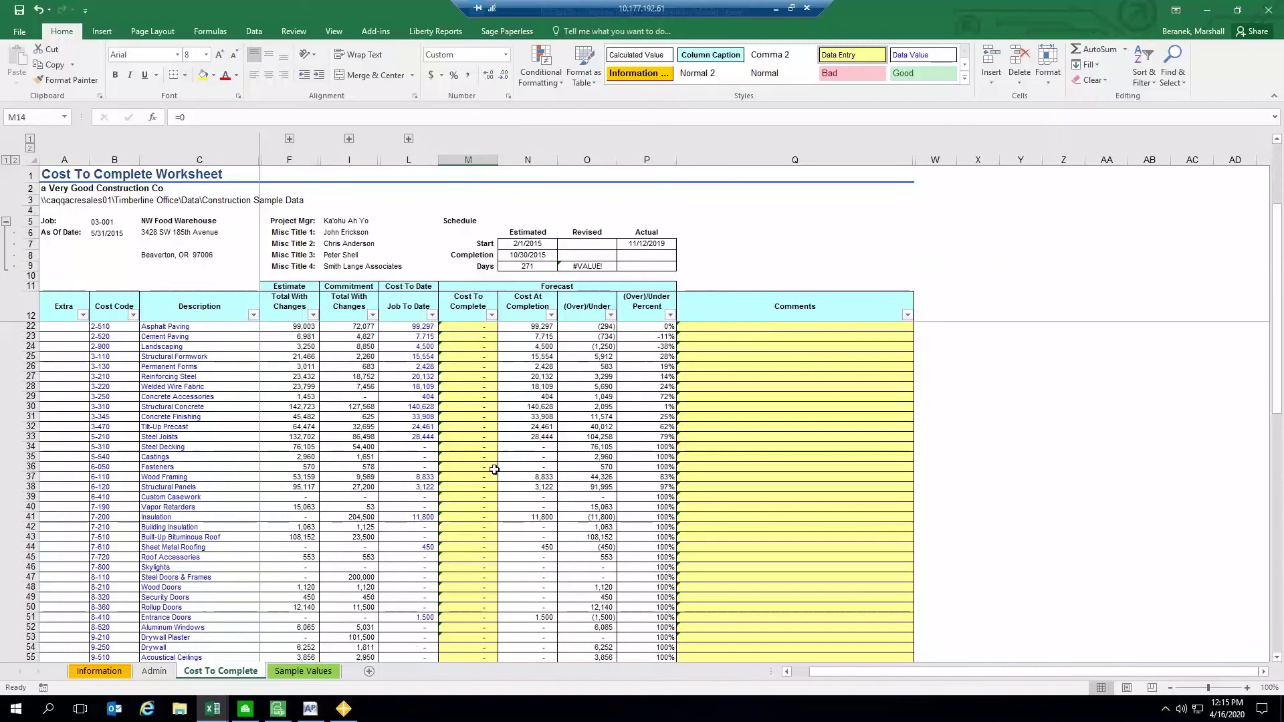
{"action": "scroll", "coordinate": [495, 469], "scroll_direction": "down", "scroll_amount": 8}
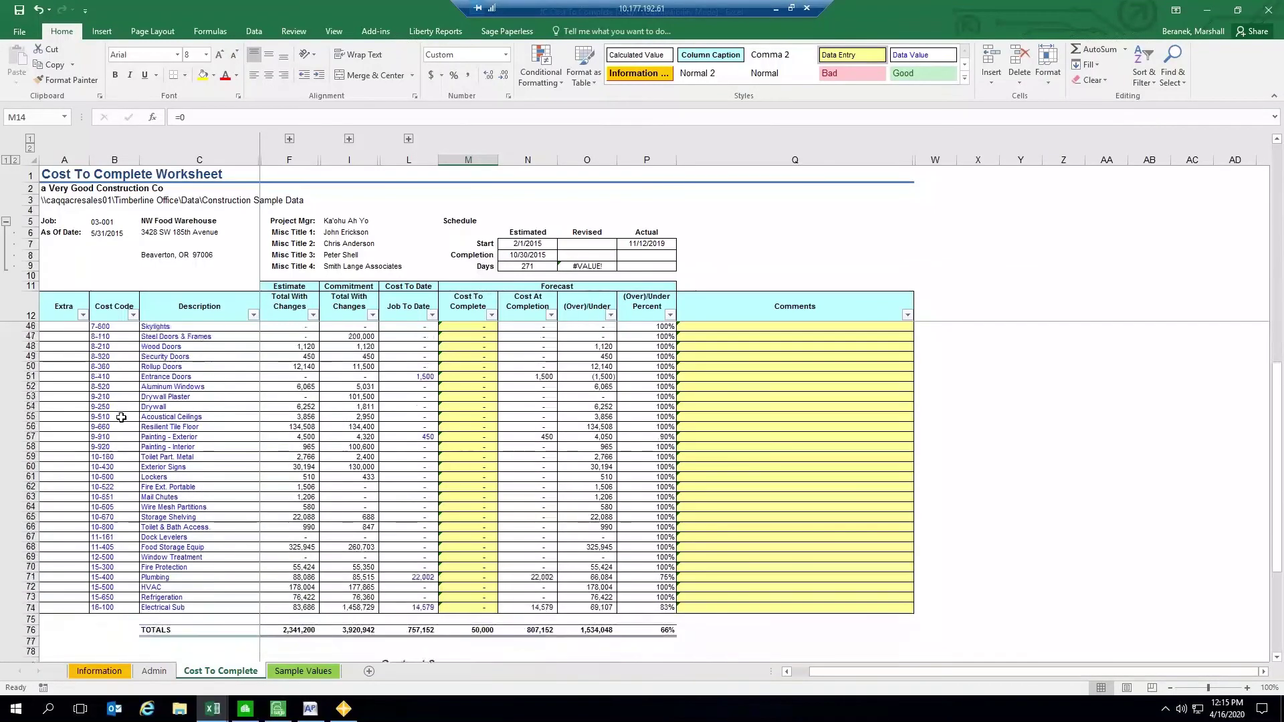
{"action": "scroll", "coordinate": [121, 417], "scroll_direction": "down", "scroll_amount": 4}
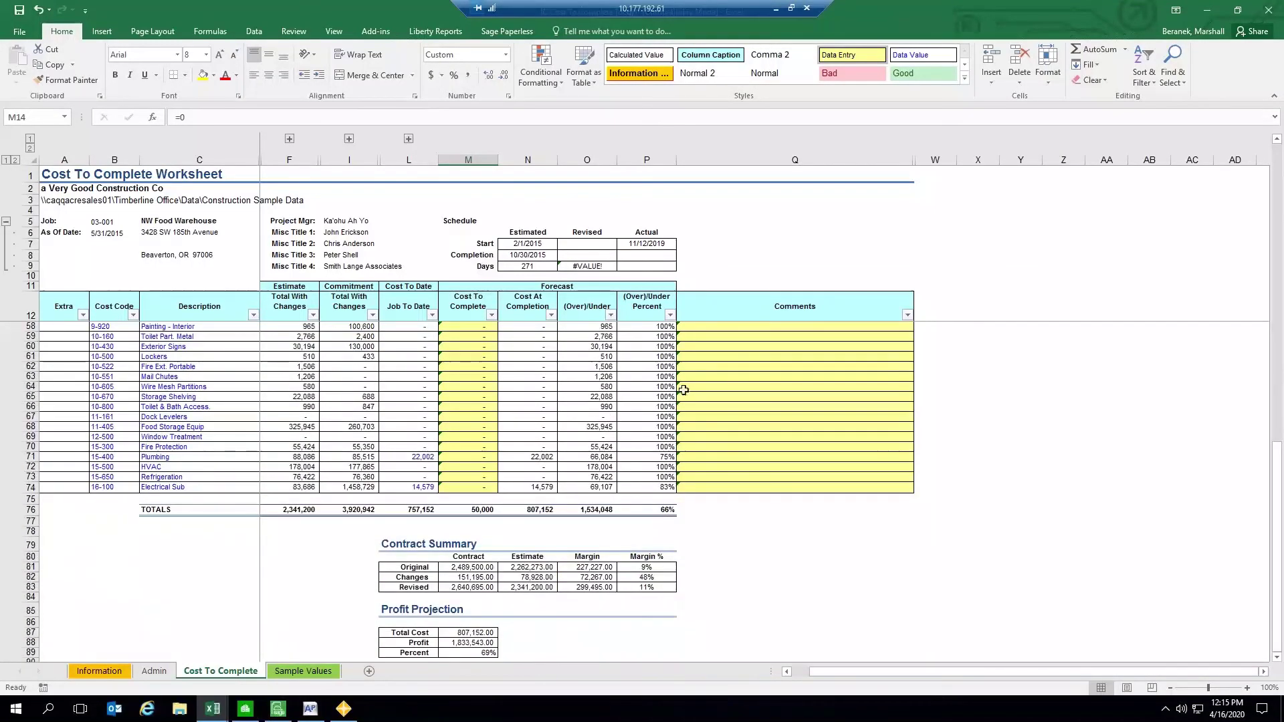
{"action": "left_click", "coordinate": [659, 511]}
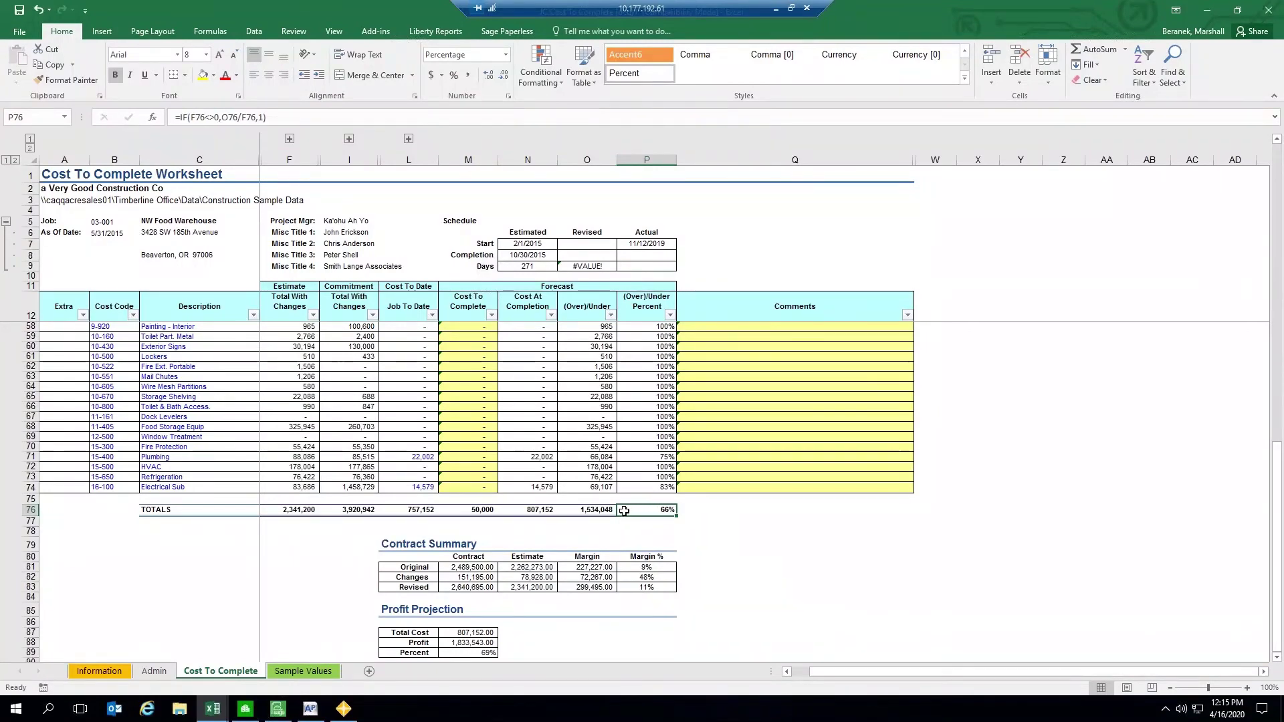
{"action": "scroll", "coordinate": [459, 473], "scroll_direction": "up", "scroll_amount": 8}
{"action": "scroll", "coordinate": [421, 483], "scroll_direction": "up", "scroll_amount": 7}
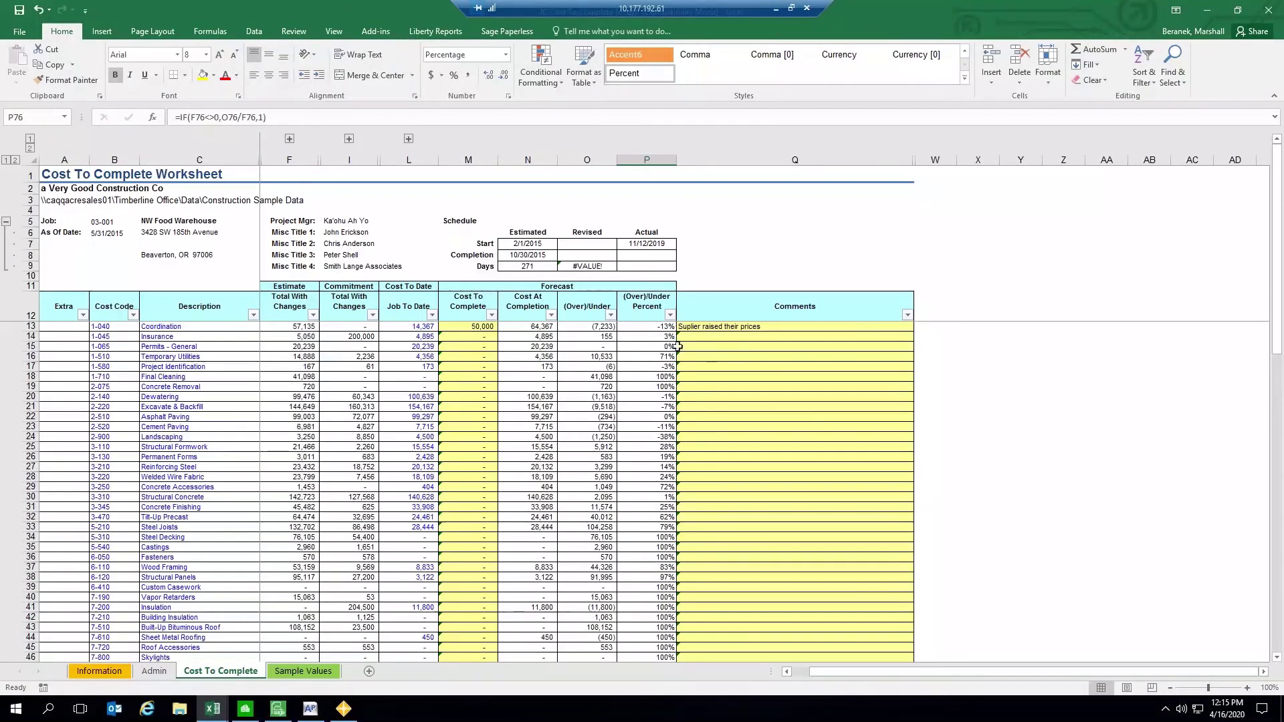
{"action": "left_click", "coordinate": [481, 327]}
{"action": "left_click", "coordinate": [692, 326]}
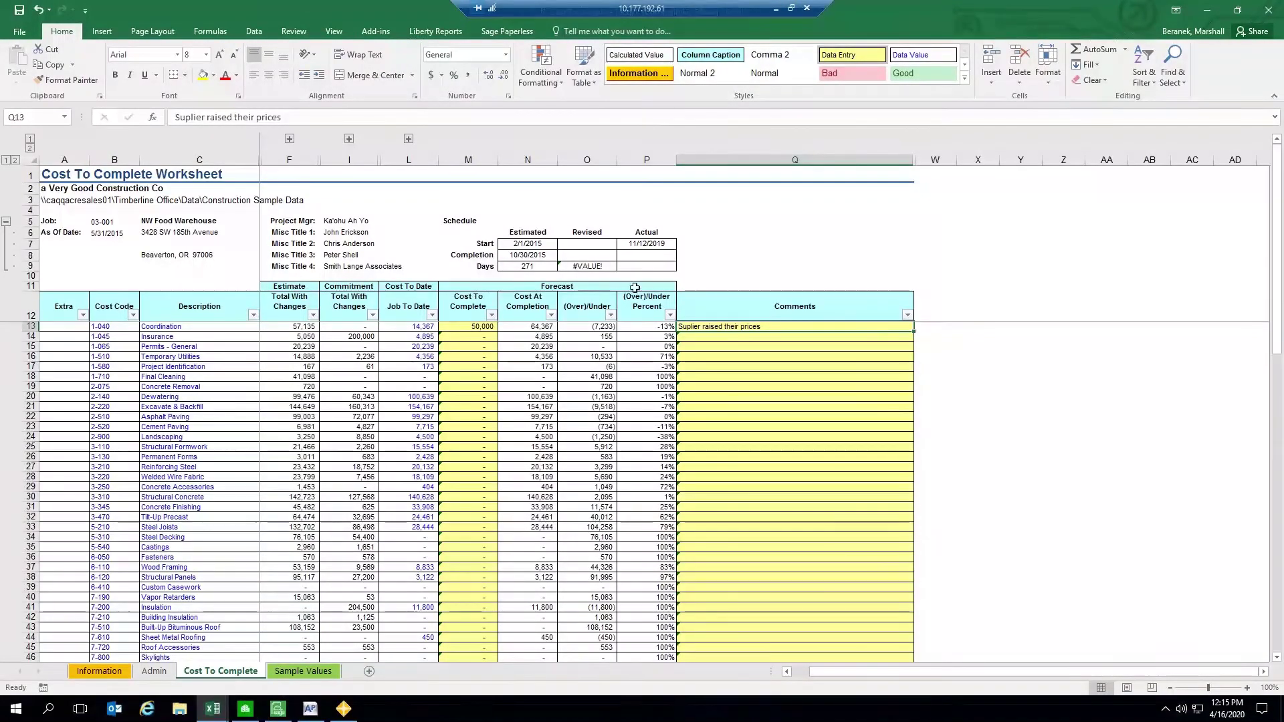
Step: Unhide the columns between Comments and column W, and inspect the Import CTC, CAC and O/U columns
{"action": "left_click_drag", "start_coordinate": [906, 163], "coordinate": [935, 164]}
{"action": "right_click", "coordinate": [933, 163]}
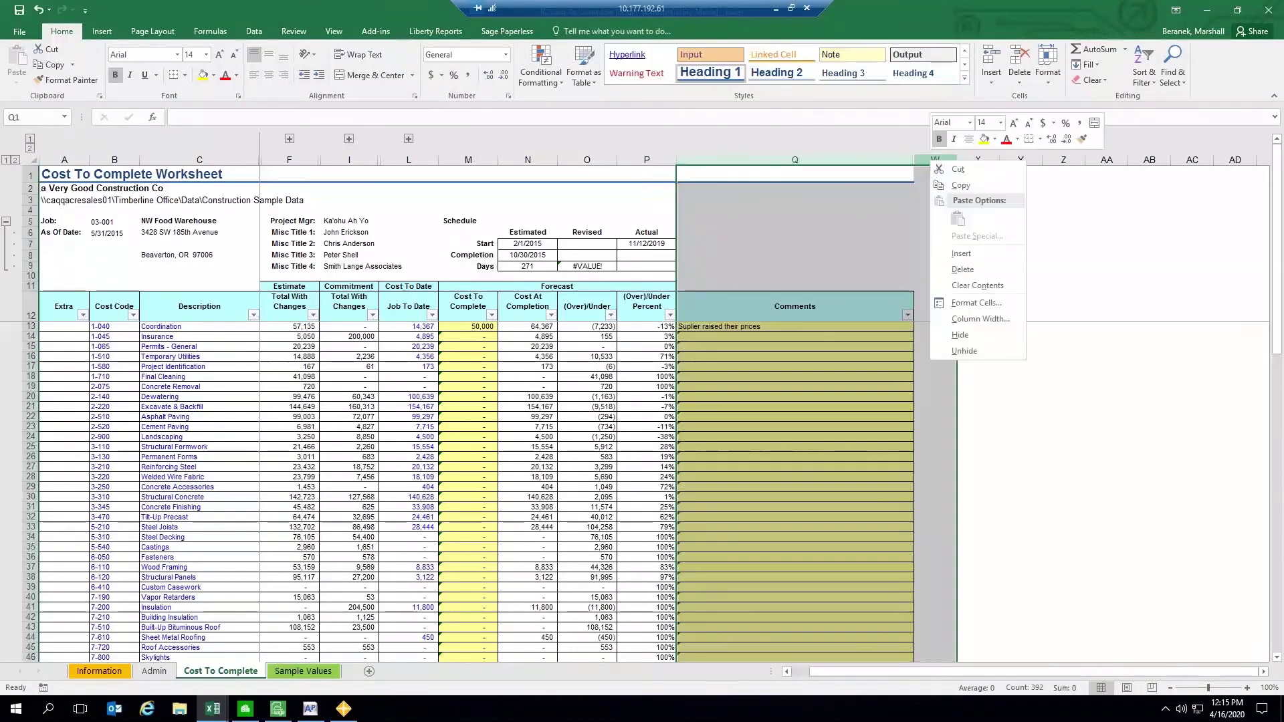
{"action": "left_click", "coordinate": [968, 351]}
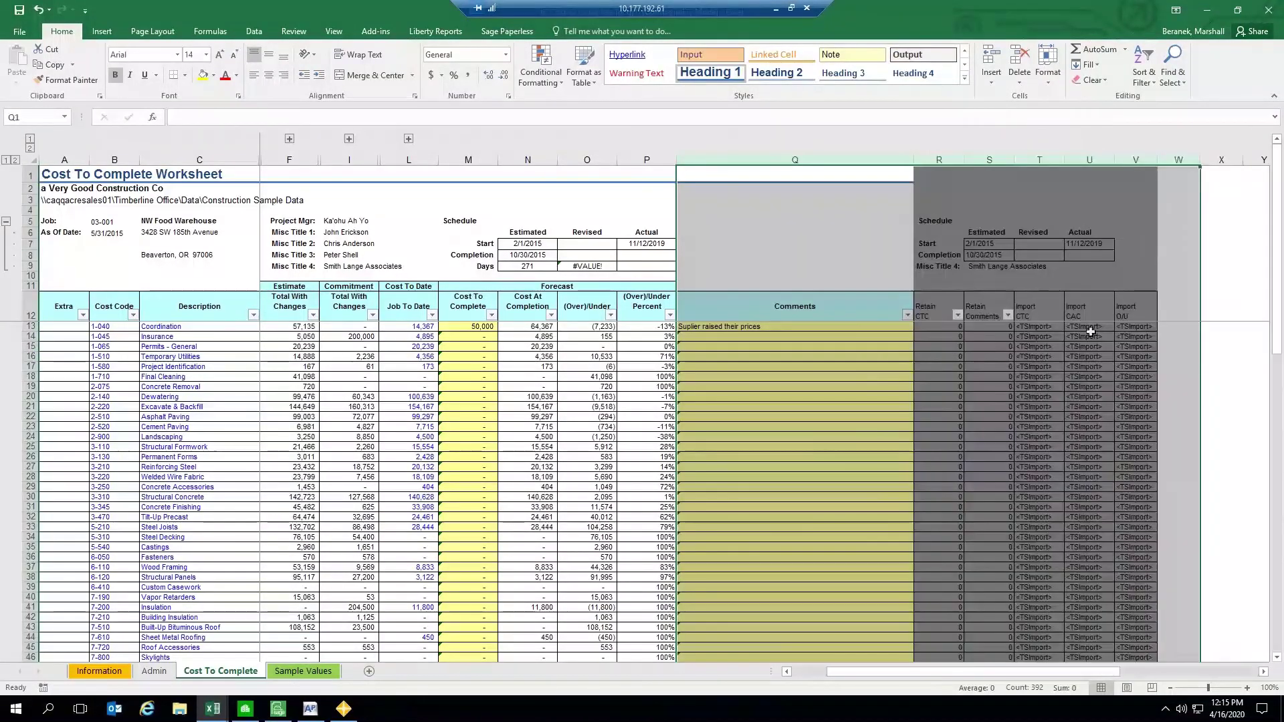
{"action": "left_click", "coordinate": [1028, 160]}
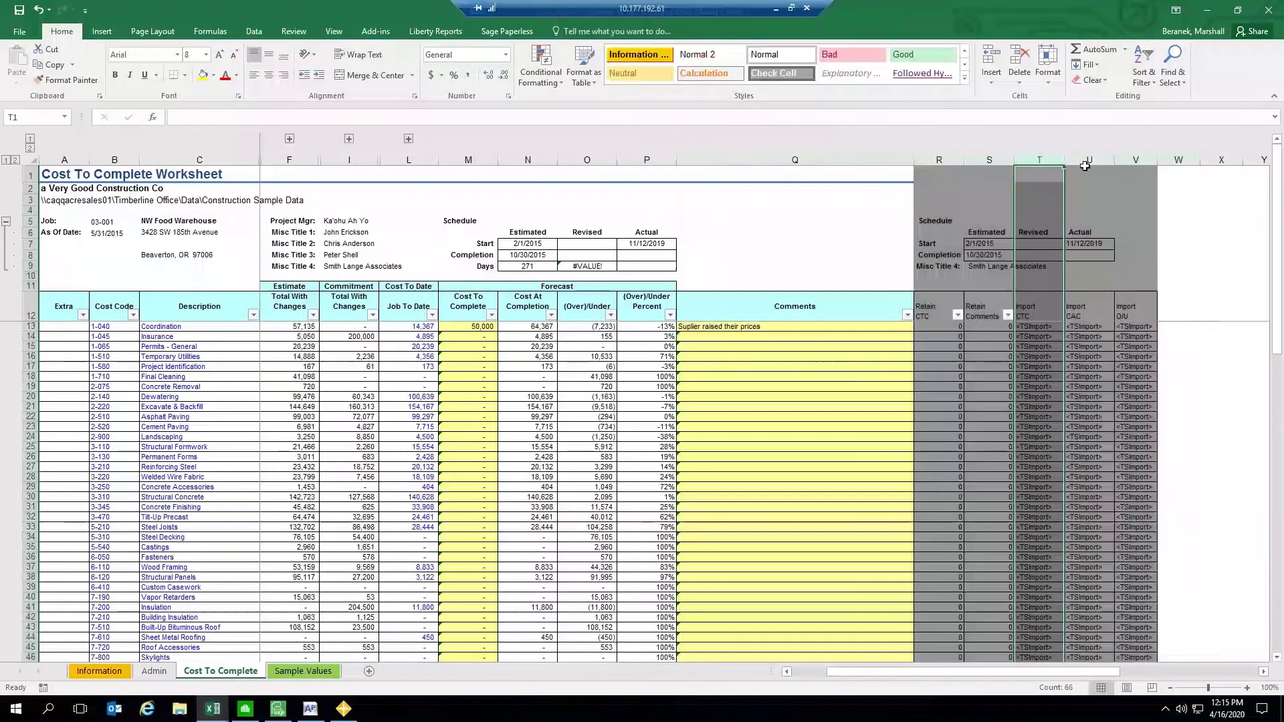
{"action": "left_click", "coordinate": [1090, 161]}
{"action": "left_click", "coordinate": [1136, 161]}
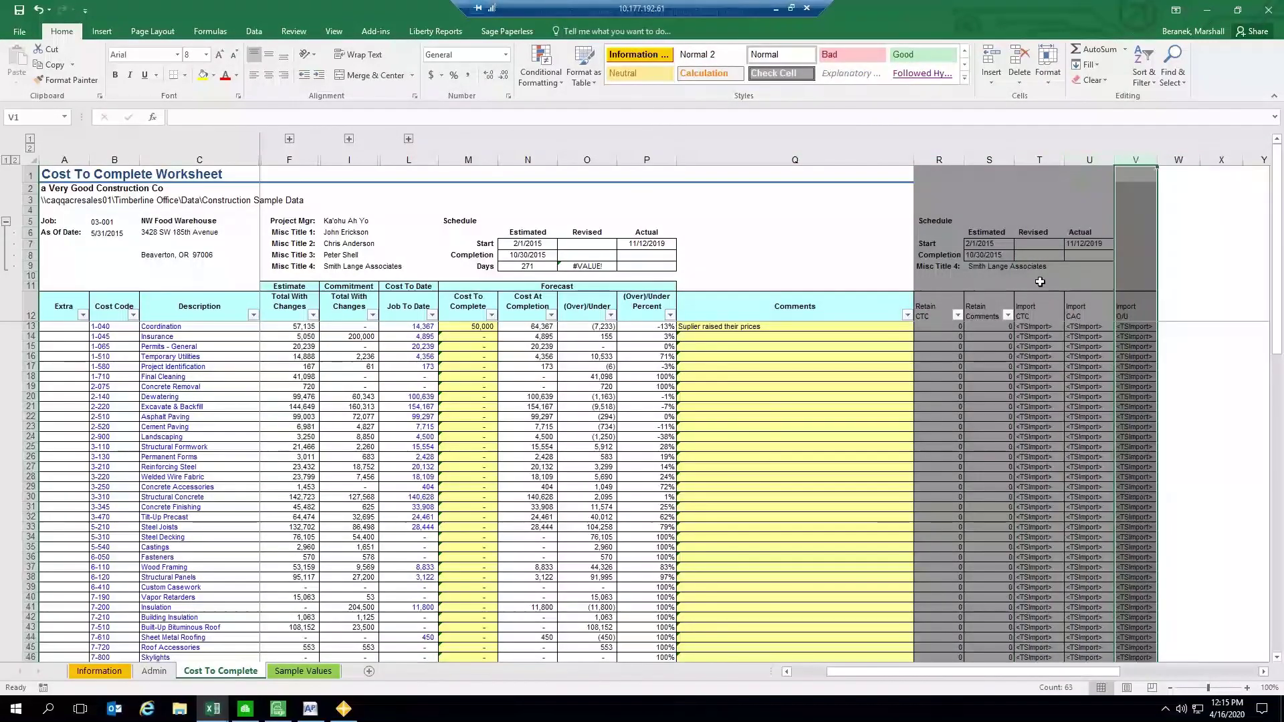
{"action": "left_click", "coordinate": [1051, 160]}
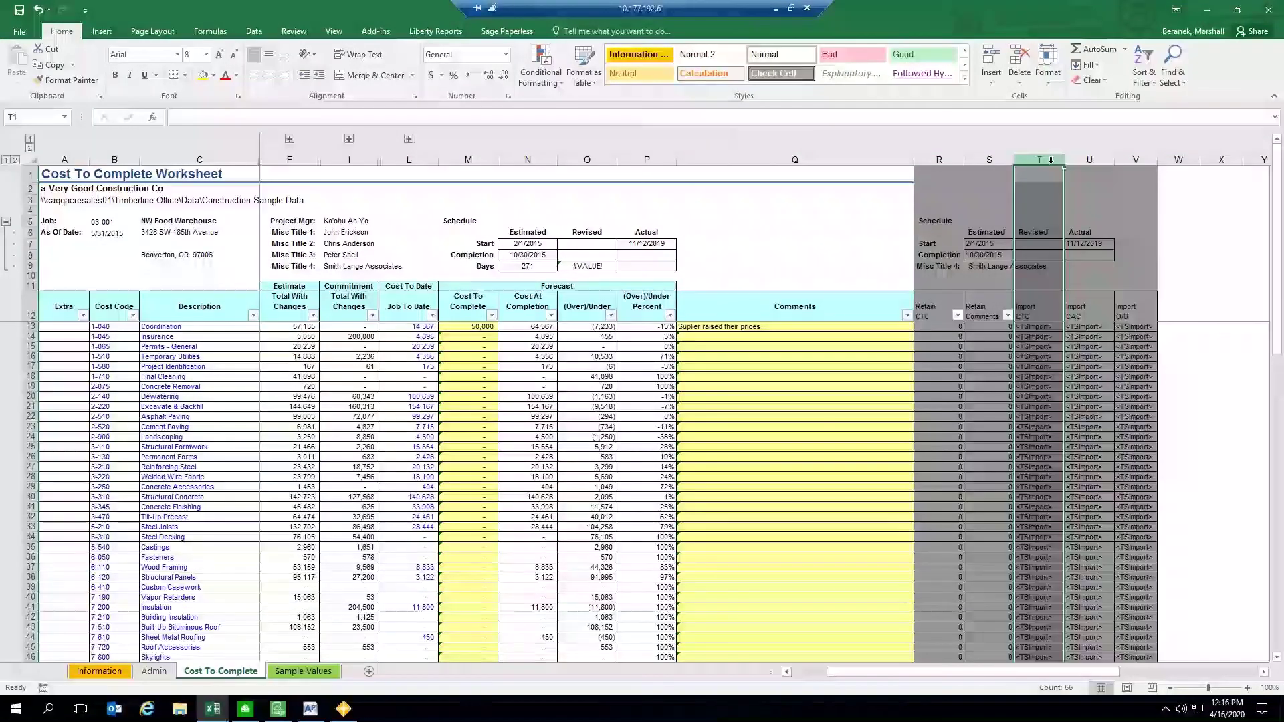
Step: Start saving the Office Connector import file and set its location to the Desktop as JCMWTran.TXT
{"action": "left_click", "coordinate": [376, 32]}
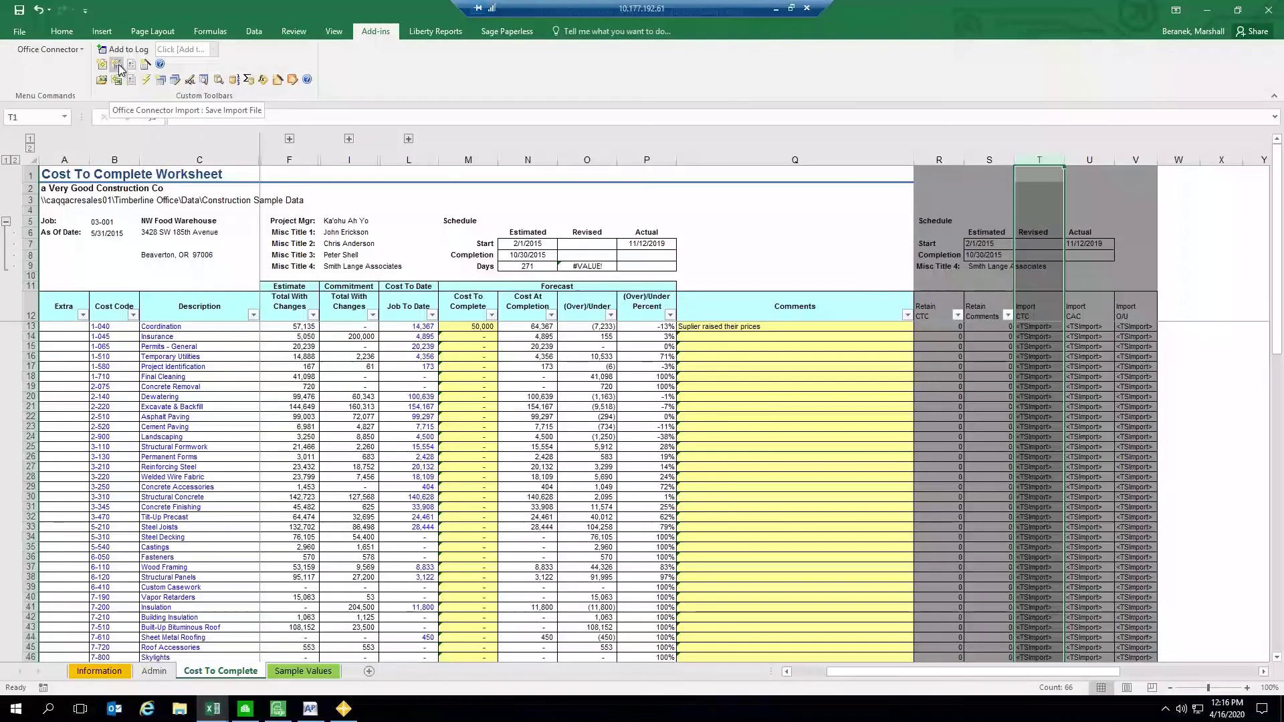
{"action": "left_click", "coordinate": [117, 65]}
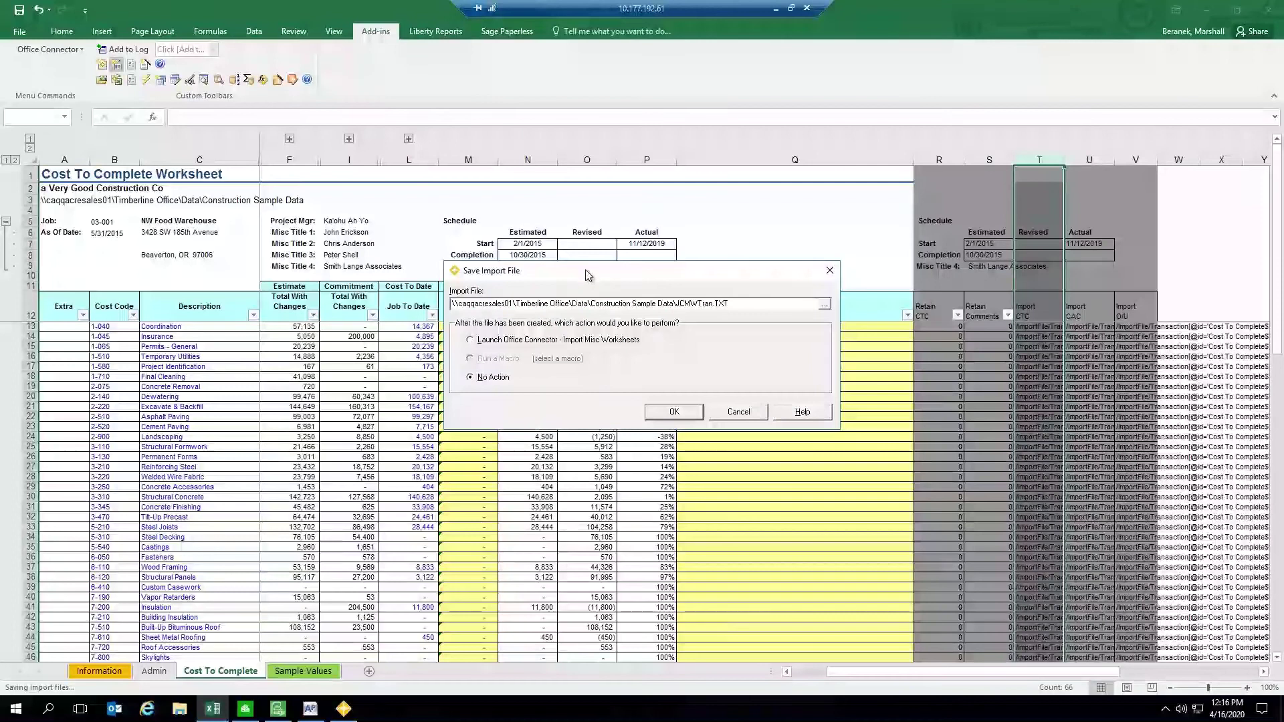
{"action": "left_click_drag", "start_coordinate": [588, 275], "coordinate": [547, 262]}
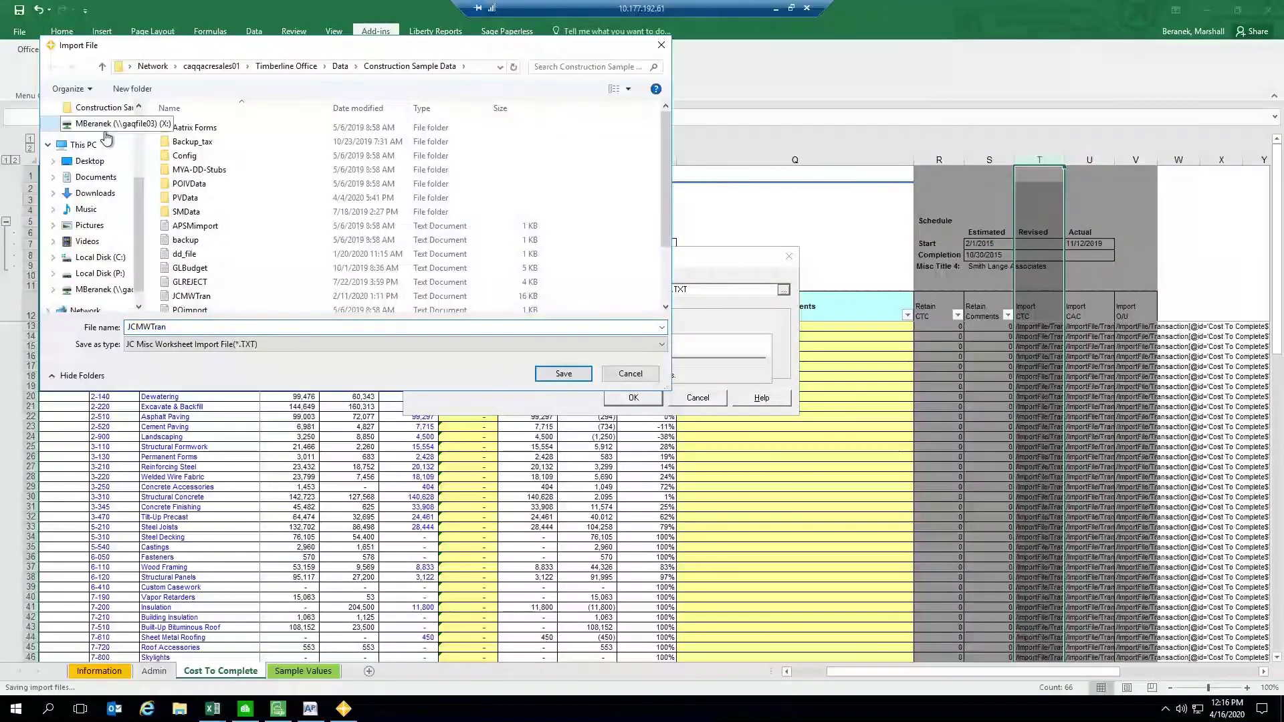
{"action": "left_click", "coordinate": [105, 133]}
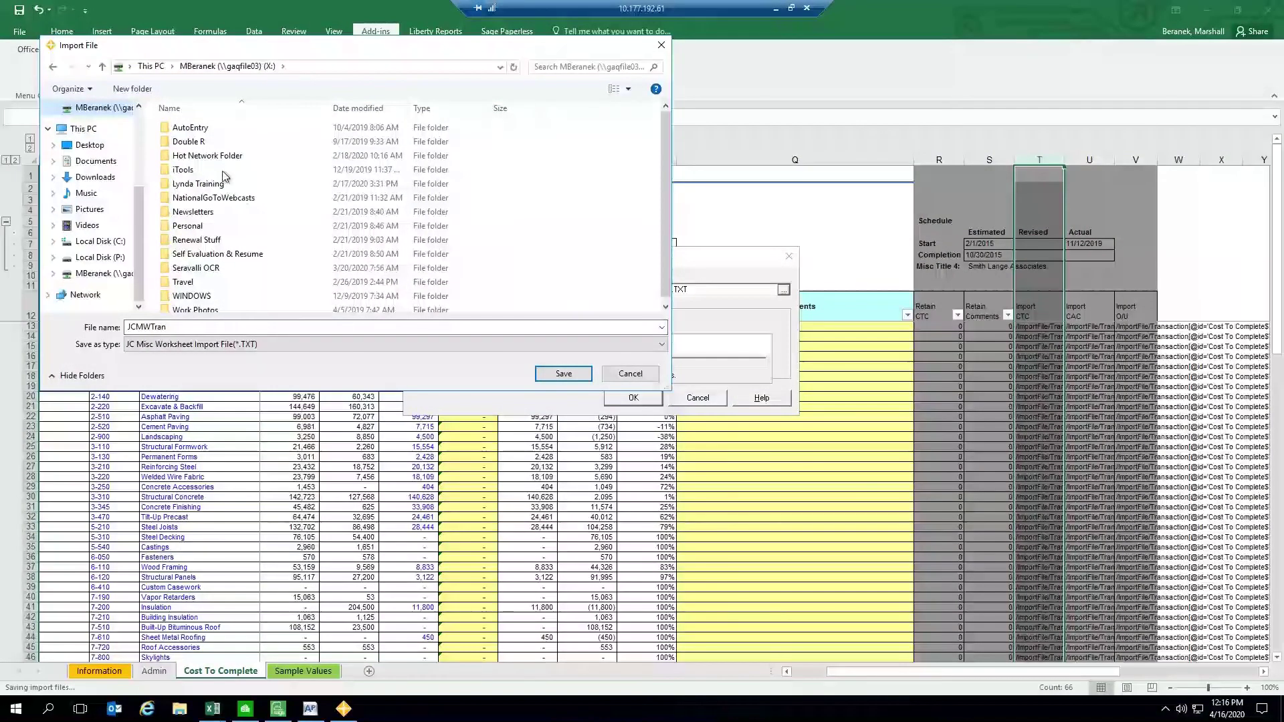
{"action": "left_click", "coordinate": [99, 146]}
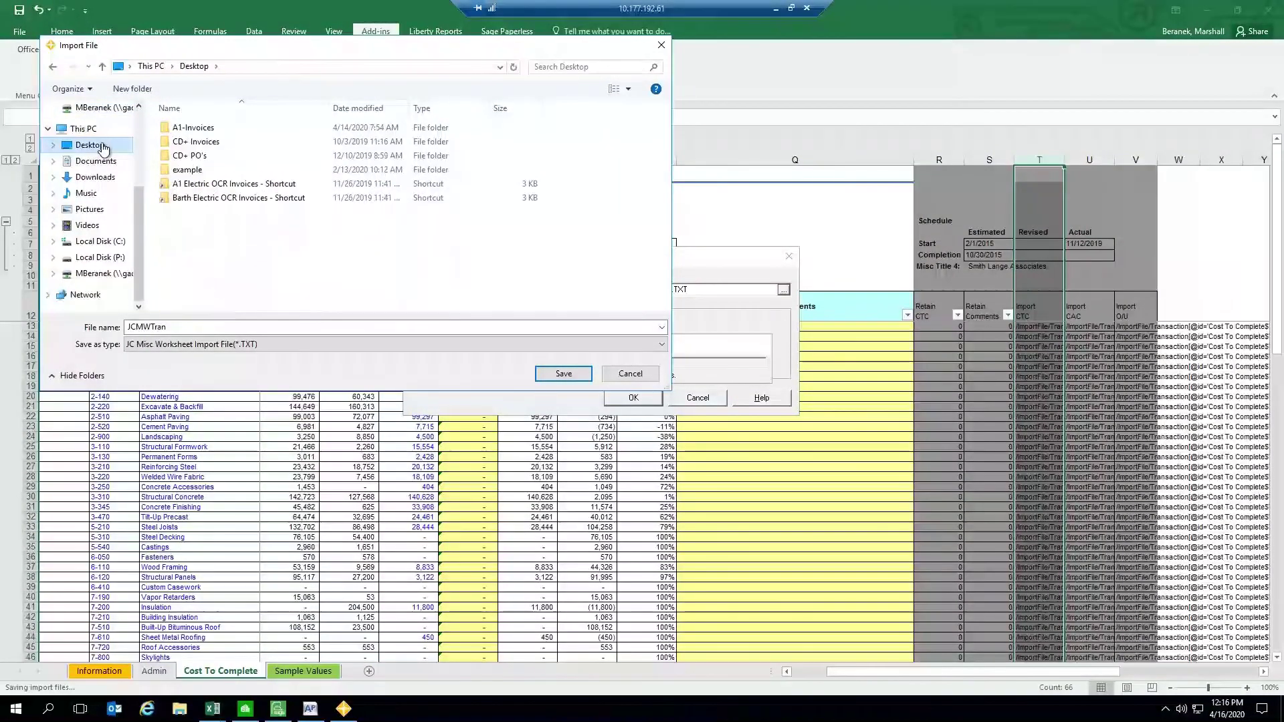
{"action": "left_click", "coordinate": [551, 375]}
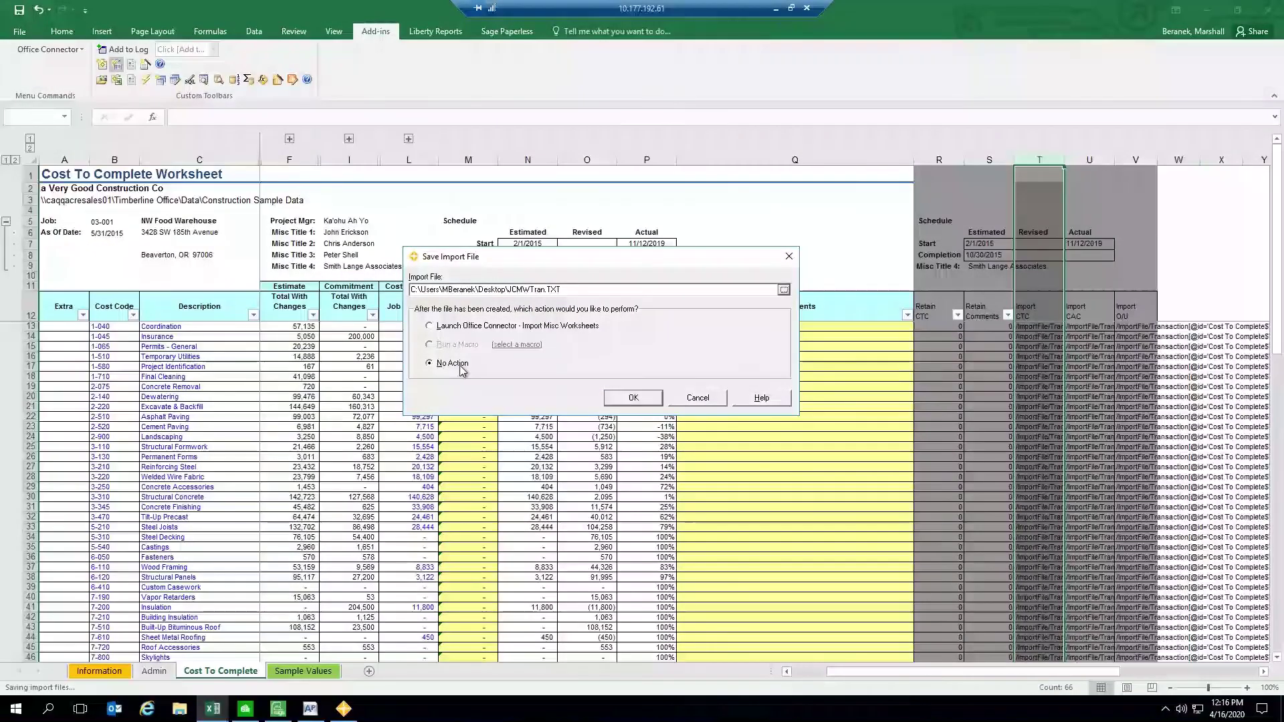
Step: Create the import file with the option to launch Office Connector - Import Misc Worksheets, and acknowledge the notification
{"action": "left_click", "coordinate": [430, 326]}
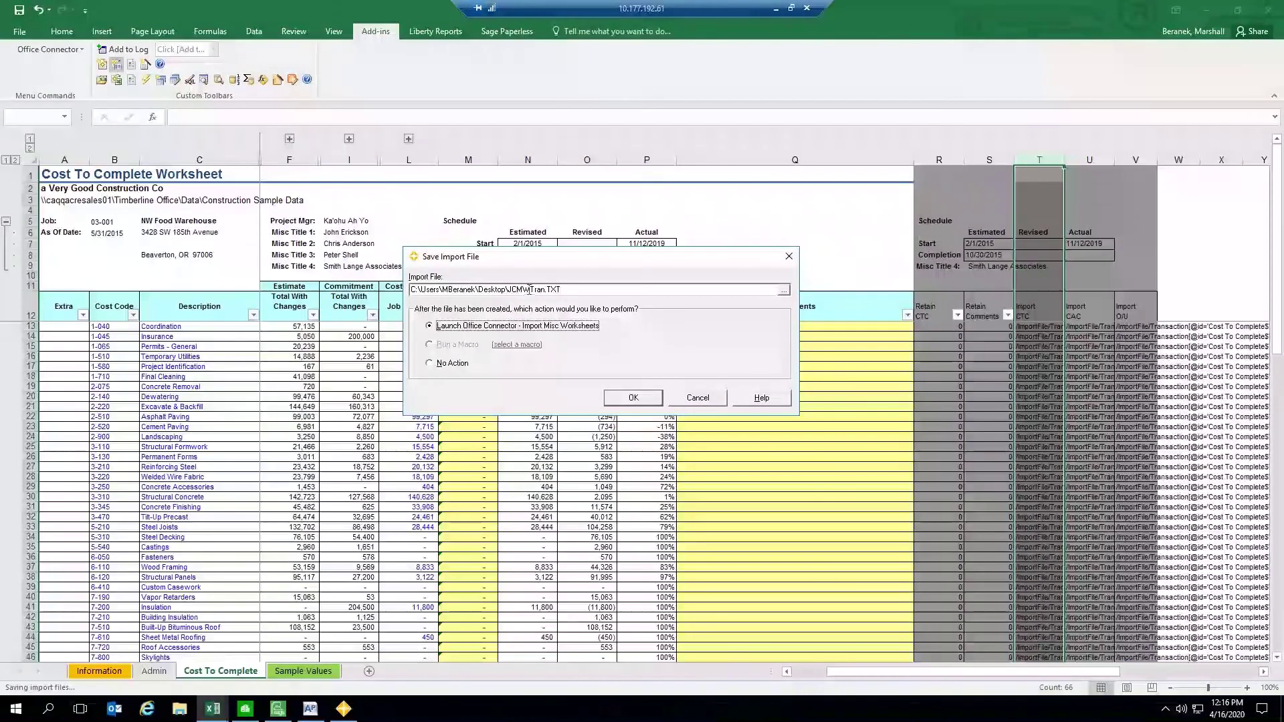
{"action": "left_click", "coordinate": [633, 399]}
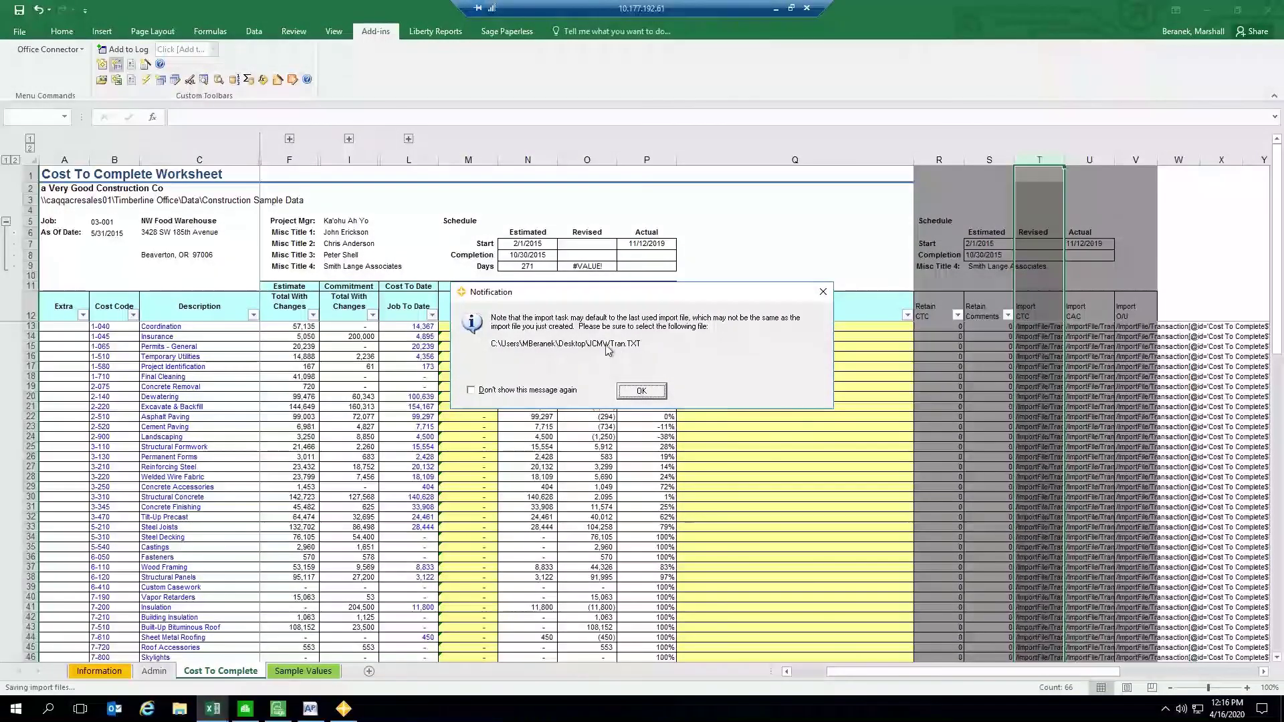
{"action": "left_click", "coordinate": [641, 391]}
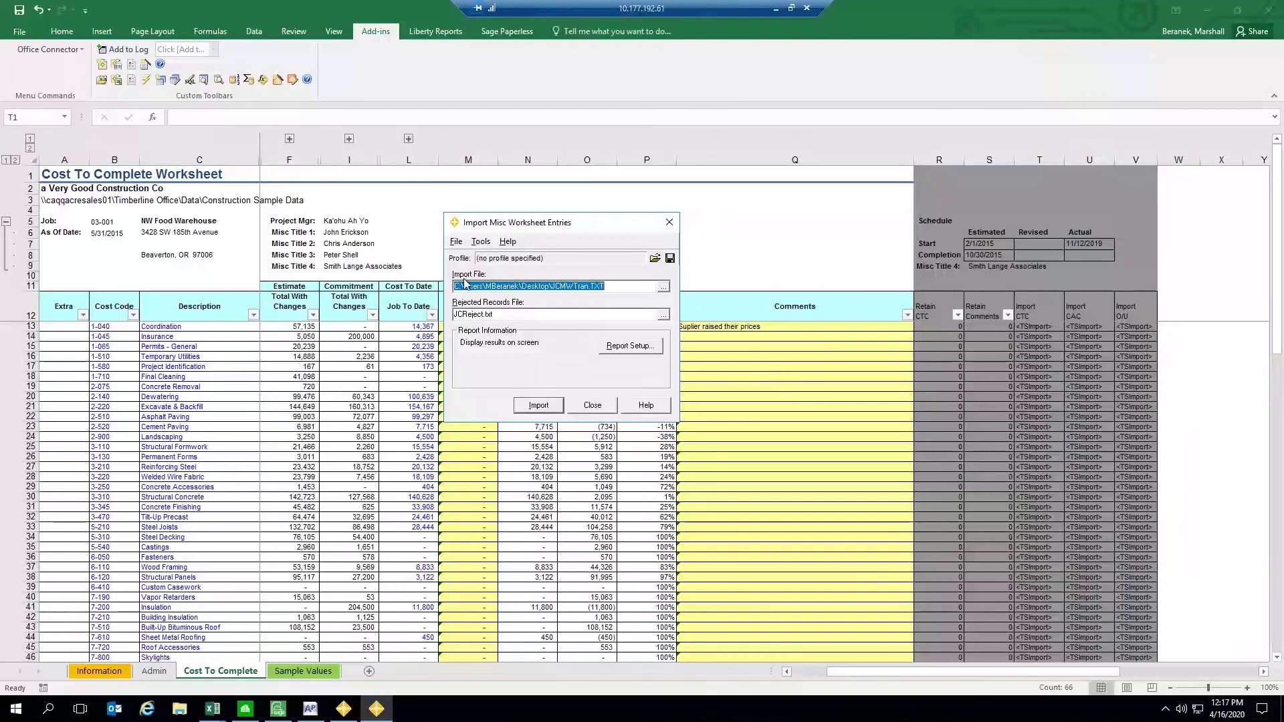
Step: Import the misc worksheet entries from JCMWTran.TXT, decline importing another file, and close the import recap report
{"action": "left_click", "coordinate": [539, 407]}
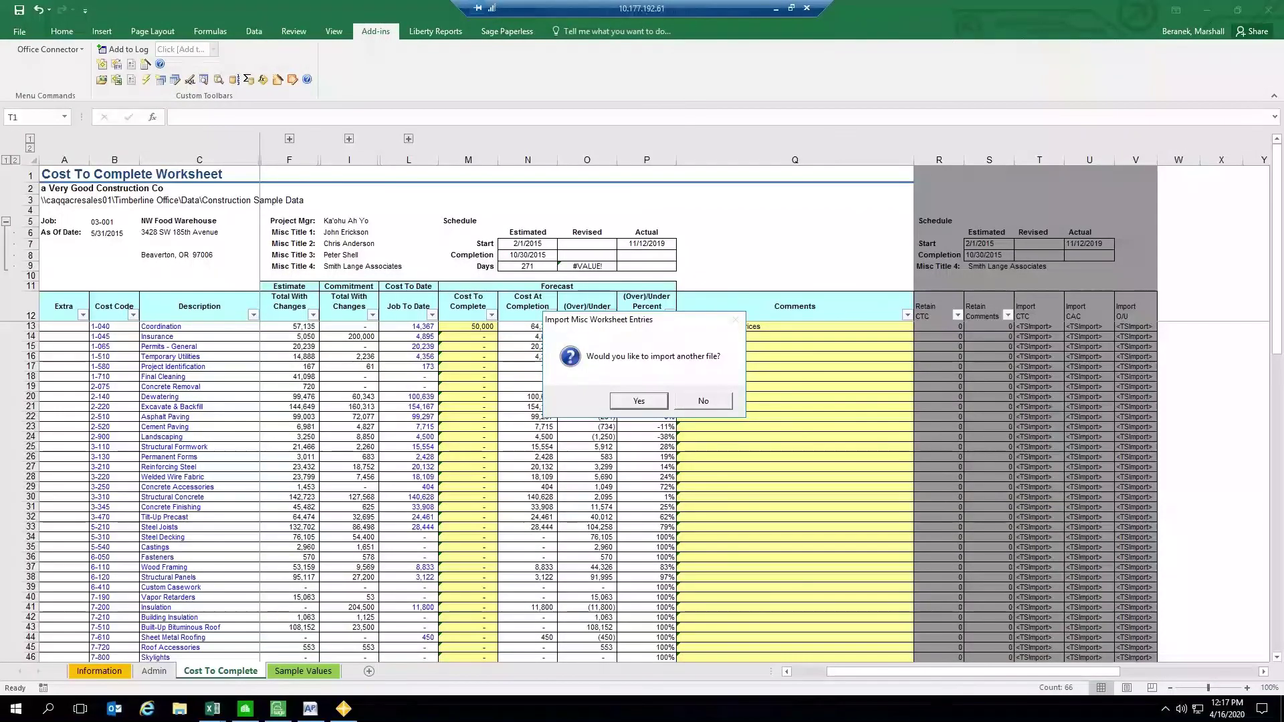
{"action": "key", "text": "Tab"}
{"action": "key", "text": "Return"}
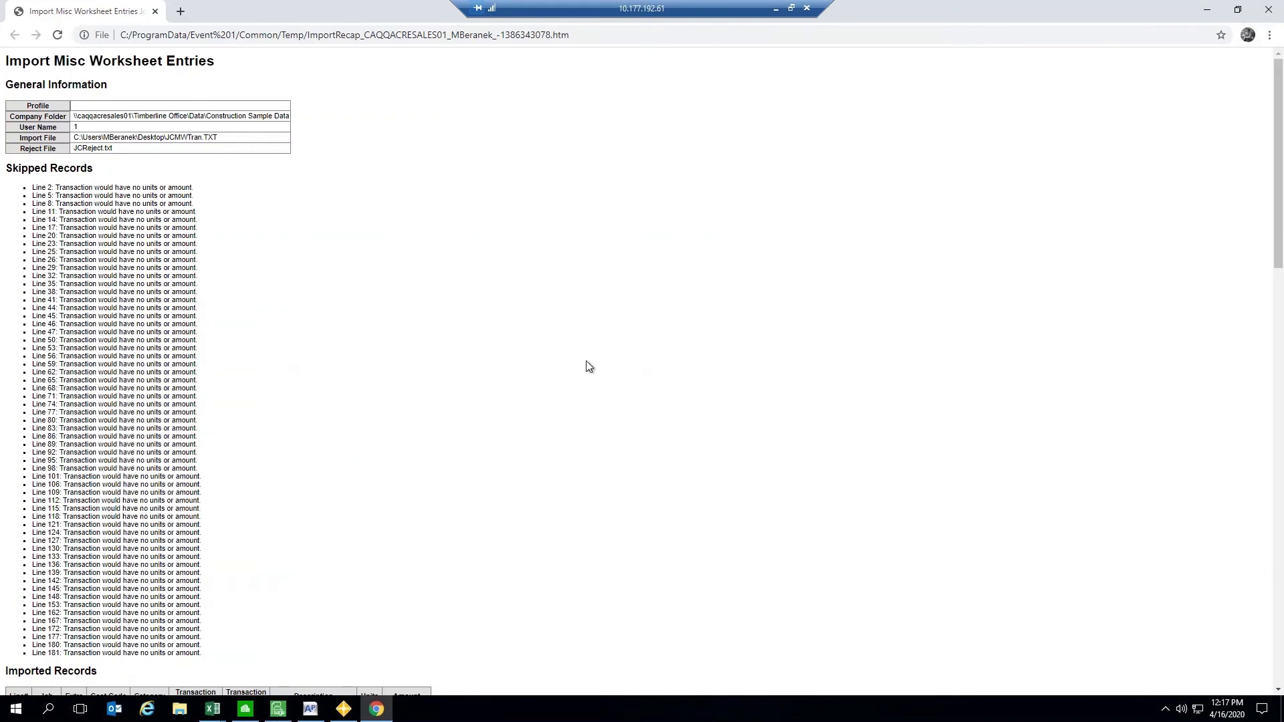
{"action": "left_click", "coordinate": [155, 12]}
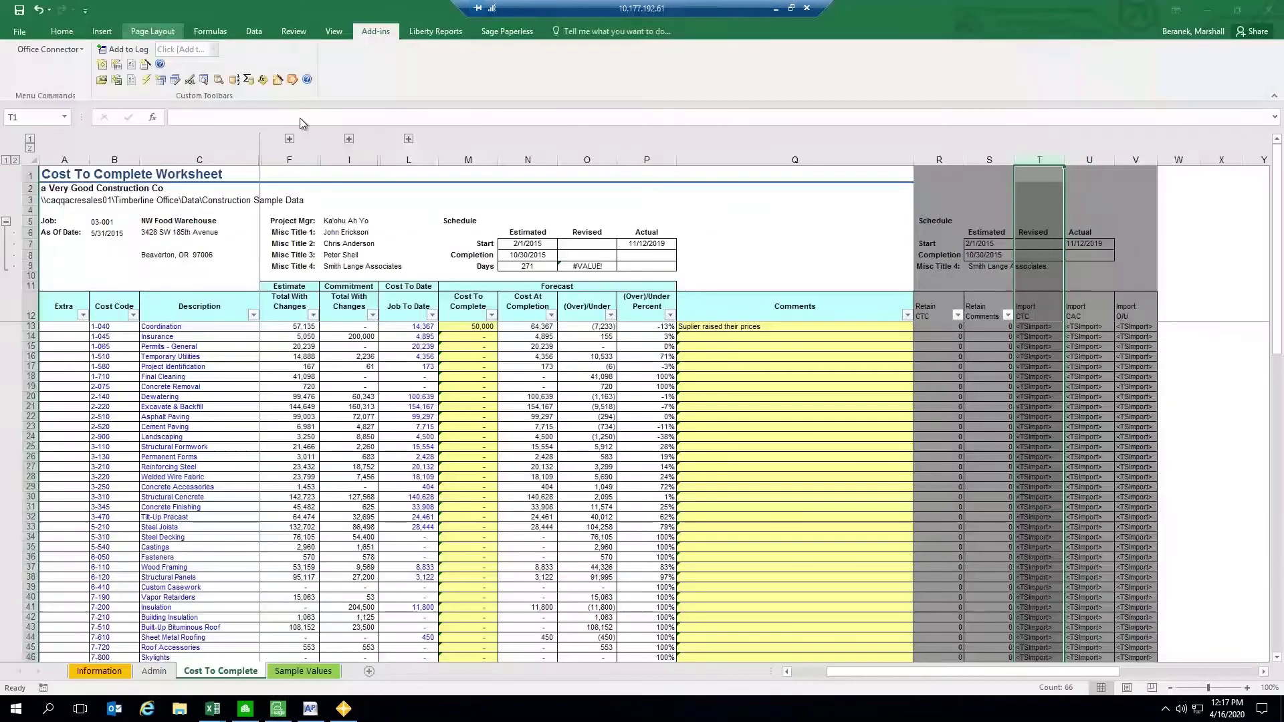
Step: Switch to the Sage 300 Construction and Real Estate desktop and launch the Job Cost application
{"action": "left_click", "coordinate": [247, 711]}
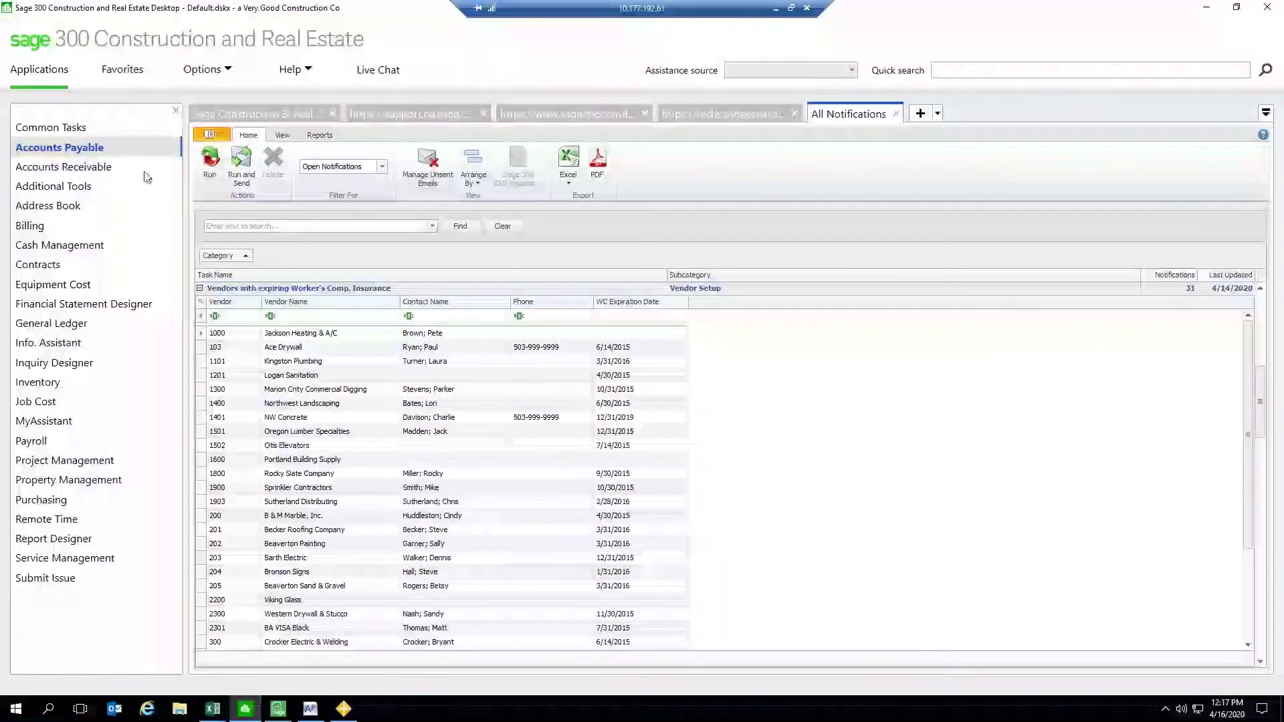
{"action": "left_click", "coordinate": [56, 400]}
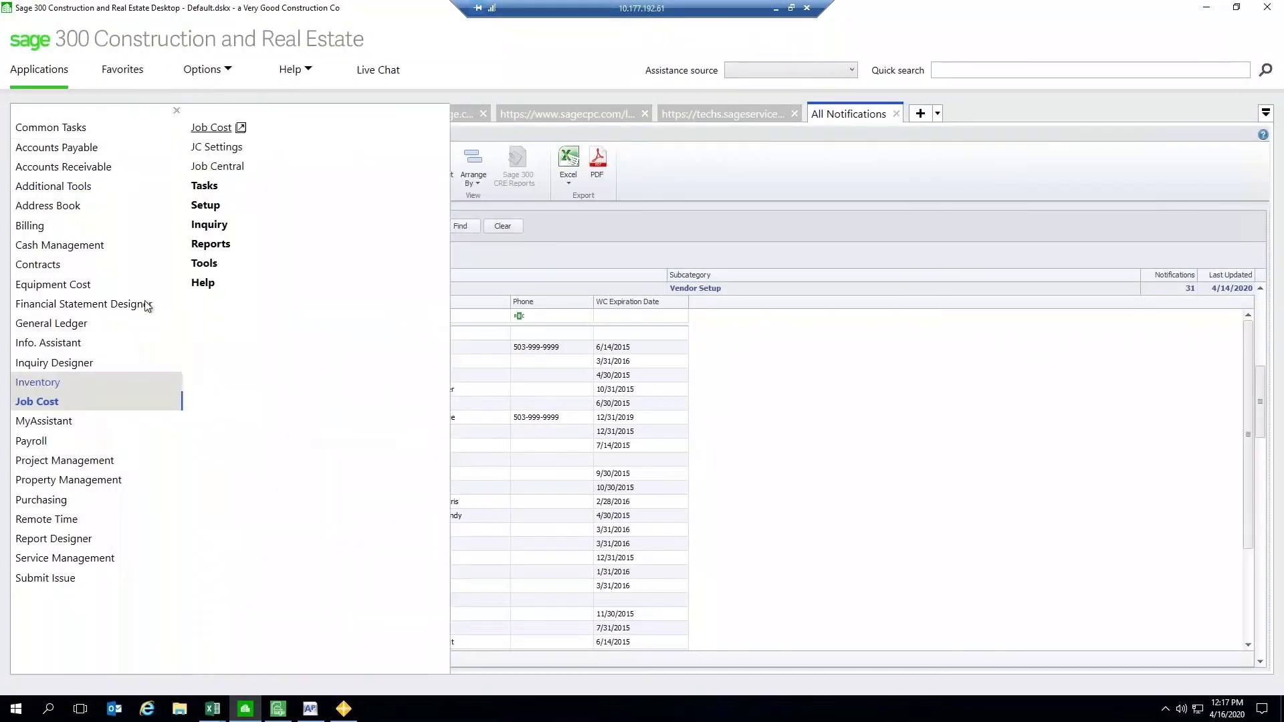
{"action": "left_click", "coordinate": [242, 130]}
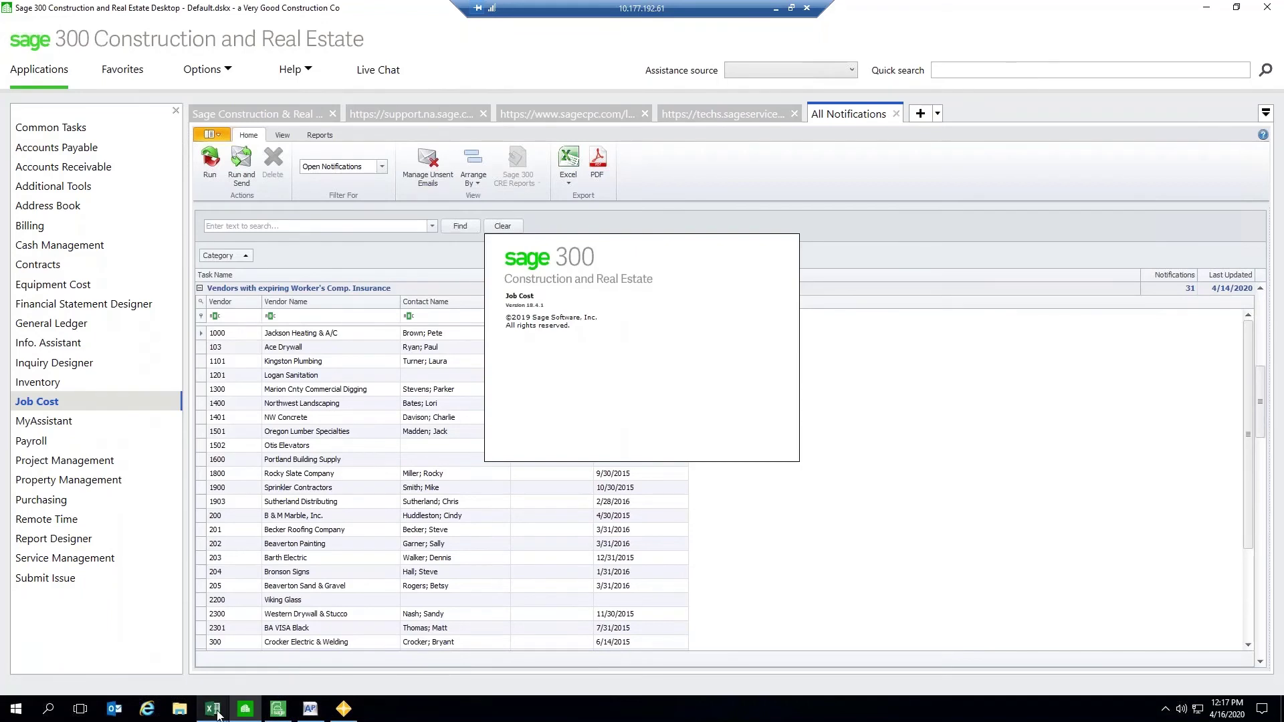
{"action": "mouse_move", "coordinate": [218, 715]}
{"action": "mouse_move", "coordinate": [477, 667]}
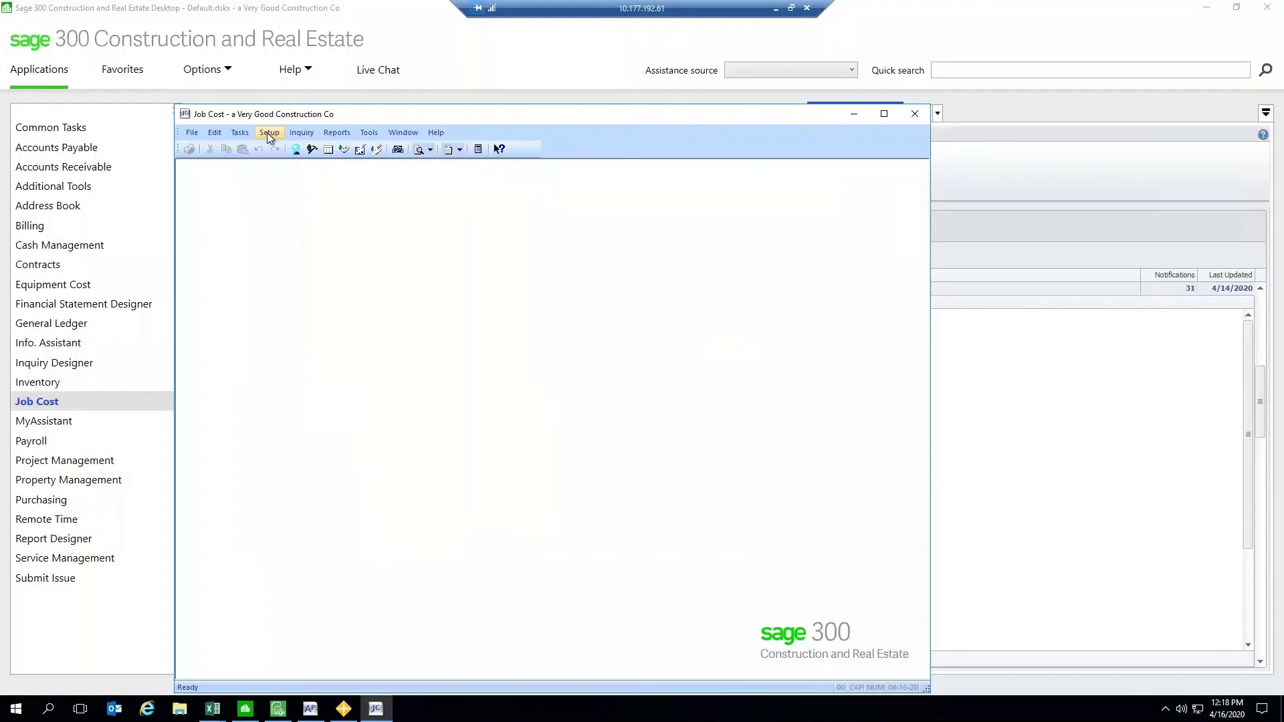
Step: Open the misc worksheet entry with the CAC (Cost at Completion) view
{"action": "left_click", "coordinate": [240, 132]}
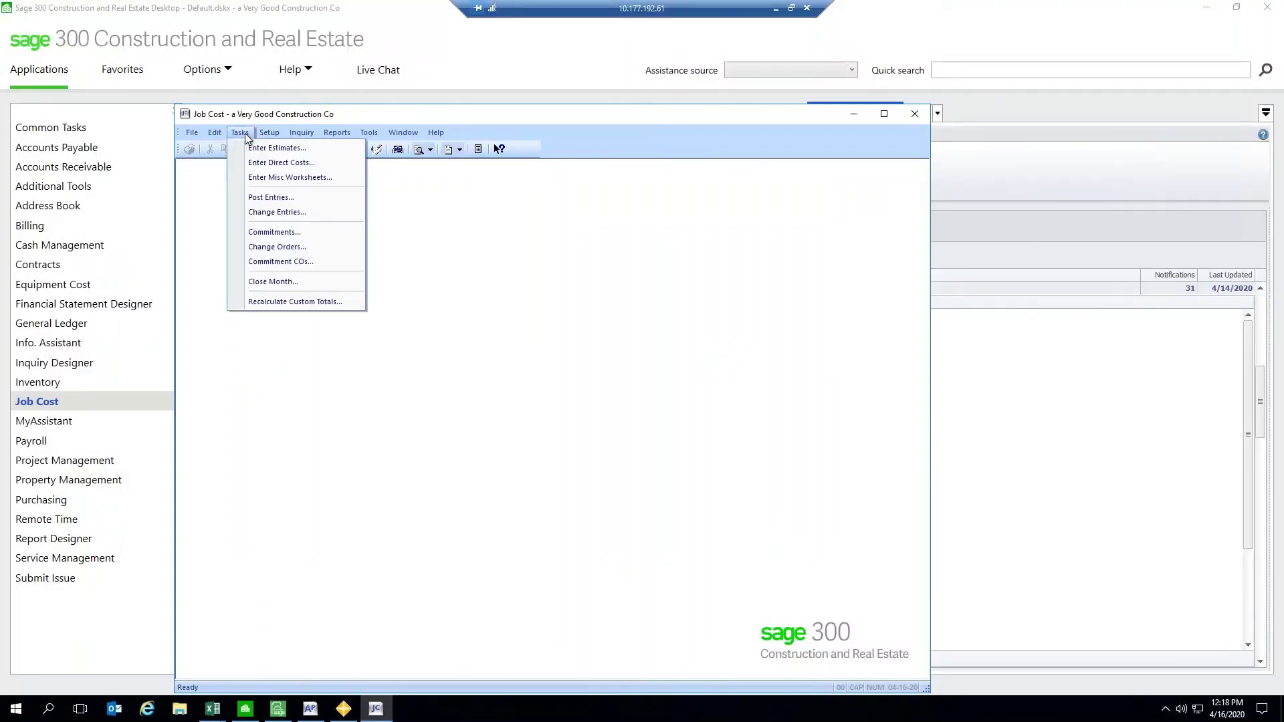
{"action": "left_click", "coordinate": [263, 178]}
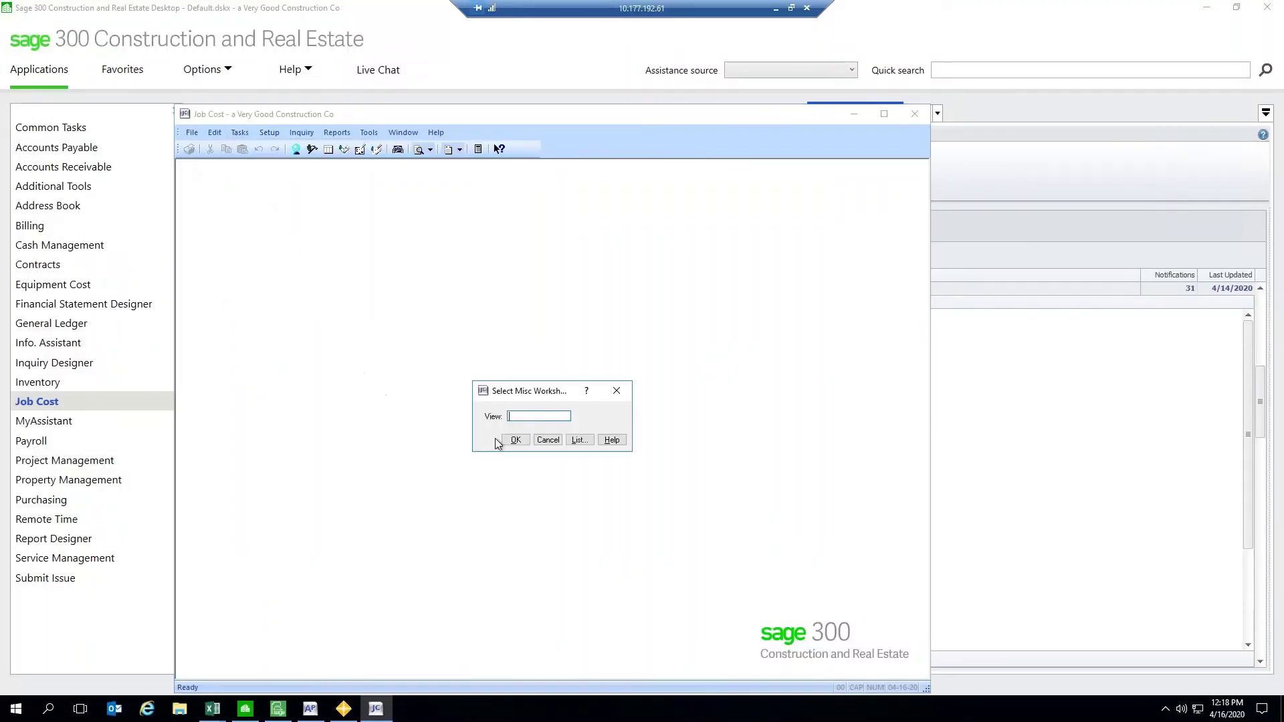
{"action": "left_click", "coordinate": [578, 440]}
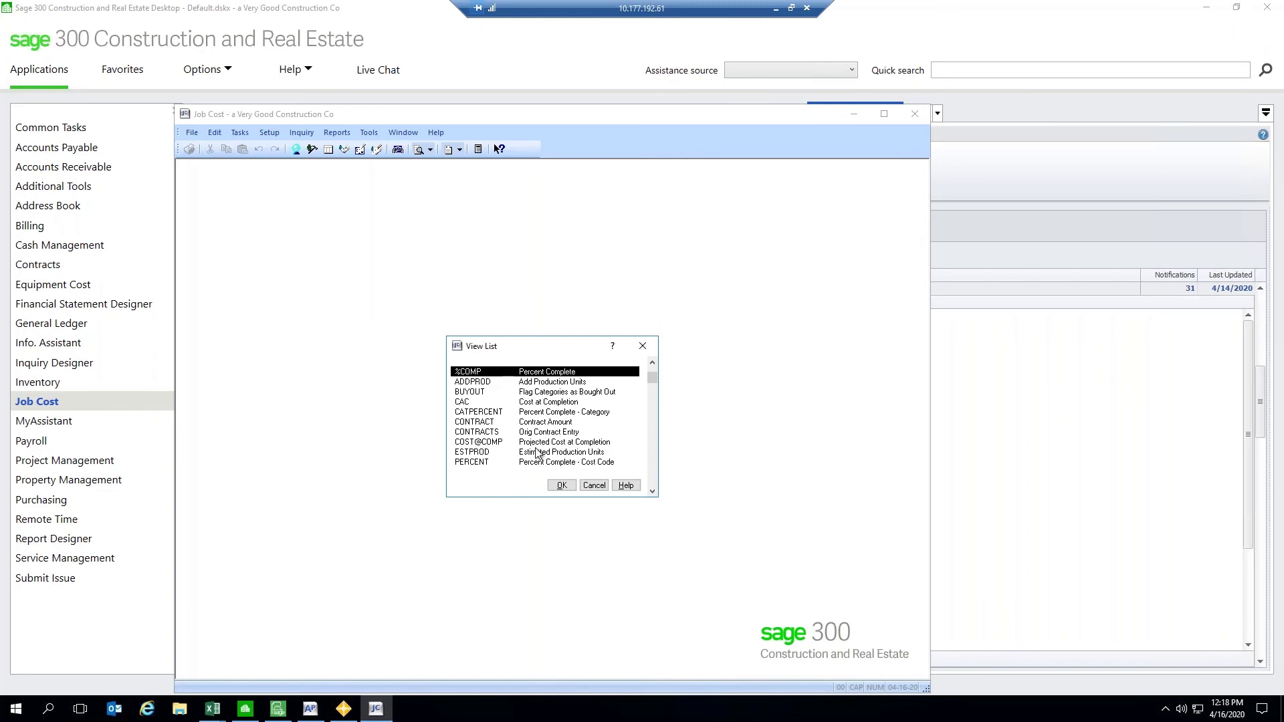
{"action": "left_click", "coordinate": [502, 401]}
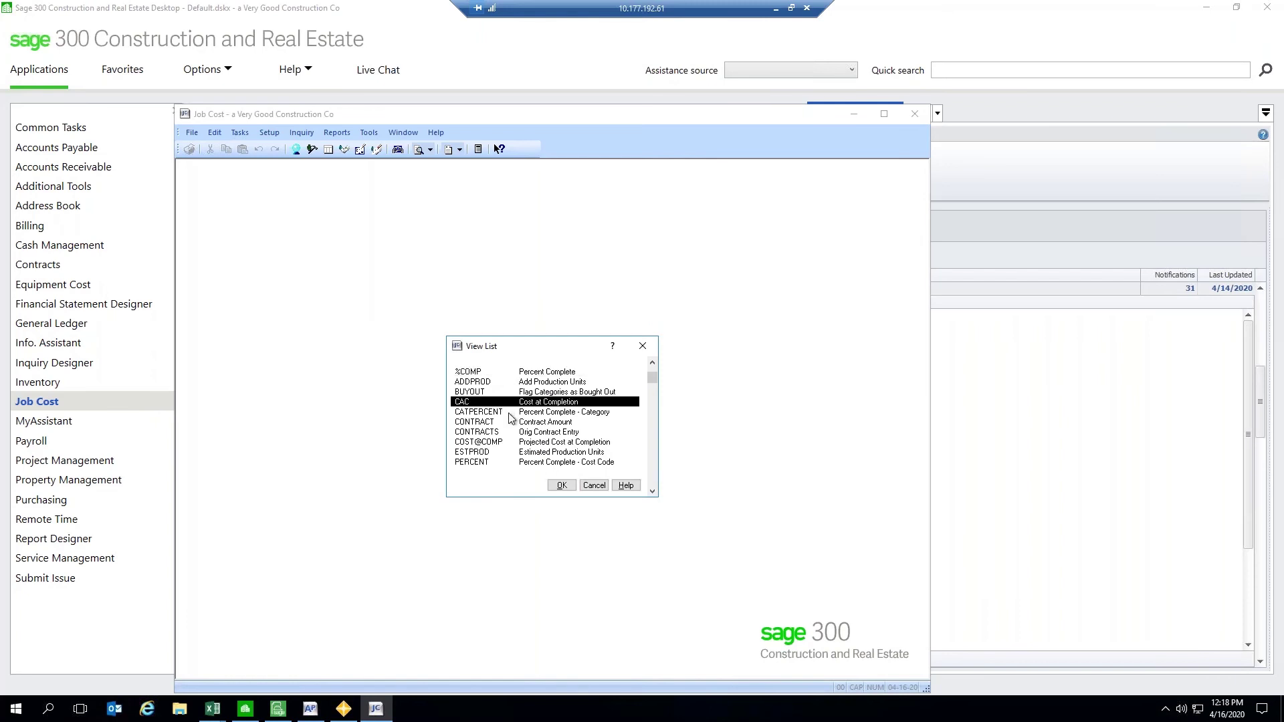
{"action": "left_click", "coordinate": [563, 485]}
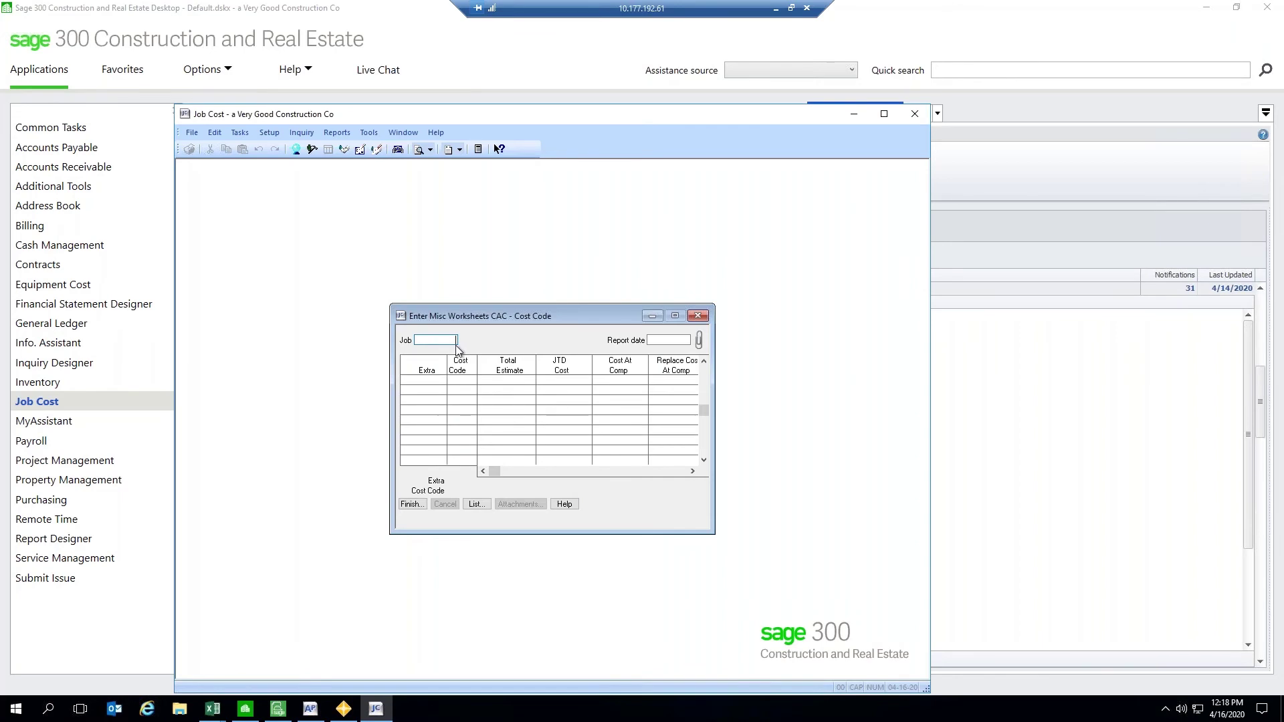
Step: Load job 03-001 in the CAC worksheet, enlarge its window to review the cost-at-completion columns, and finish the worksheet
{"action": "key", "text": "F9"}
{"action": "double_click", "coordinate": [496, 403]}
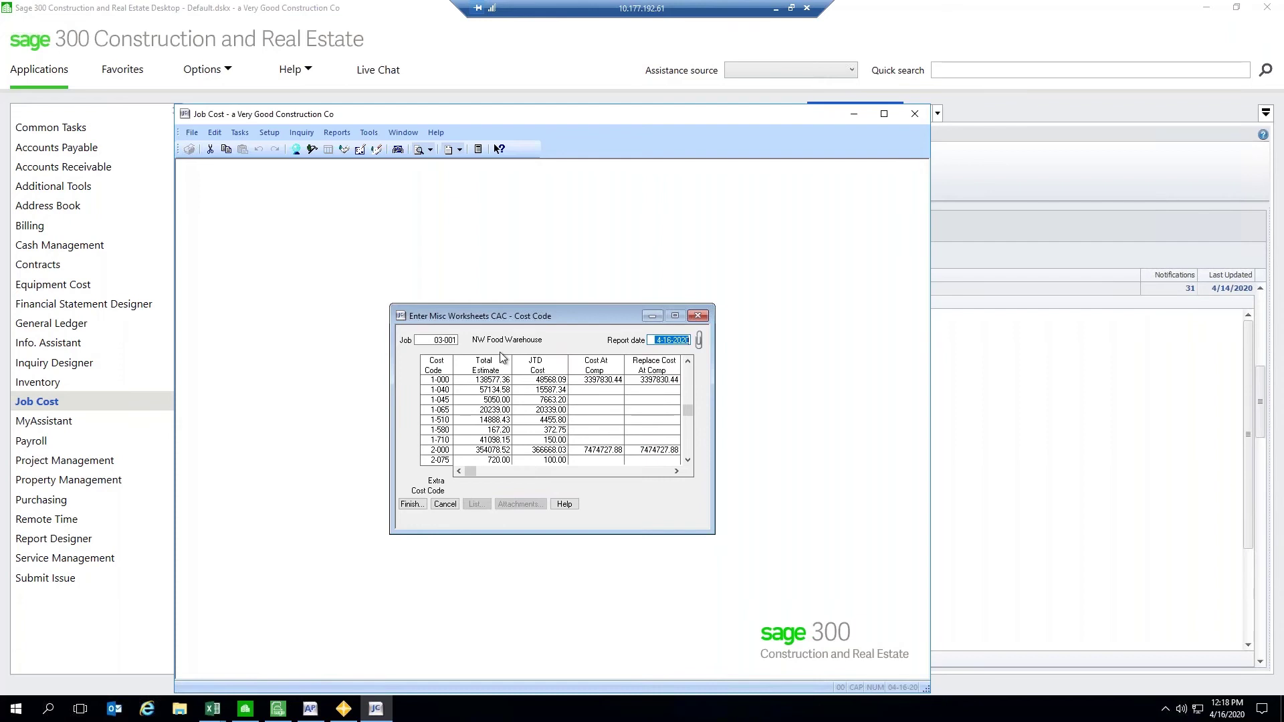
{"action": "left_click_drag", "start_coordinate": [498, 314], "coordinate": [439, 257]}
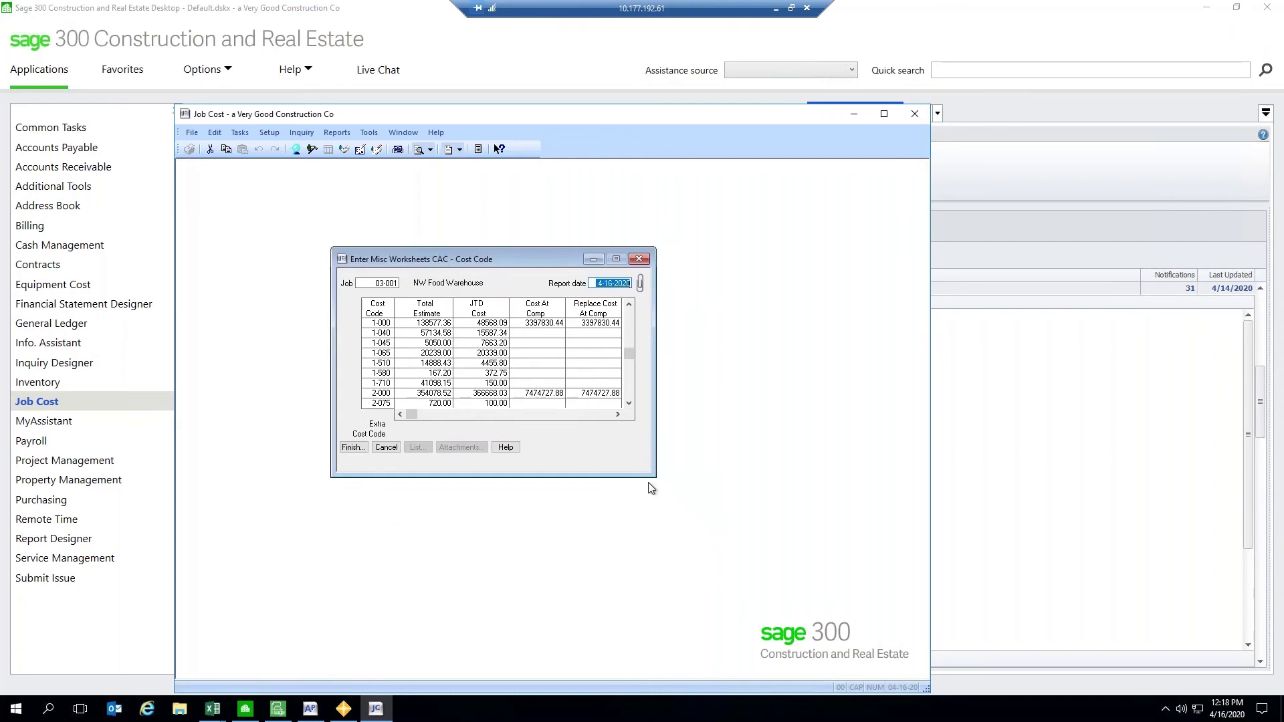
{"action": "left_click_drag", "start_coordinate": [657, 483], "coordinate": [849, 564]}
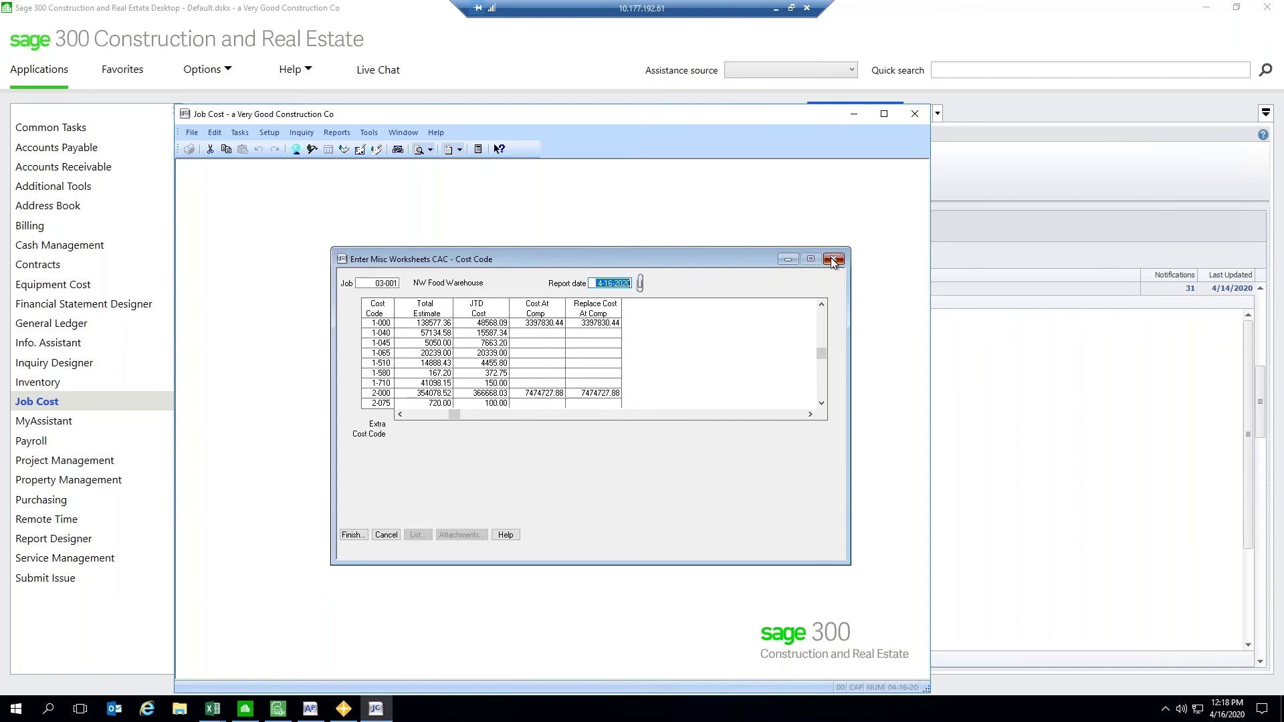
{"action": "left_click", "coordinate": [353, 535]}
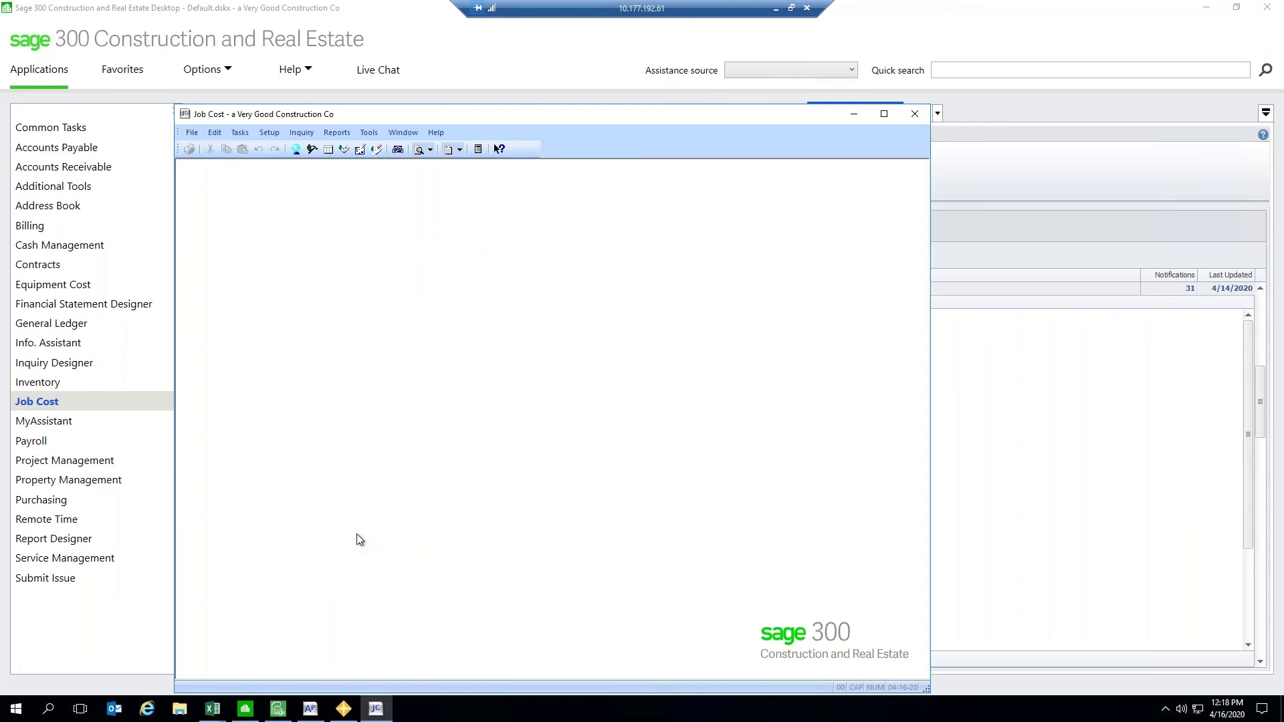
{"action": "left_click", "coordinate": [298, 132]}
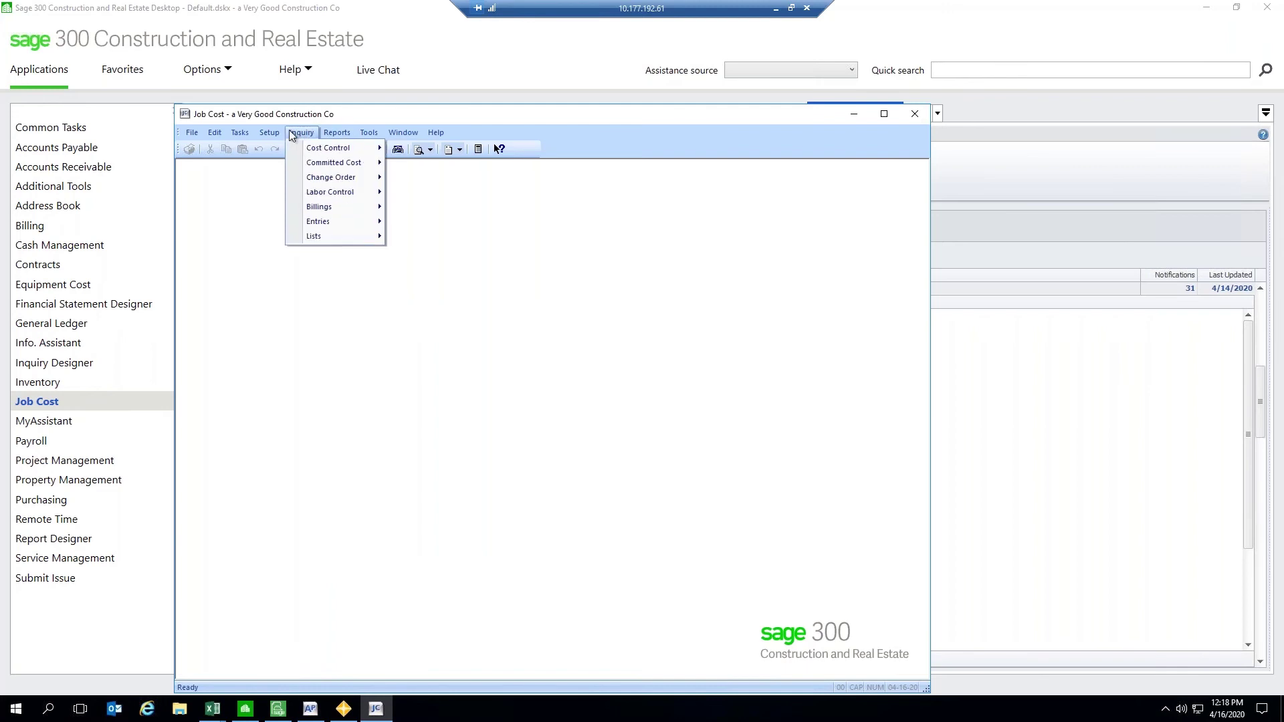
{"action": "mouse_move", "coordinate": [338, 138]}
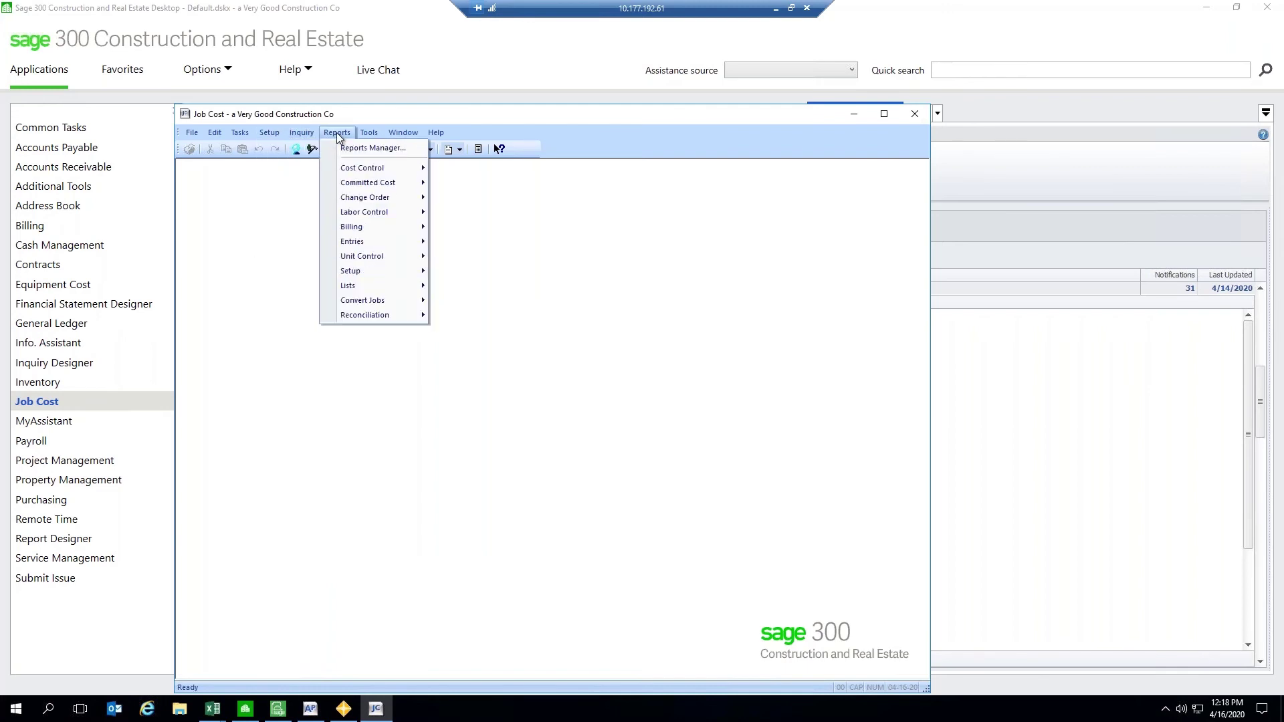
{"action": "left_click", "coordinate": [286, 245]}
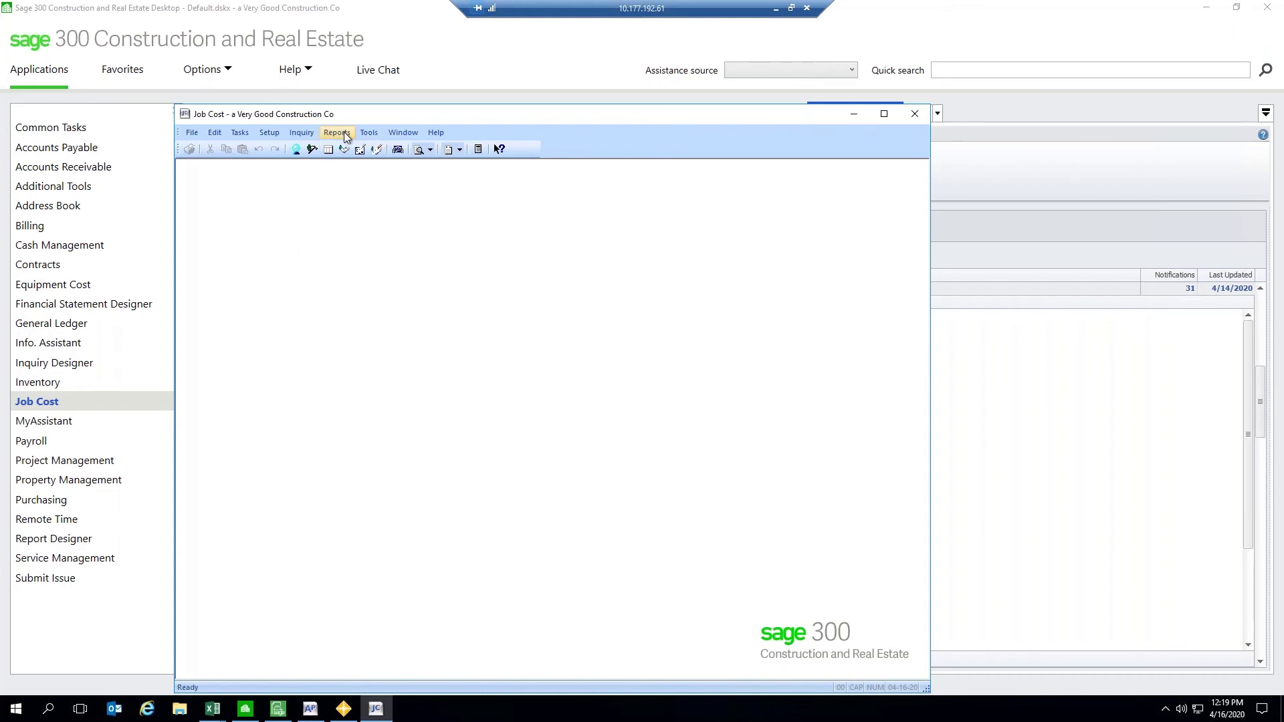
Step: Run the All Entries inquiry on the New JC transaction file, check its entries, and close the inquiry
{"action": "left_click", "coordinate": [308, 136]}
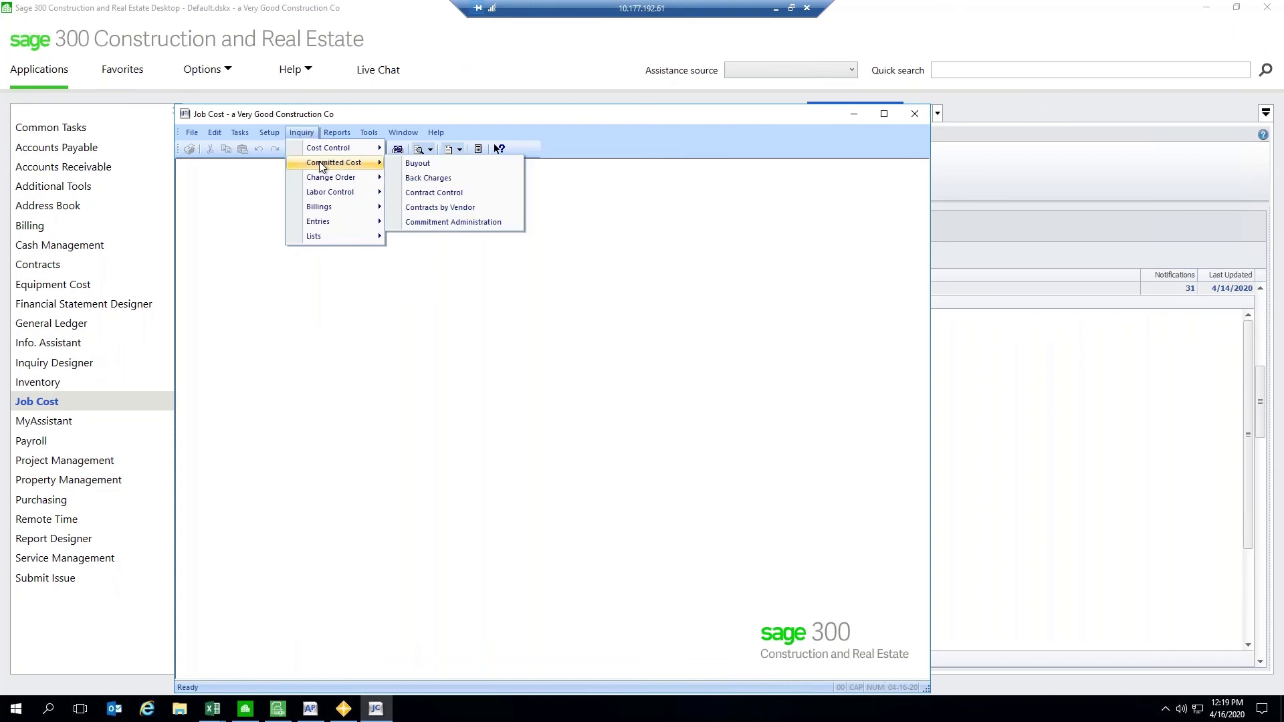
{"action": "mouse_move", "coordinate": [337, 152]}
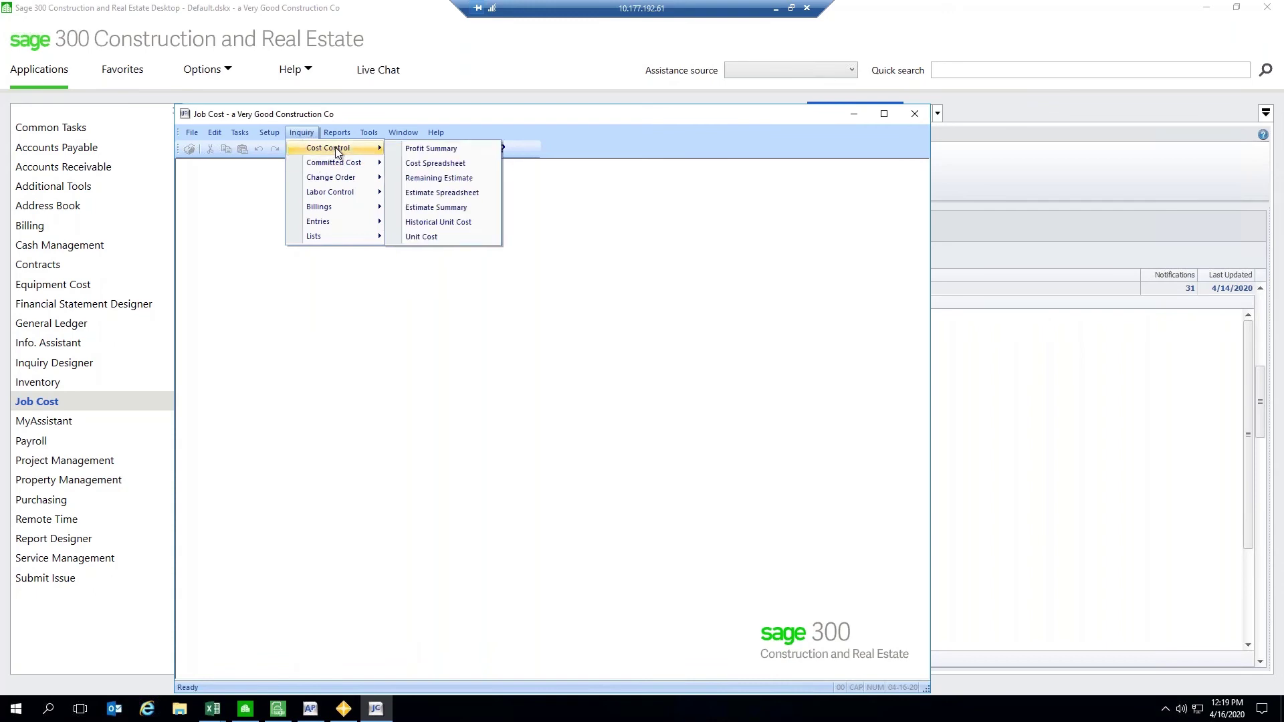
{"action": "mouse_move", "coordinate": [348, 182]}
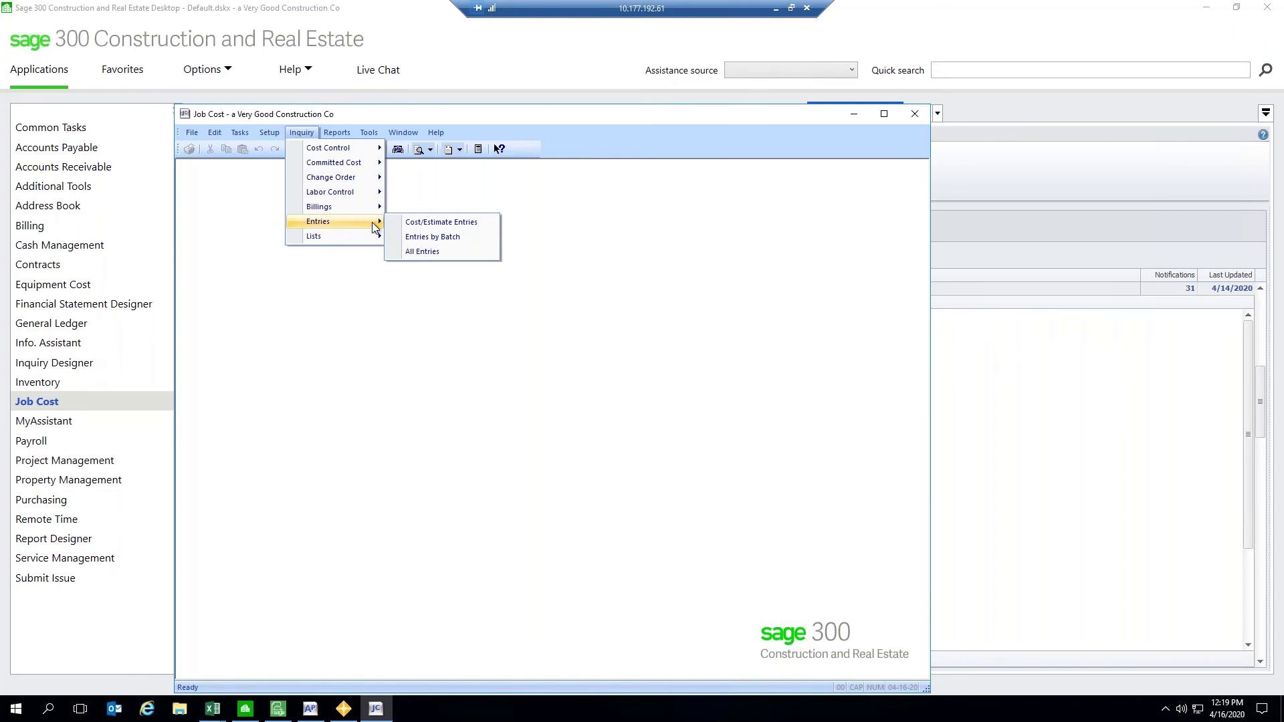
{"action": "left_click", "coordinate": [422, 252]}
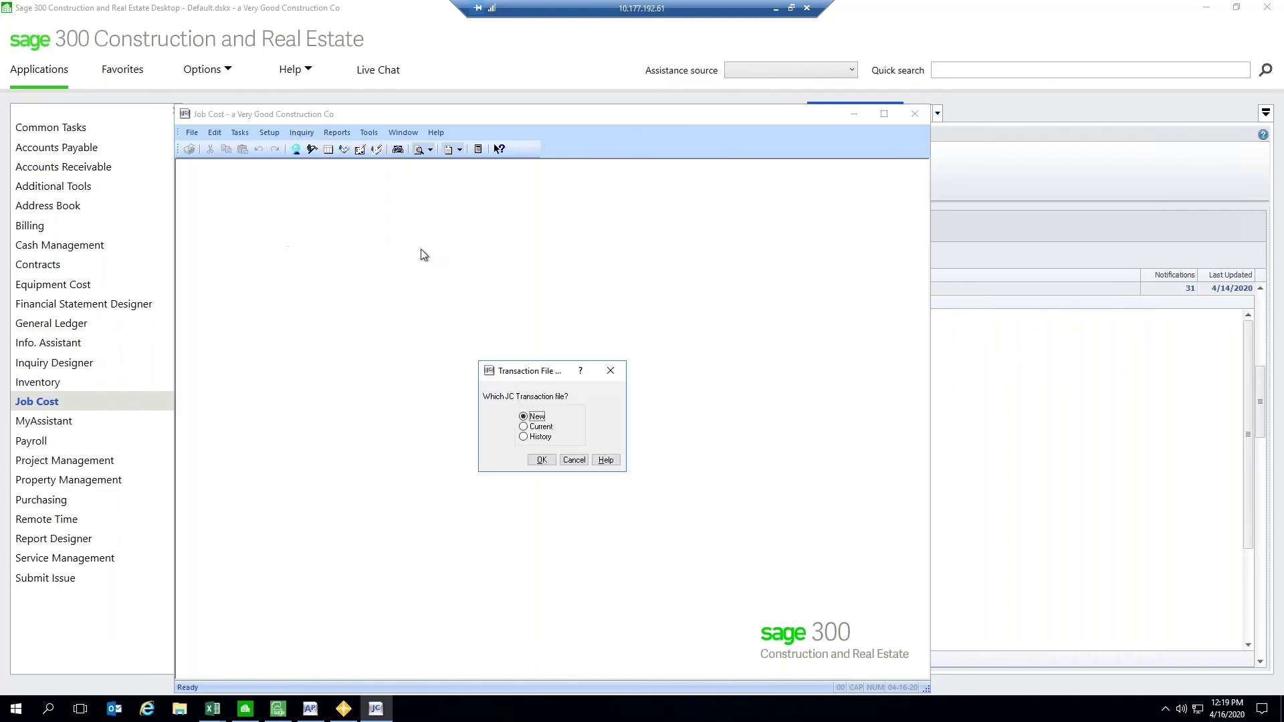
{"action": "left_click_drag", "start_coordinate": [533, 371], "coordinate": [494, 308]}
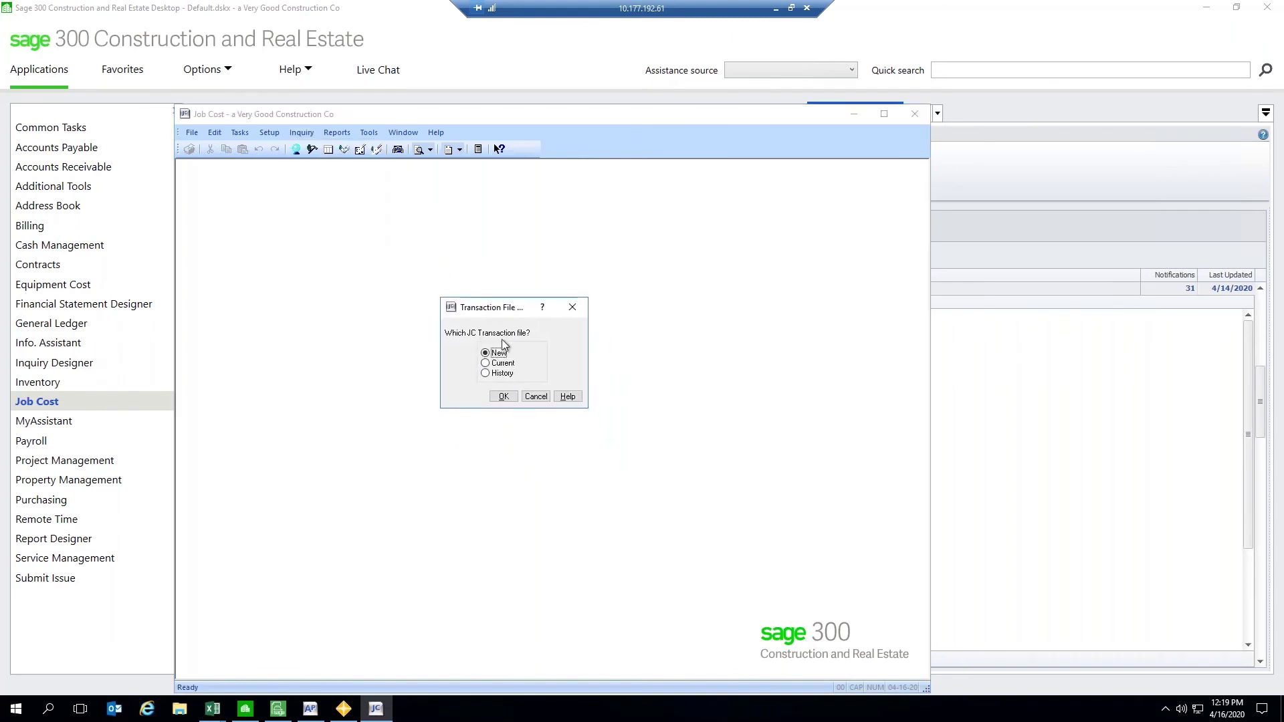
{"action": "left_click", "coordinate": [504, 396]}
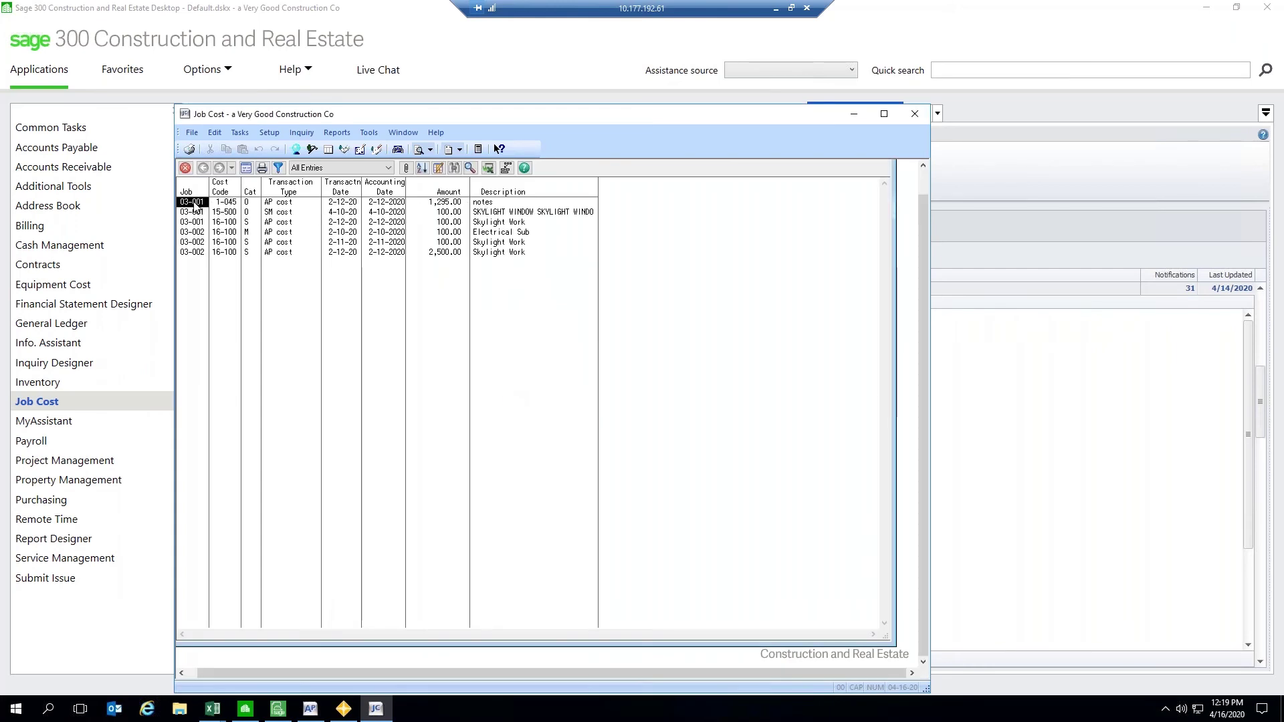
{"action": "left_click", "coordinate": [488, 202]}
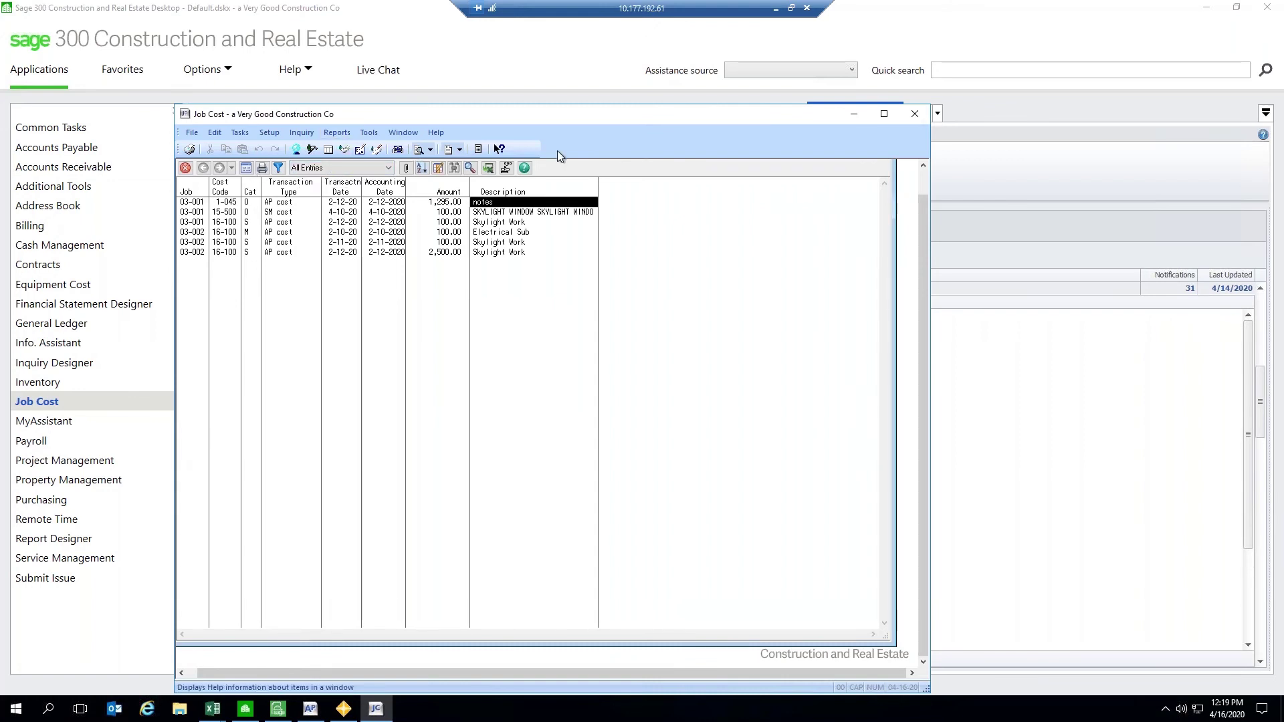
{"action": "left_click", "coordinate": [203, 168]}
Step: Run the All Entries inquiry on the Current JC transaction file
{"action": "left_click", "coordinate": [301, 132]}
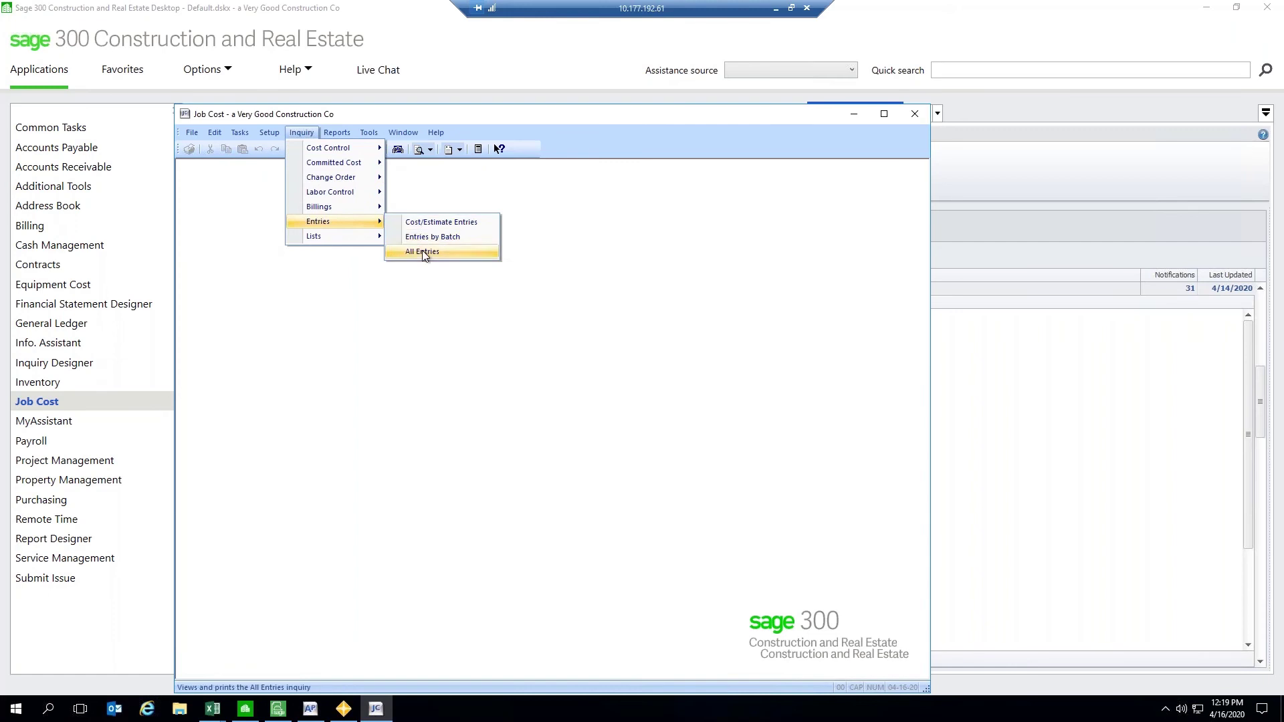
{"action": "left_click", "coordinate": [423, 250]}
{"action": "left_click", "coordinate": [523, 427]}
{"action": "left_click", "coordinate": [541, 460]}
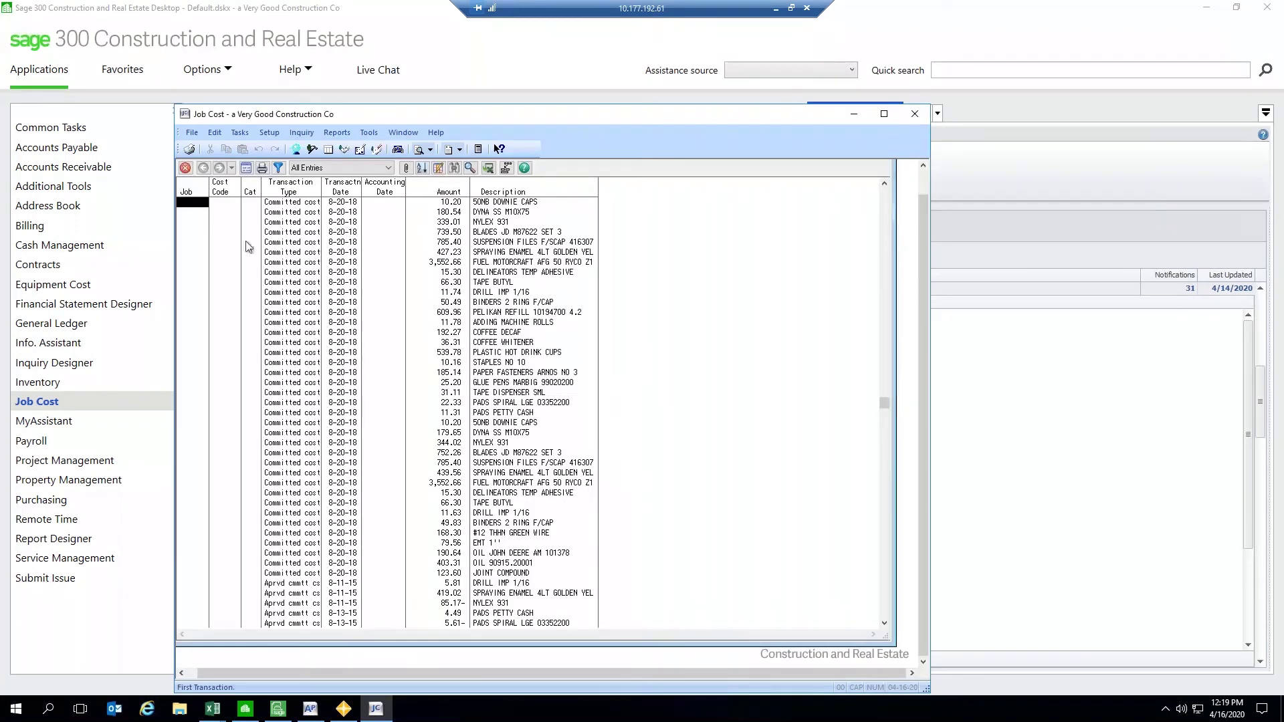
Step: Look through job 03-001's current transactions for the misc worksheet entries, checking their cost codes, dates, amounts and descriptions
{"action": "scroll", "coordinate": [257, 280], "scroll_direction": "down", "scroll_amount": 2}
{"action": "scroll", "coordinate": [258, 281], "scroll_direction": "down", "scroll_amount": 11}
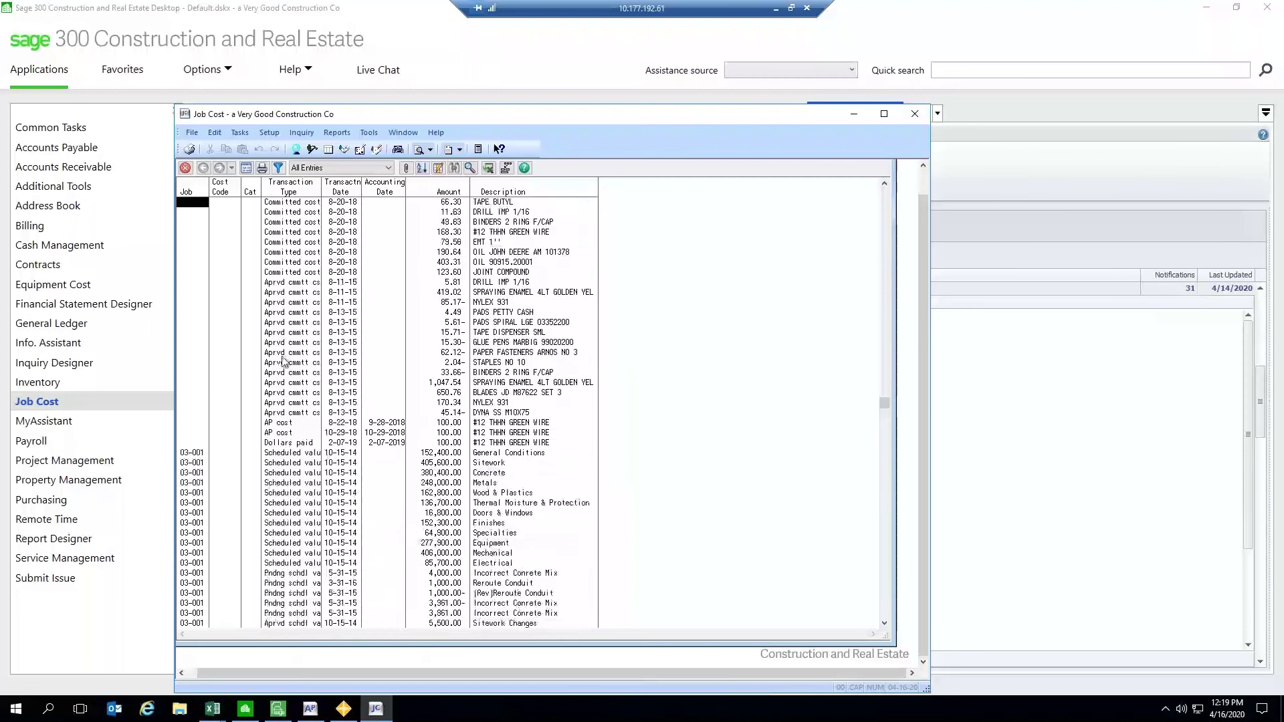
{"action": "scroll", "coordinate": [481, 408], "scroll_direction": "down", "scroll_amount": 4}
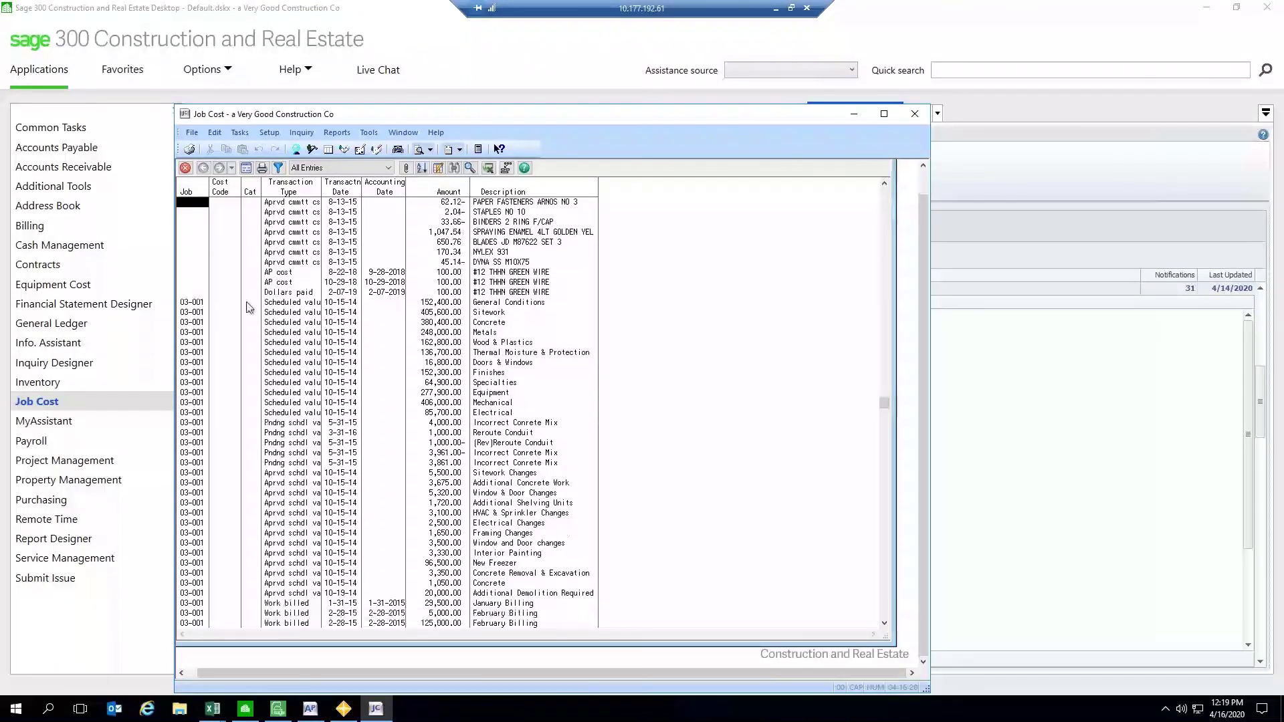
{"action": "scroll", "coordinate": [261, 311], "scroll_direction": "down", "scroll_amount": 1}
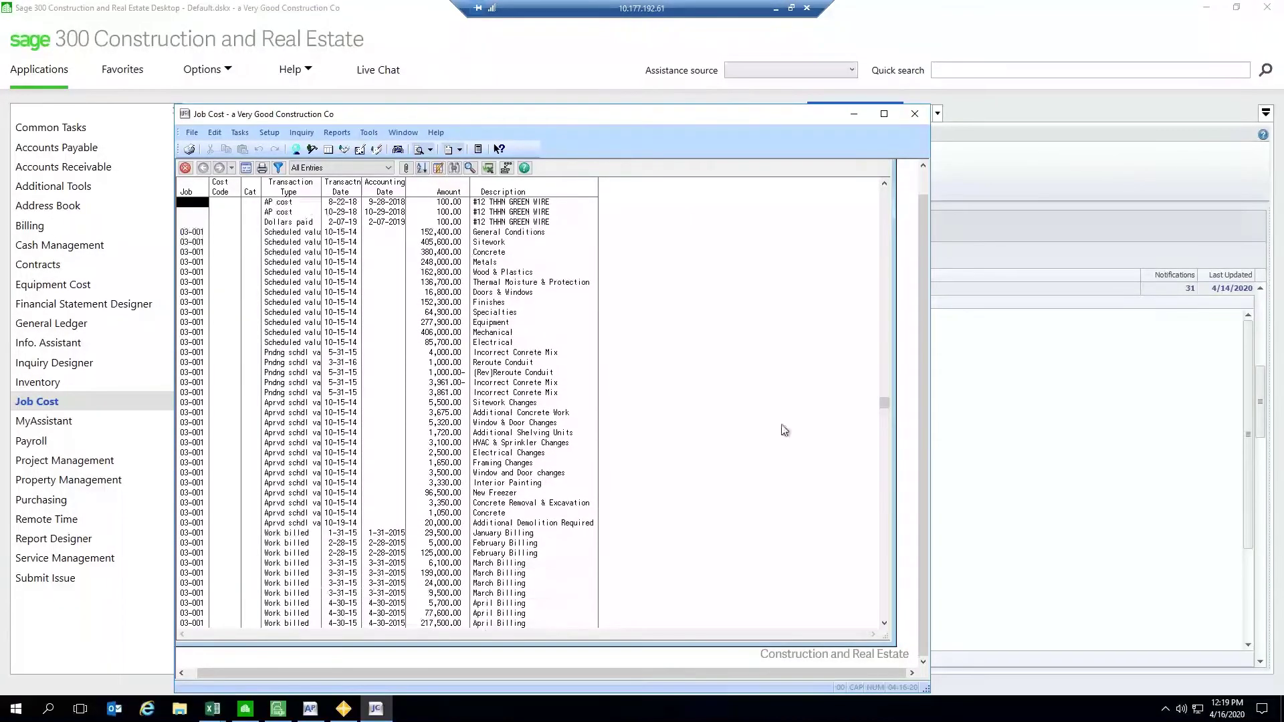
{"action": "left_click", "coordinate": [884, 624]}
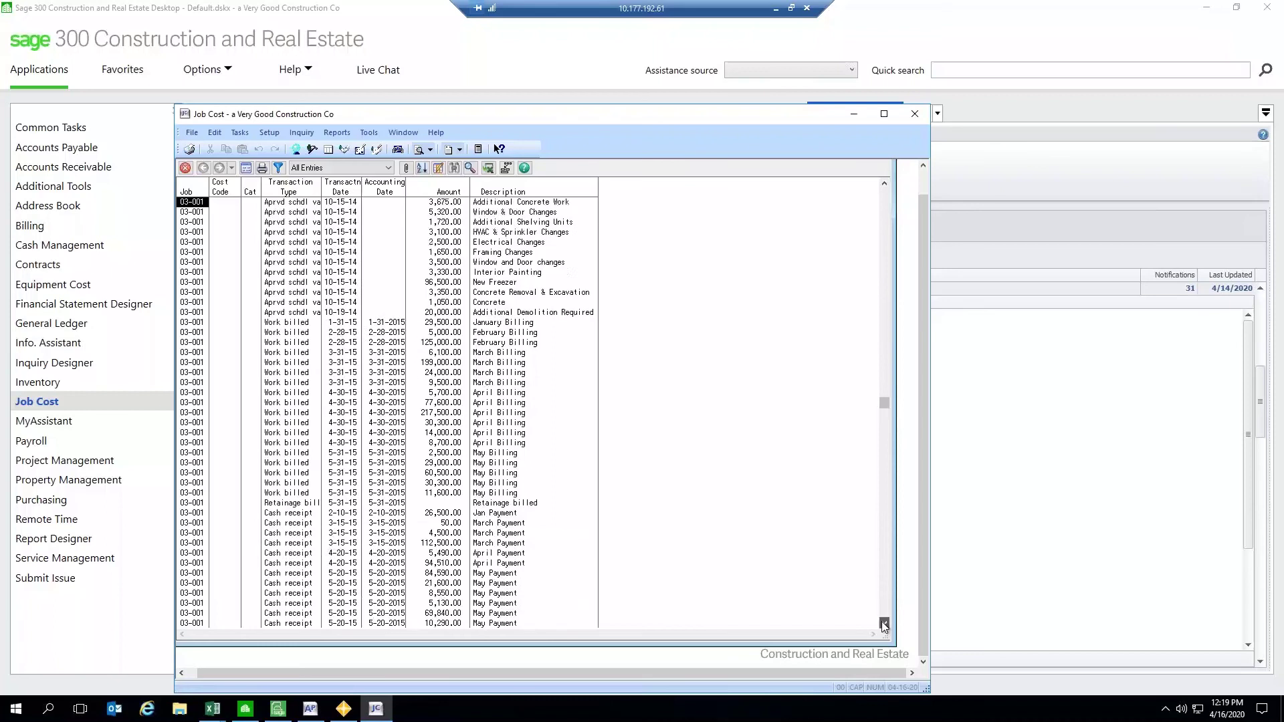
{"action": "left_click_drag", "start_coordinate": [884, 626], "coordinate": [884, 626]}
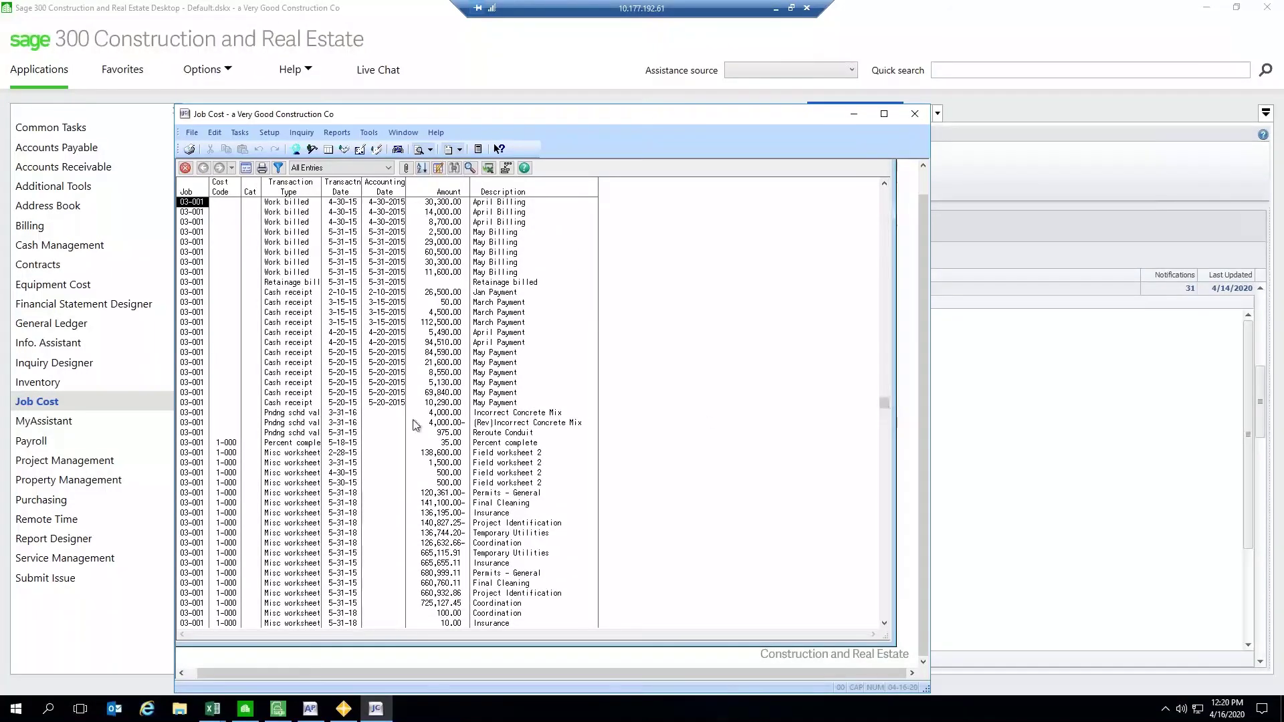
{"action": "scroll", "coordinate": [415, 424], "scroll_direction": "down", "scroll_amount": 11}
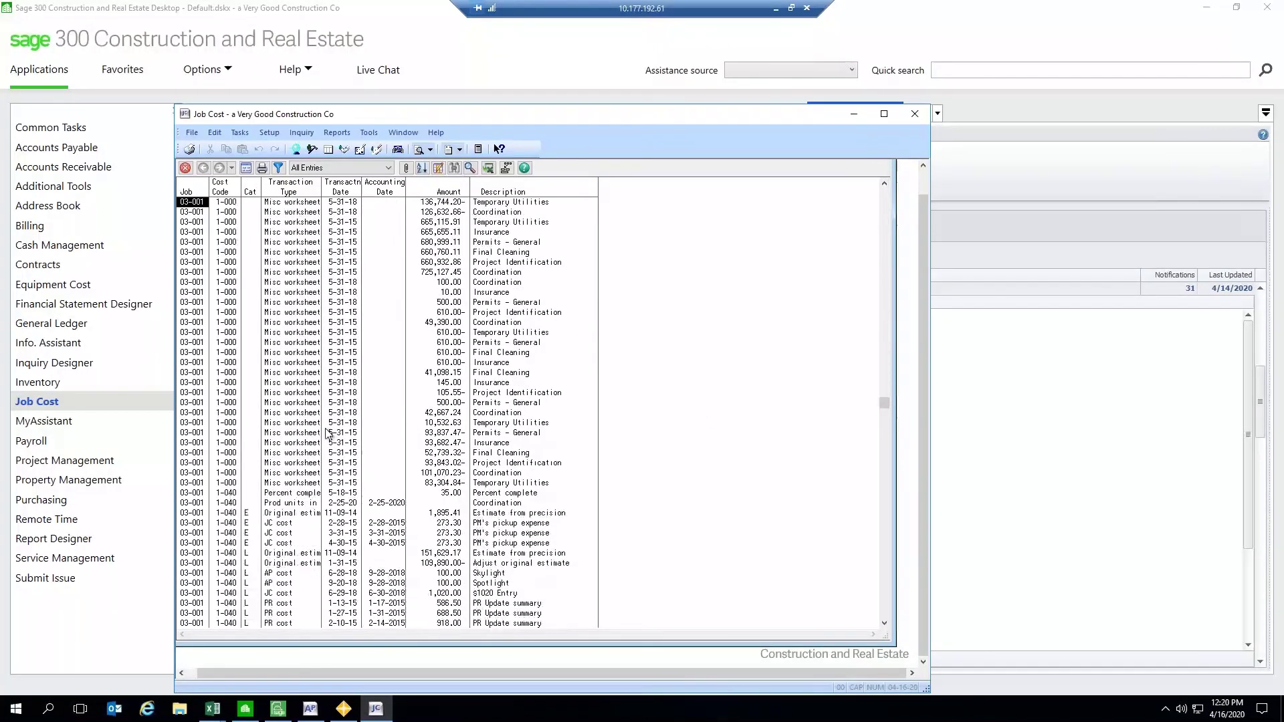
{"action": "scroll", "coordinate": [328, 433], "scroll_direction": "down", "scroll_amount": 6}
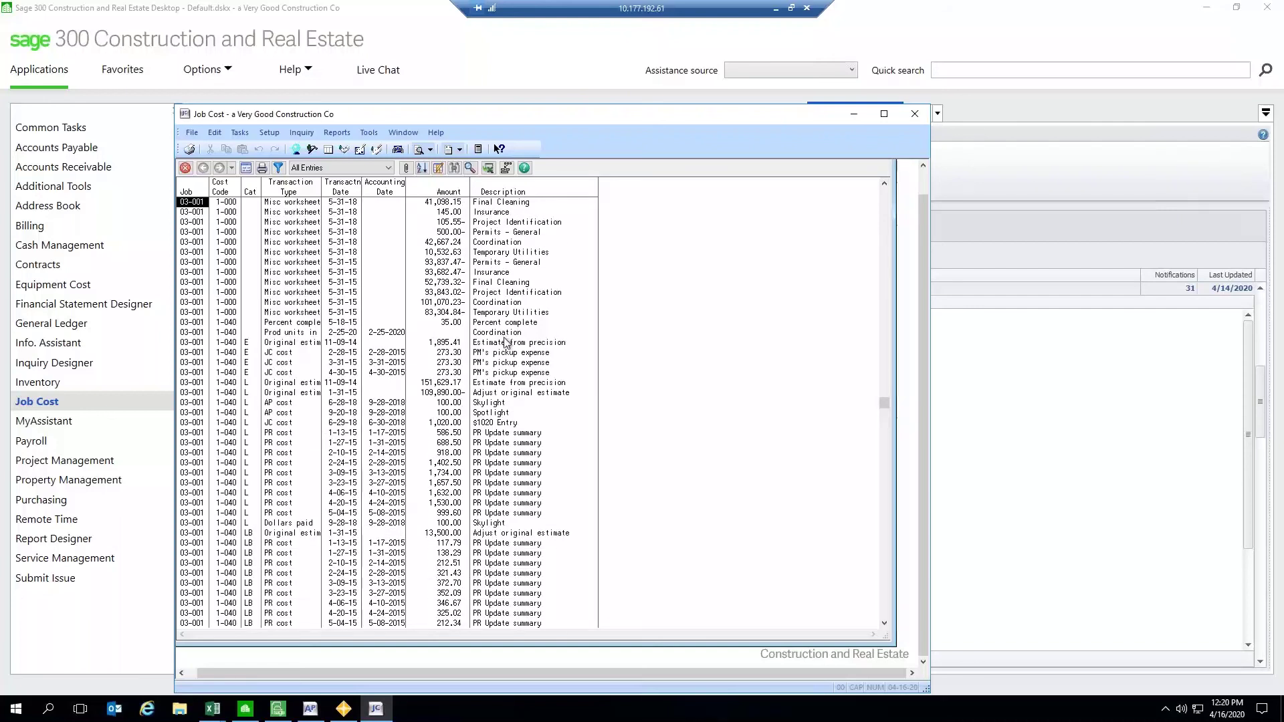
{"action": "scroll", "coordinate": [506, 343], "scroll_direction": "down", "scroll_amount": 4}
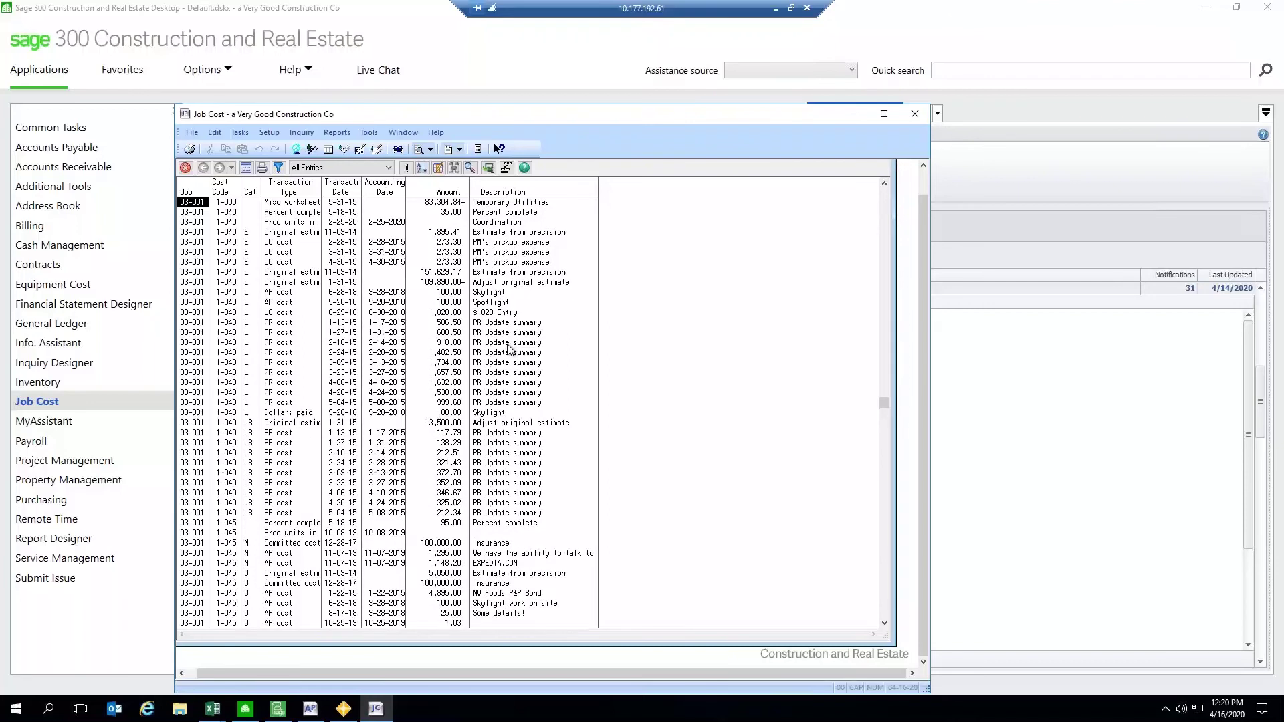
{"action": "scroll", "coordinate": [508, 348], "scroll_direction": "down", "scroll_amount": 2}
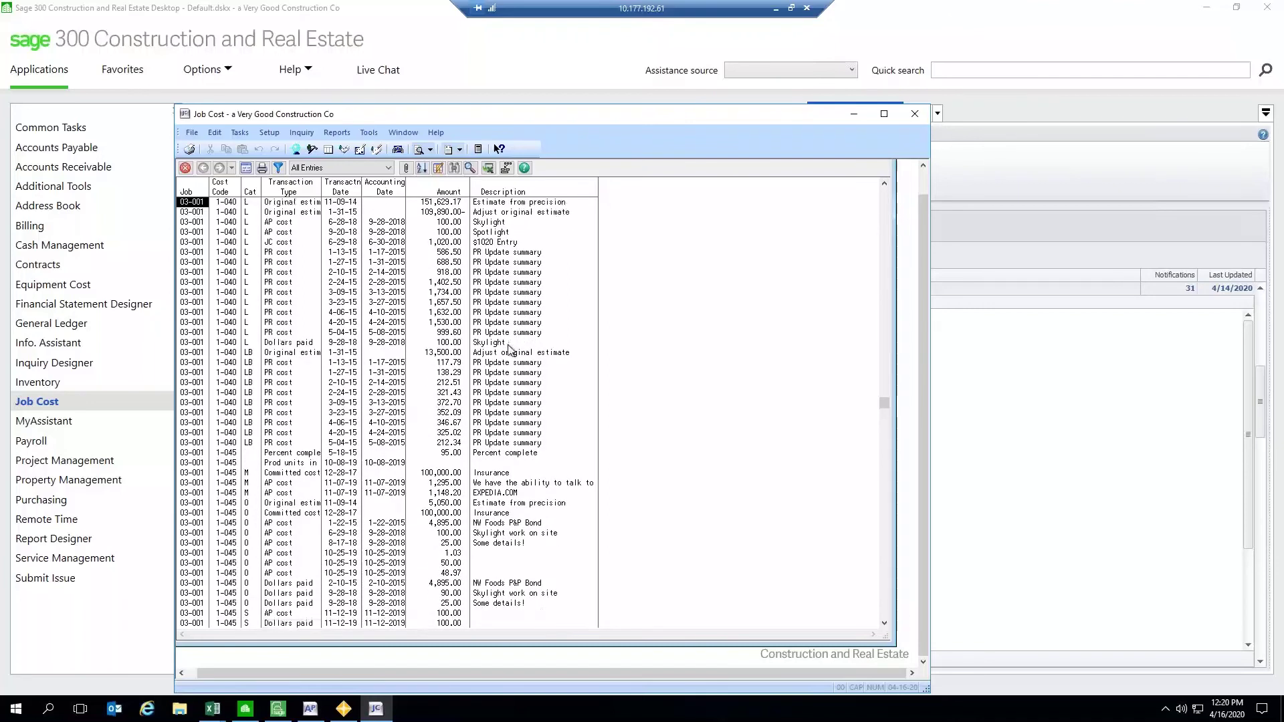
{"action": "scroll", "coordinate": [509, 348], "scroll_direction": "up", "scroll_amount": 3}
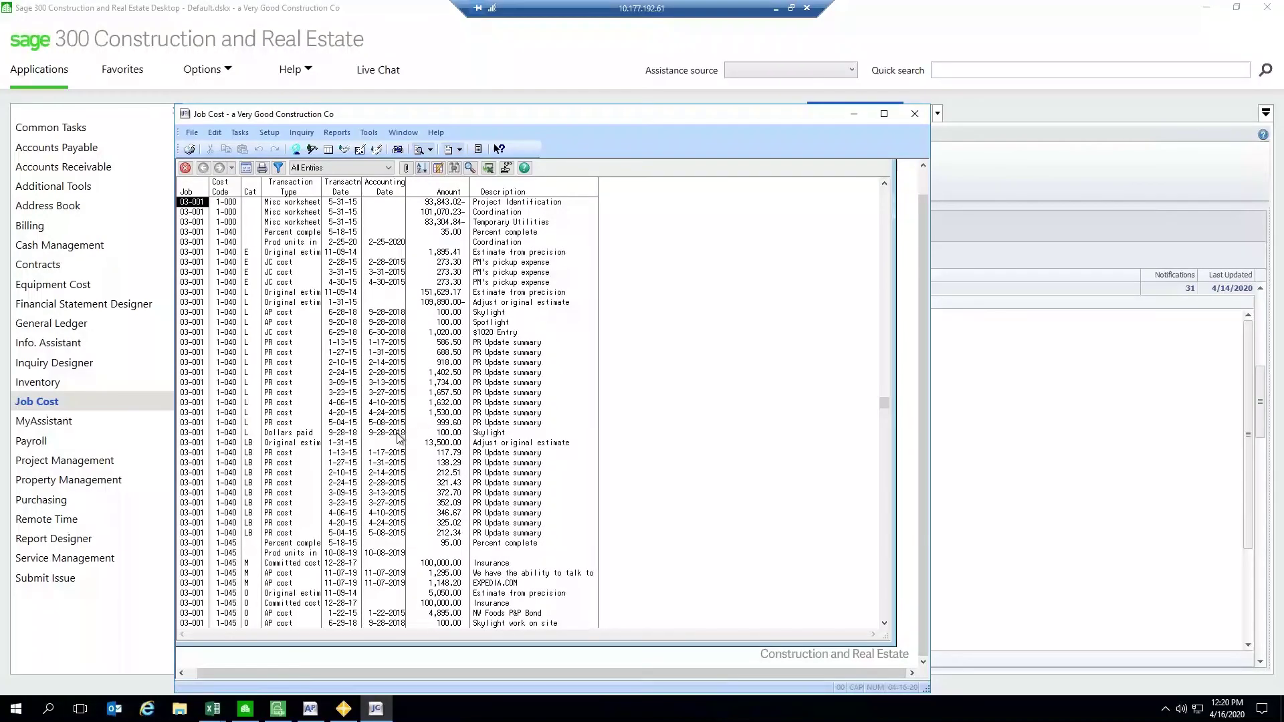
Step: Compare job 03-001's current transactions for cost codes 1-040 and 1-045 with the Cost To Complete worksheet in Excel
{"action": "scroll", "coordinate": [399, 434], "scroll_direction": "down", "scroll_amount": 5}
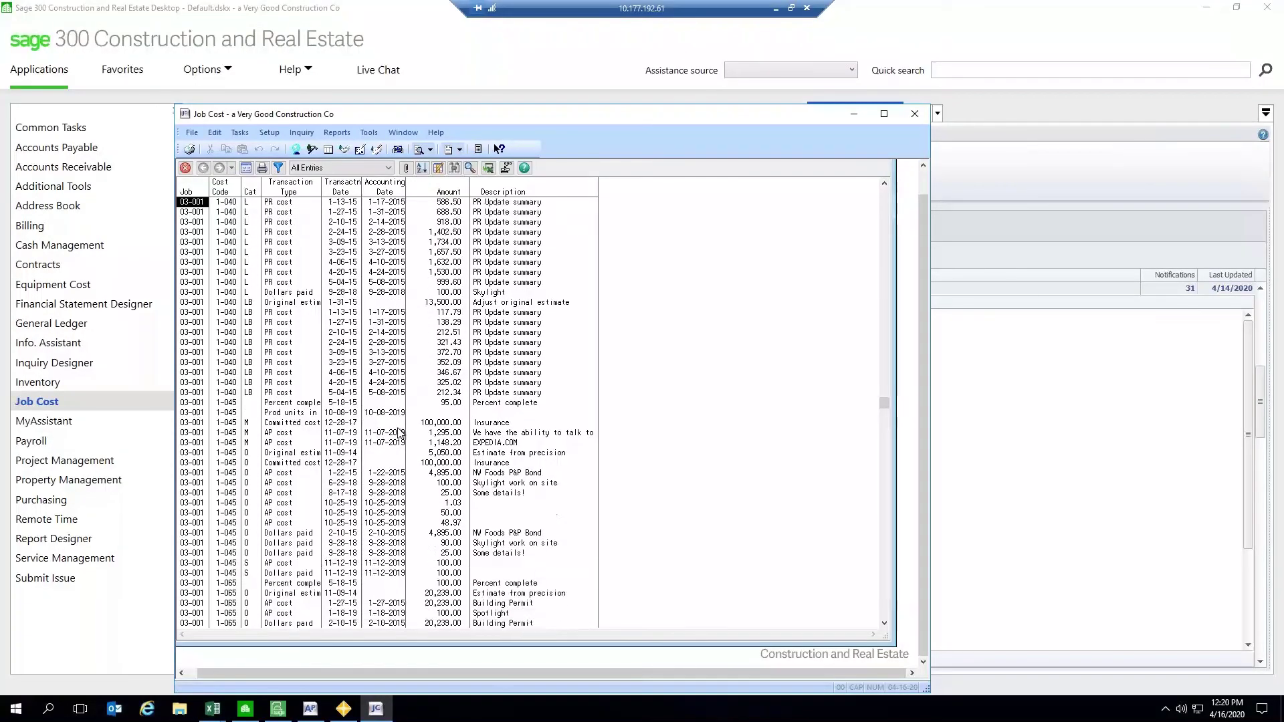
{"action": "scroll", "coordinate": [399, 434], "scroll_direction": "down", "scroll_amount": 7}
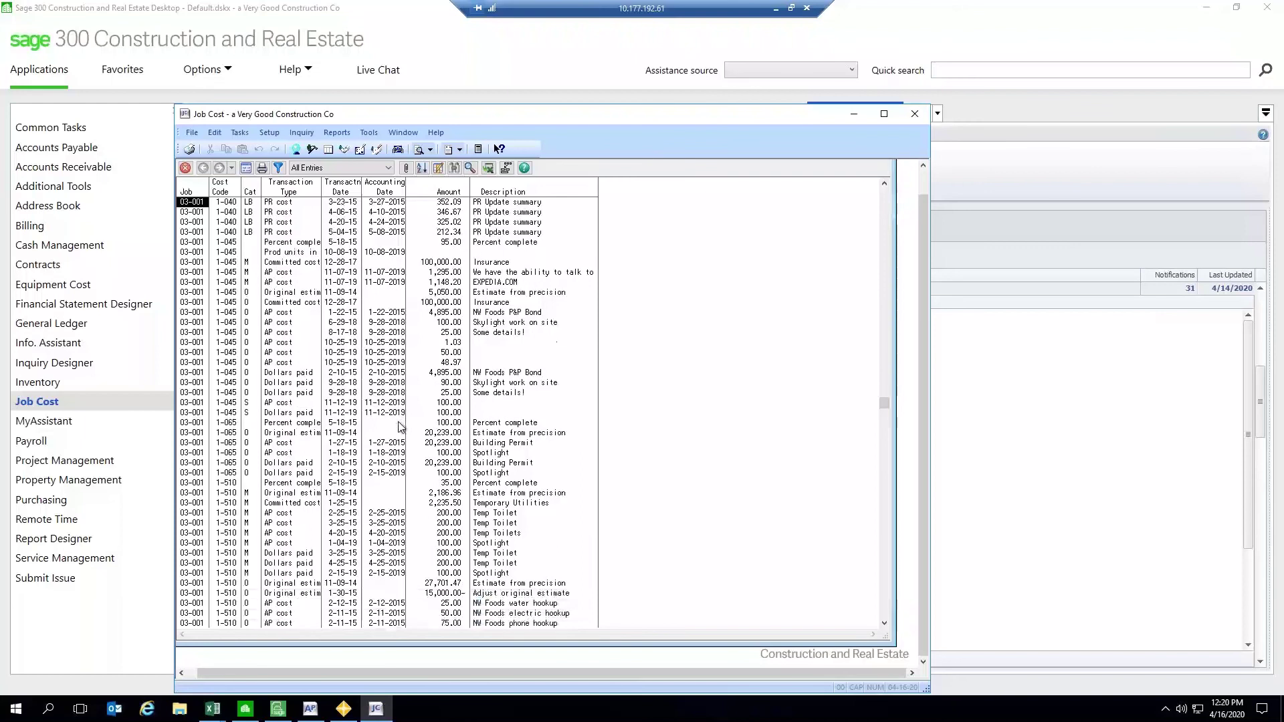
{"action": "scroll", "coordinate": [399, 426], "scroll_direction": "down", "scroll_amount": 3}
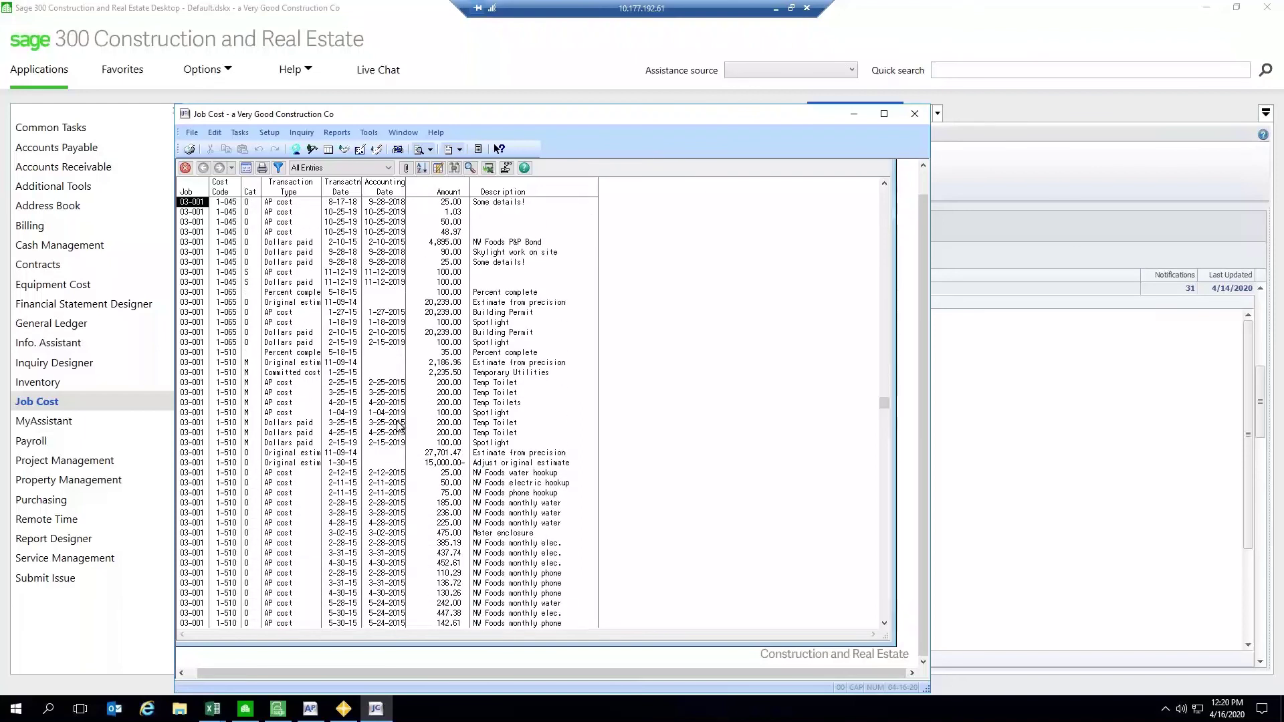
{"action": "scroll", "coordinate": [395, 428], "scroll_direction": "up", "scroll_amount": 5}
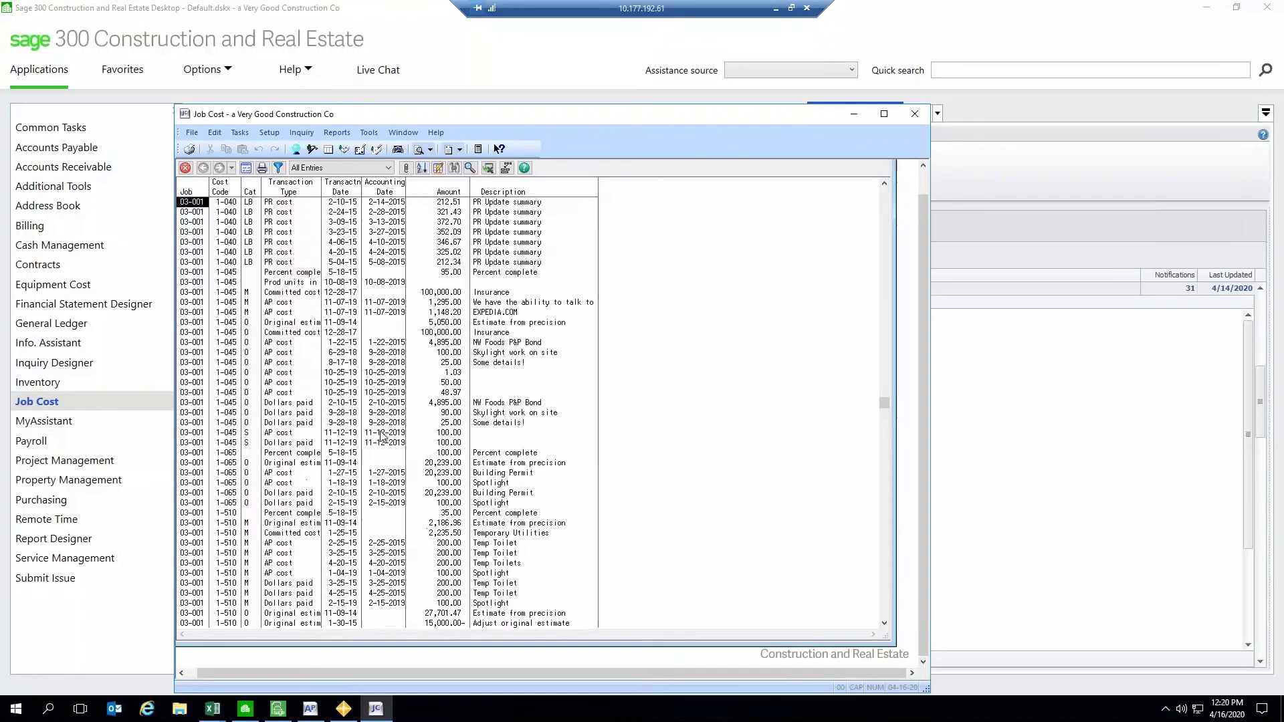
{"action": "left_click", "coordinate": [213, 708]}
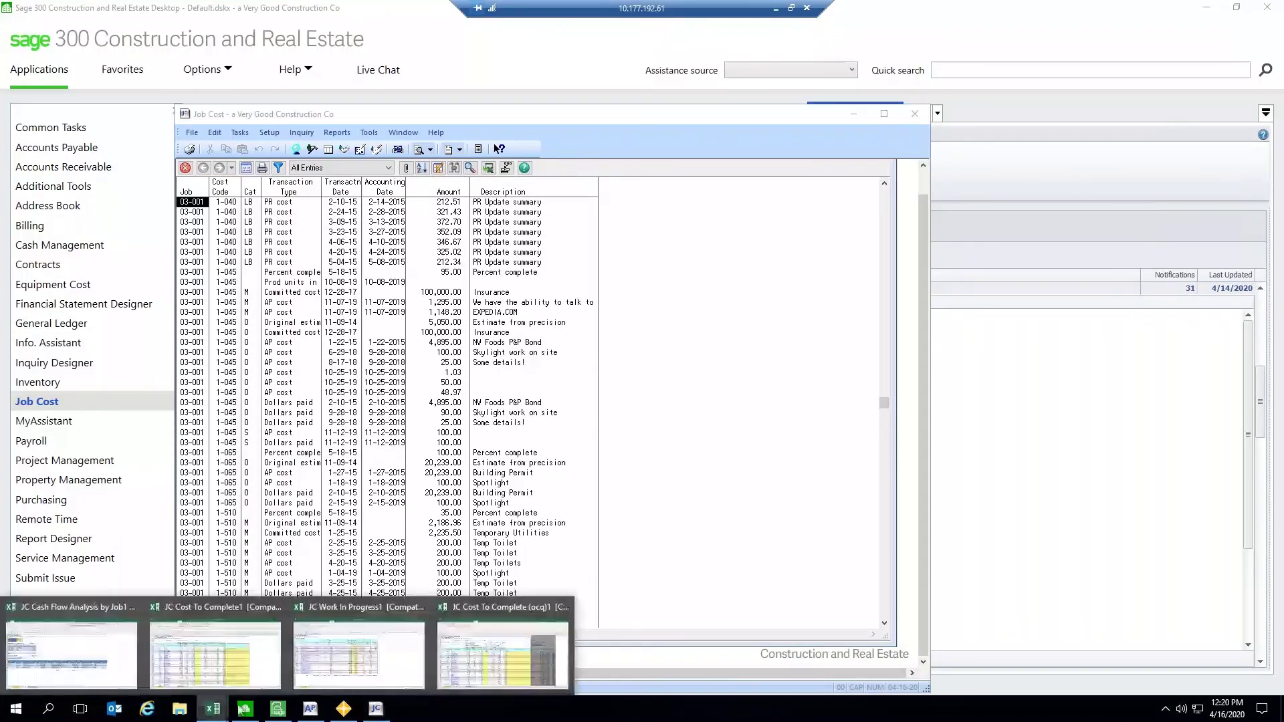
{"action": "left_click", "coordinate": [492, 640]}
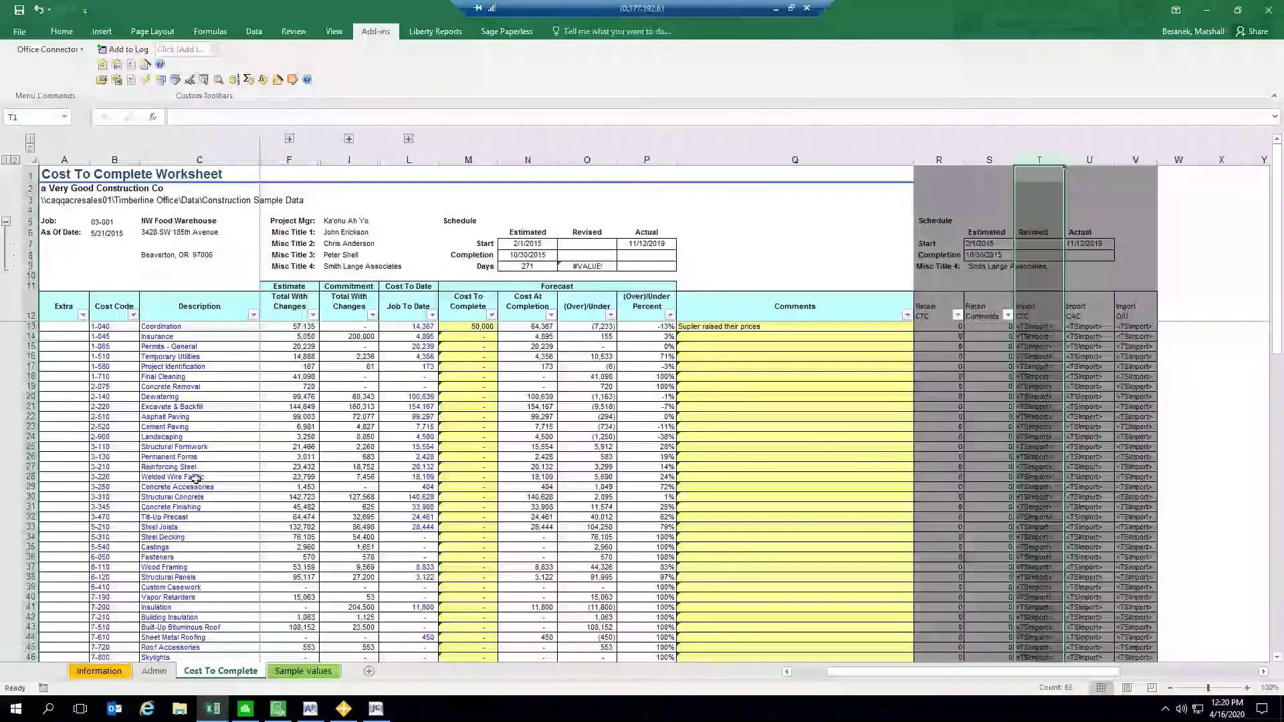
{"action": "left_click", "coordinate": [377, 711]}
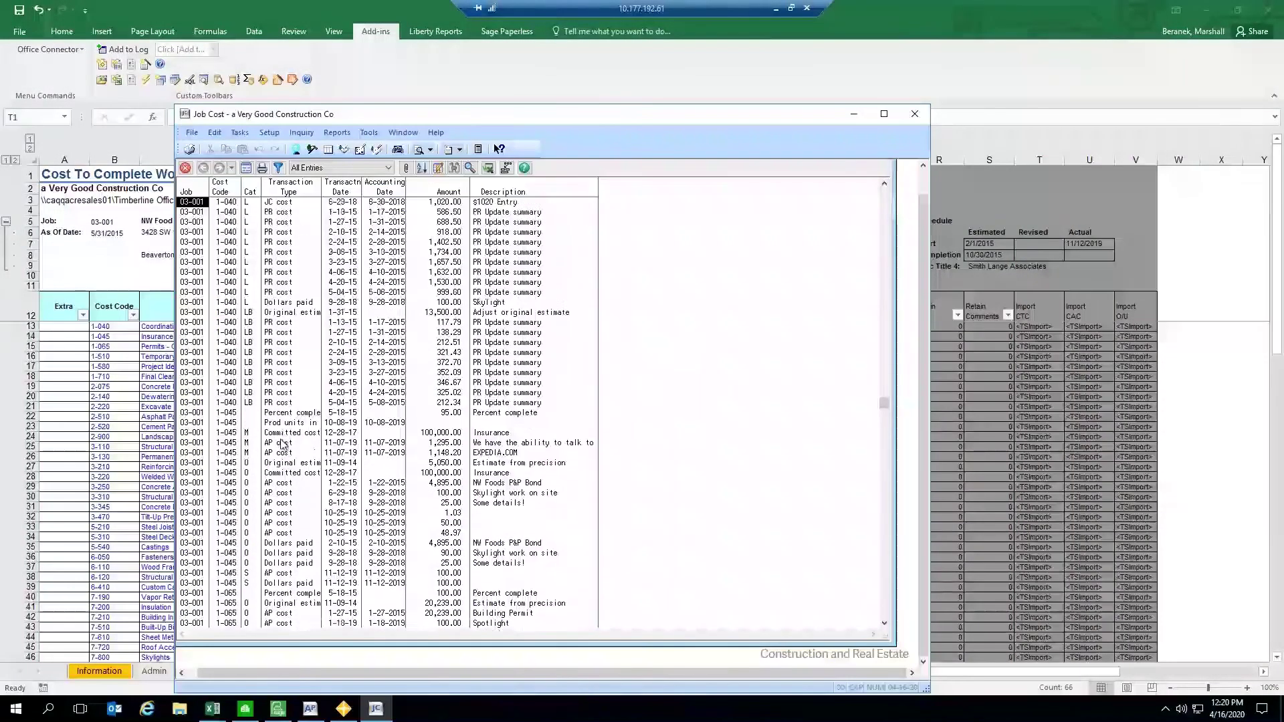
{"action": "scroll", "coordinate": [283, 444], "scroll_direction": "up", "scroll_amount": 3}
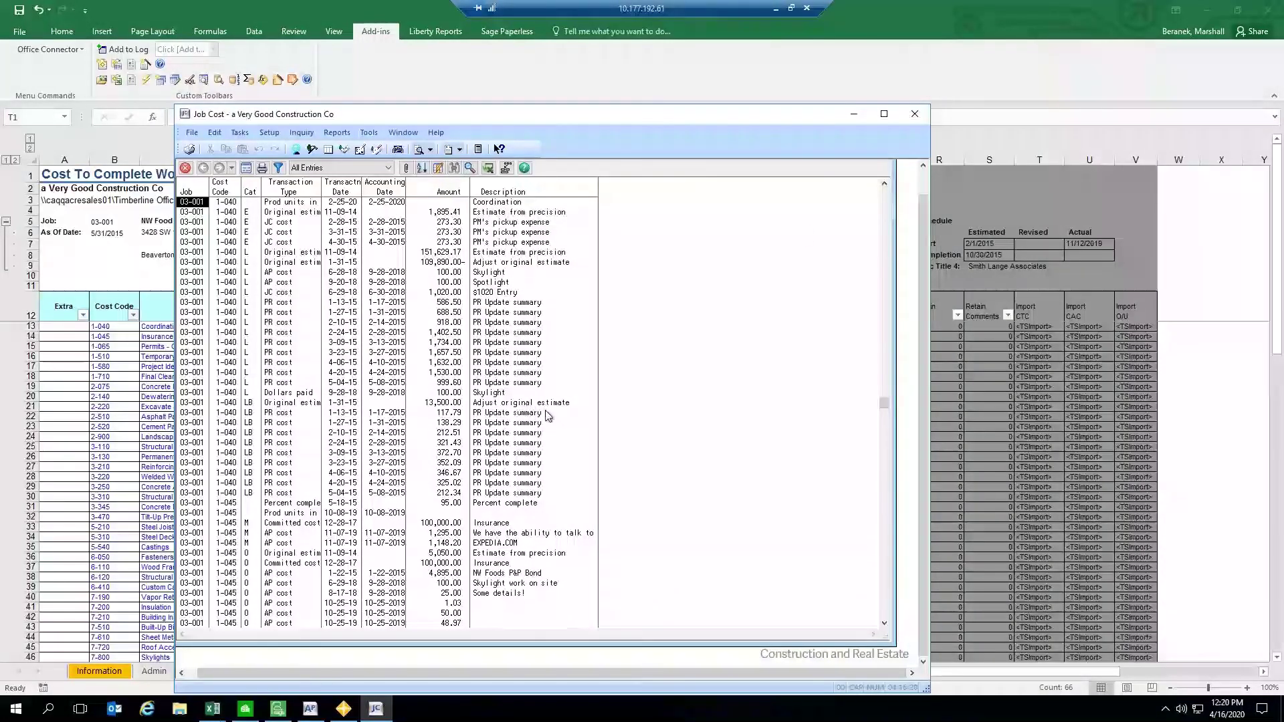
Step: Close the All Entries inquiry and exit Job Cost
{"action": "left_click", "coordinate": [915, 114]}
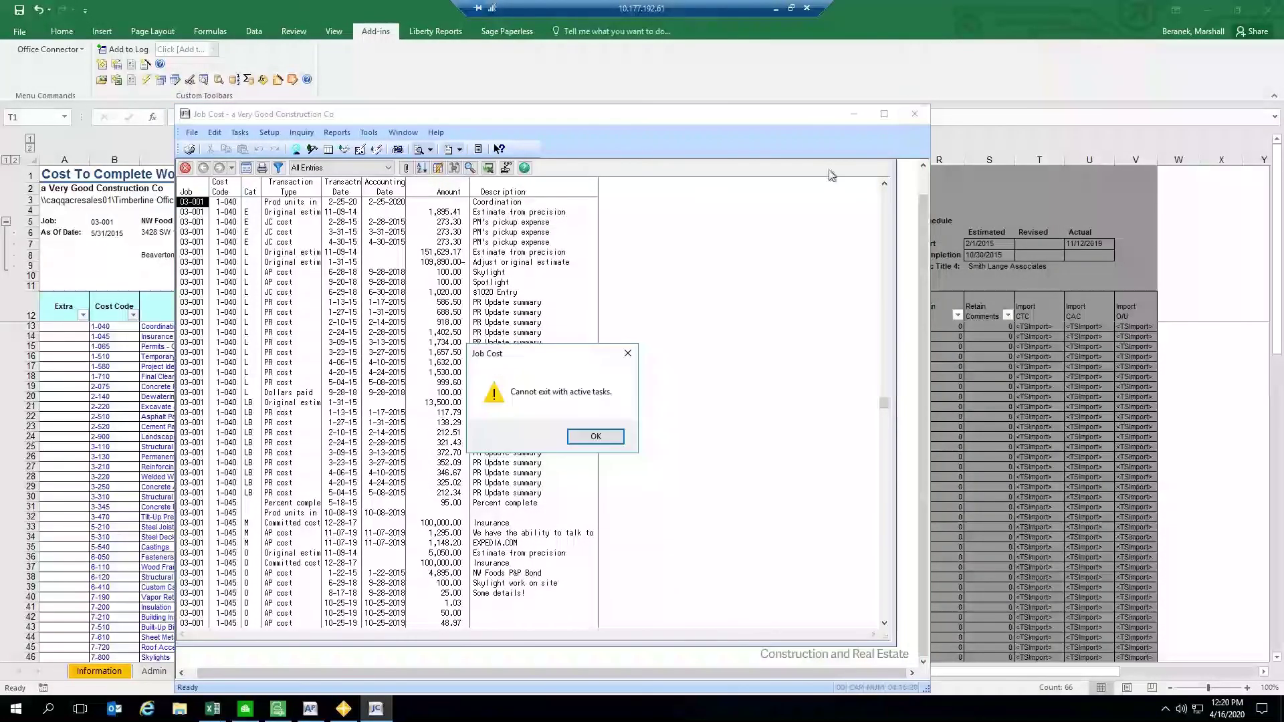
{"action": "left_click", "coordinate": [596, 436]}
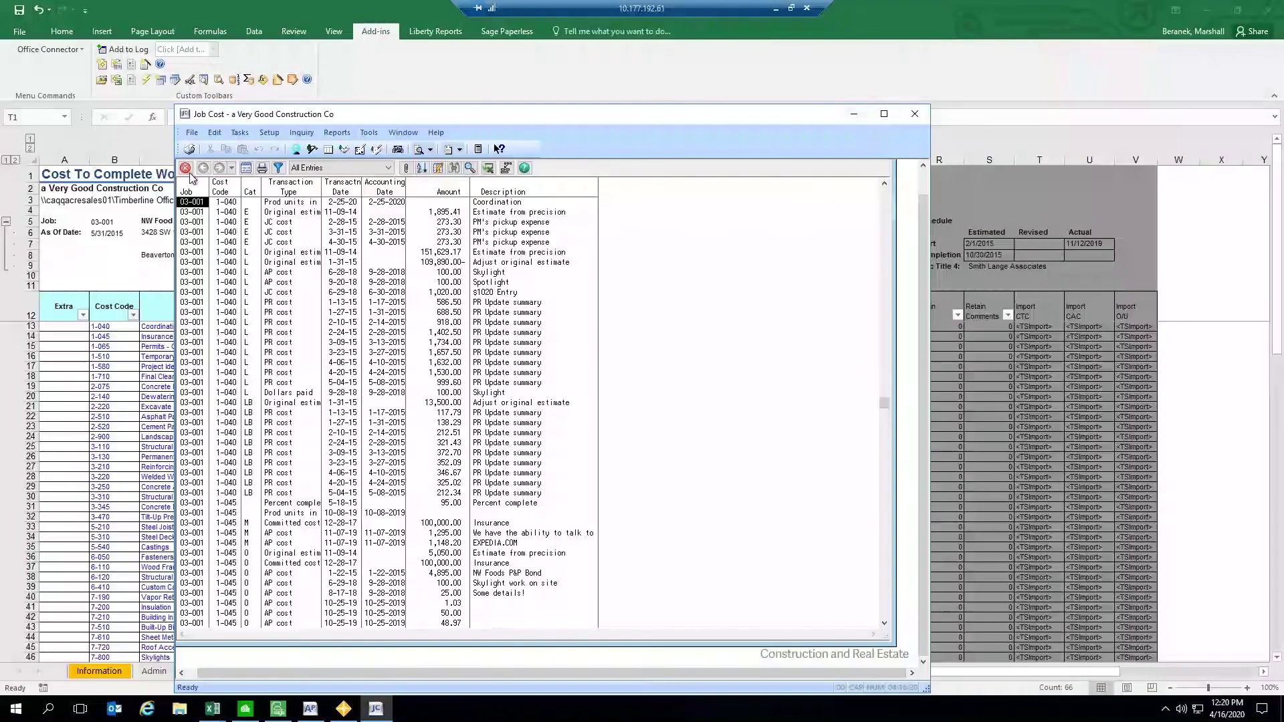
{"action": "scroll", "coordinate": [281, 379], "scroll_direction": "up", "scroll_amount": 1}
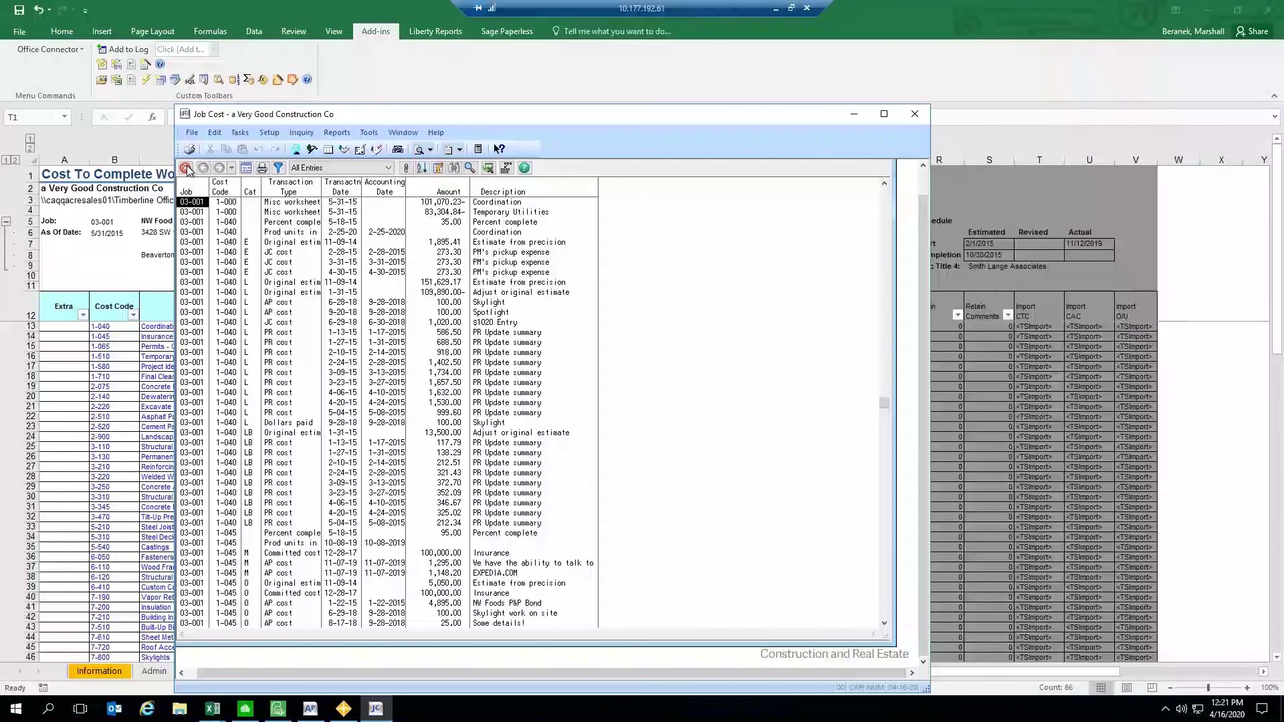
{"action": "left_click", "coordinate": [187, 170]}
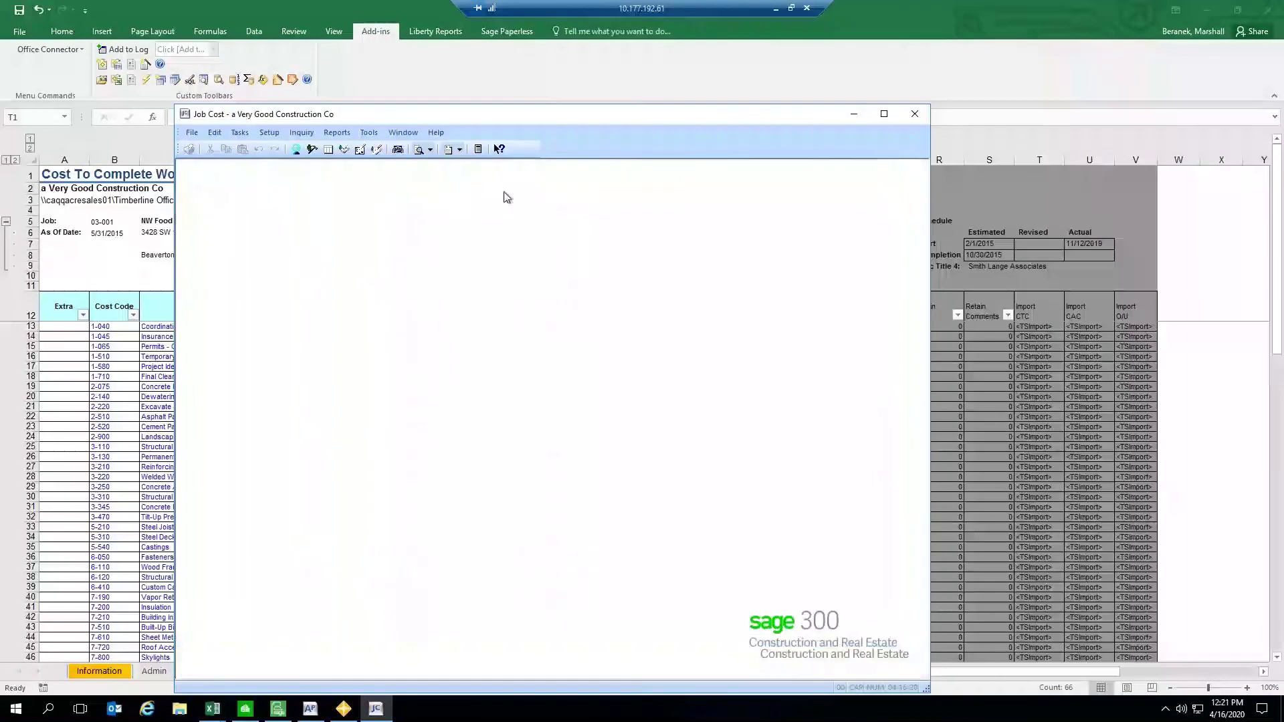
{"action": "left_click", "coordinate": [914, 115]}
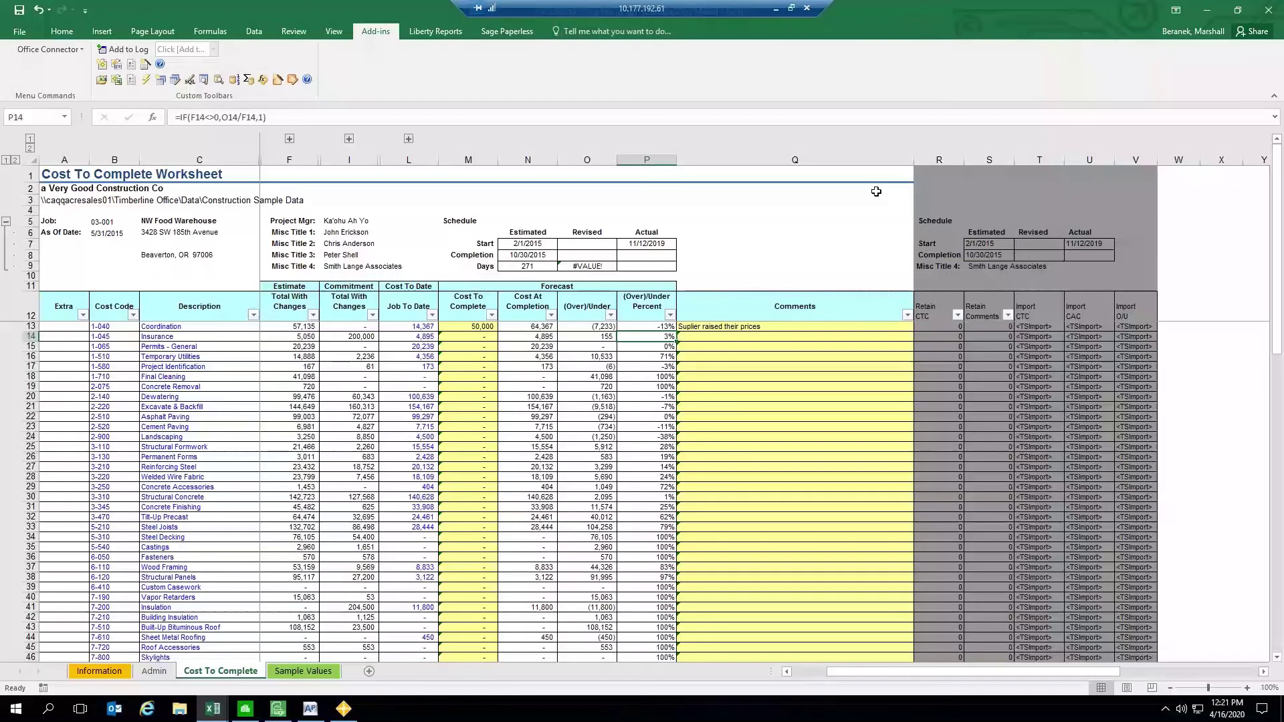
Step: Switch to Office Connector, open the JC Estimate (ocq) import template, accept its disclaimer, and maximize the workbook
{"action": "left_click", "coordinate": [1206, 9]}
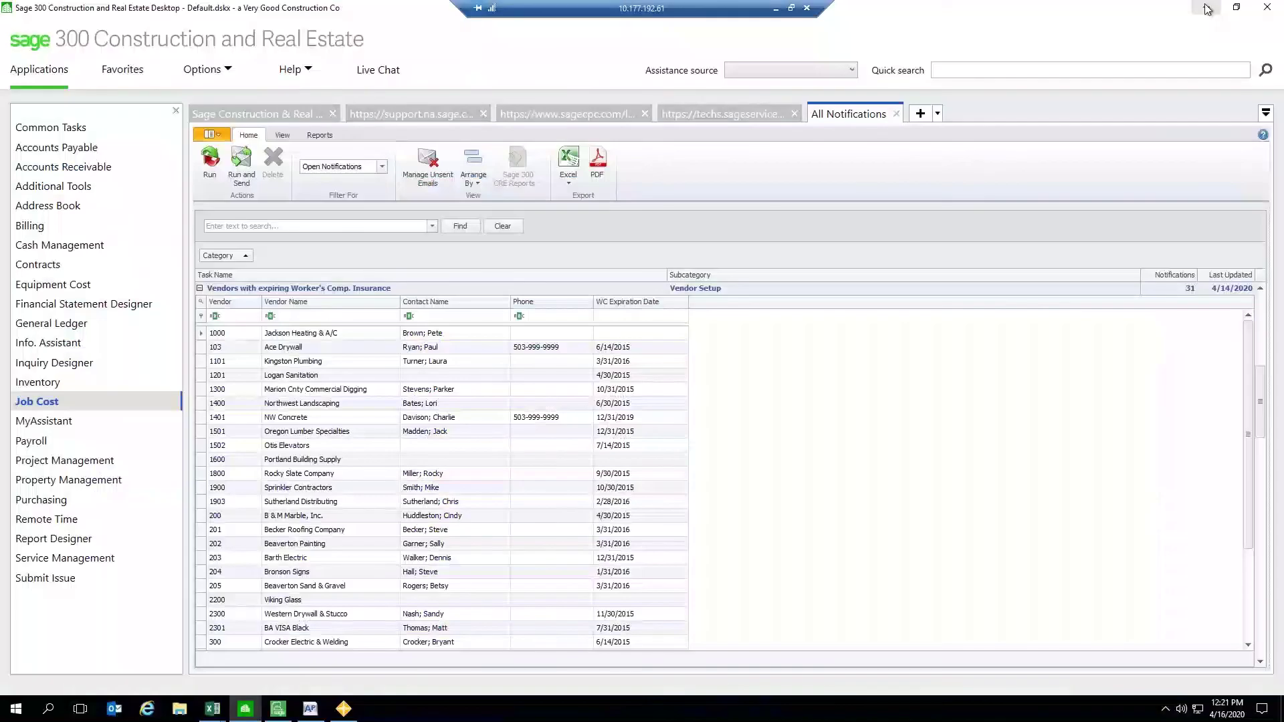
{"action": "left_click", "coordinate": [1206, 10]}
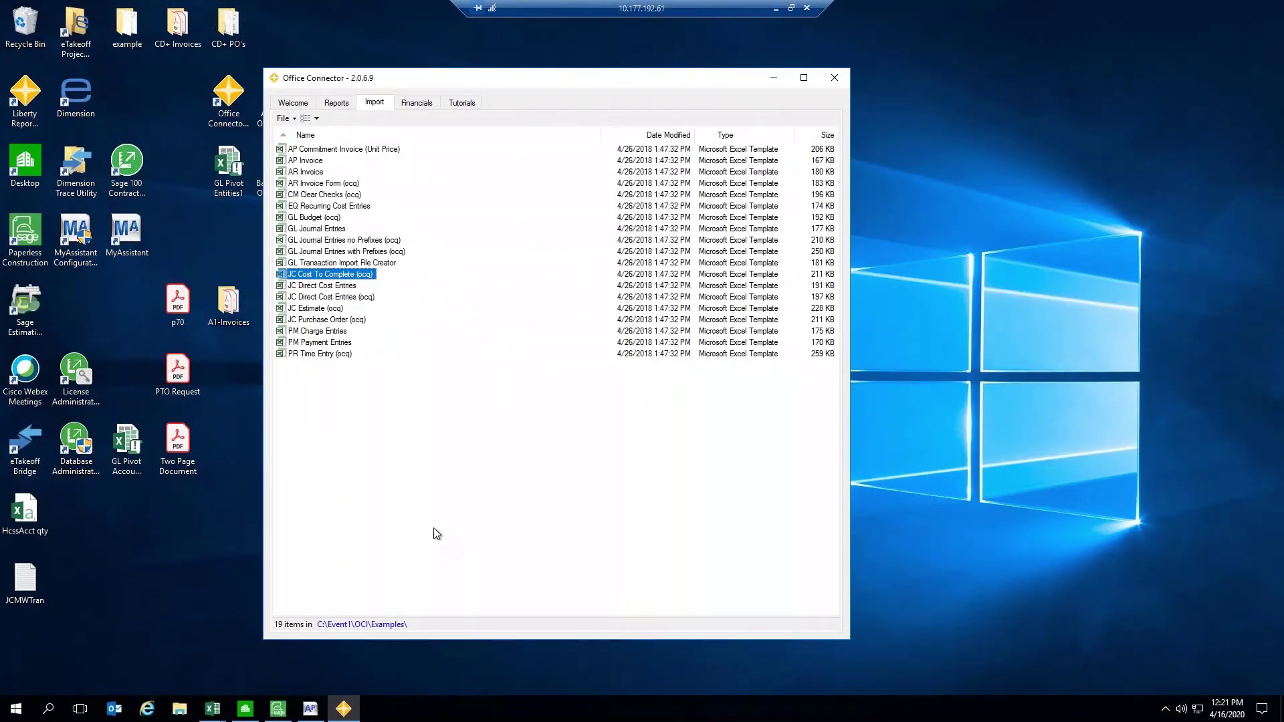
{"action": "left_click", "coordinate": [349, 308]}
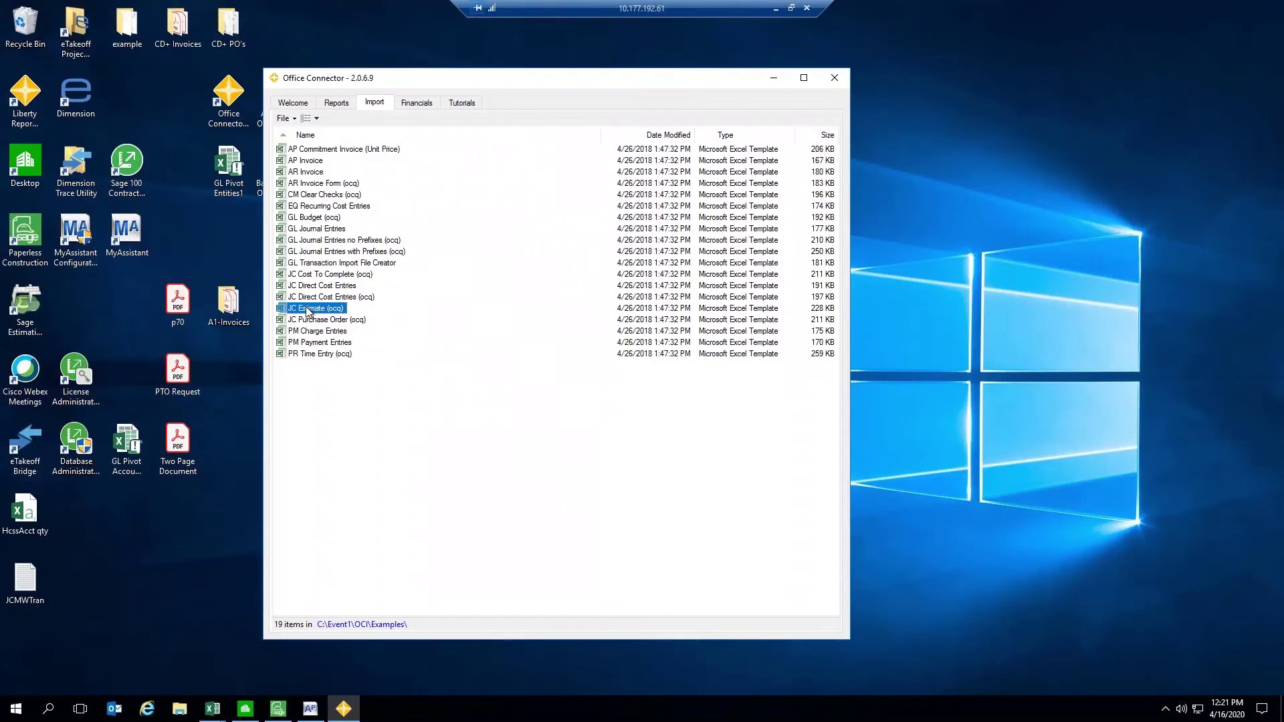
{"action": "double_click", "coordinate": [321, 309]}
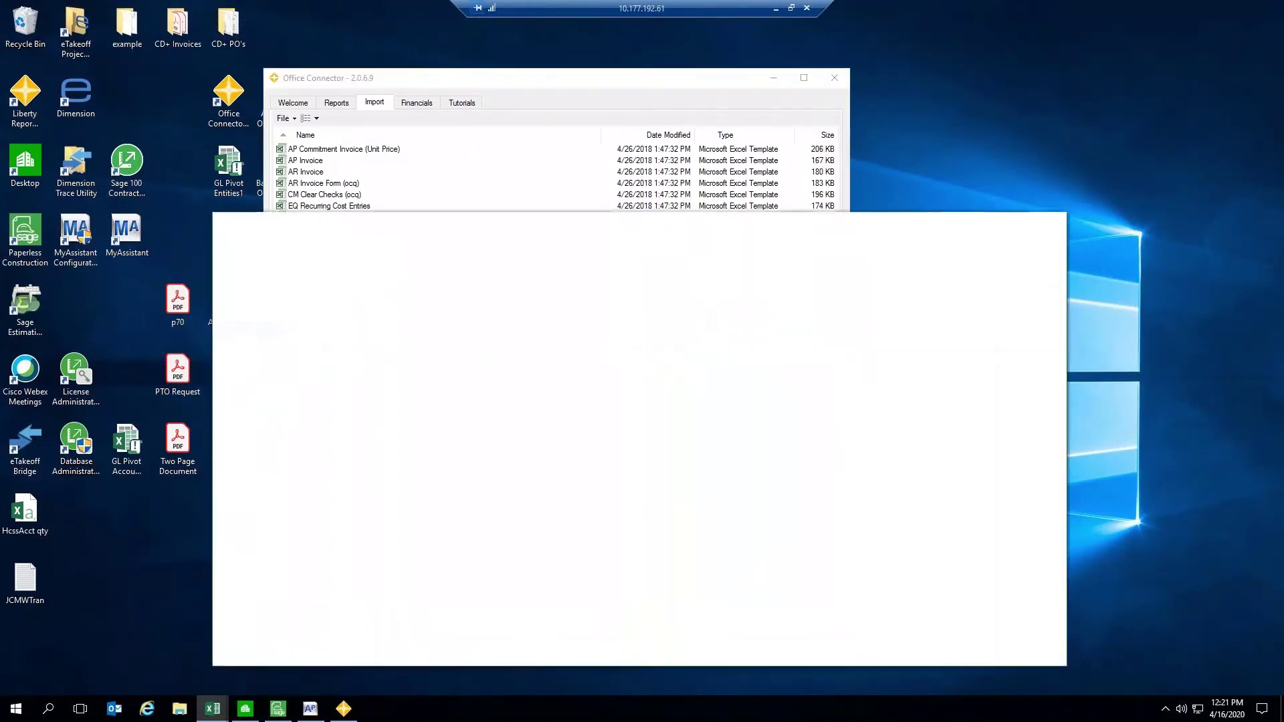
{"action": "left_click", "coordinate": [682, 483]}
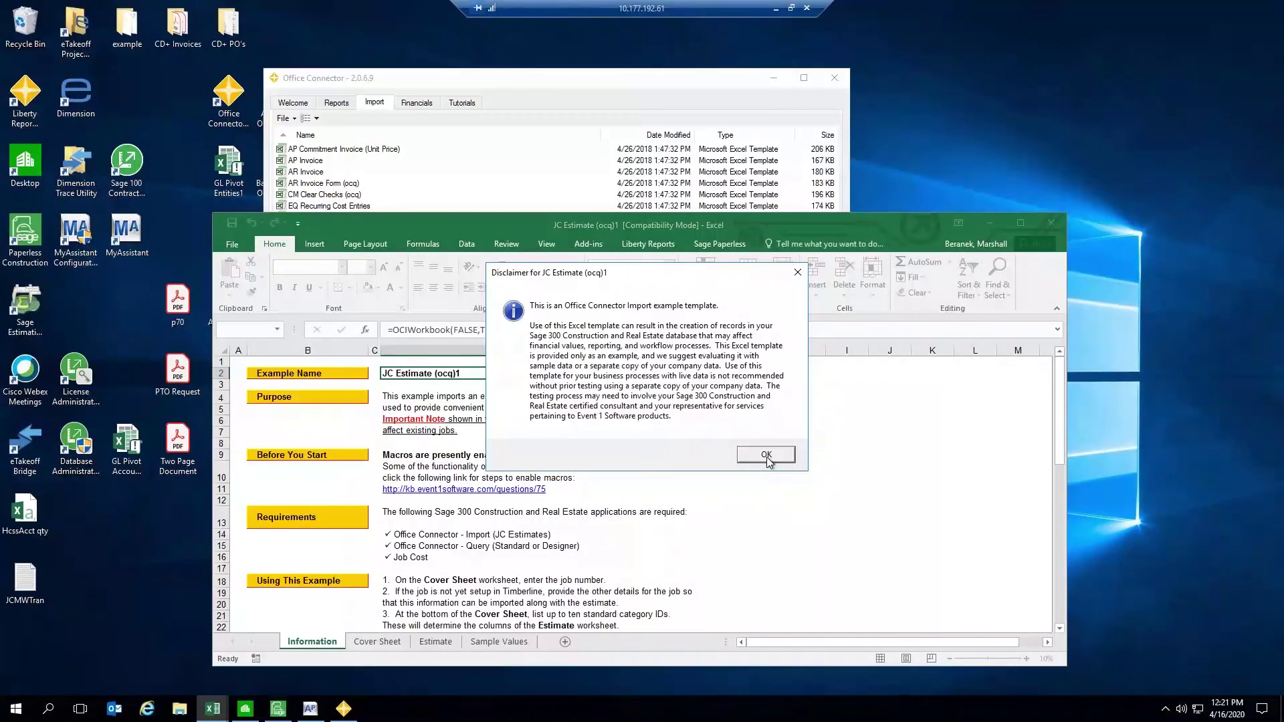
{"action": "left_click", "coordinate": [767, 455]}
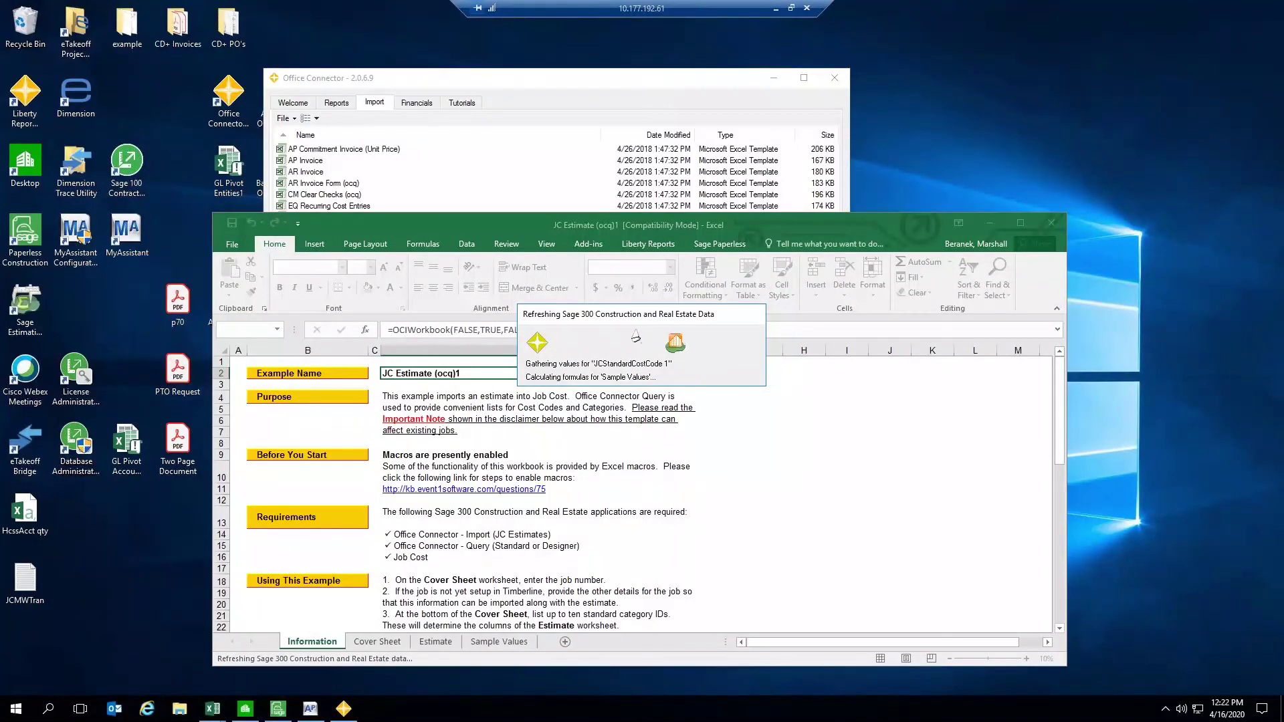
{"action": "left_click", "coordinate": [1020, 224]}
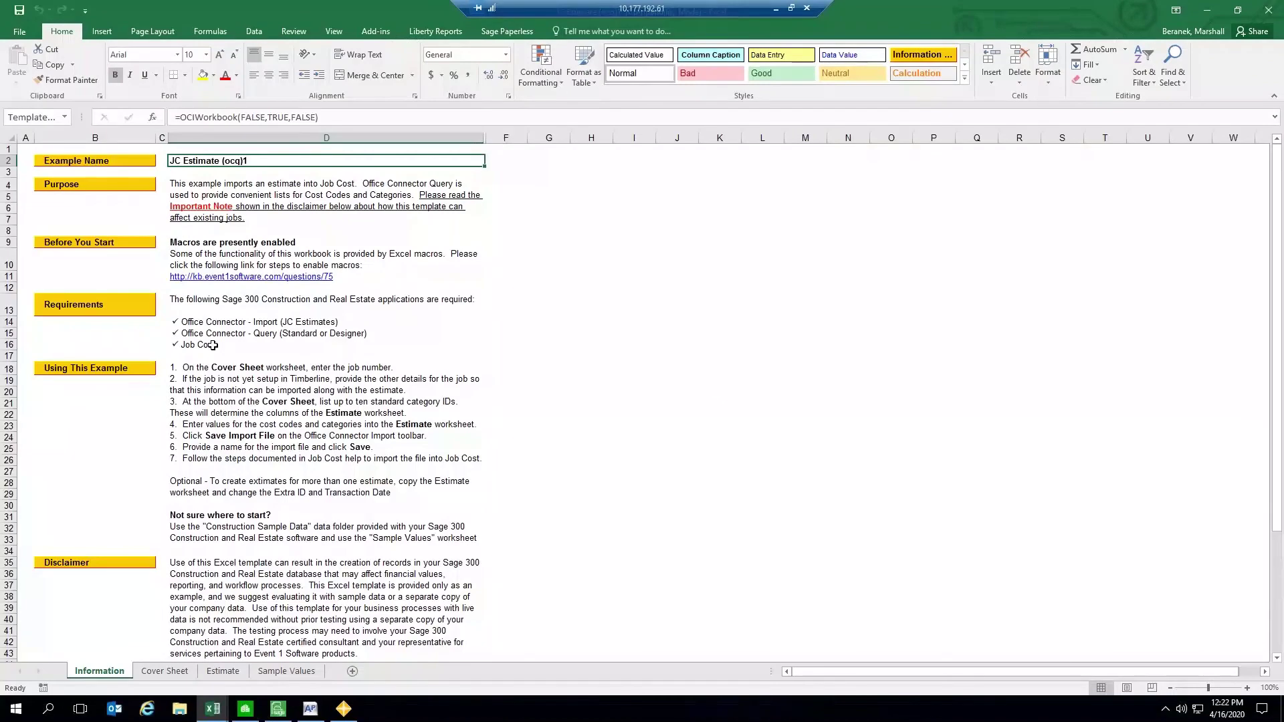
Step: Fill the template with its sample values for job 09-157 and check the job status formula on the cover sheet
{"action": "left_click", "coordinate": [173, 672]}
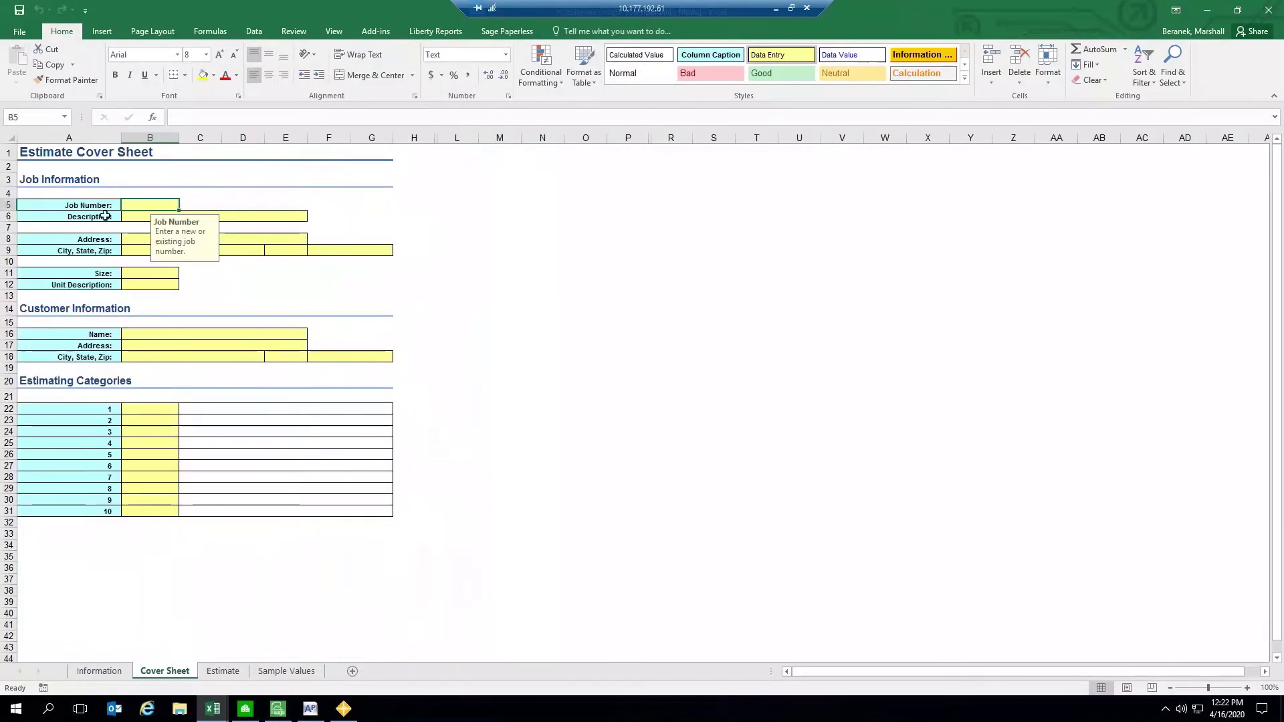
{"action": "left_click", "coordinate": [284, 672]}
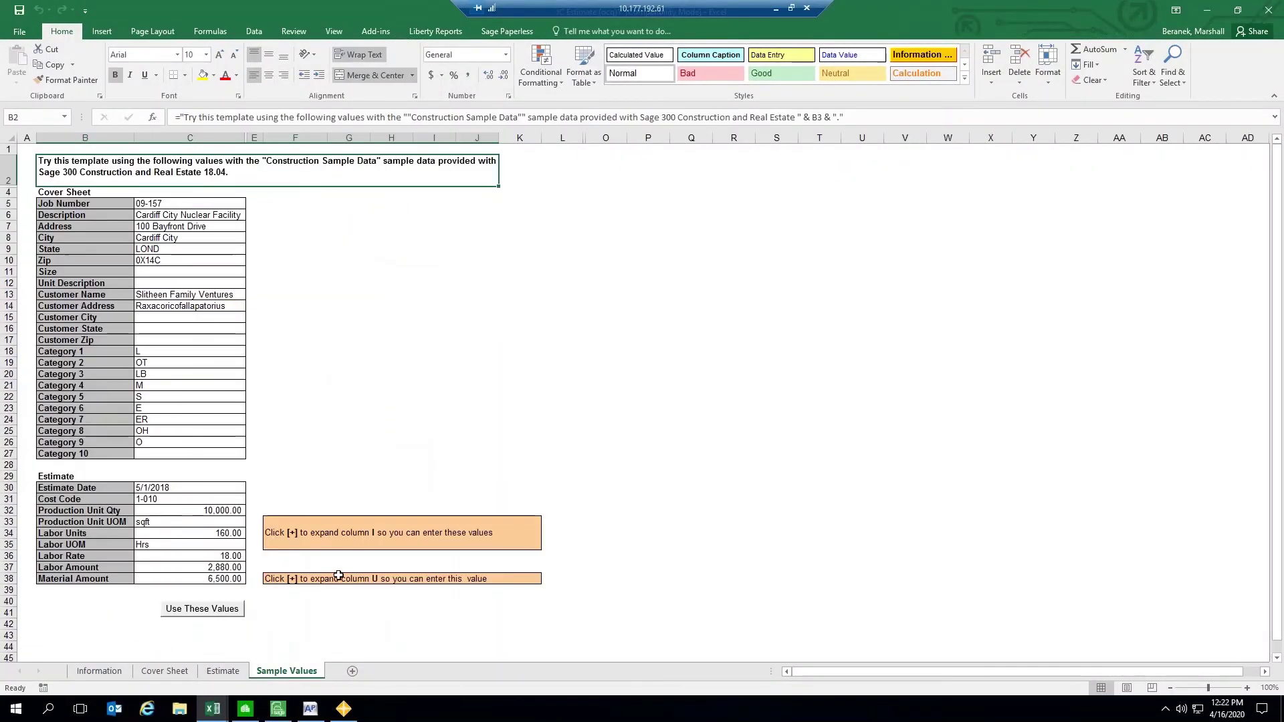
{"action": "left_click", "coordinate": [201, 610]}
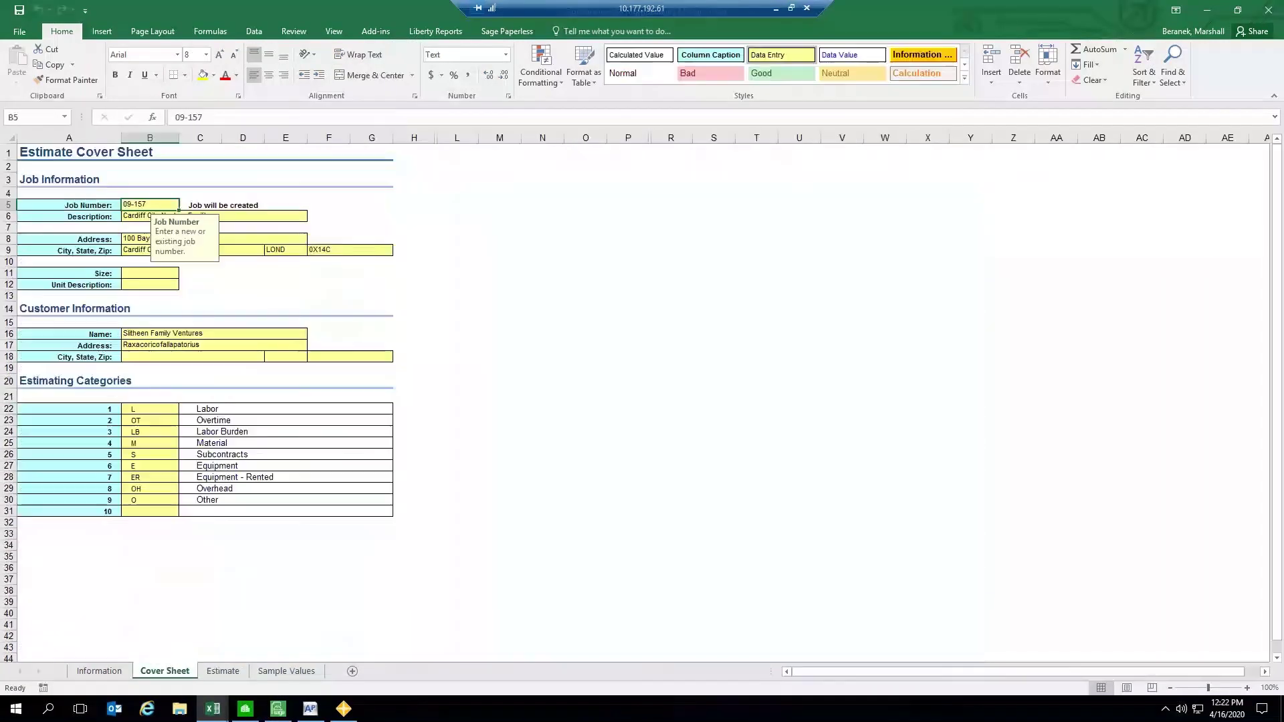
{"action": "left_click", "coordinate": [241, 209]}
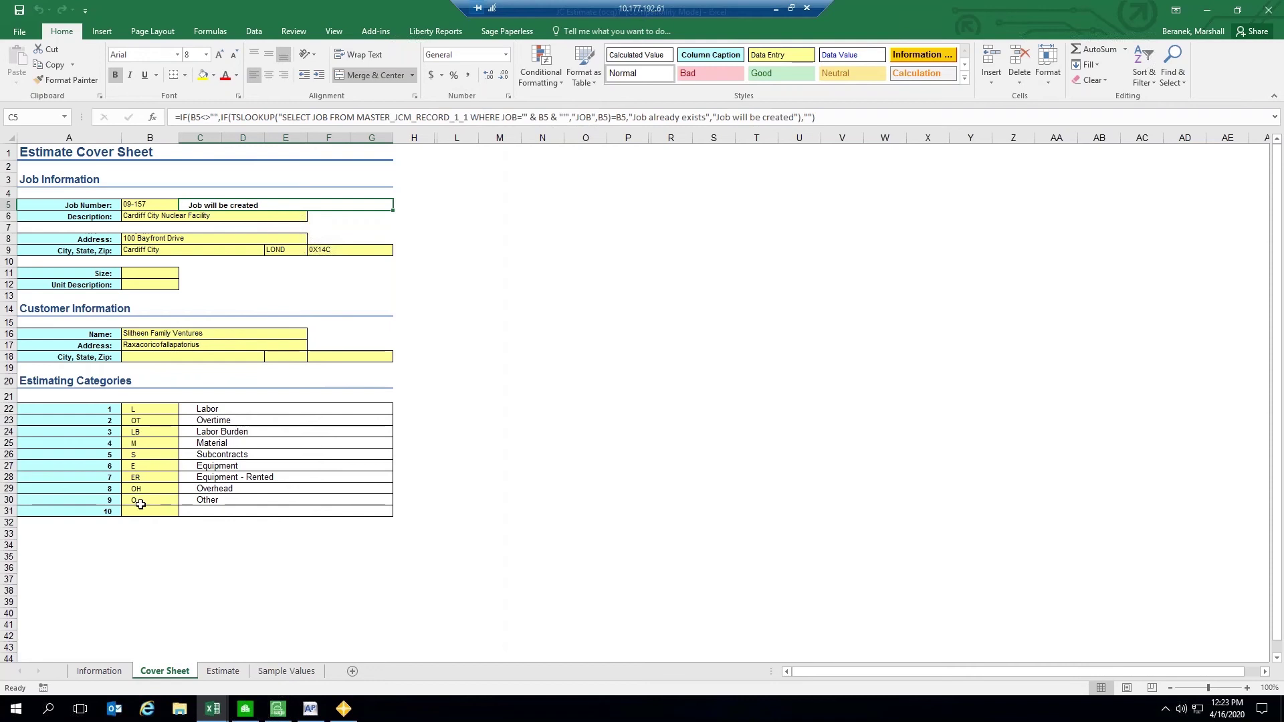
Step: Expand the Labor columns on the Estimate sheet and examine the units, UOM, rate and amount for cost code 1-040
{"action": "left_click", "coordinate": [225, 670]}
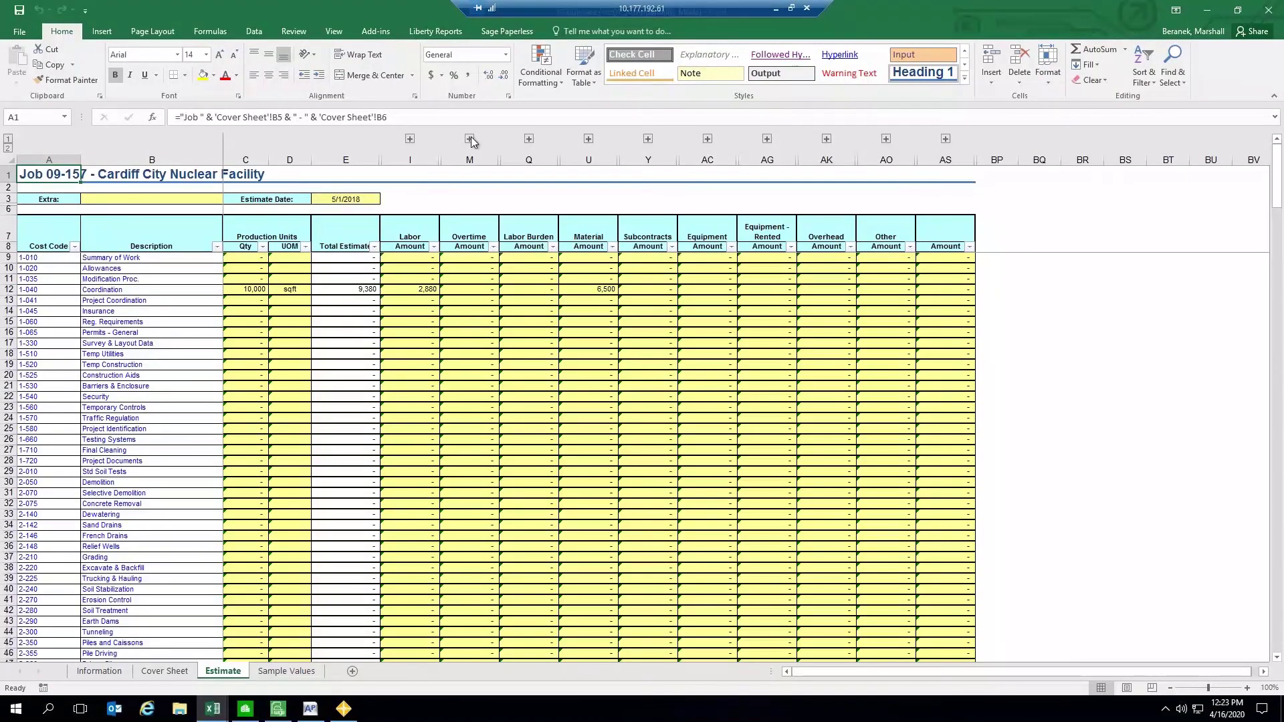
{"action": "left_click", "coordinate": [410, 140]}
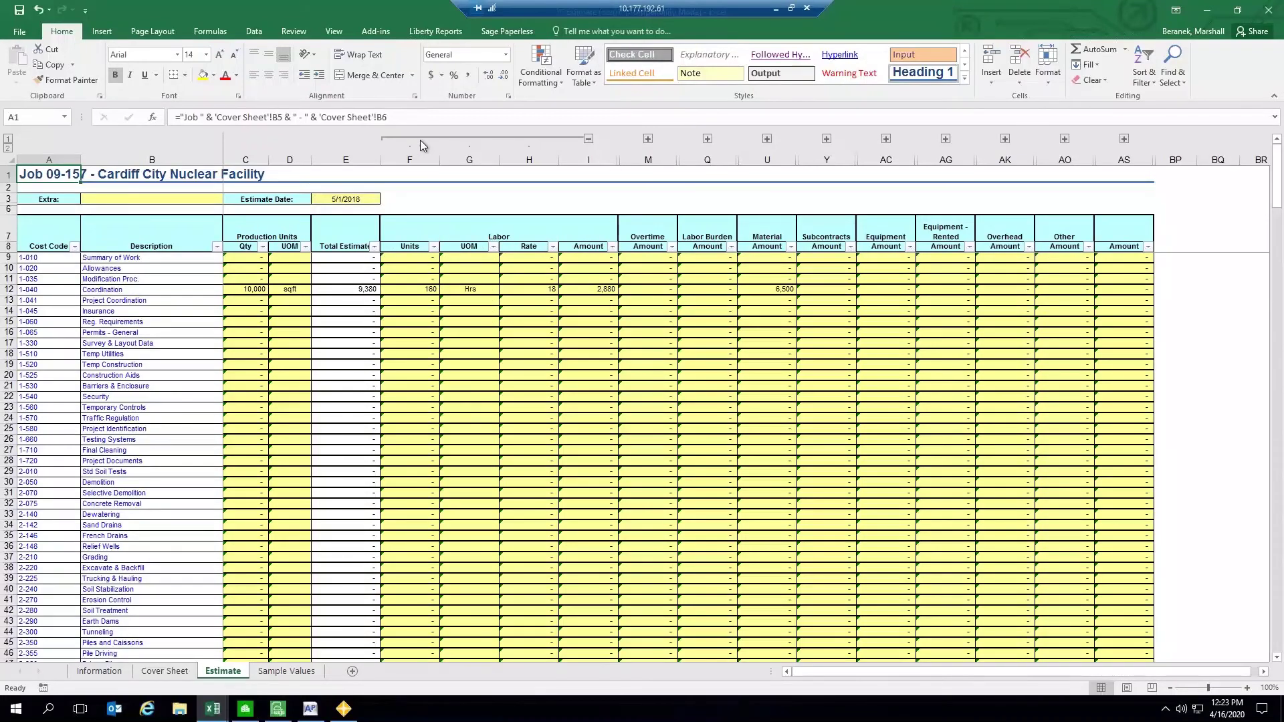
{"action": "left_click_drag", "start_coordinate": [409, 160], "coordinate": [587, 159]}
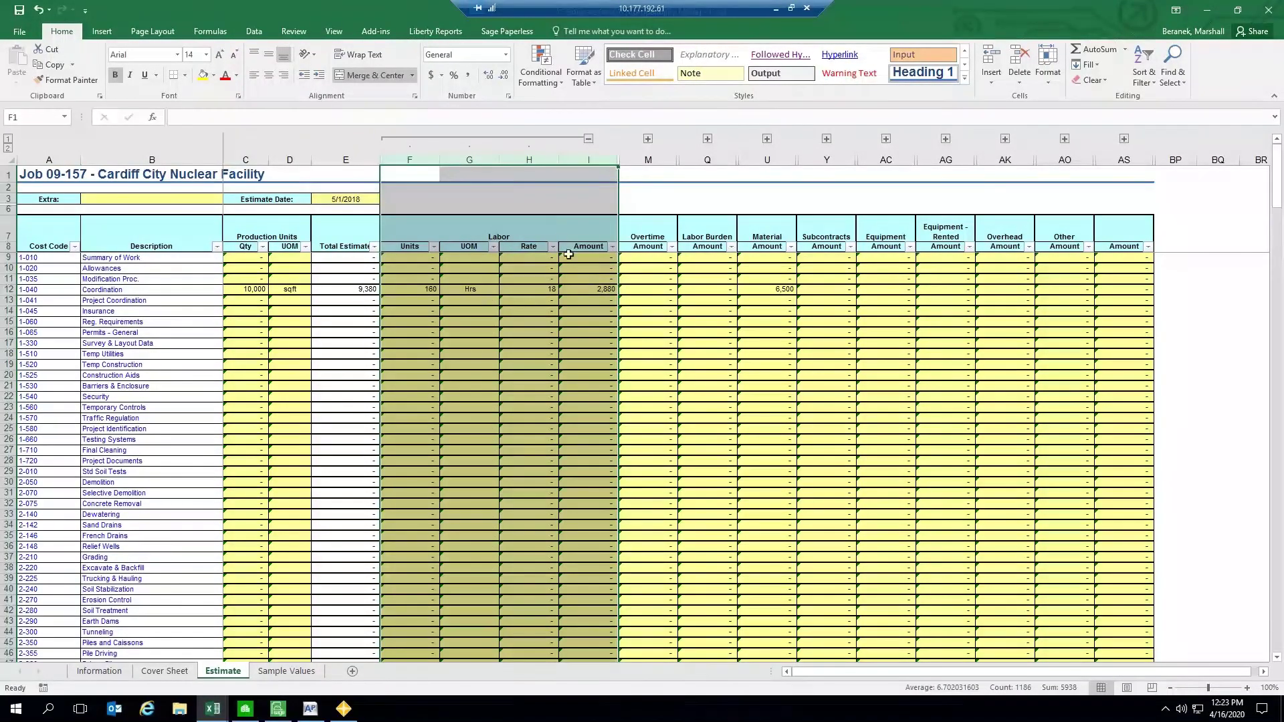
{"action": "left_click", "coordinate": [588, 289]}
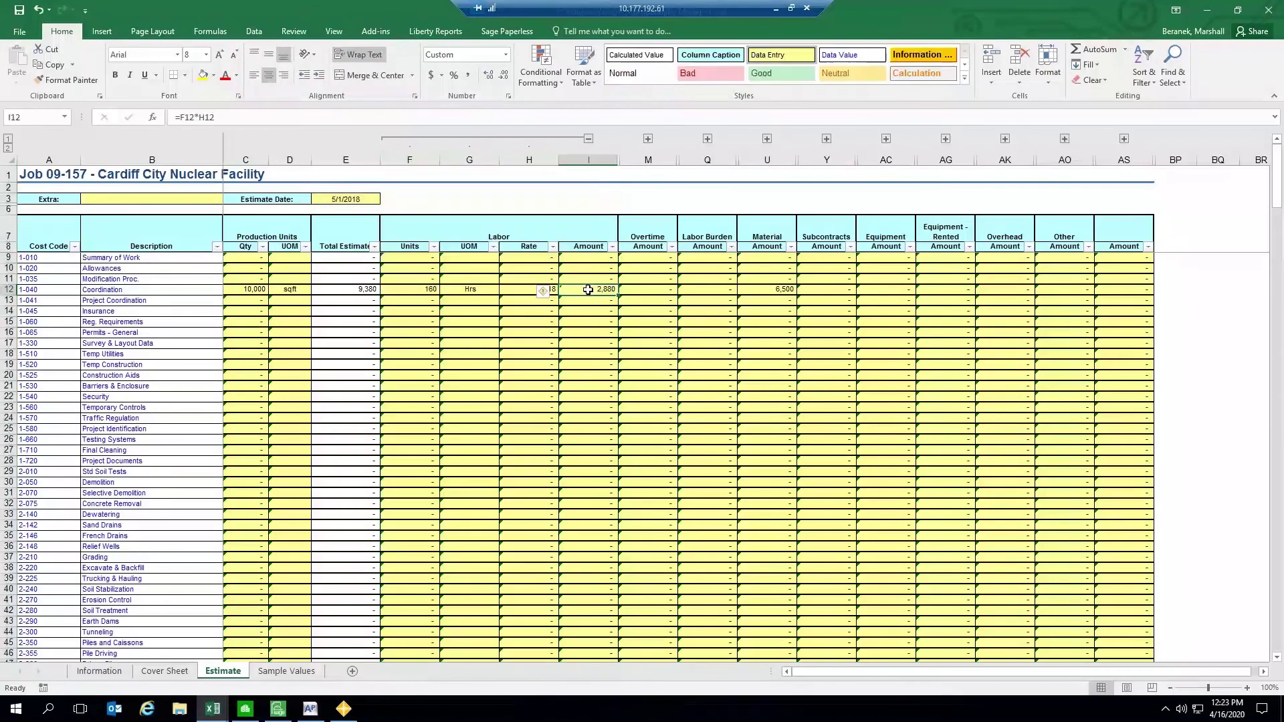
{"action": "left_click", "coordinate": [416, 289]}
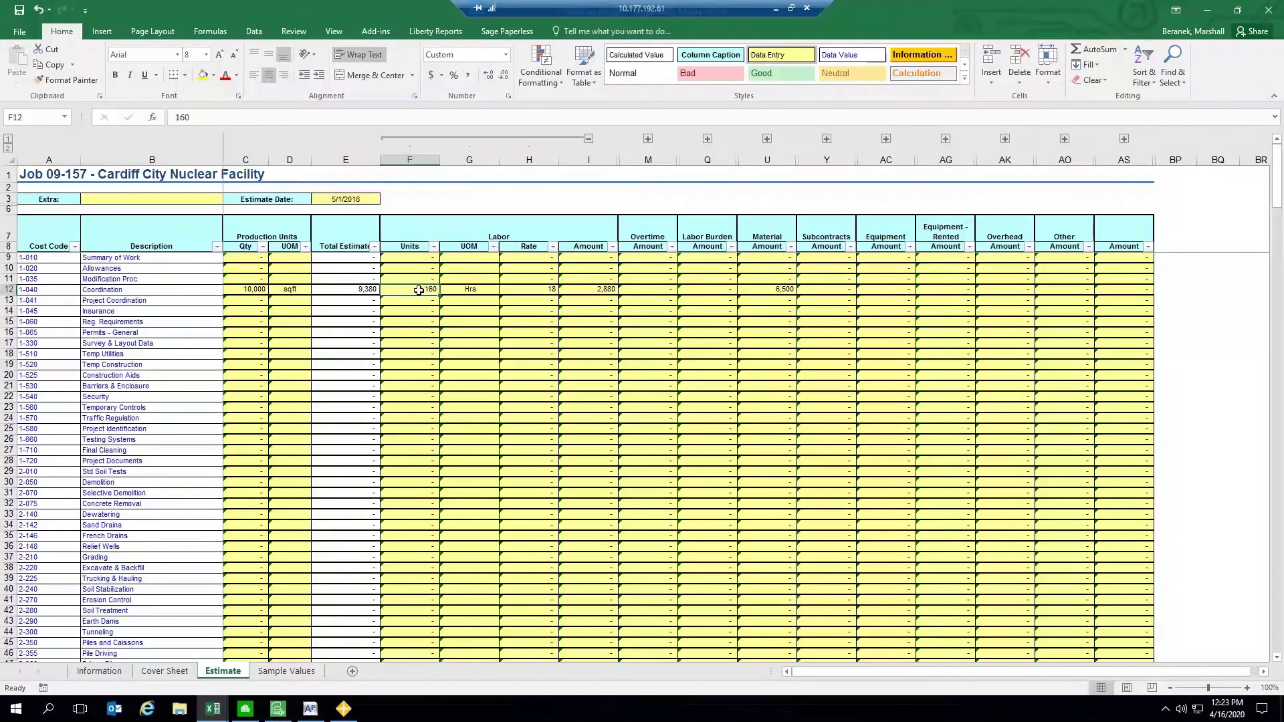
{"action": "left_click", "coordinate": [479, 290]}
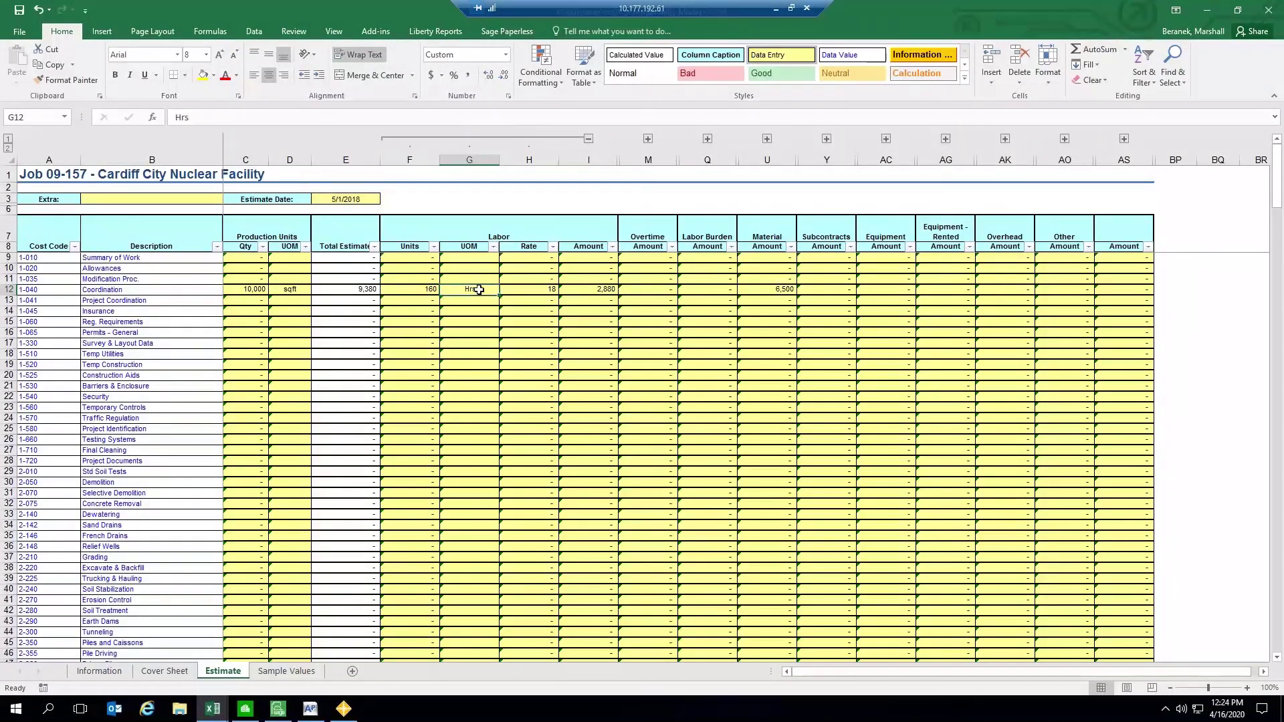
{"action": "left_click", "coordinate": [411, 290]}
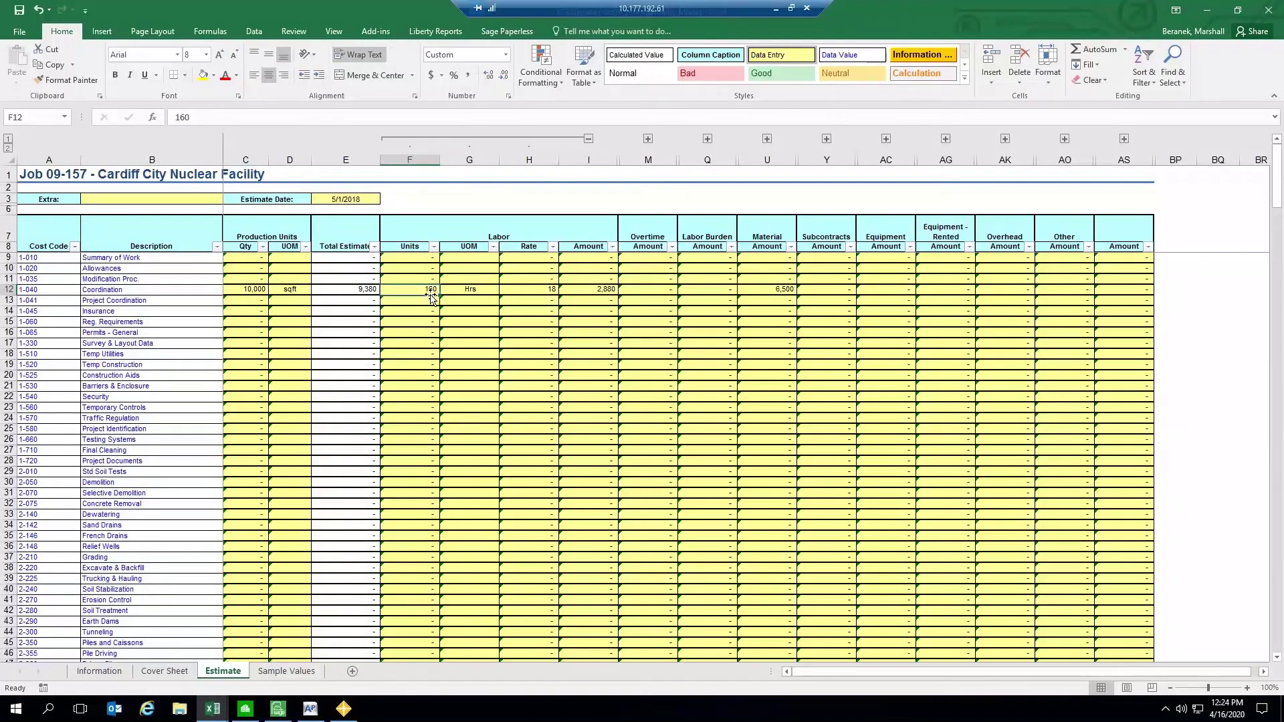
{"action": "left_click", "coordinate": [531, 288]}
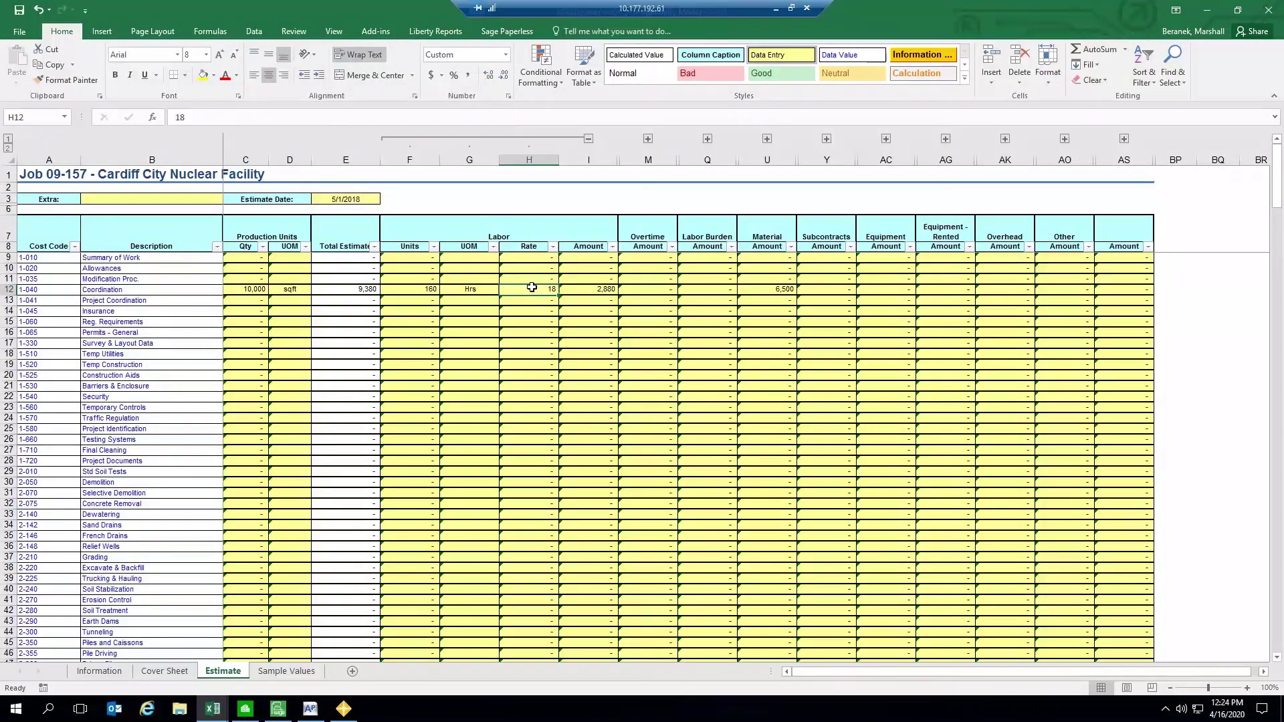
Step: Collapse the Labor detail columns, view the Overtime detail columns, and collapse them again
{"action": "left_click", "coordinate": [588, 139]}
{"action": "left_click", "coordinate": [469, 139]}
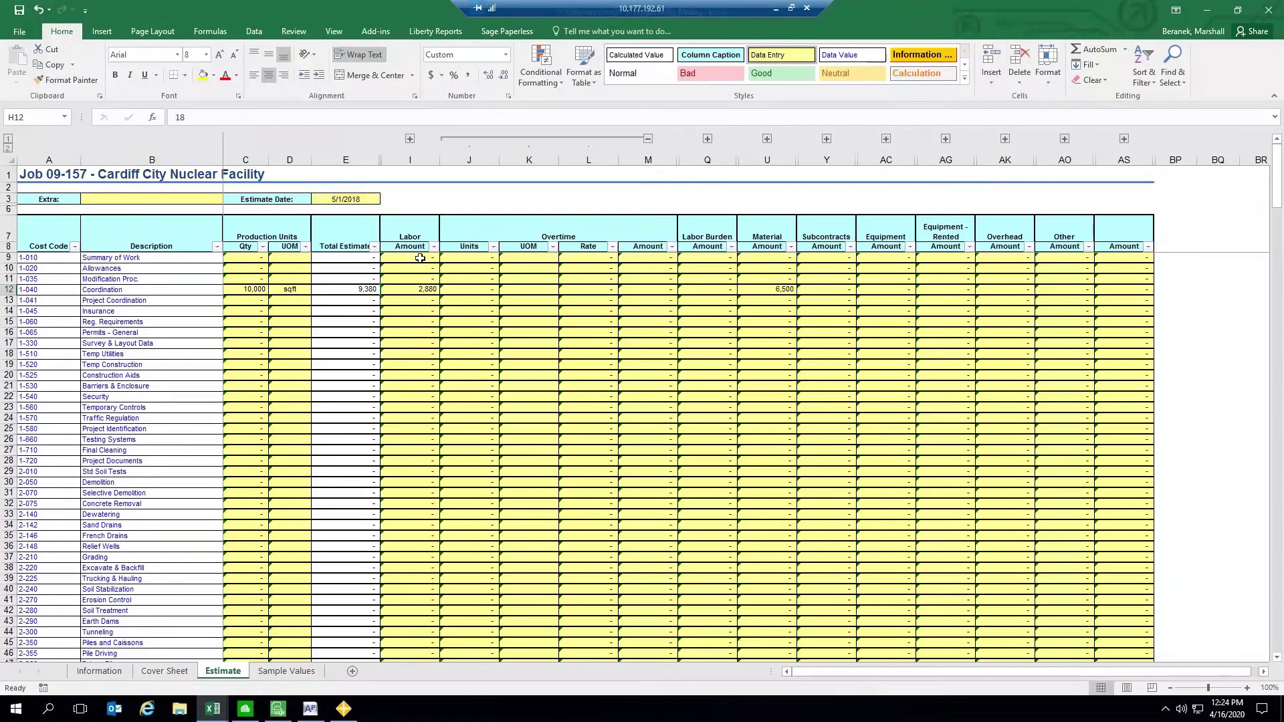
{"action": "left_click", "coordinate": [648, 139]}
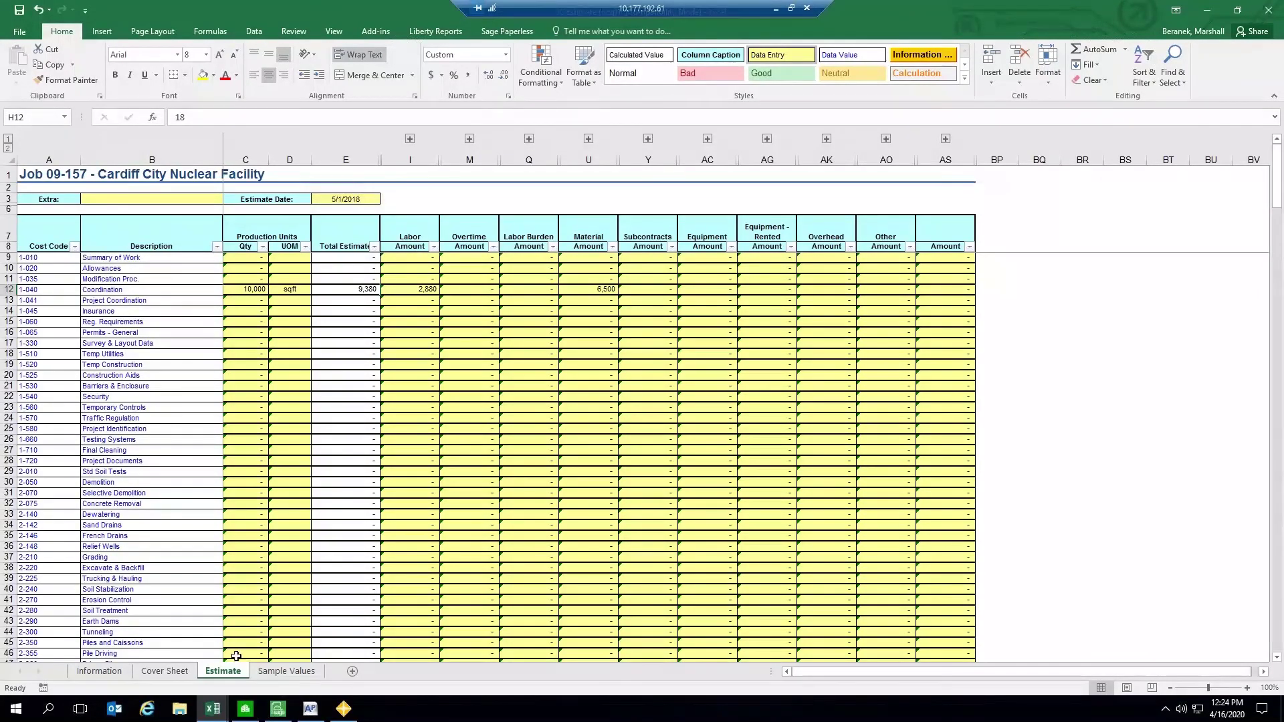
Step: Review the nine filled estimating categories on the cover sheet, selecting their whole block
{"action": "left_click", "coordinate": [157, 672]}
{"action": "left_click_drag", "start_coordinate": [91, 413], "coordinate": [283, 499]}
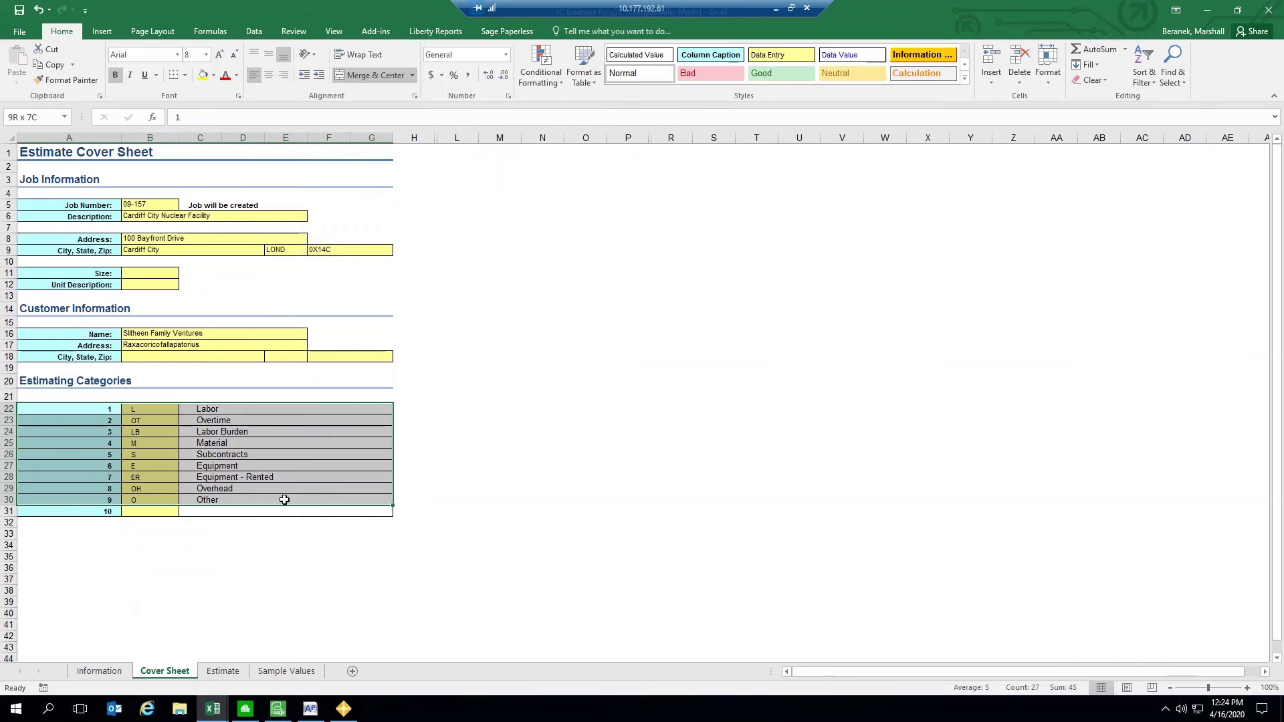
Step: Check the Equipment category's lookup formula, then review the Estimate sheet with the Office Connector add-in tools displayed and return to the cover sheet
{"action": "left_click", "coordinate": [252, 452]}
{"action": "left_click", "coordinate": [249, 463]}
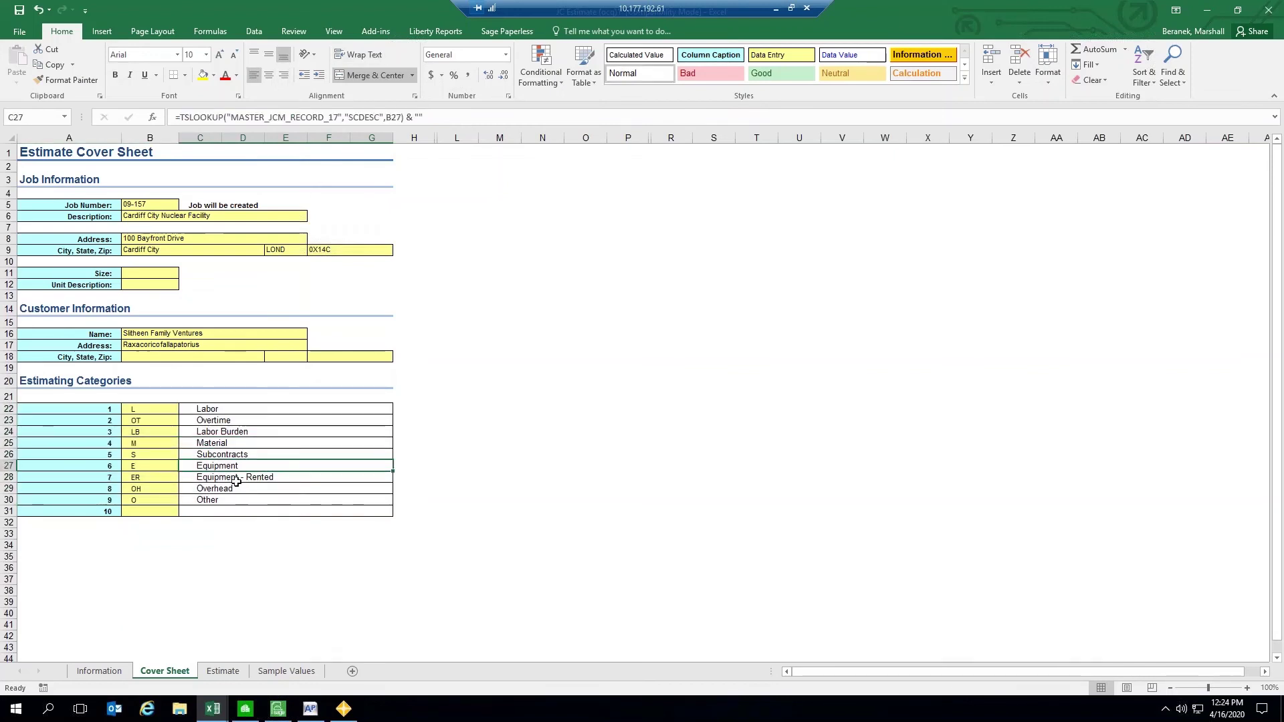
{"action": "left_click", "coordinate": [226, 671]}
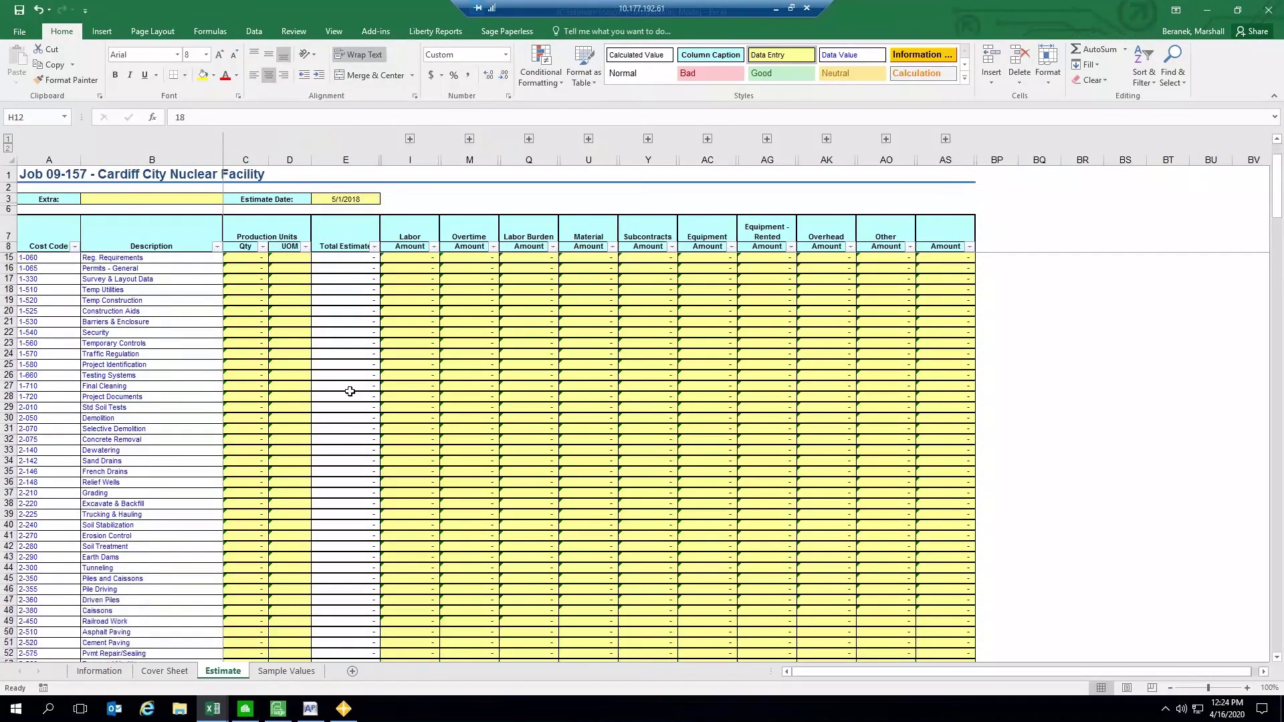
{"action": "left_click", "coordinate": [375, 32]}
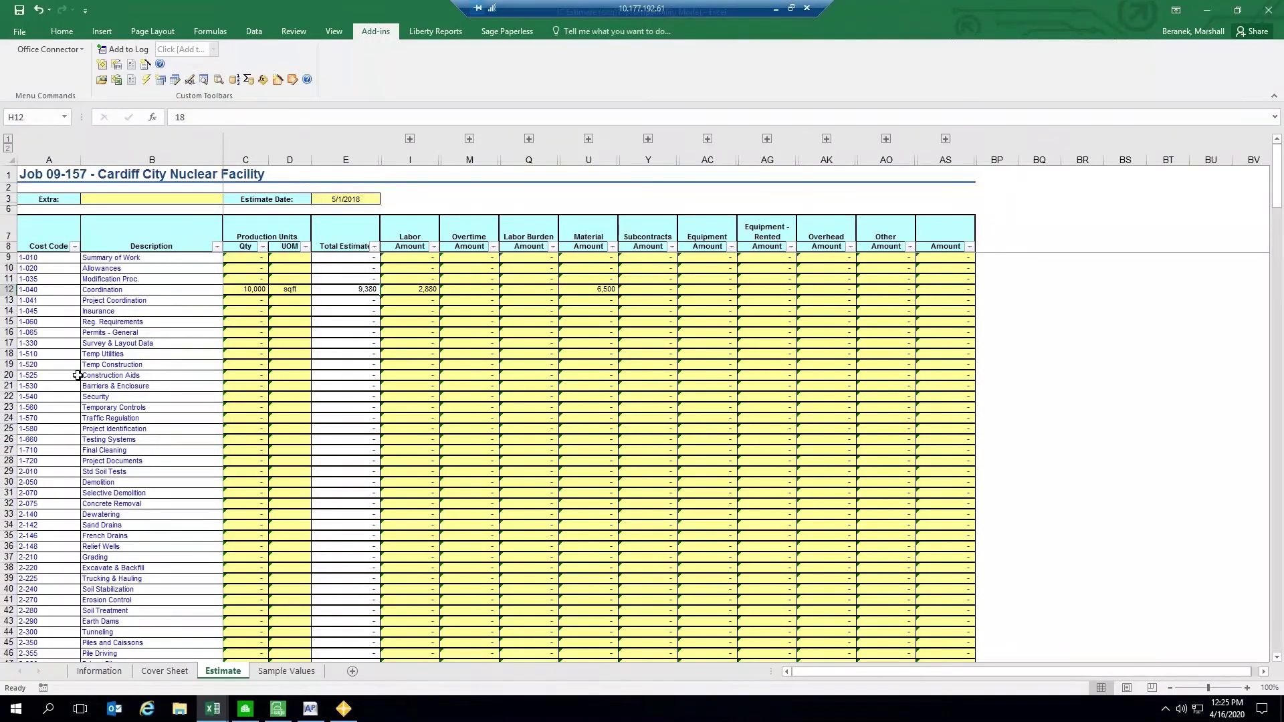
{"action": "left_click", "coordinate": [164, 670]}
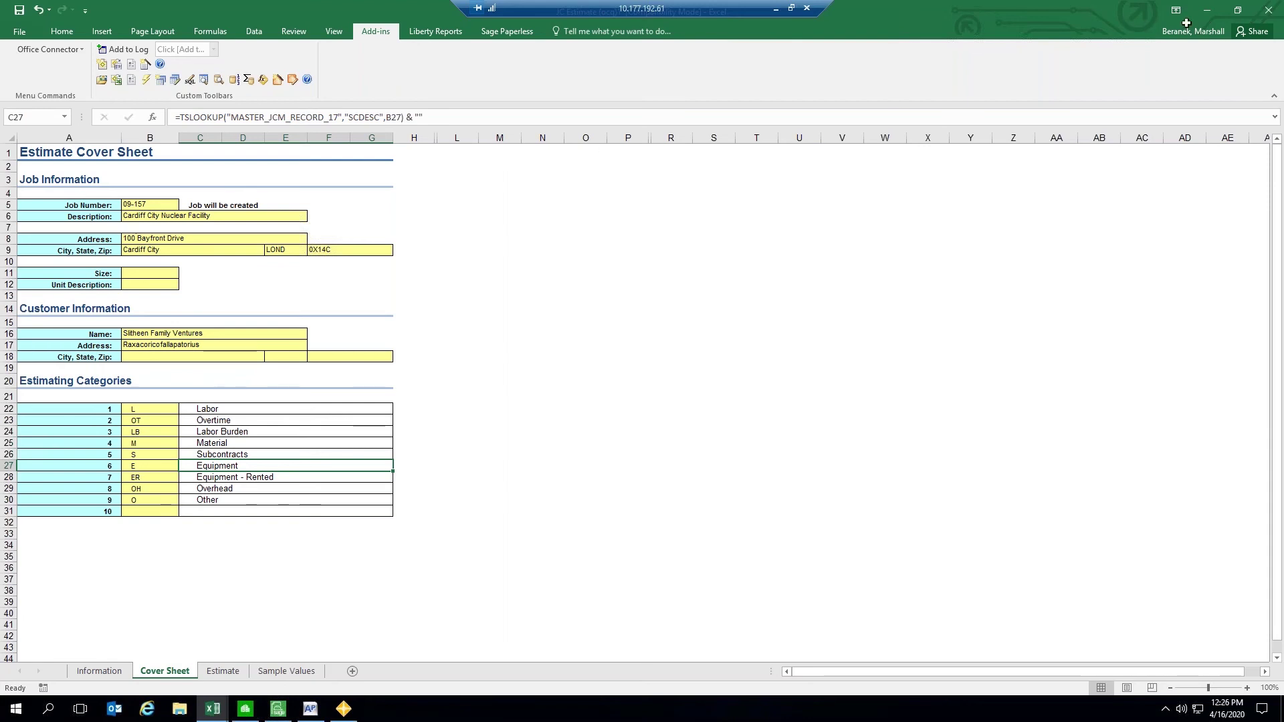
{"action": "left_click", "coordinate": [500, 345]}
{"action": "left_click", "coordinate": [464, 255]}
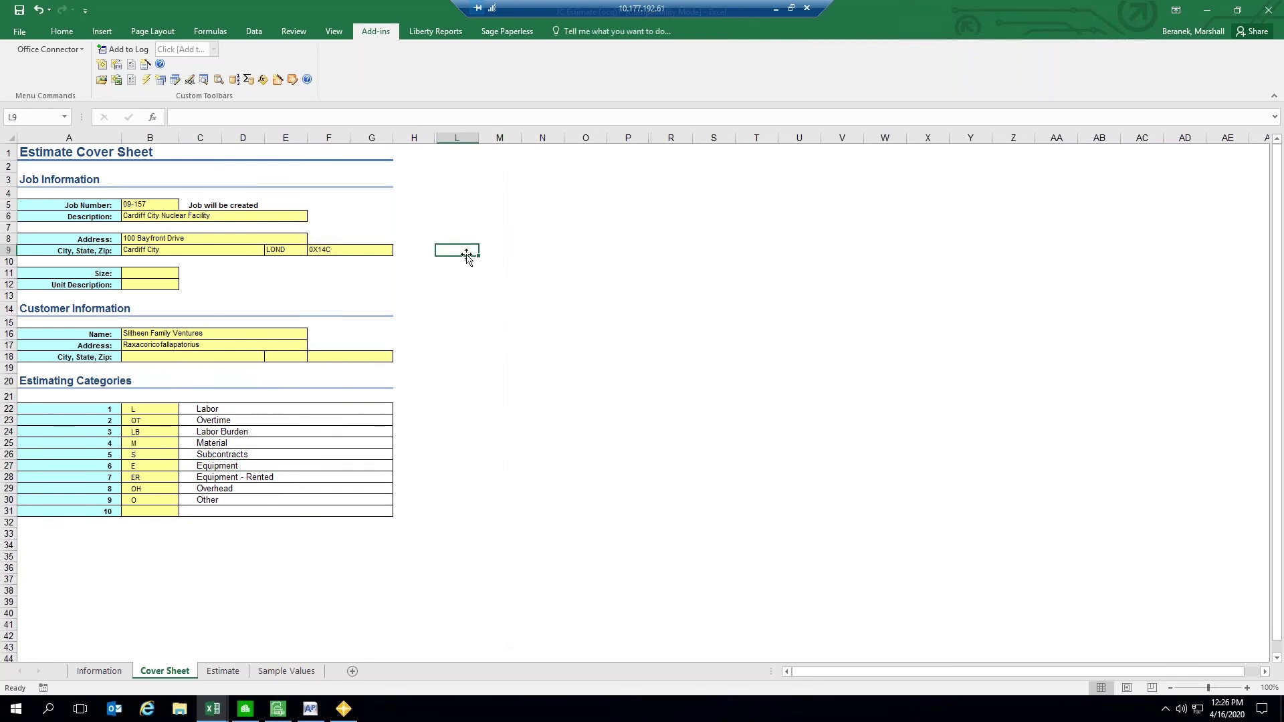
{"action": "left_click", "coordinate": [524, 235]}
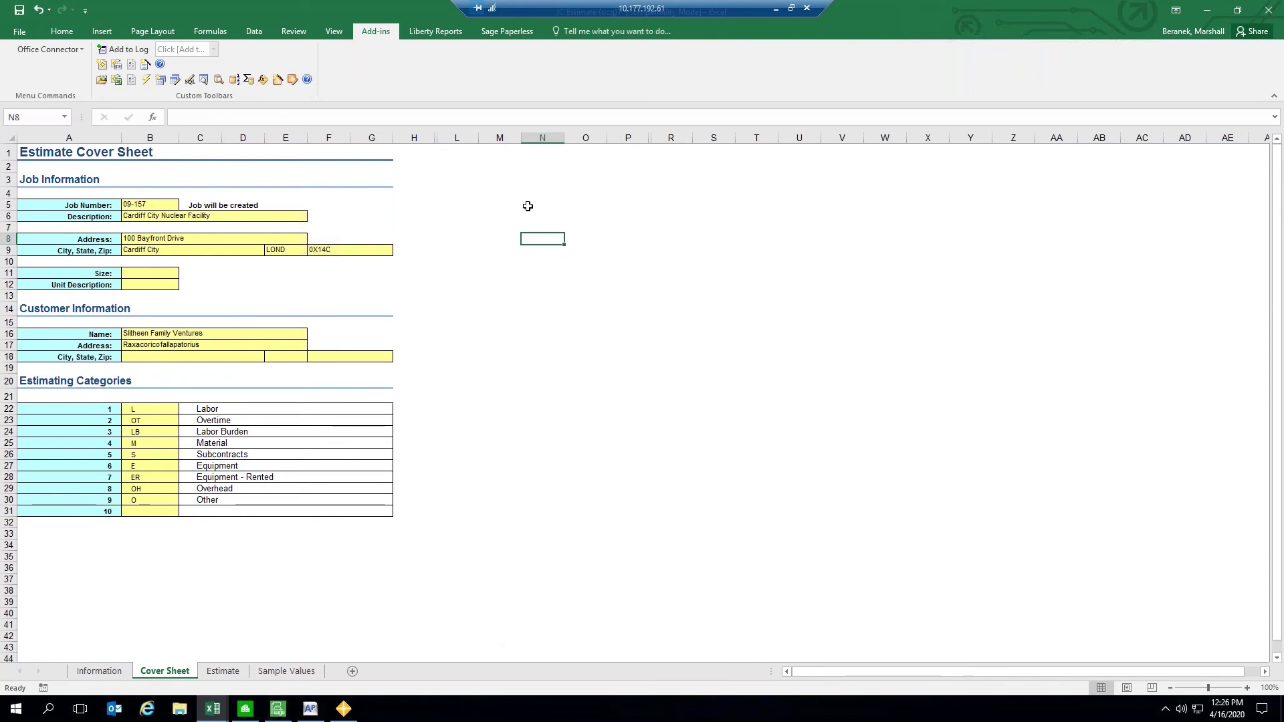
{"action": "left_click", "coordinate": [540, 227]}
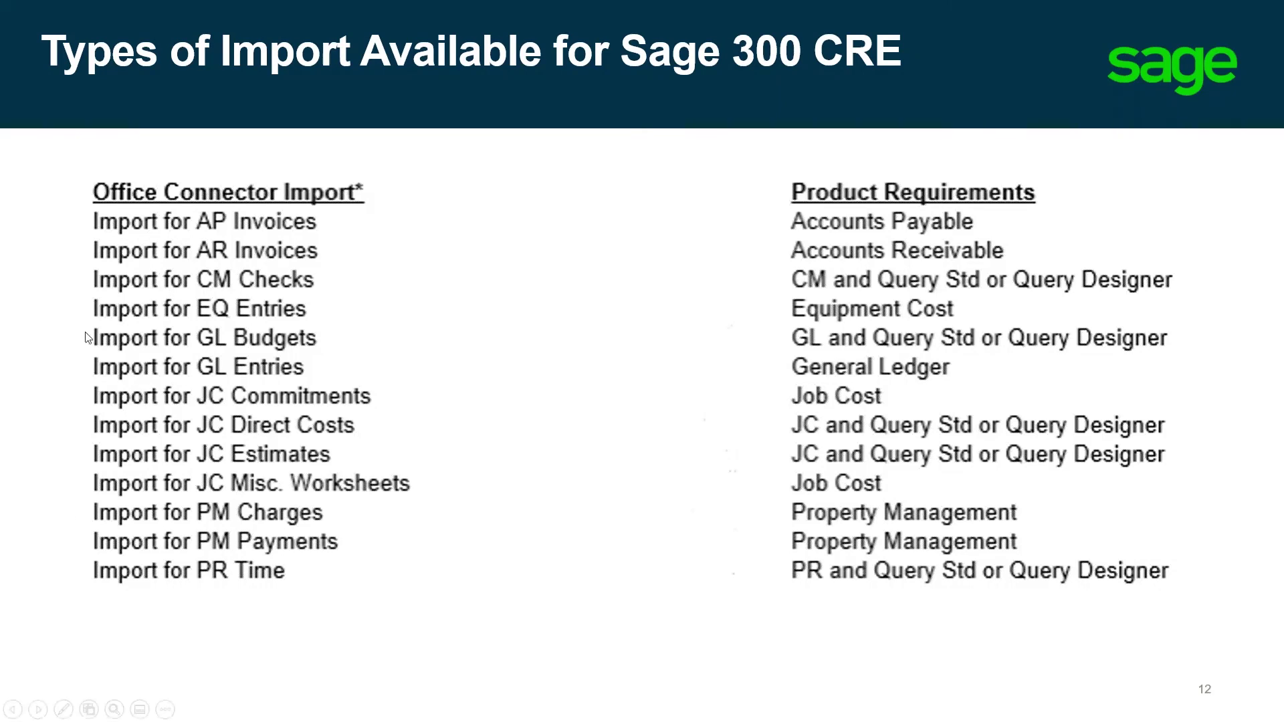
Step: Switch to Sage 300 Accounts Payable and review its invoice entry tasks and the Import Invoices tool
{"action": "key", "text": "alt+Tab"}
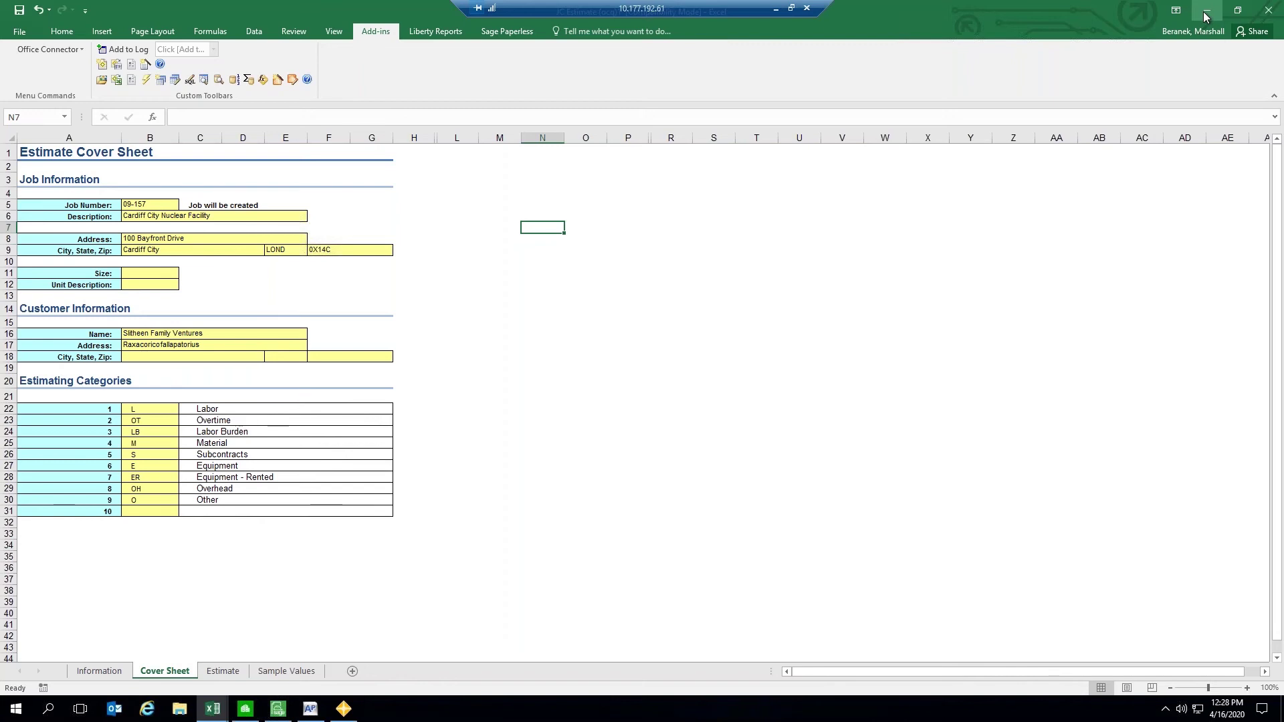
{"action": "left_click", "coordinate": [1206, 17]}
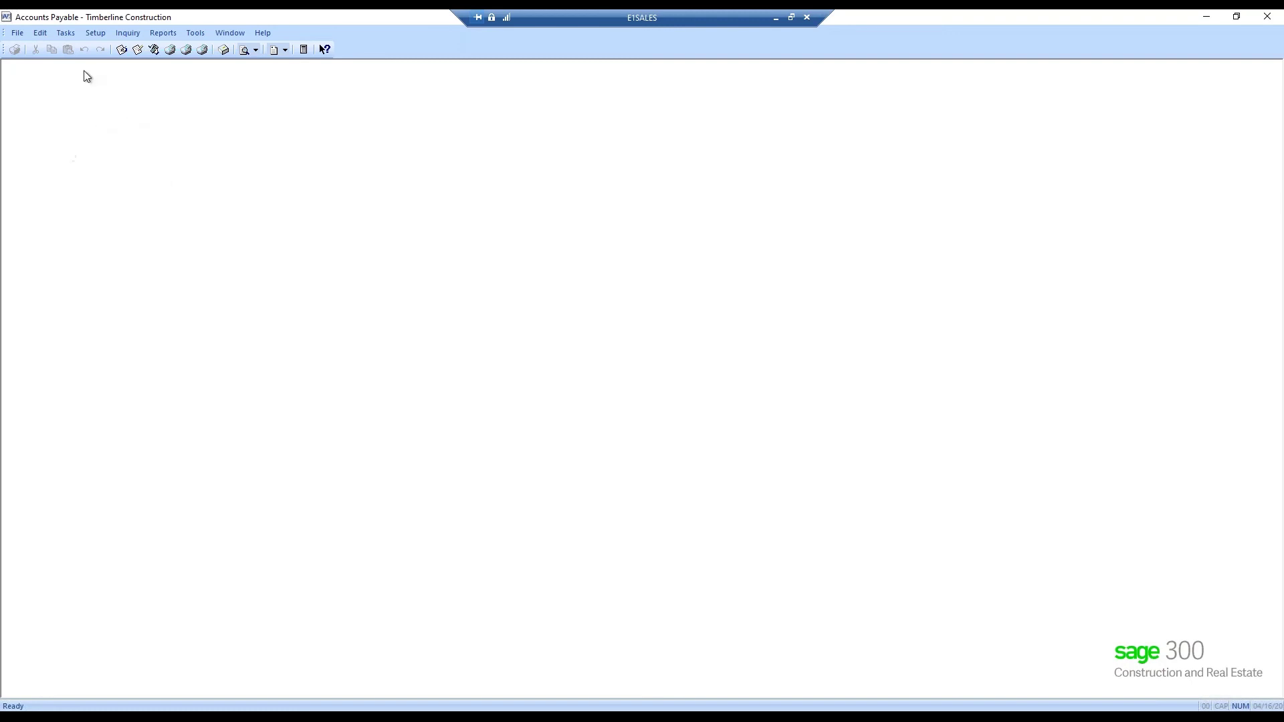
{"action": "left_click", "coordinate": [66, 34]}
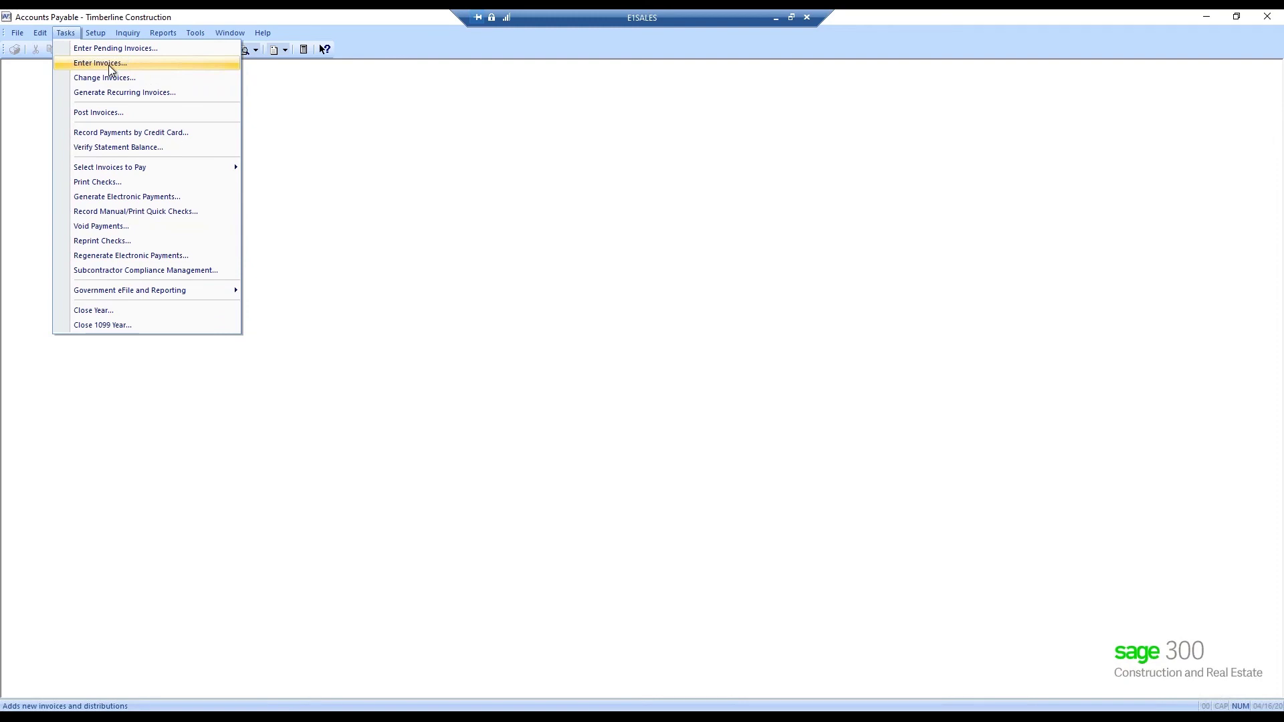
{"action": "mouse_move", "coordinate": [201, 38]}
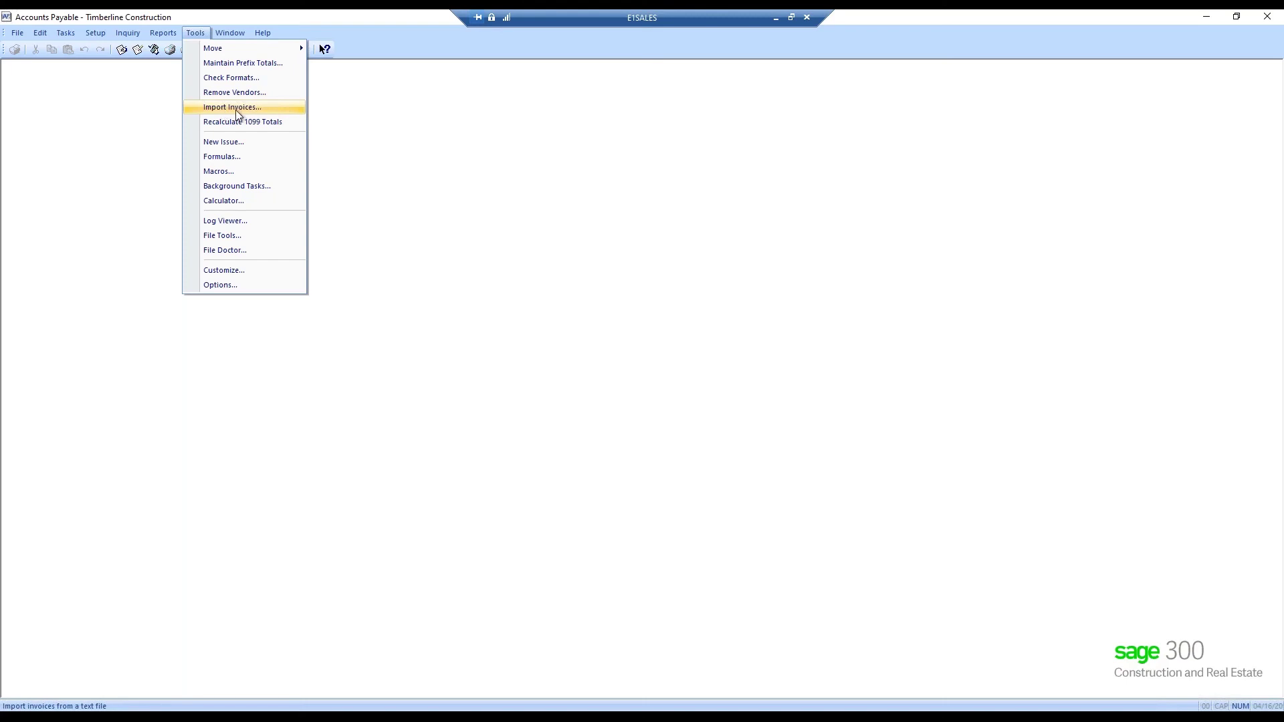
{"action": "mouse_move", "coordinate": [261, 37]}
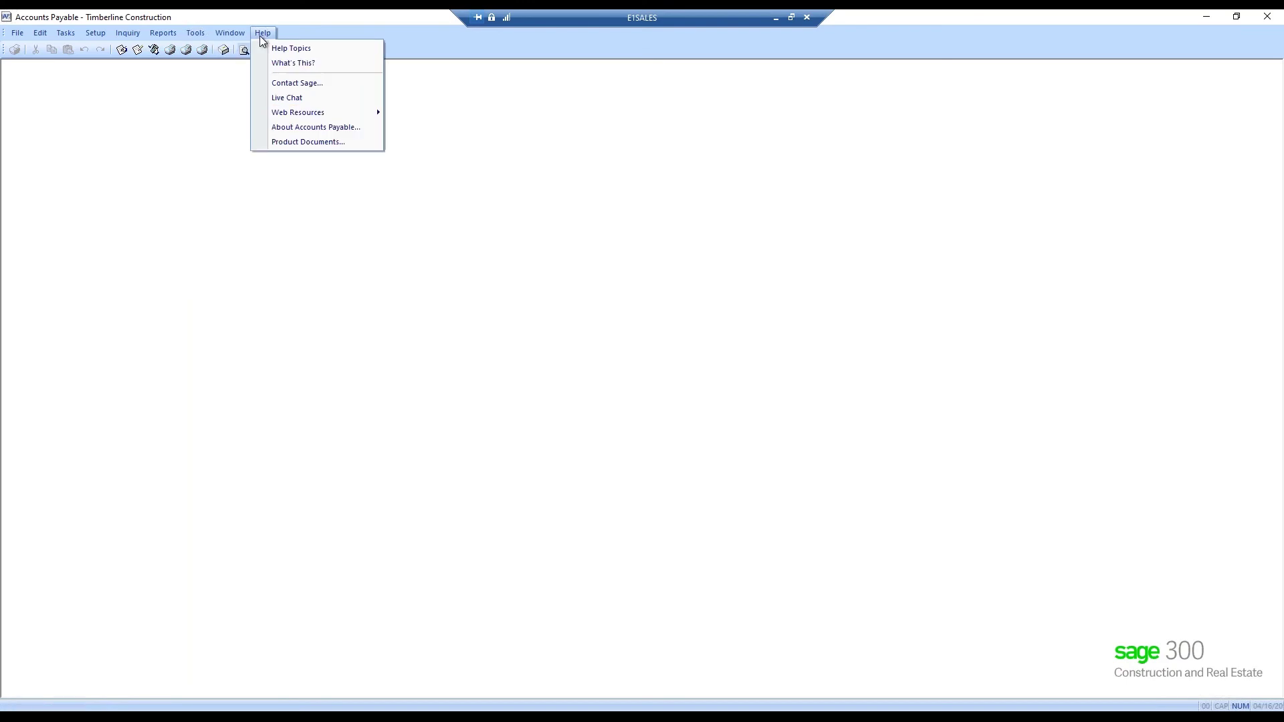
Step: Look up "import" in the Accounts Payable help index, read the invoice import topics including the text format guidance, and close the help
{"action": "left_click", "coordinate": [284, 48]}
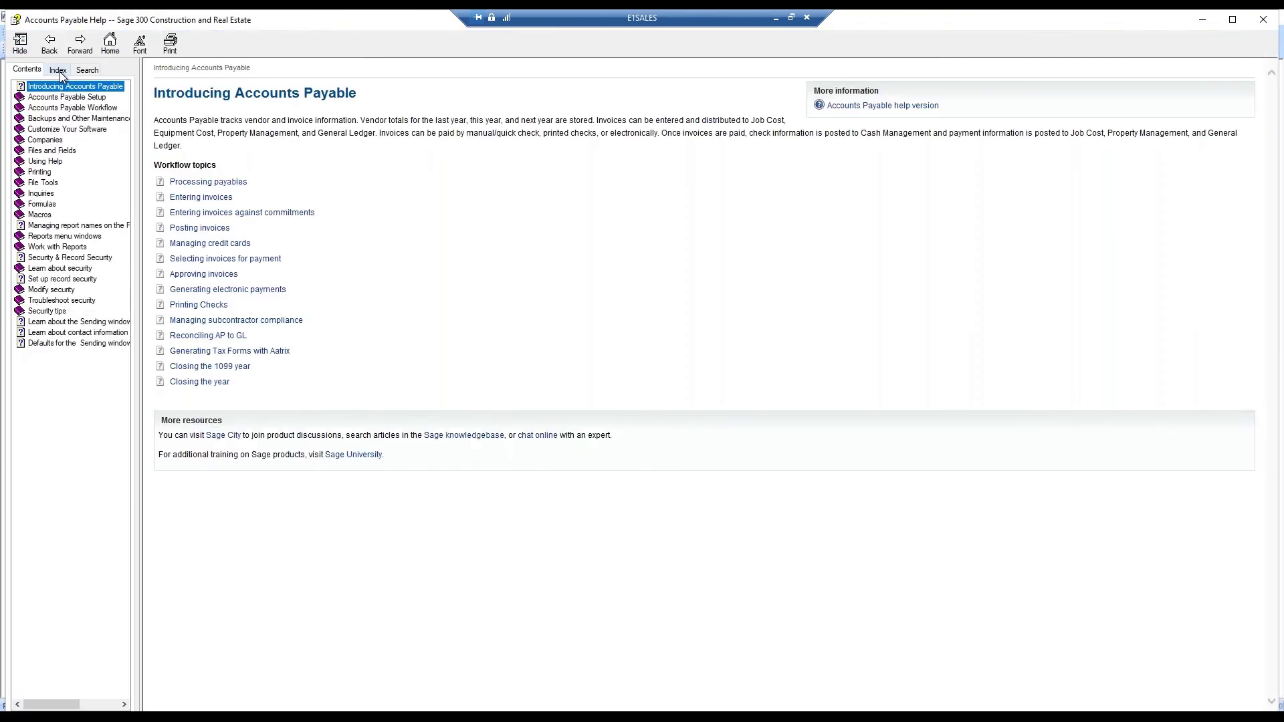
{"action": "left_click", "coordinate": [58, 70]}
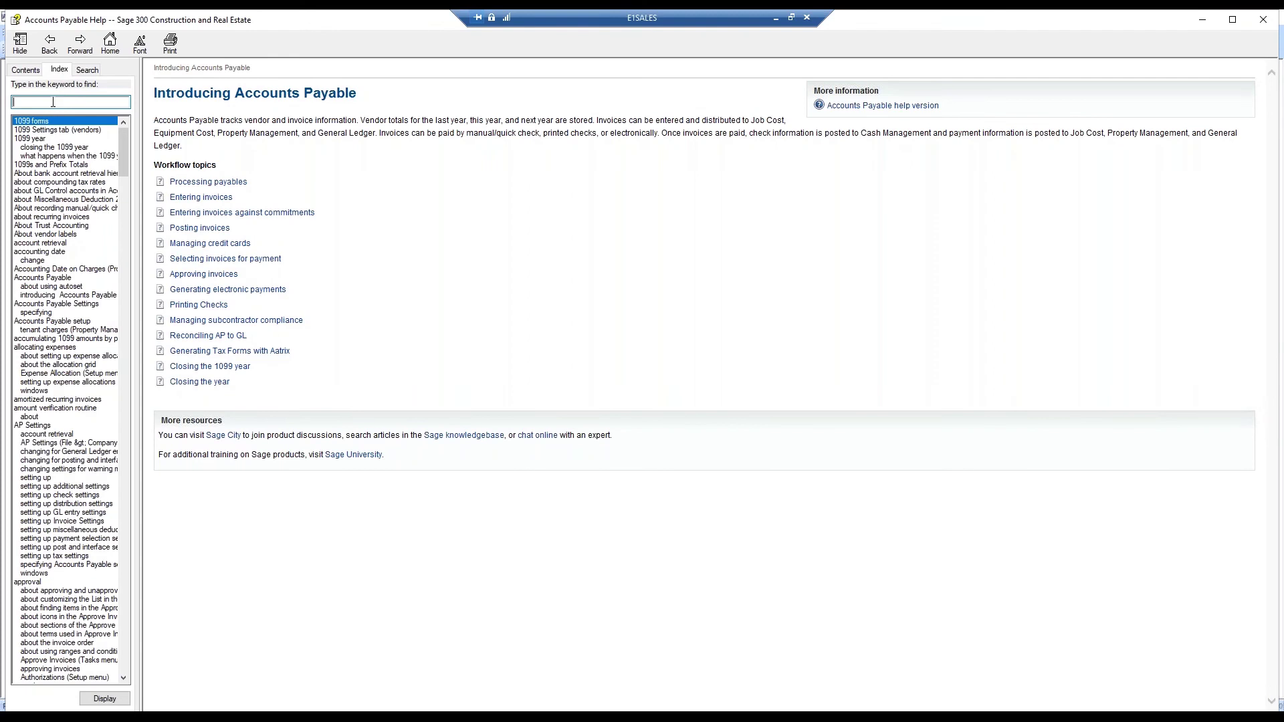
{"action": "type", "text": "import"}
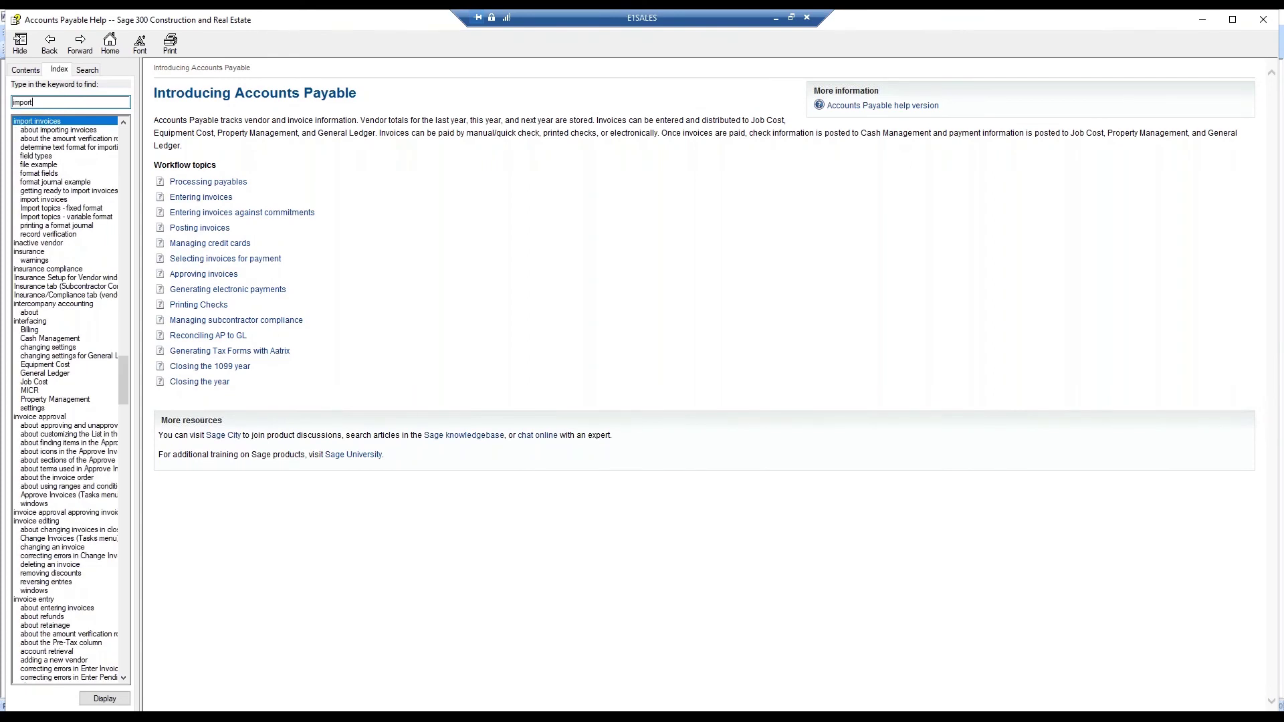
{"action": "key", "text": "Return"}
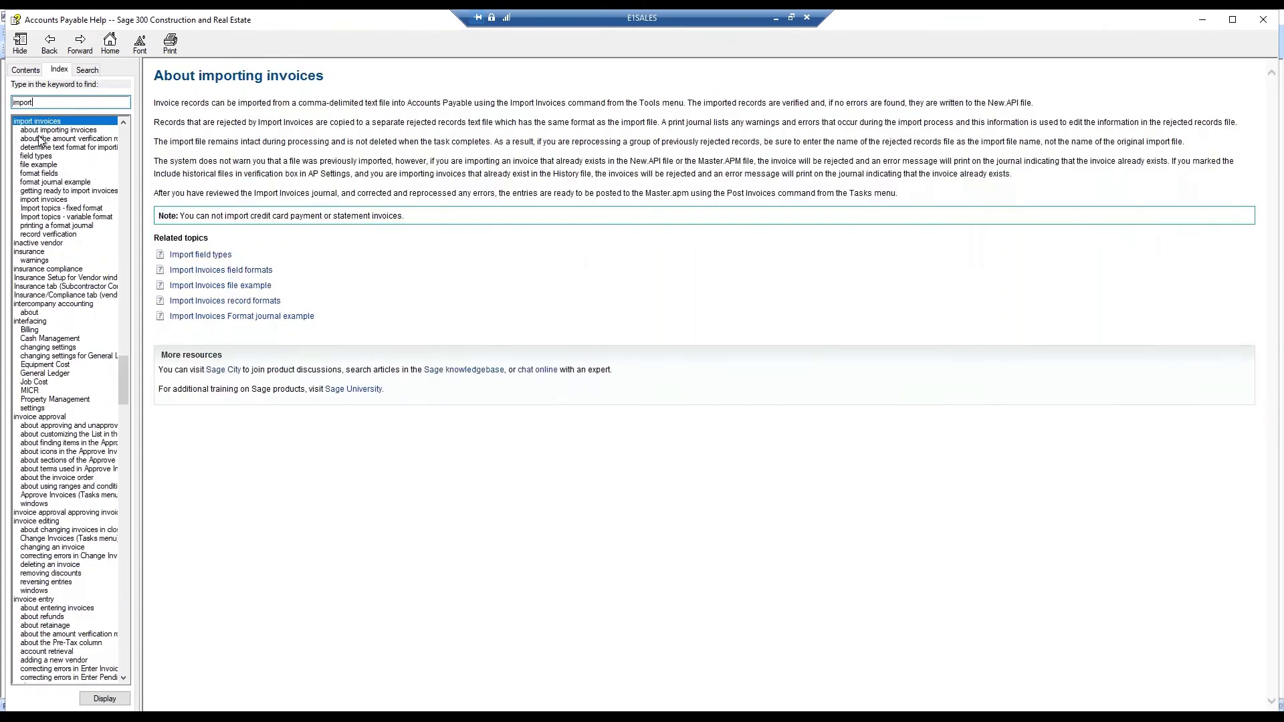
{"action": "left_click", "coordinate": [45, 166]}
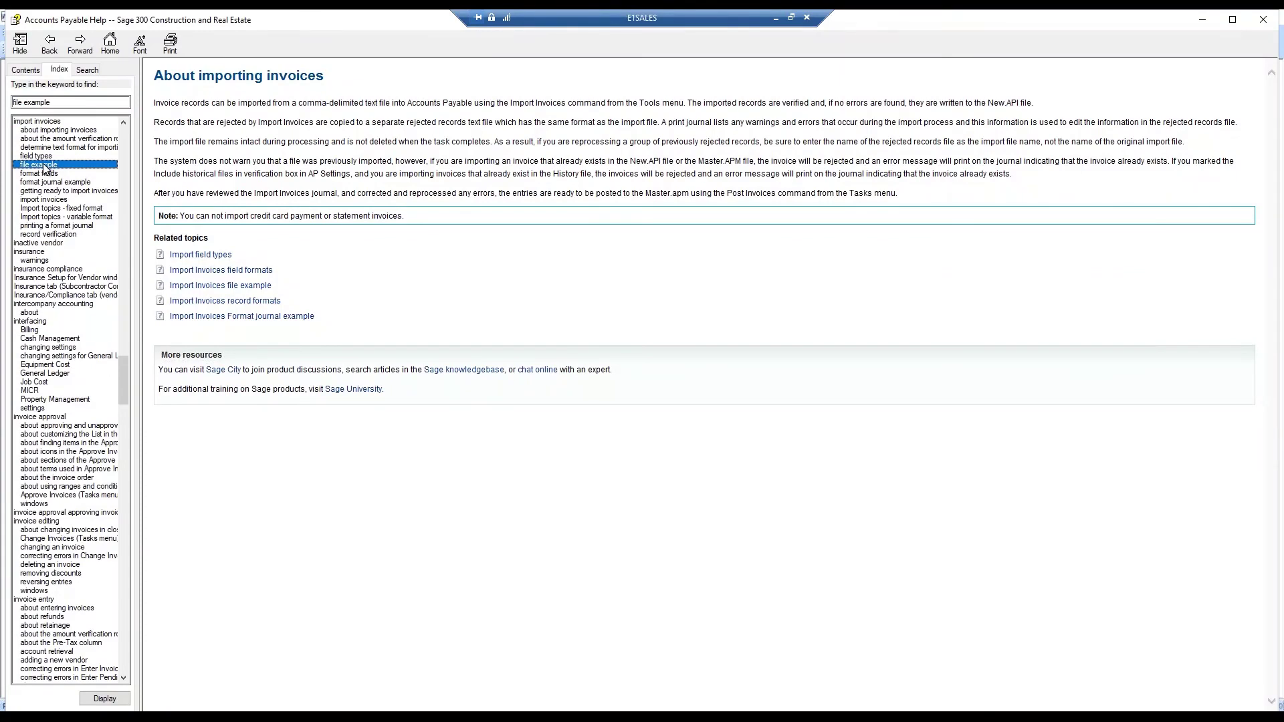
{"action": "double_click", "coordinate": [44, 167]}
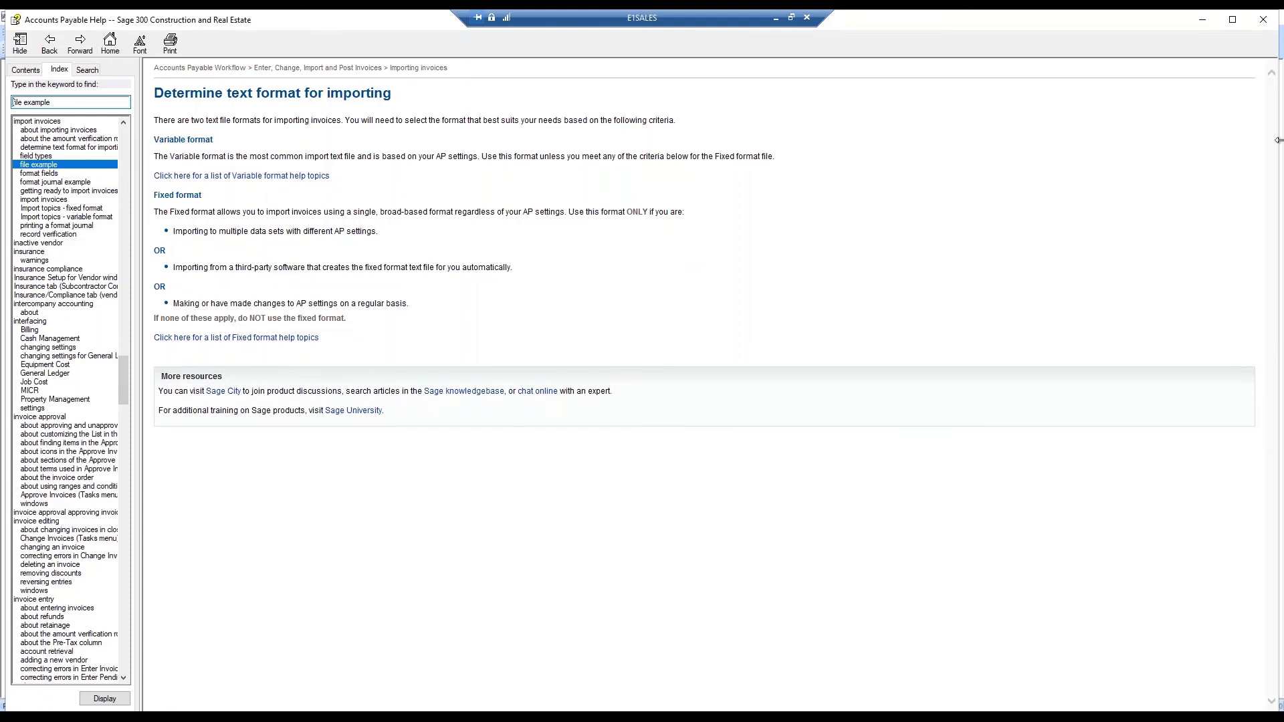
{"action": "left_click", "coordinate": [1264, 22]}
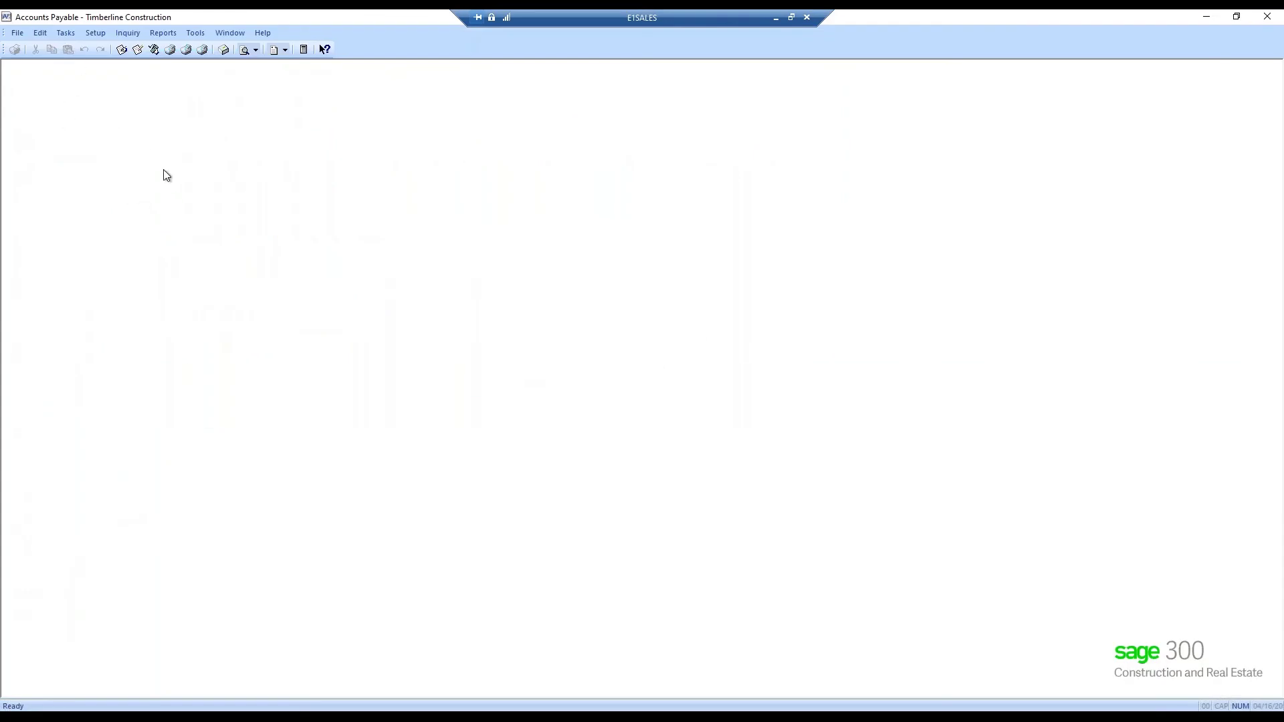
Step: Switch to Notepad, examine the invoice and distribution records in APInvoice.TXT, and close the file
{"action": "left_click", "coordinate": [1206, 19]}
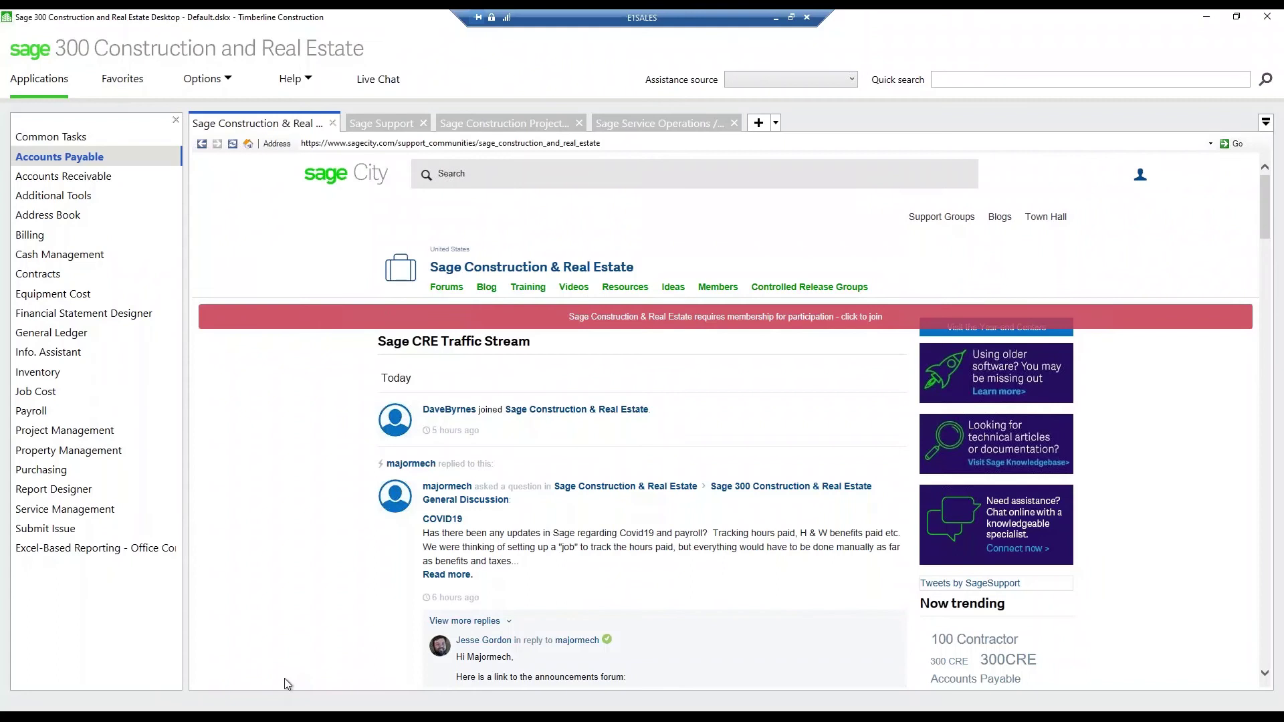
{"action": "left_click", "coordinate": [274, 711]}
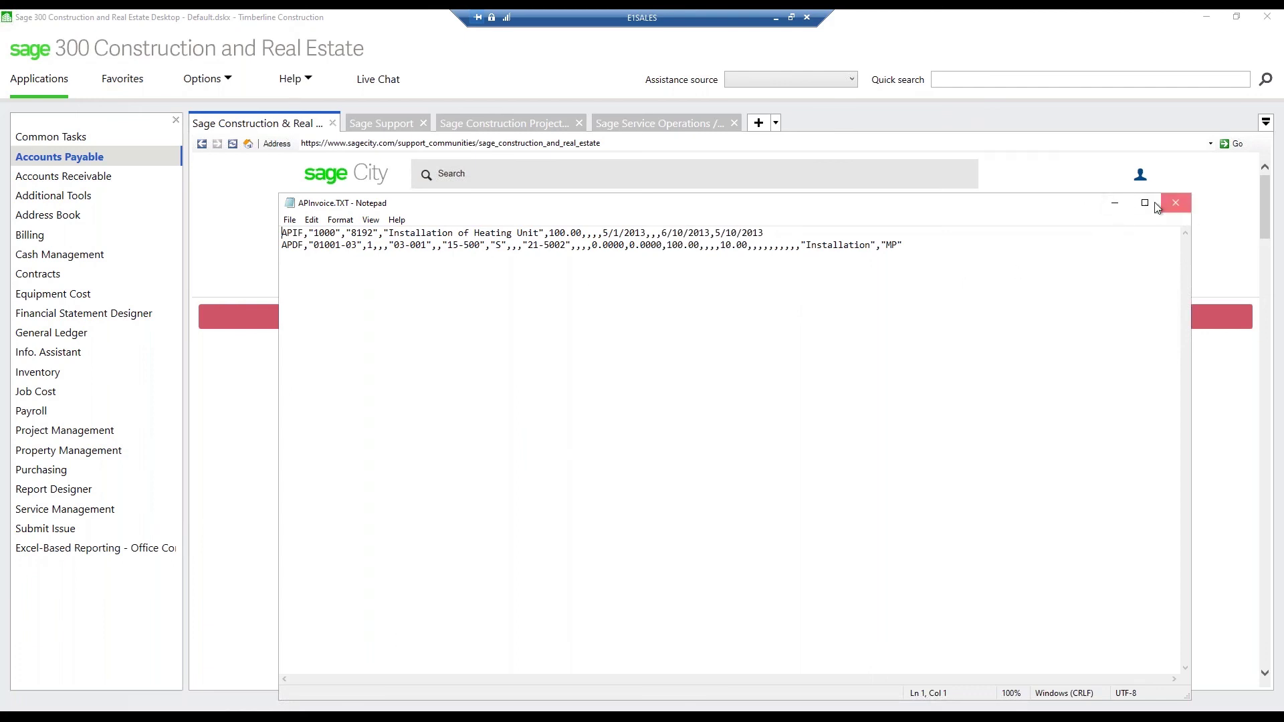
{"action": "left_click", "coordinate": [1175, 204]}
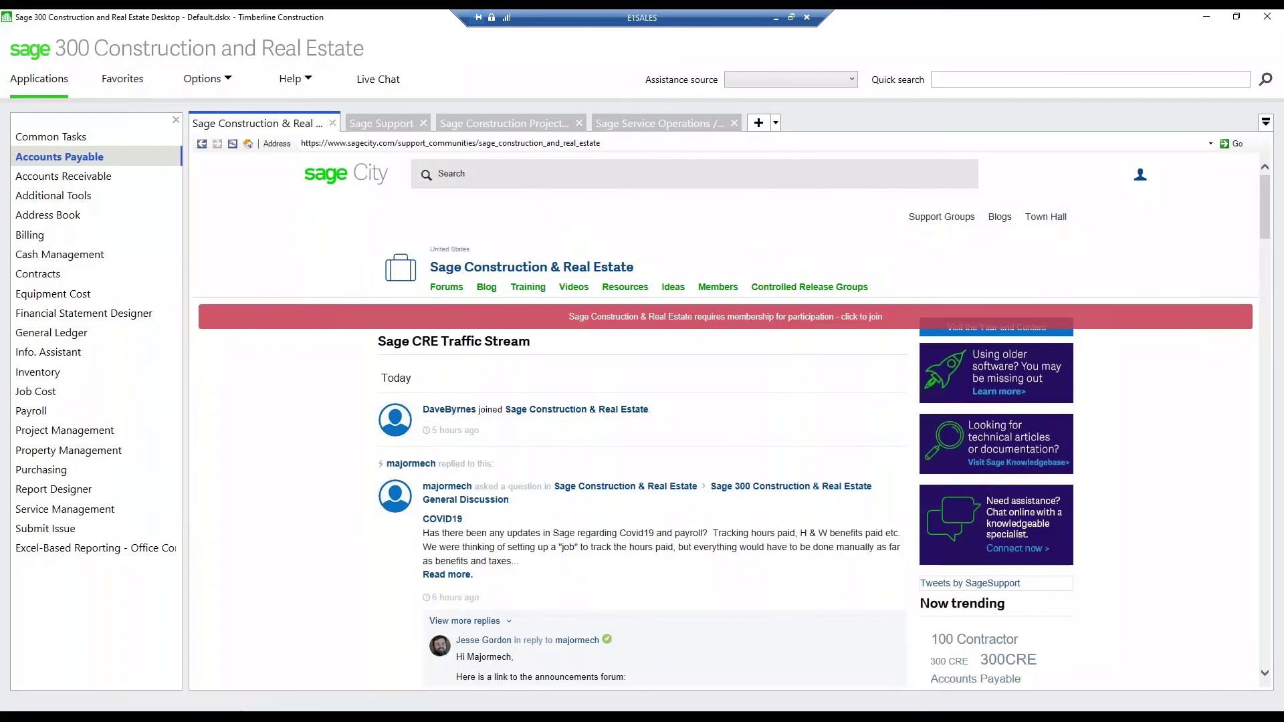
Step: Open the AP Invoice_Example.xlsx workbook and review its Information, Invoice, Invoice-Need and Invoice Example sheets
{"action": "left_click", "coordinate": [241, 710]}
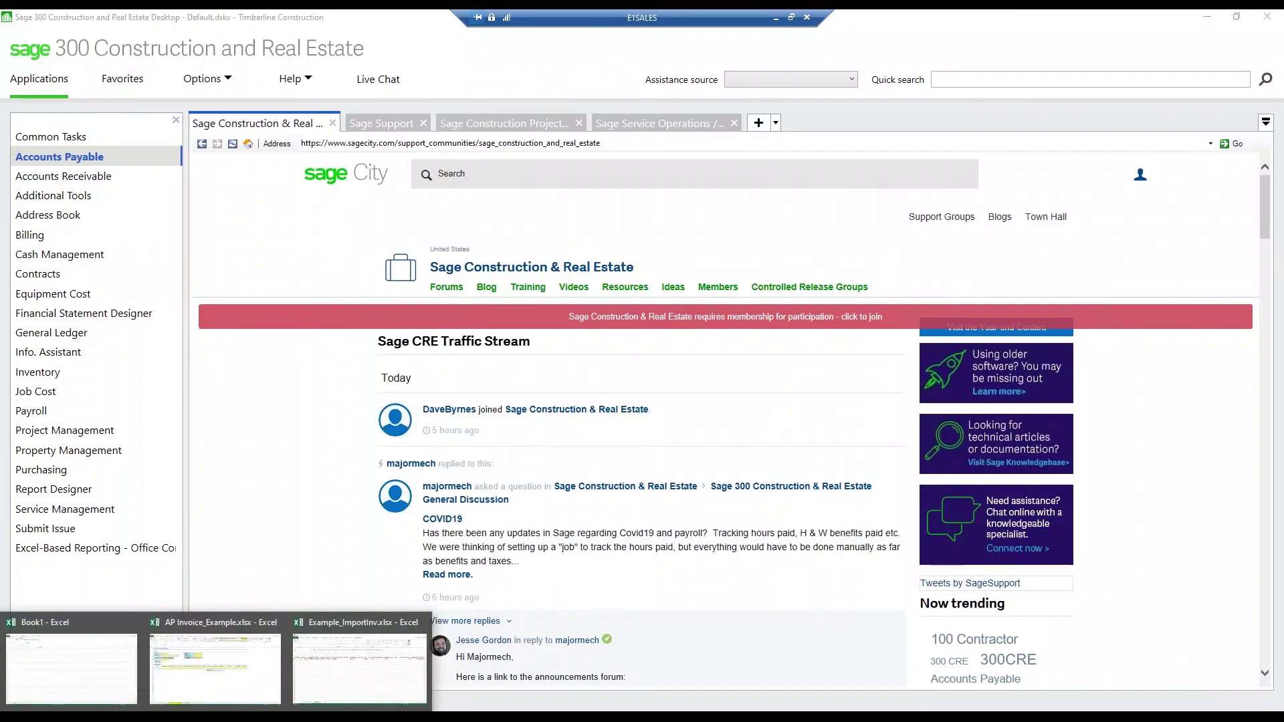
{"action": "left_click", "coordinate": [201, 679]}
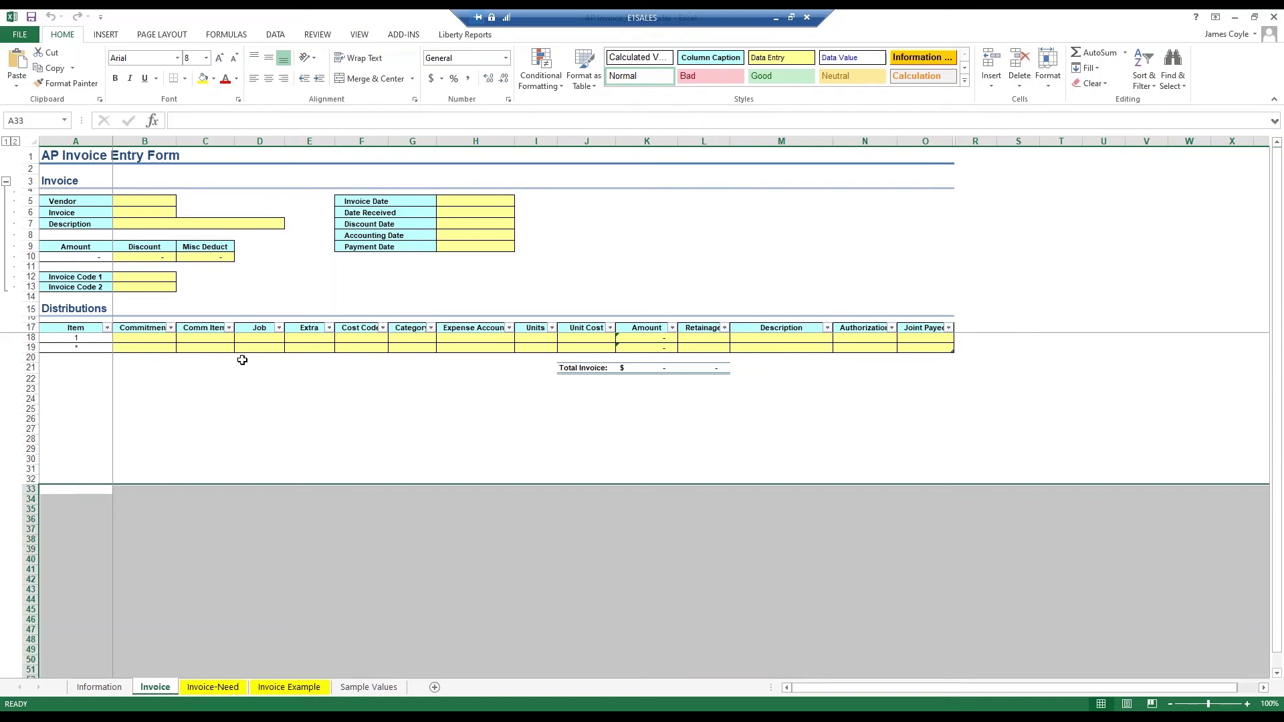
{"action": "left_click", "coordinate": [101, 687]}
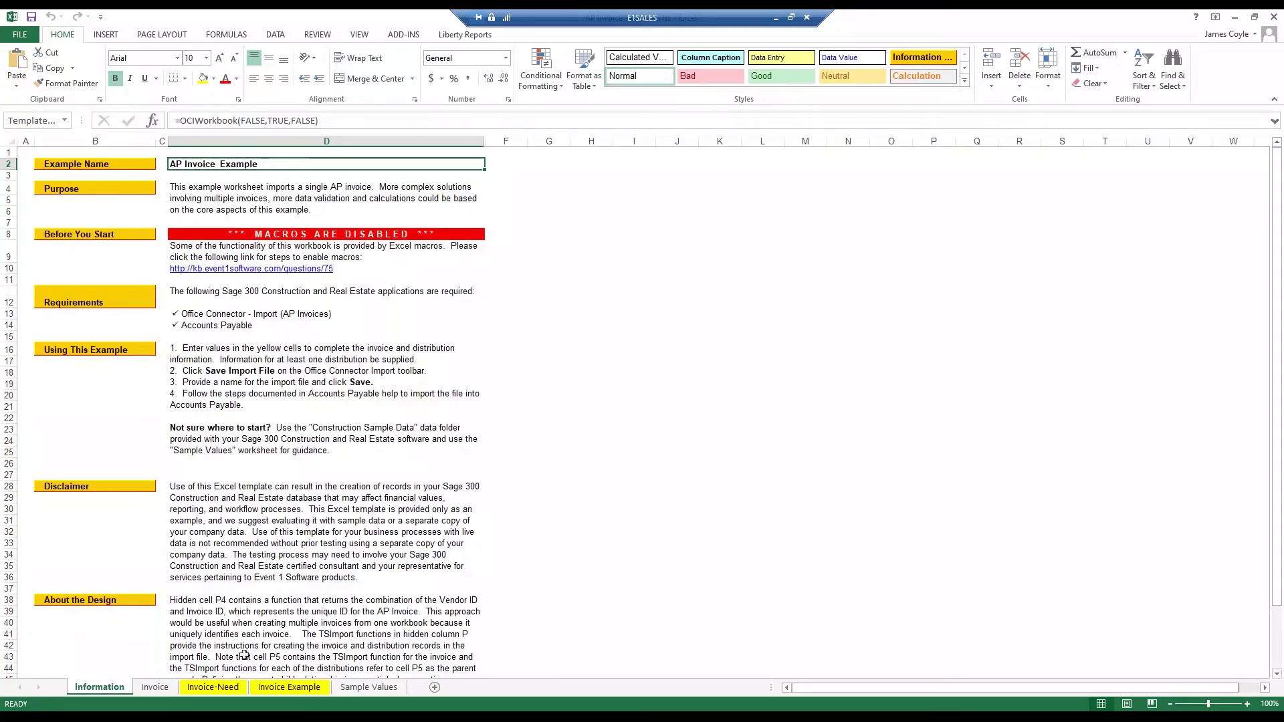
{"action": "left_click", "coordinate": [154, 688]}
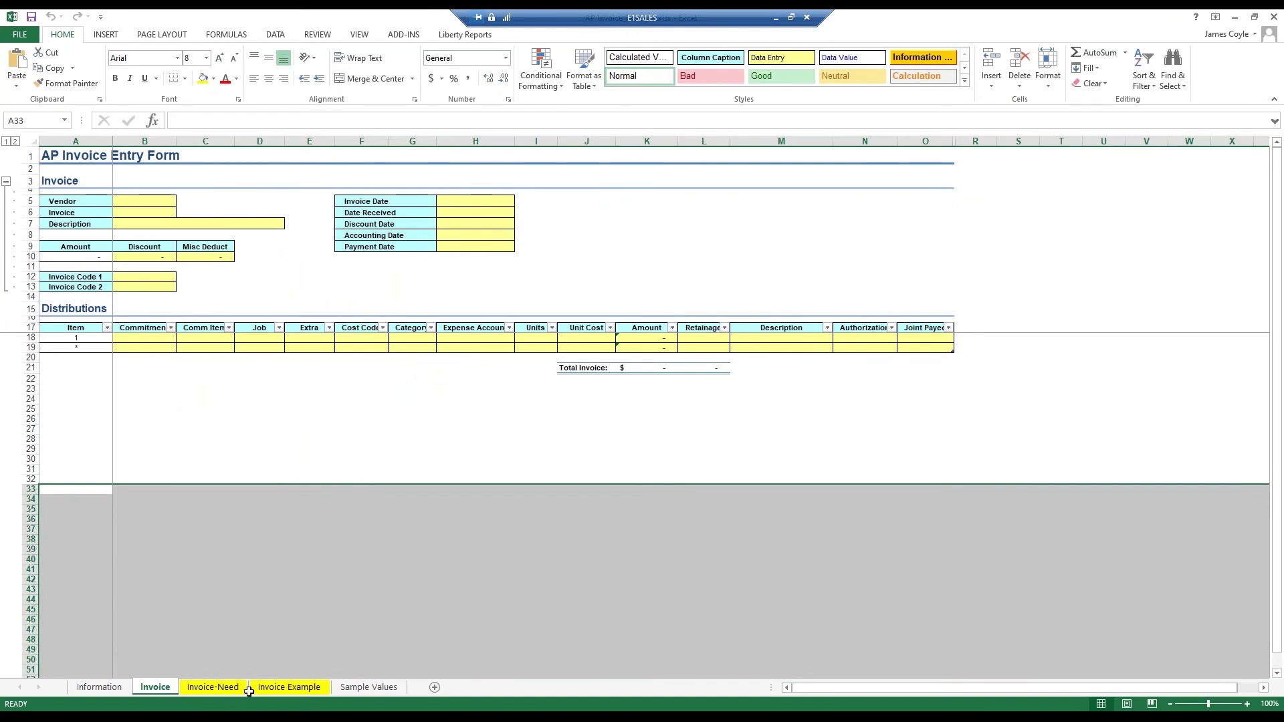
{"action": "left_click", "coordinate": [228, 689]}
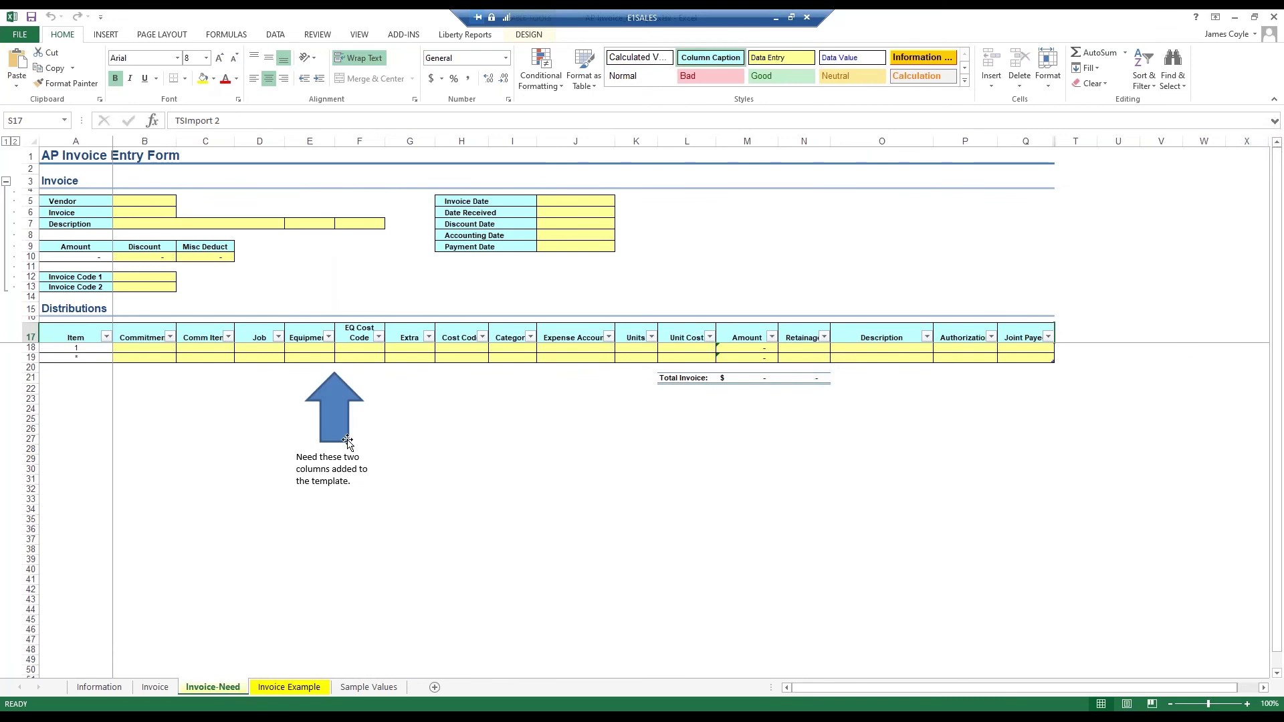
{"action": "left_click", "coordinate": [299, 692]}
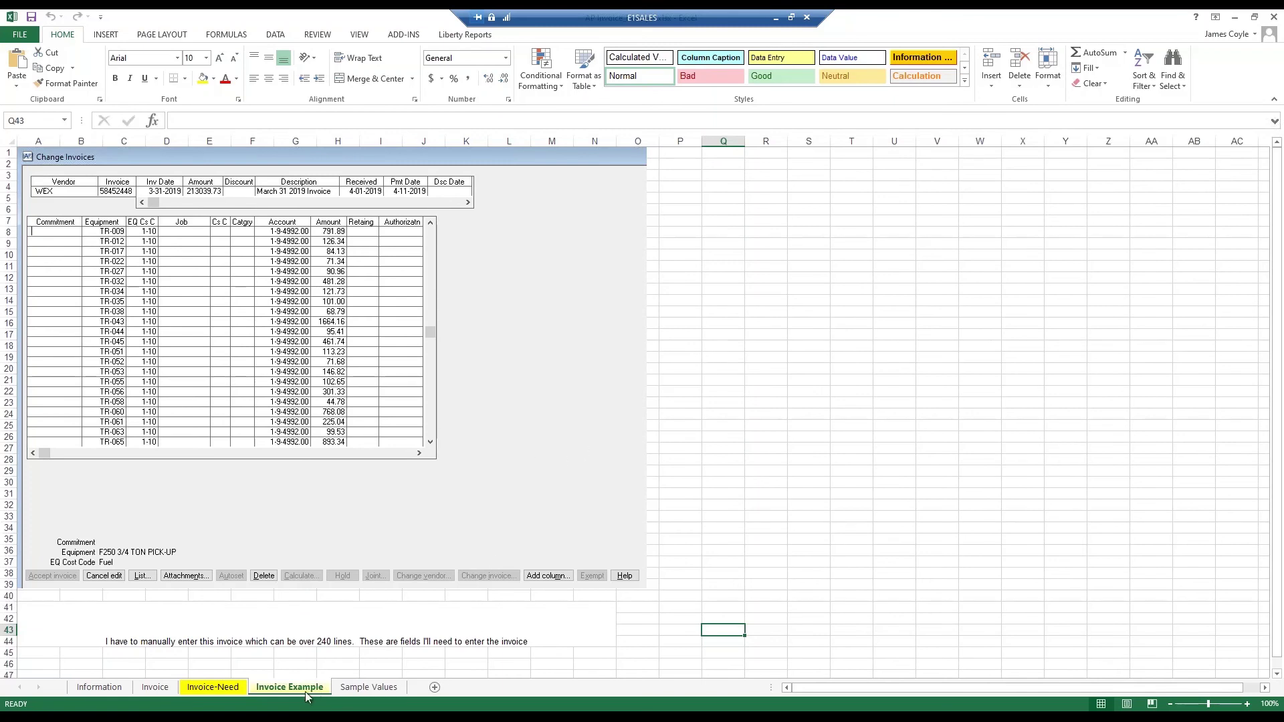
{"action": "left_click", "coordinate": [1235, 16]}
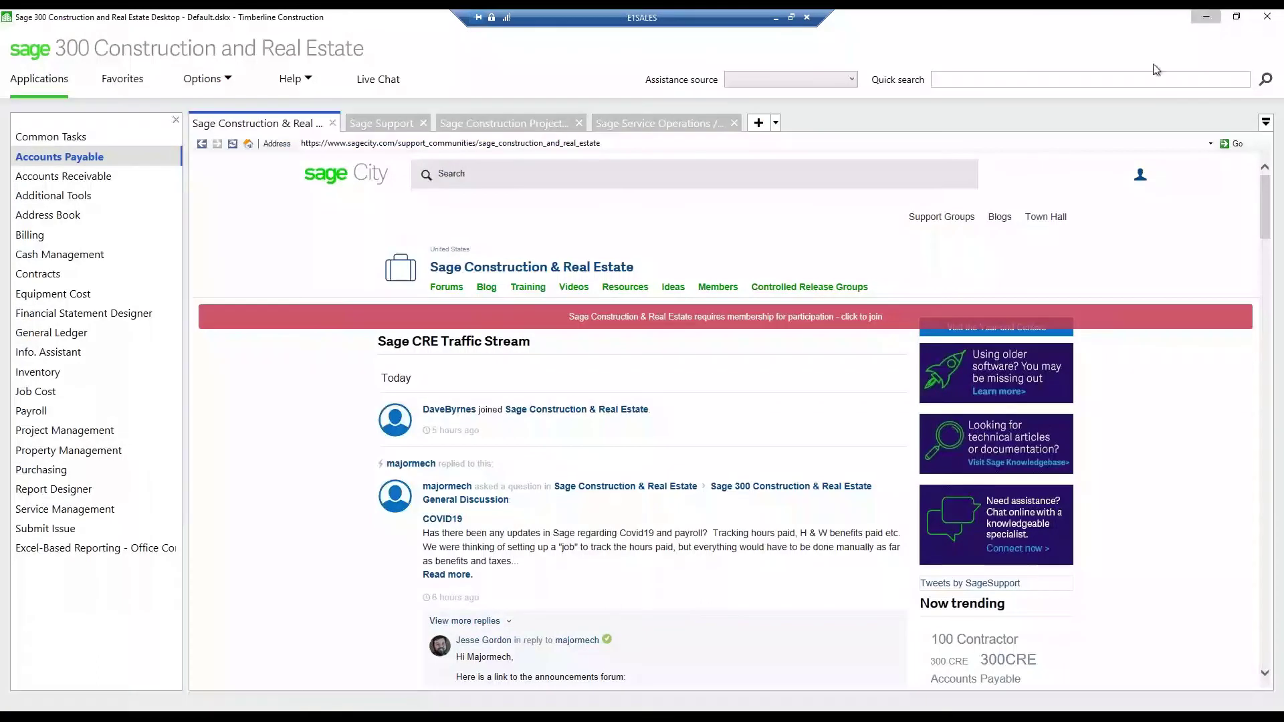
Step: Switch to the Example_ImportInv.xlsx workbook and examine row 4 of InvDistGrid, including the commitment, TSKeyStr and TSImport cells
{"action": "left_click", "coordinate": [1208, 17]}
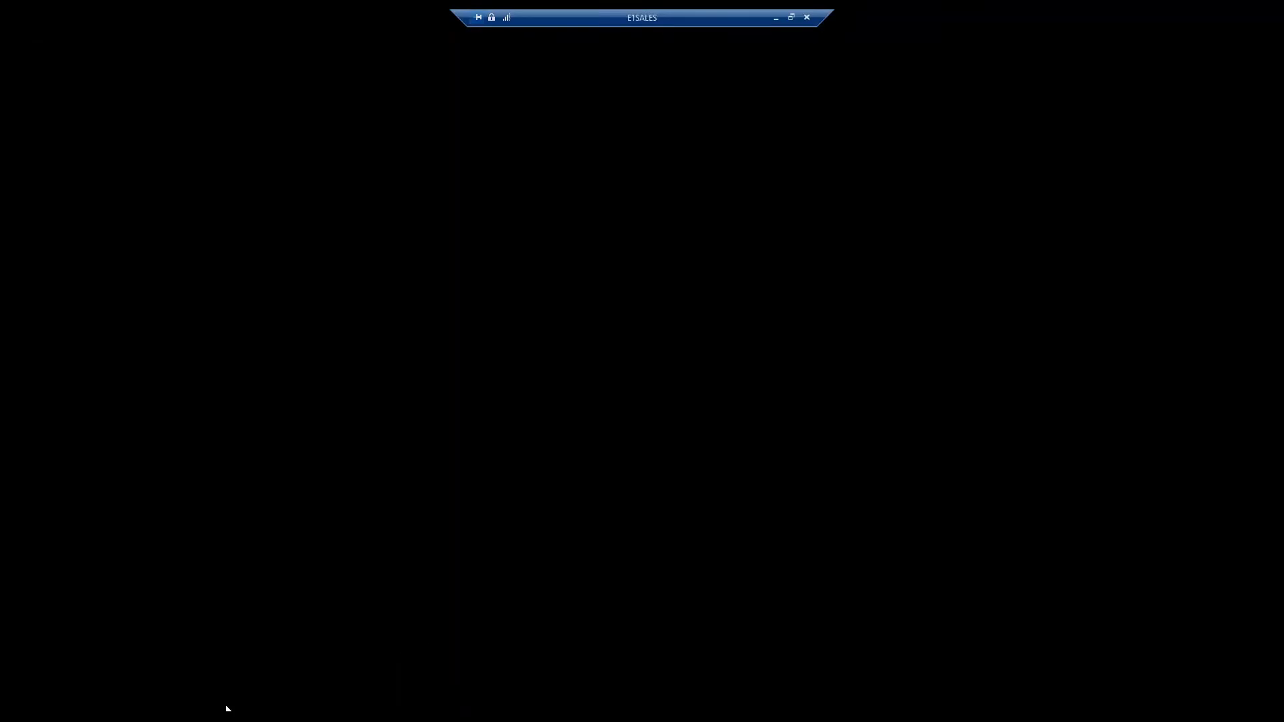
{"action": "mouse_move", "coordinate": [227, 709]}
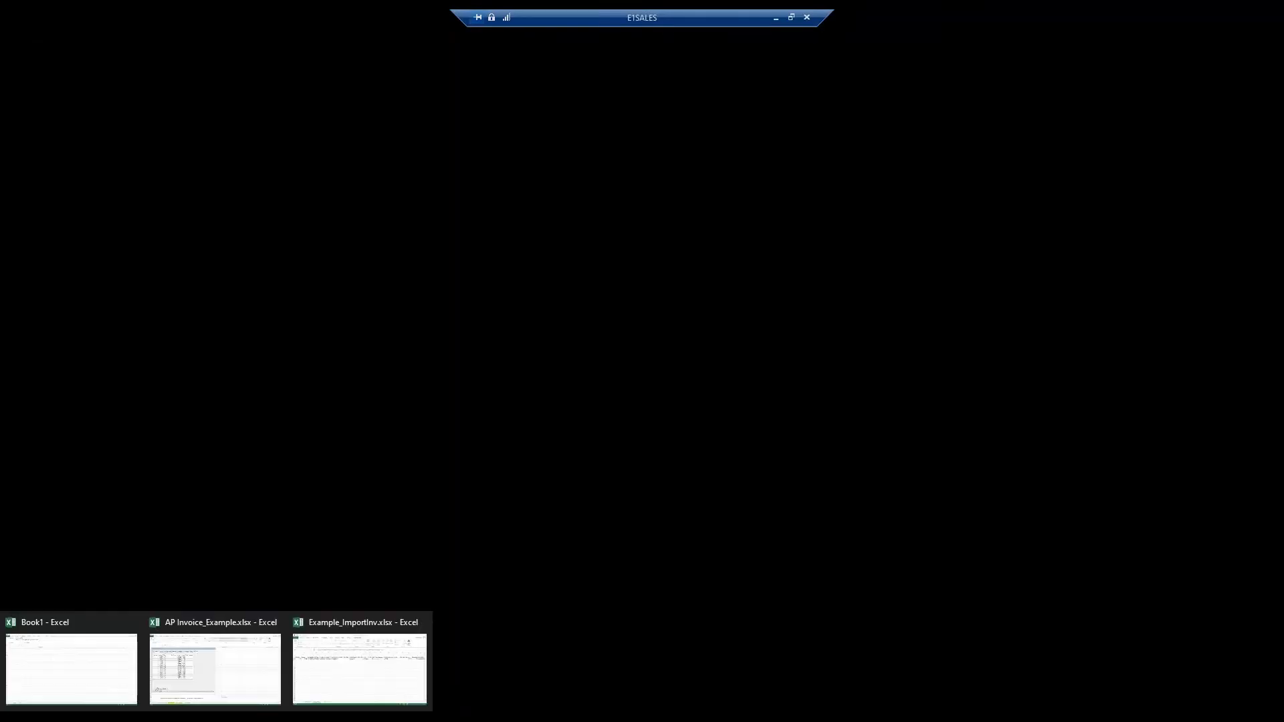
{"action": "left_click", "coordinate": [350, 680]}
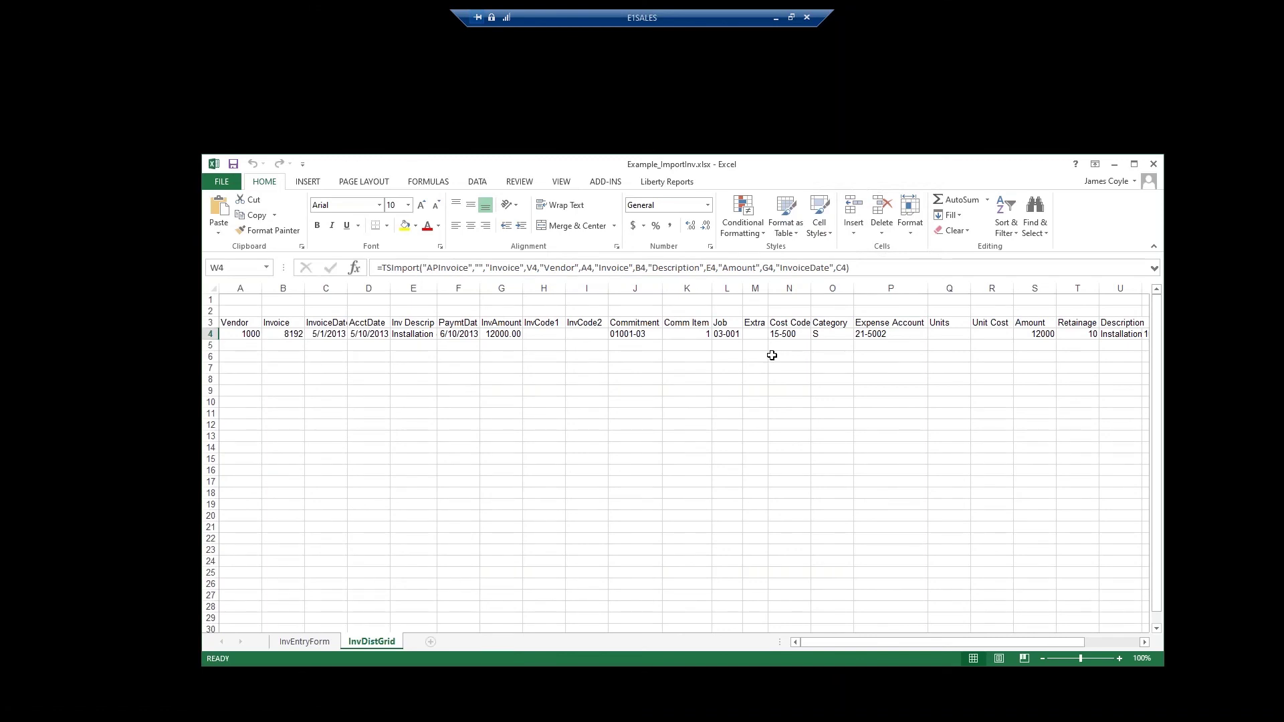
{"action": "left_click", "coordinate": [632, 333]}
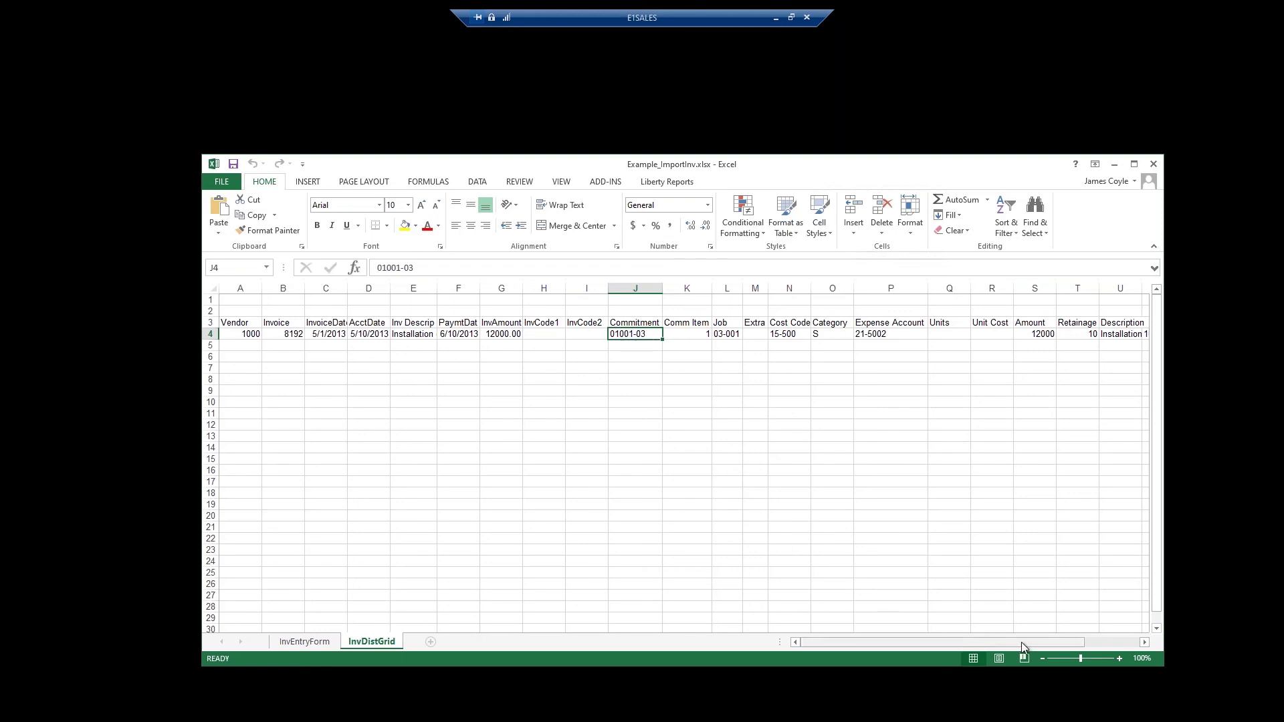
{"action": "left_click_drag", "start_coordinate": [1022, 642], "coordinate": [1064, 642]}
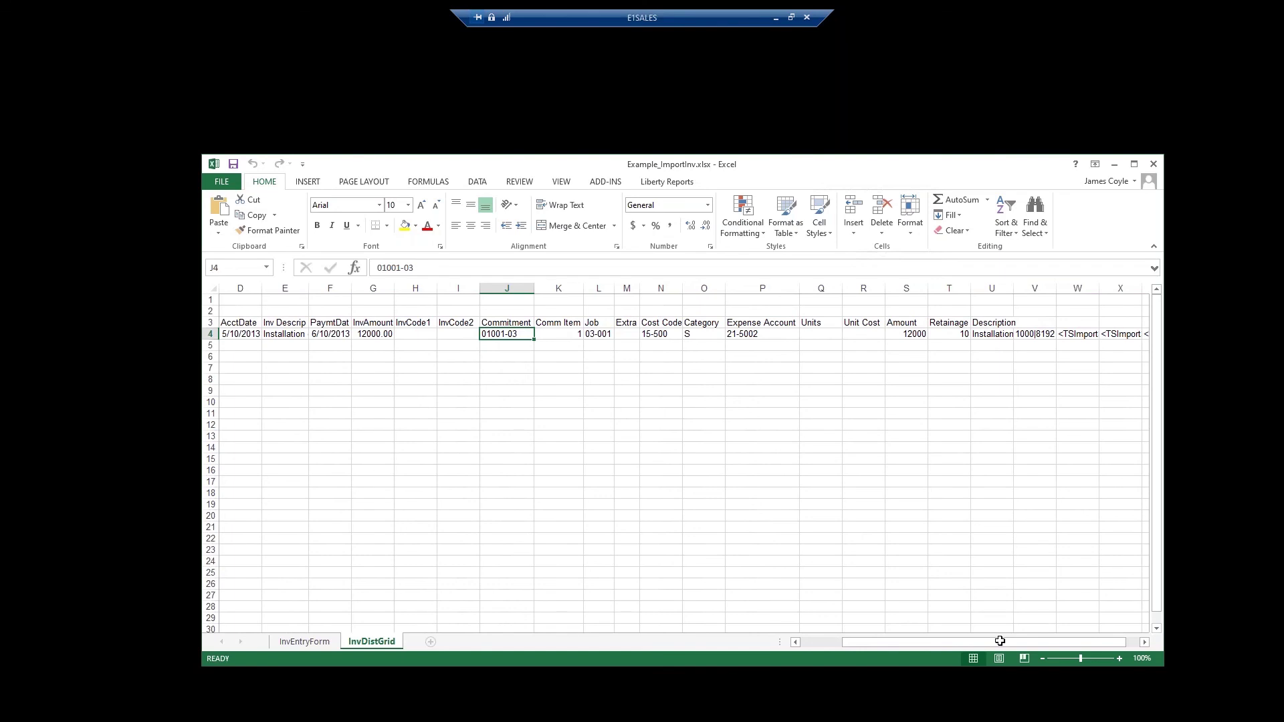
{"action": "left_click_drag", "start_coordinate": [999, 641], "coordinate": [1014, 641]}
{"action": "left_click", "coordinate": [1000, 333]}
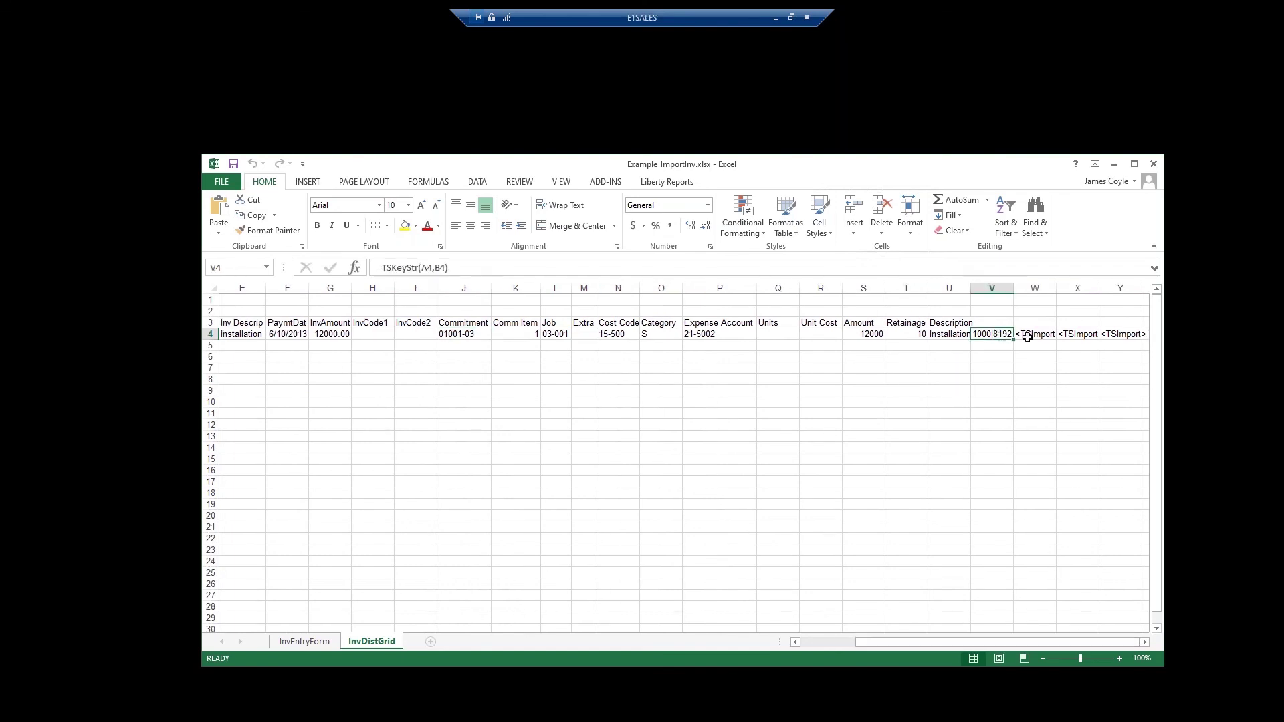
{"action": "left_click_drag", "start_coordinate": [1027, 336], "coordinate": [1111, 335]}
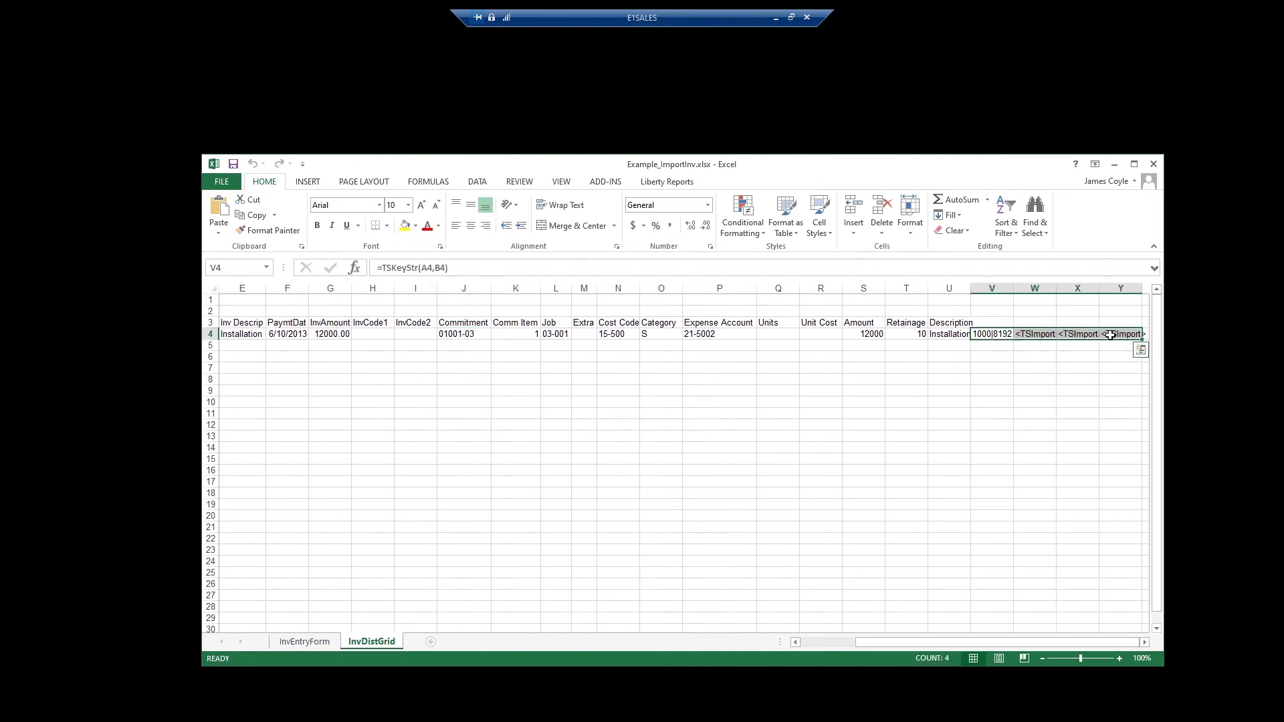
{"action": "left_click", "coordinate": [1073, 331]}
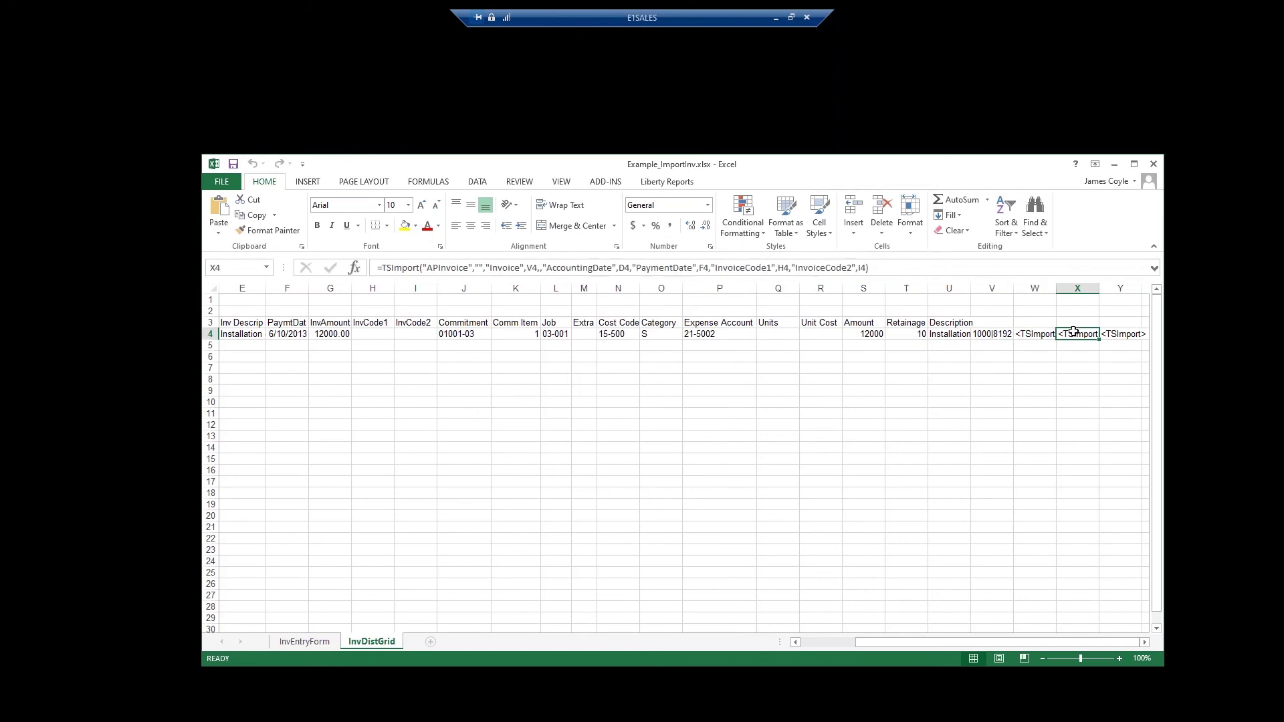
{"action": "left_click", "coordinate": [1110, 334]}
{"action": "left_click", "coordinate": [999, 334]}
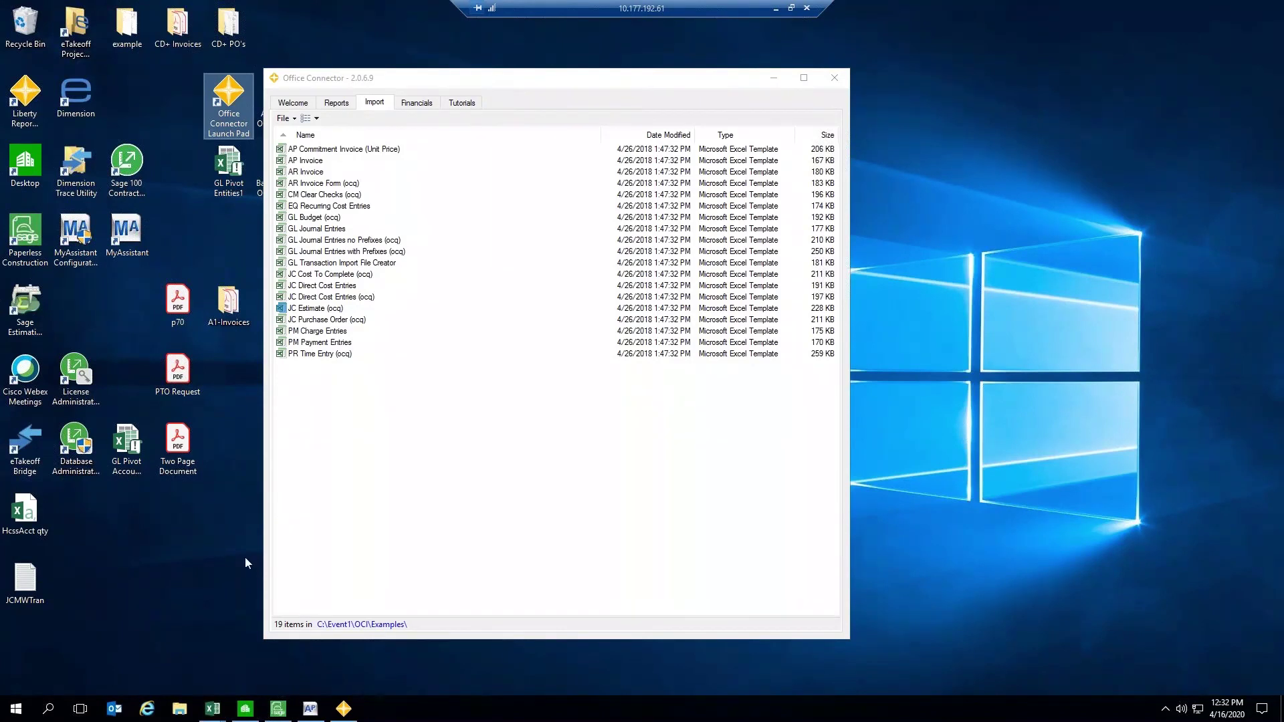
Step: Open a new blank Excel 2016 workbook in a maximized window and start the Office Connector Import Wizard
{"action": "right_click", "coordinate": [213, 708]}
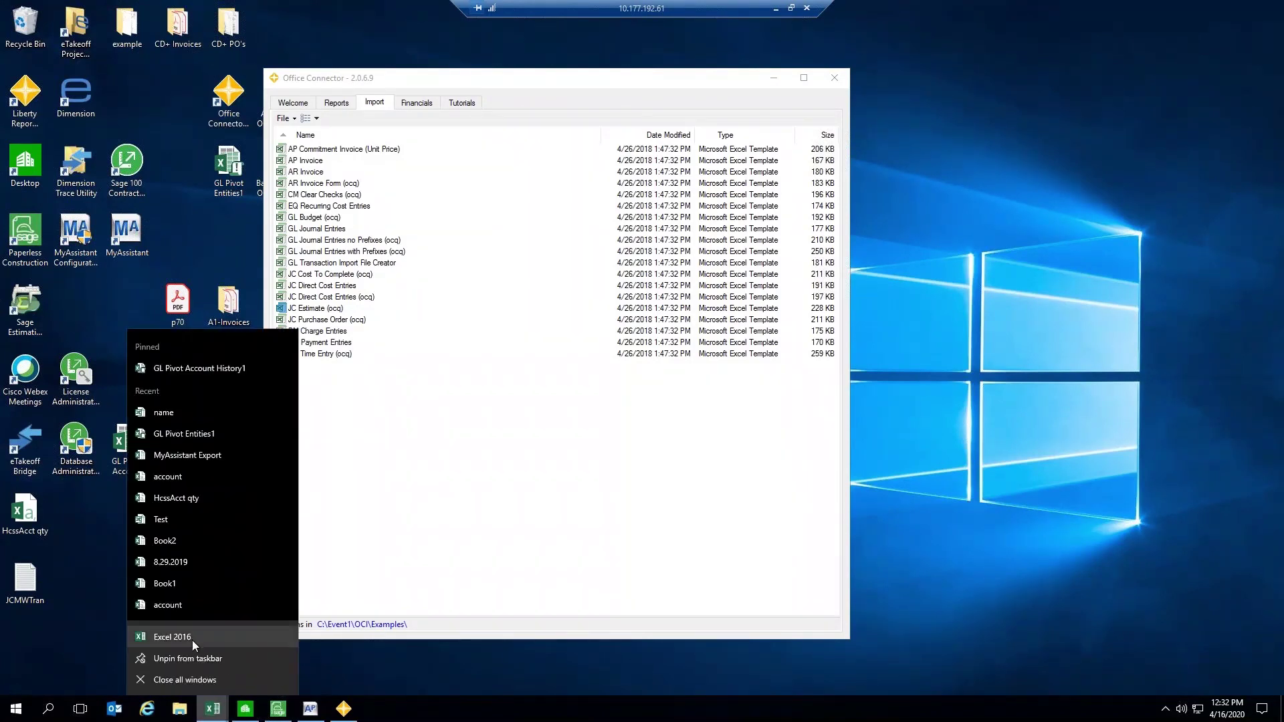
{"action": "left_click", "coordinate": [173, 638]}
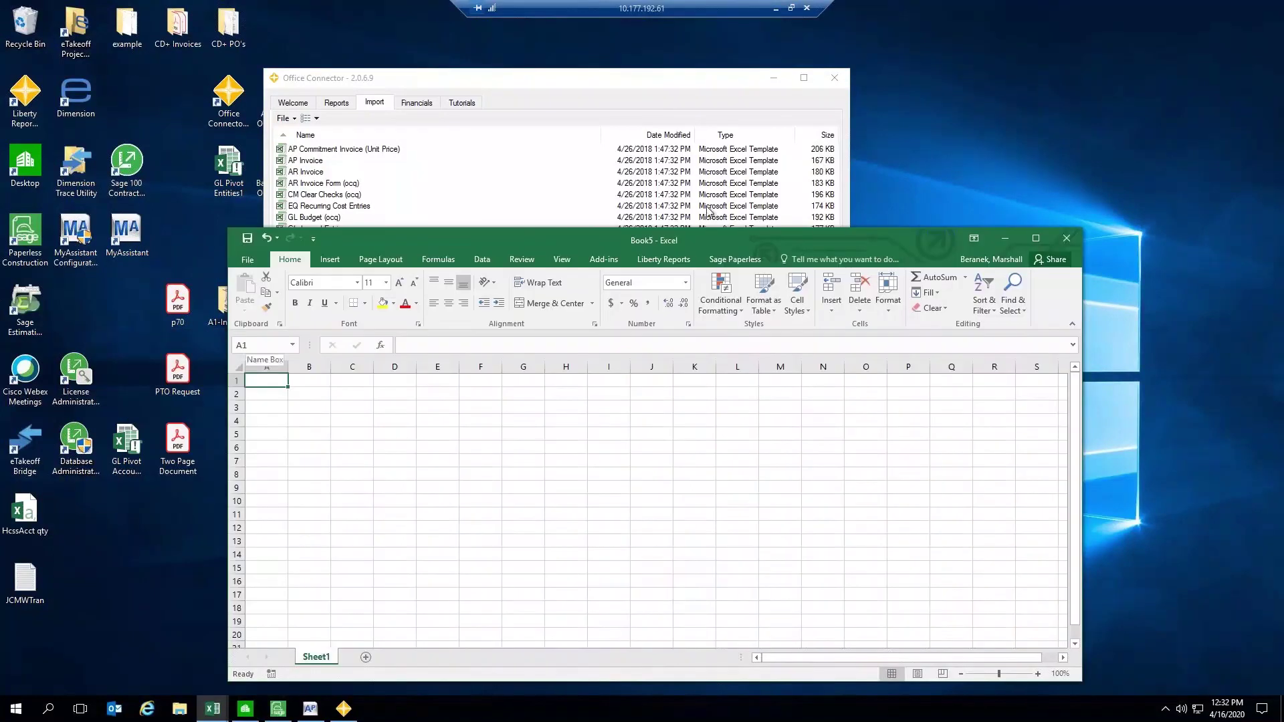
{"action": "left_click", "coordinate": [1042, 239]}
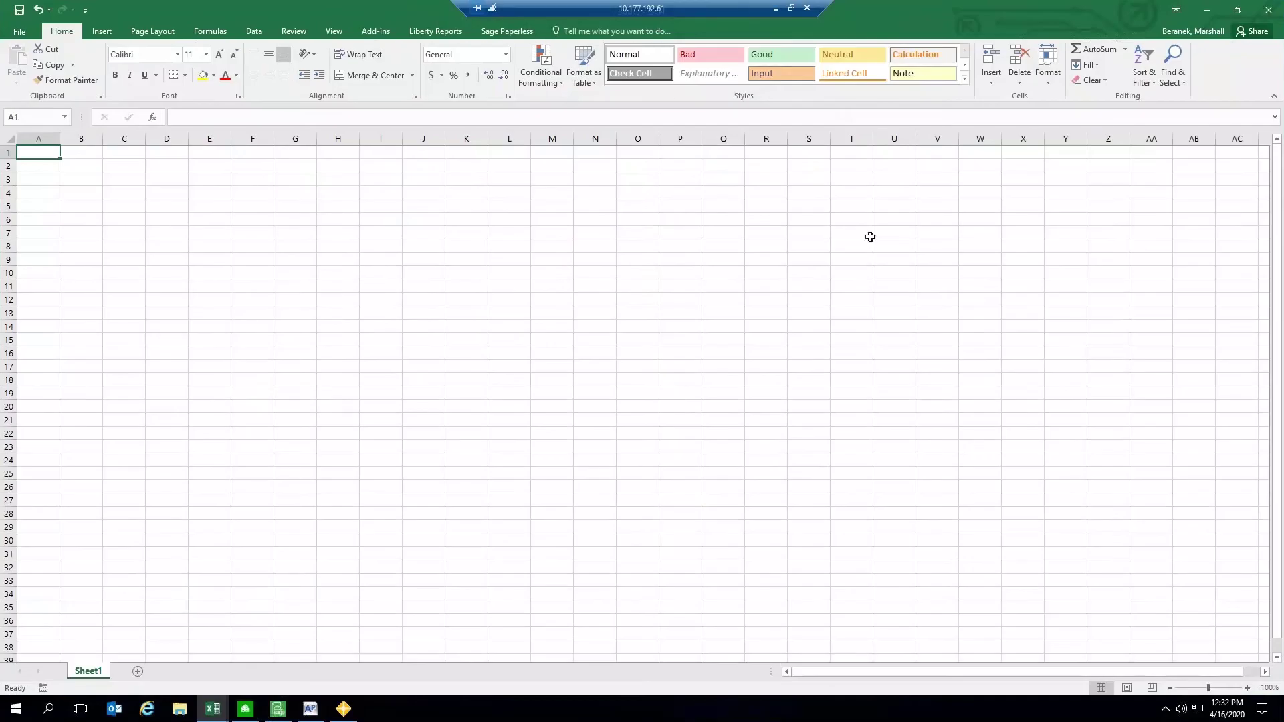
{"action": "left_click", "coordinate": [376, 32]}
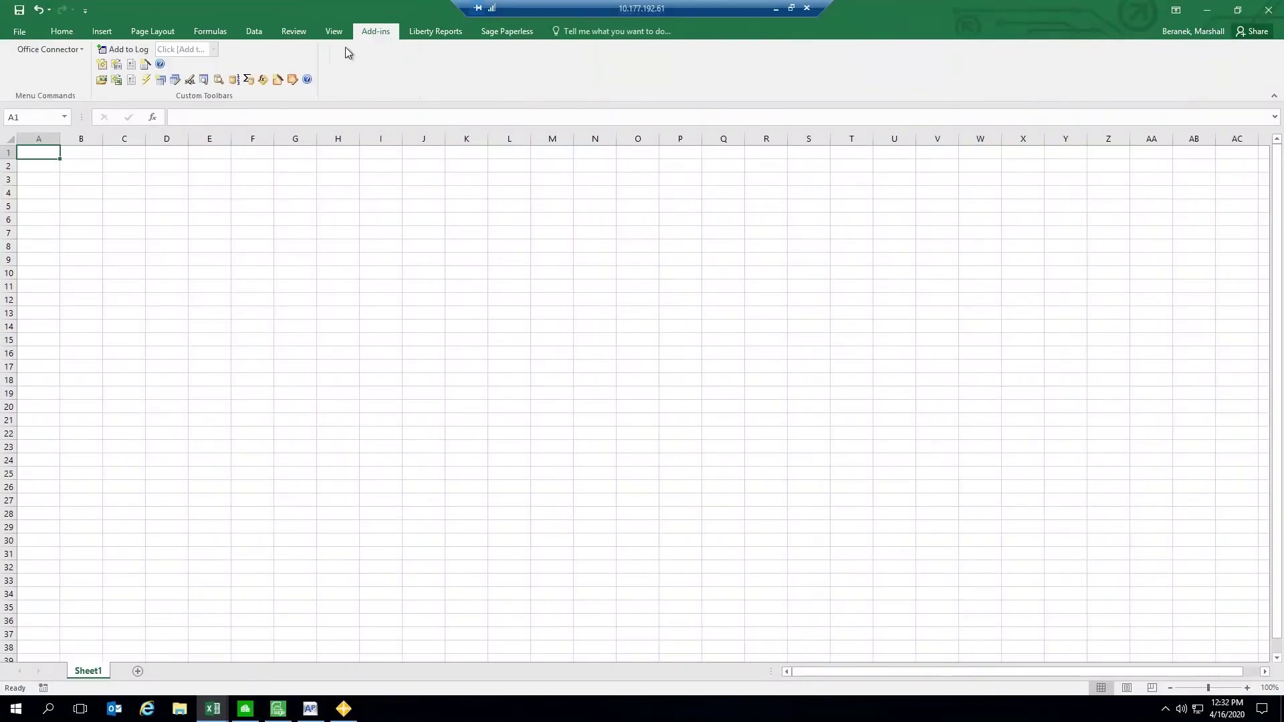
{"action": "left_click", "coordinate": [144, 64]}
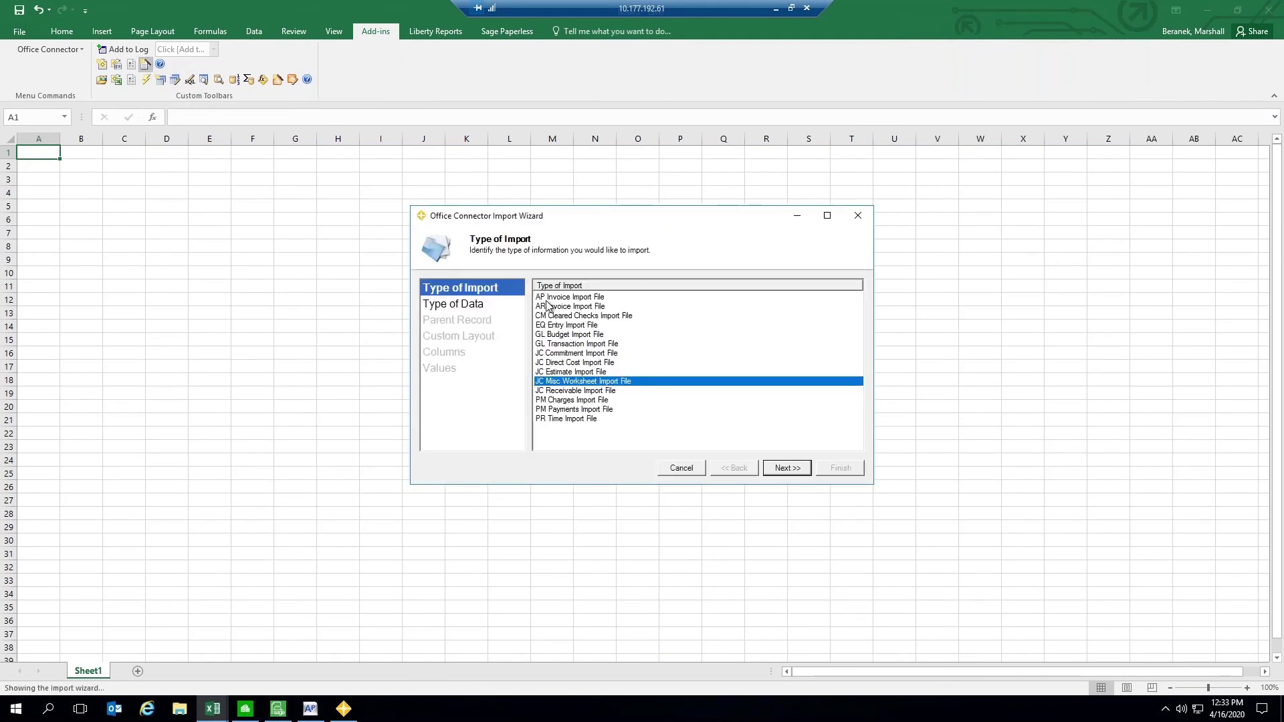
Step: Choose AP Invoice Import File as the import type and Invoice as the record type
{"action": "left_click", "coordinate": [579, 298]}
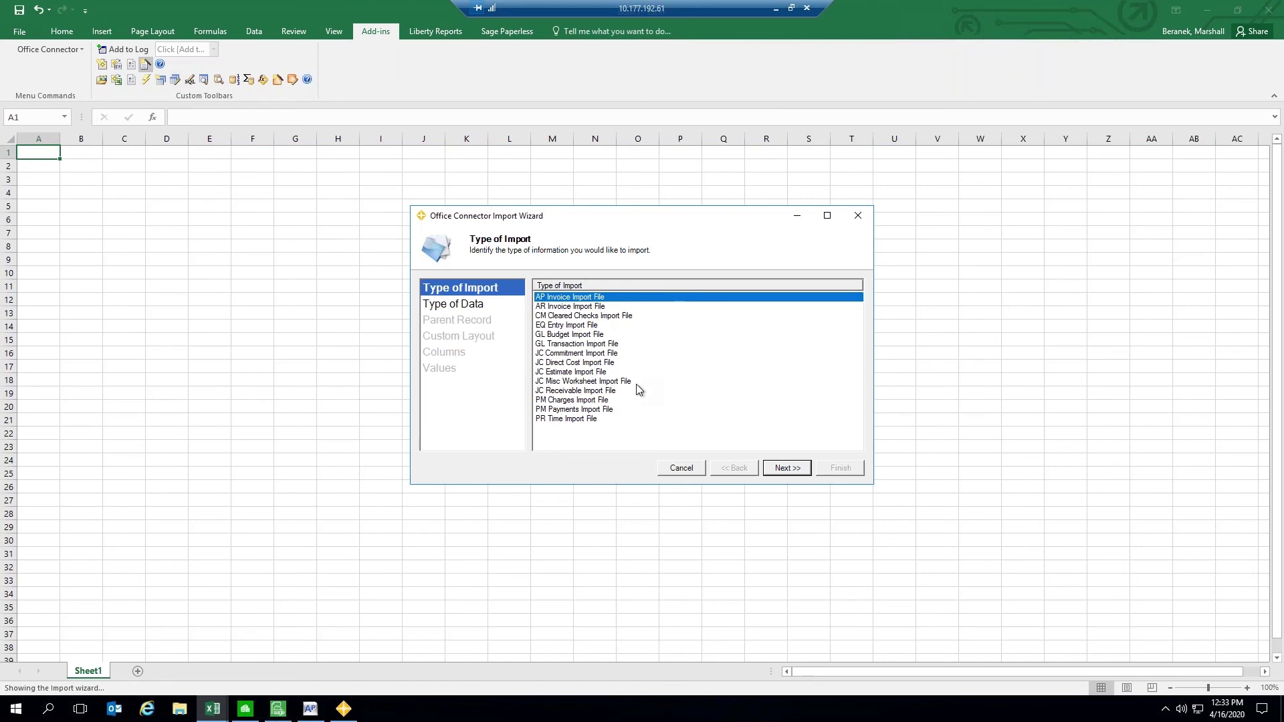
{"action": "left_click", "coordinate": [795, 468]}
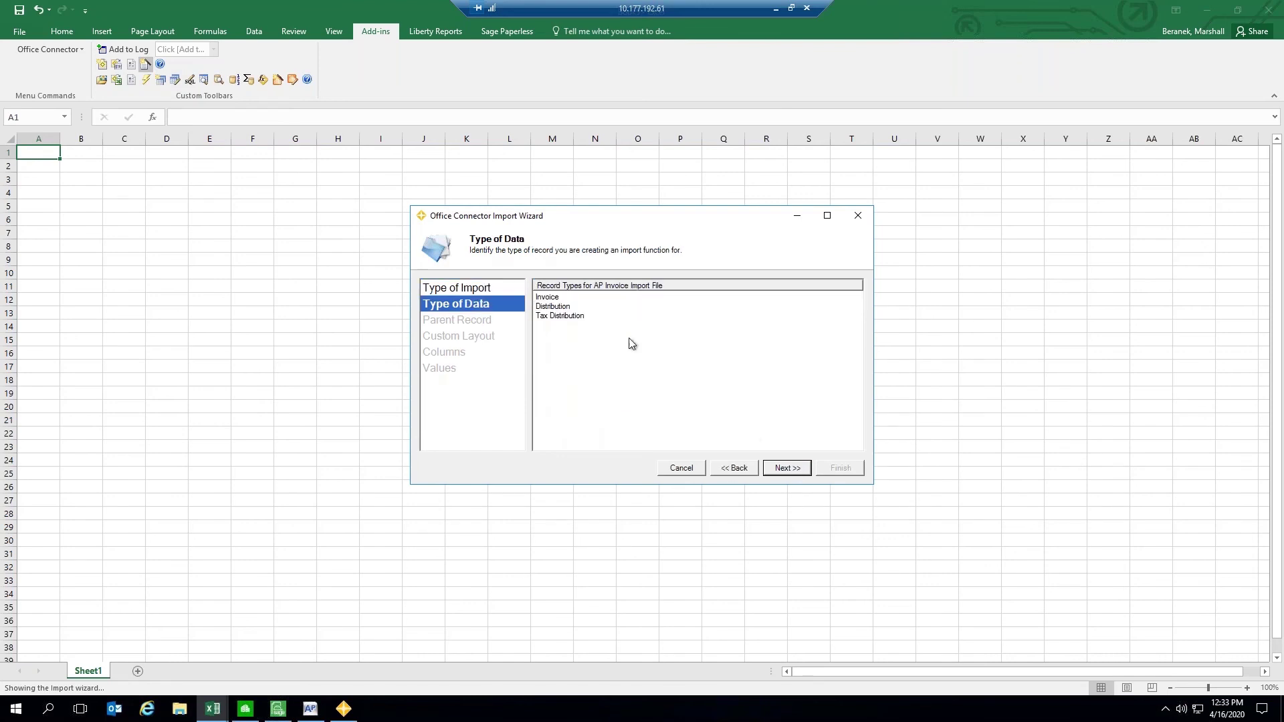
{"action": "left_click", "coordinate": [557, 298]}
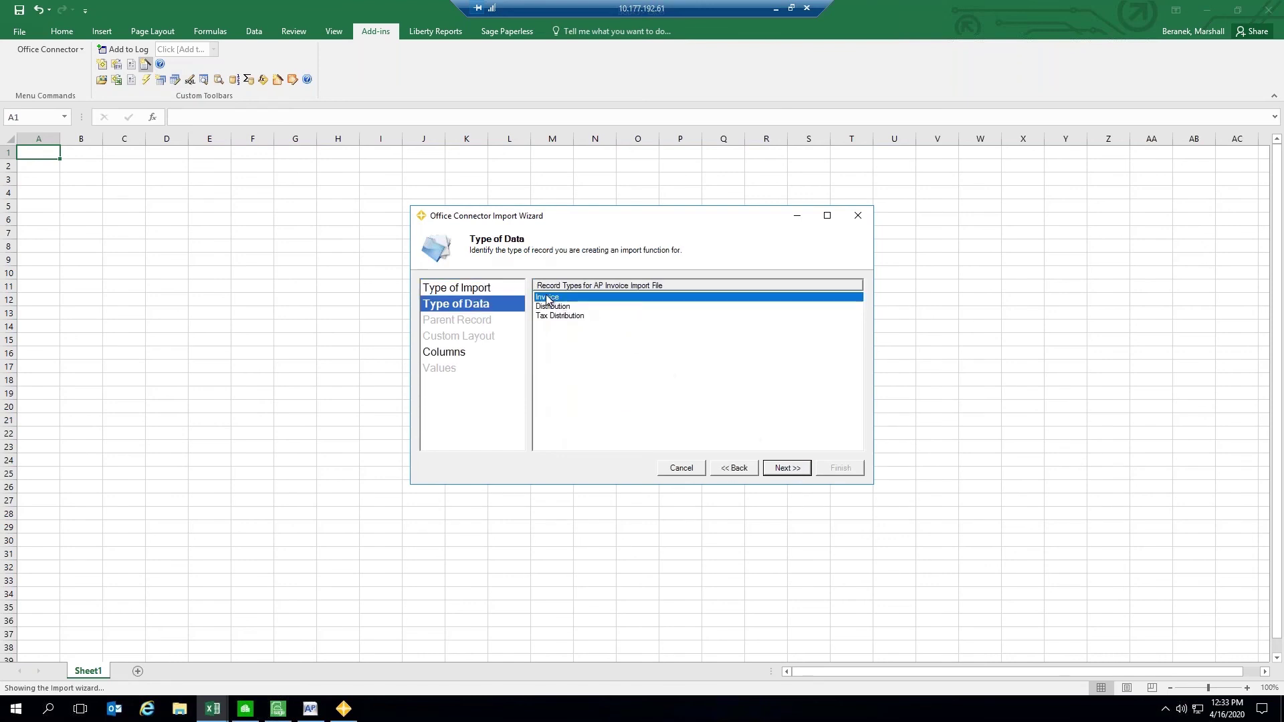
{"action": "left_click", "coordinate": [788, 468]}
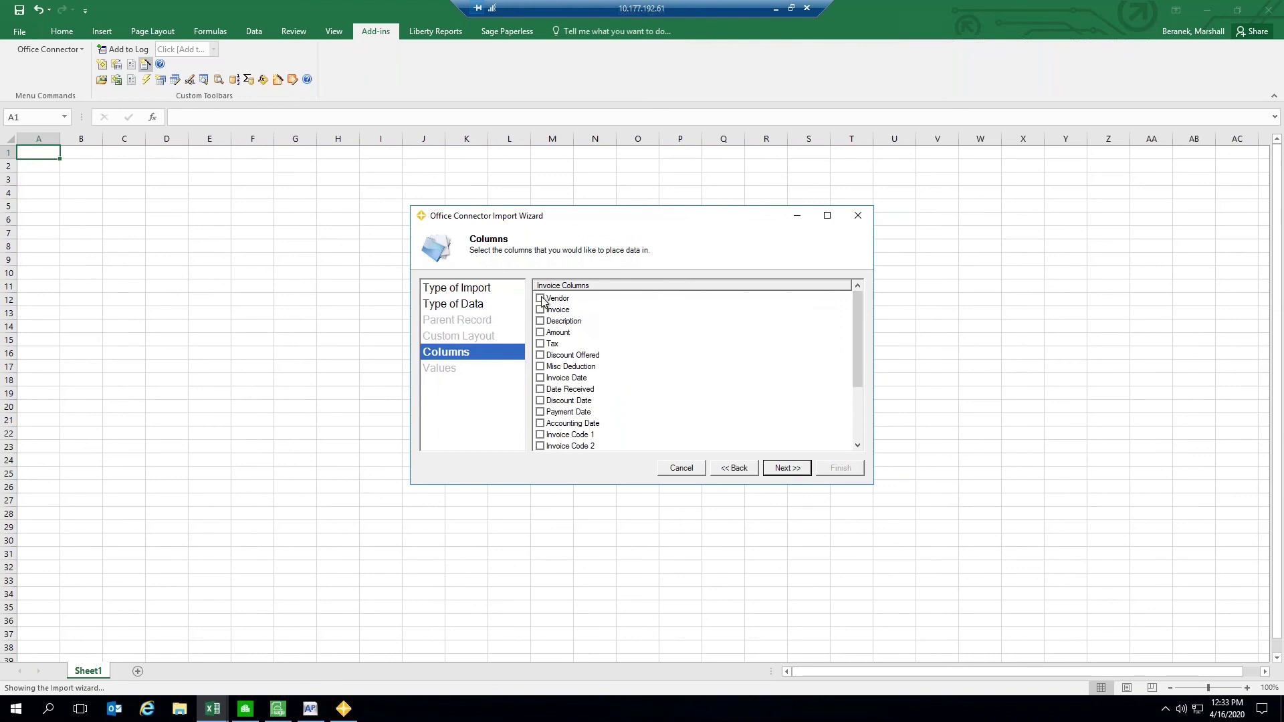
Step: Include Vendor, Invoice, Description, Amount, Tax, Discount Offered, Misc Deduction, Invoice Date, Date Received, Discount Date and Payment Date, and continue to the values stage
{"action": "scroll", "coordinate": [579, 354], "scroll_direction": "down", "scroll_amount": 3}
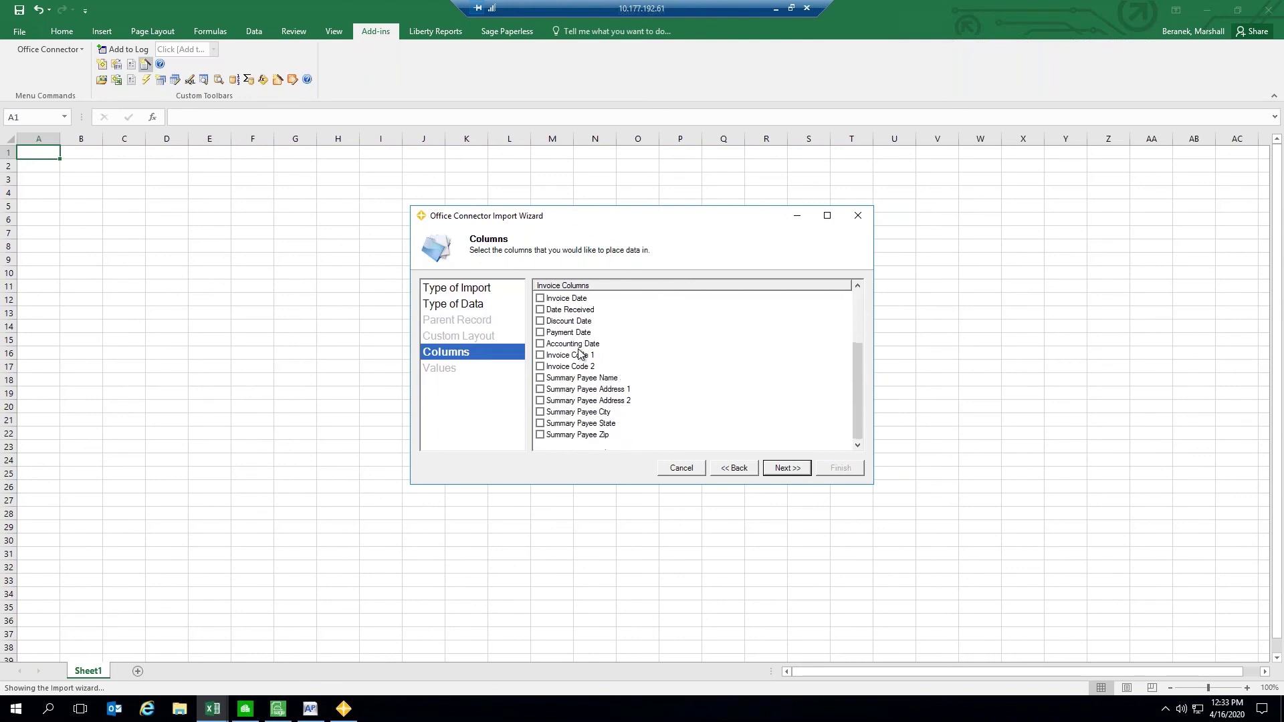
{"action": "scroll", "coordinate": [586, 414], "scroll_direction": "up", "scroll_amount": 3}
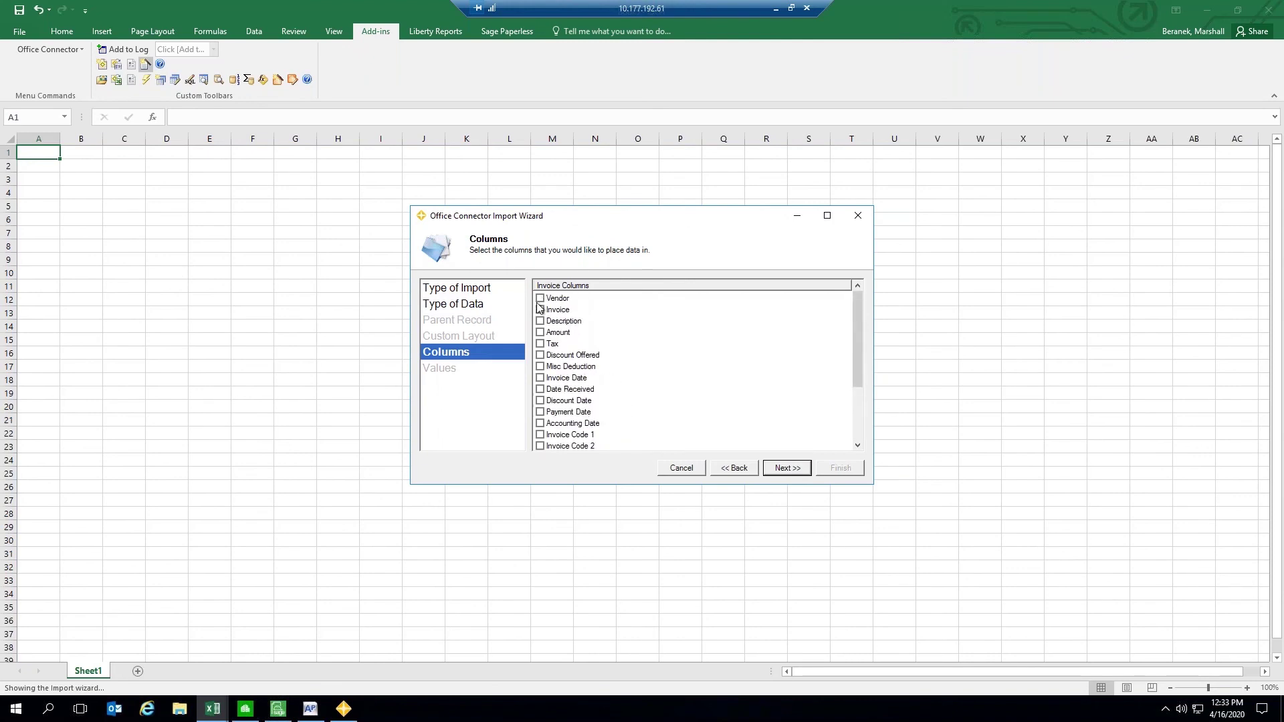
{"action": "left_click", "coordinate": [543, 298]}
{"action": "left_click", "coordinate": [543, 310]}
{"action": "left_click", "coordinate": [543, 321]}
{"action": "left_click", "coordinate": [544, 333]}
{"action": "left_click", "coordinate": [543, 343]}
{"action": "left_click", "coordinate": [543, 355]}
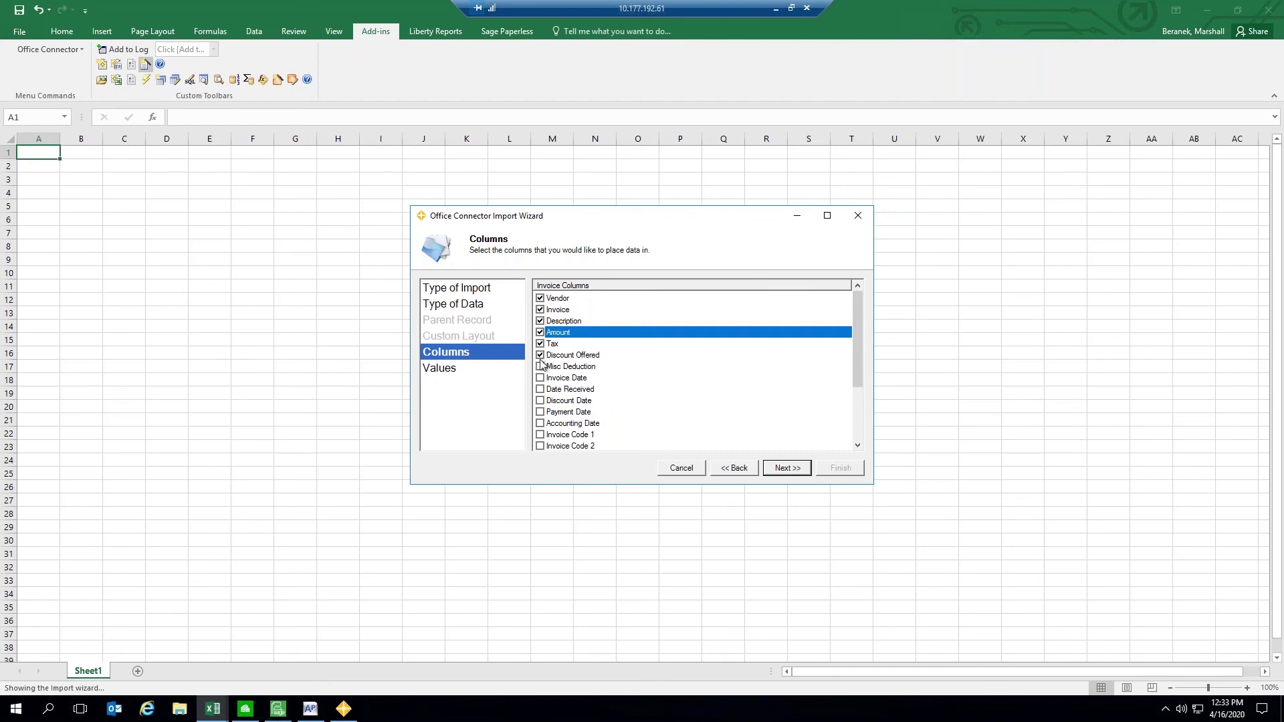
{"action": "left_click", "coordinate": [541, 367]}
{"action": "left_click", "coordinate": [541, 379]}
{"action": "left_click", "coordinate": [541, 390]}
{"action": "left_click", "coordinate": [541, 400]}
{"action": "left_click", "coordinate": [787, 468]}
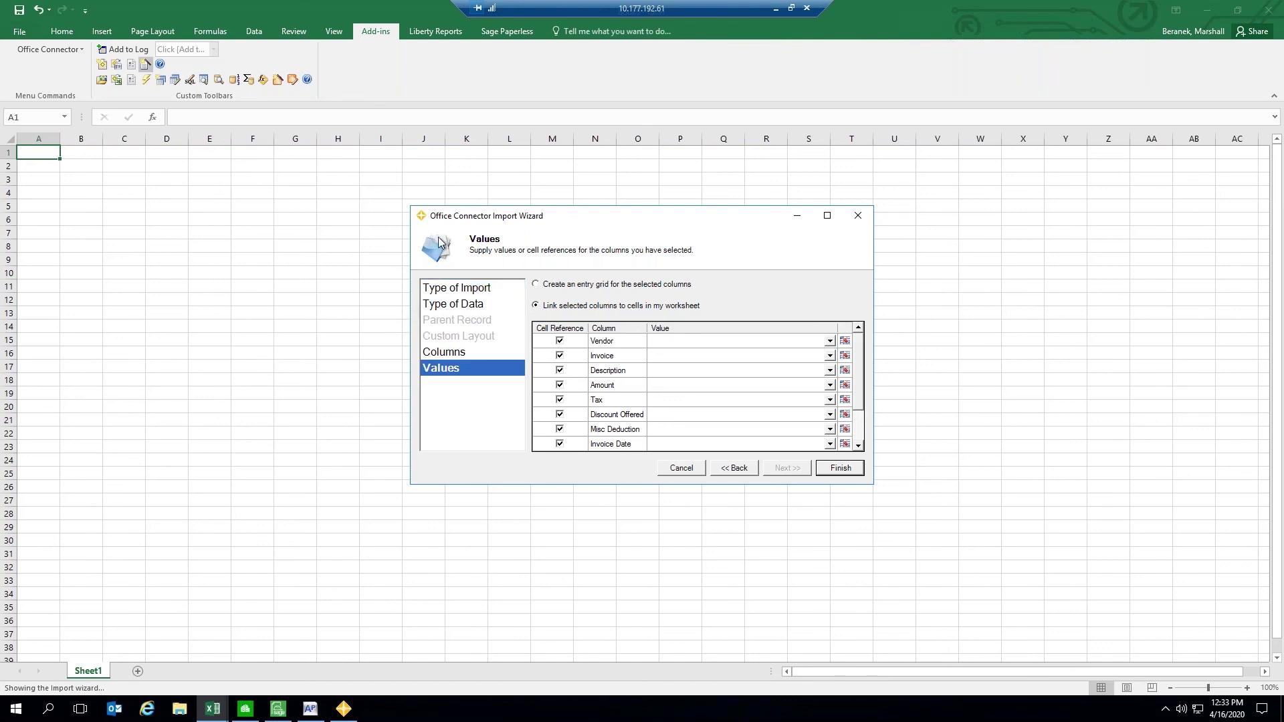
Step: Try linking the Vendor column to cell B3 and the Invoice column to cell C3
{"action": "left_click", "coordinate": [844, 342]}
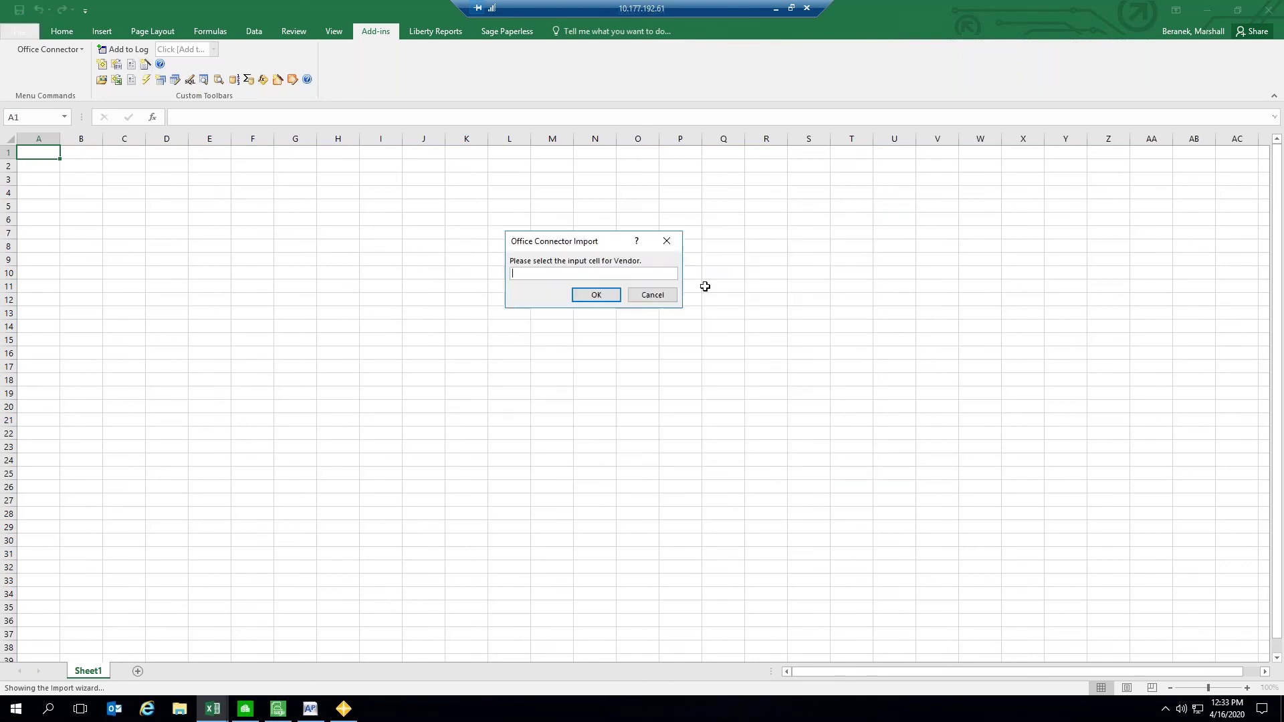
{"action": "left_click", "coordinate": [88, 180]}
{"action": "left_click", "coordinate": [592, 295]}
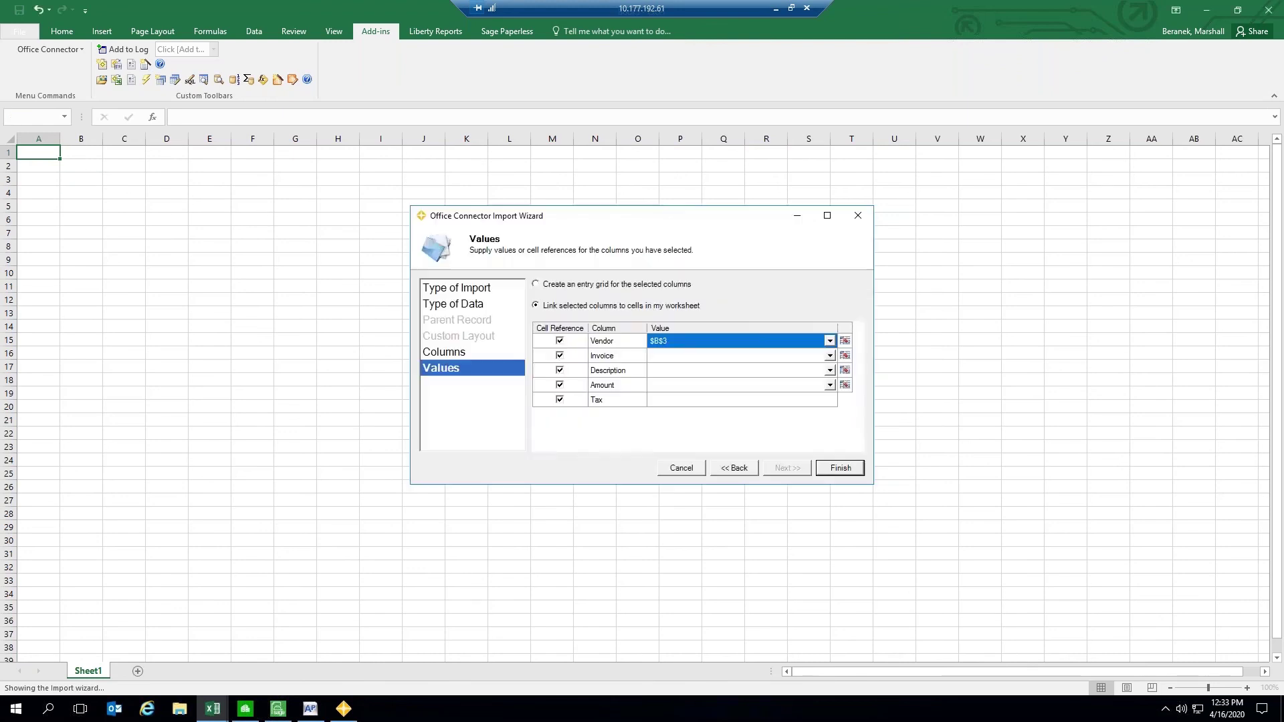
{"action": "left_click", "coordinate": [846, 356]}
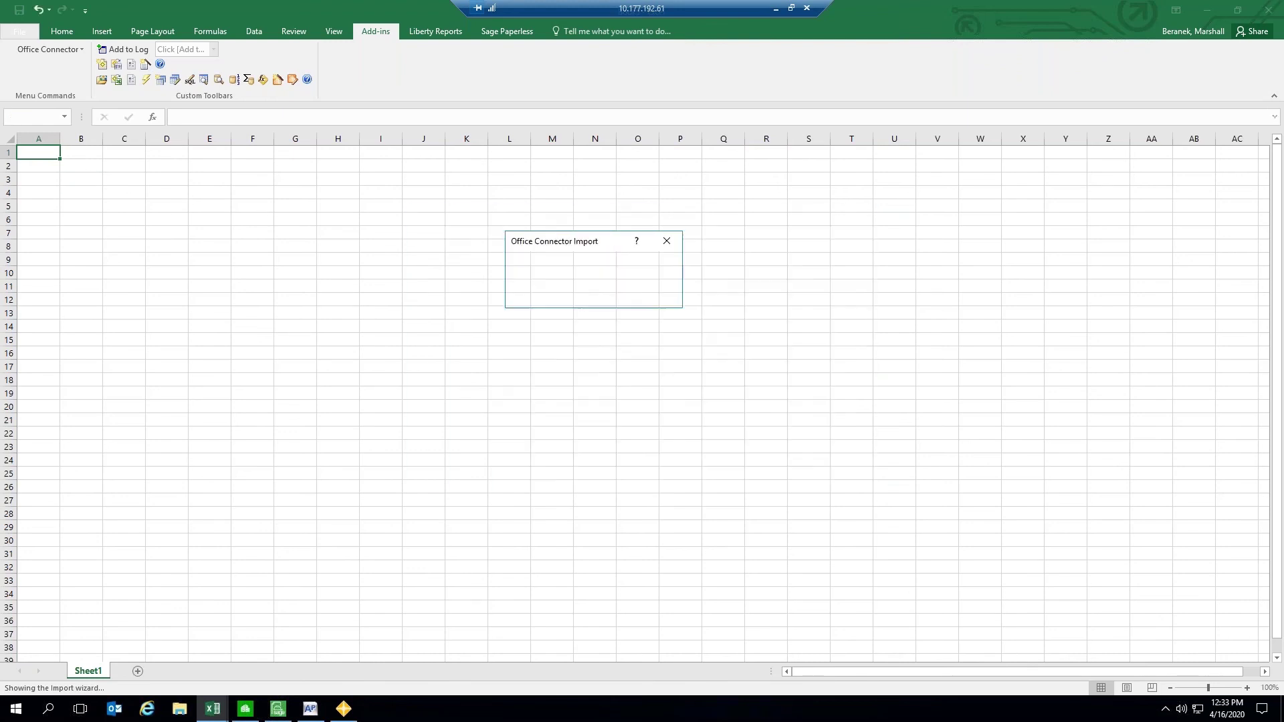
{"action": "left_click", "coordinate": [128, 178]}
{"action": "left_click", "coordinate": [592, 295]}
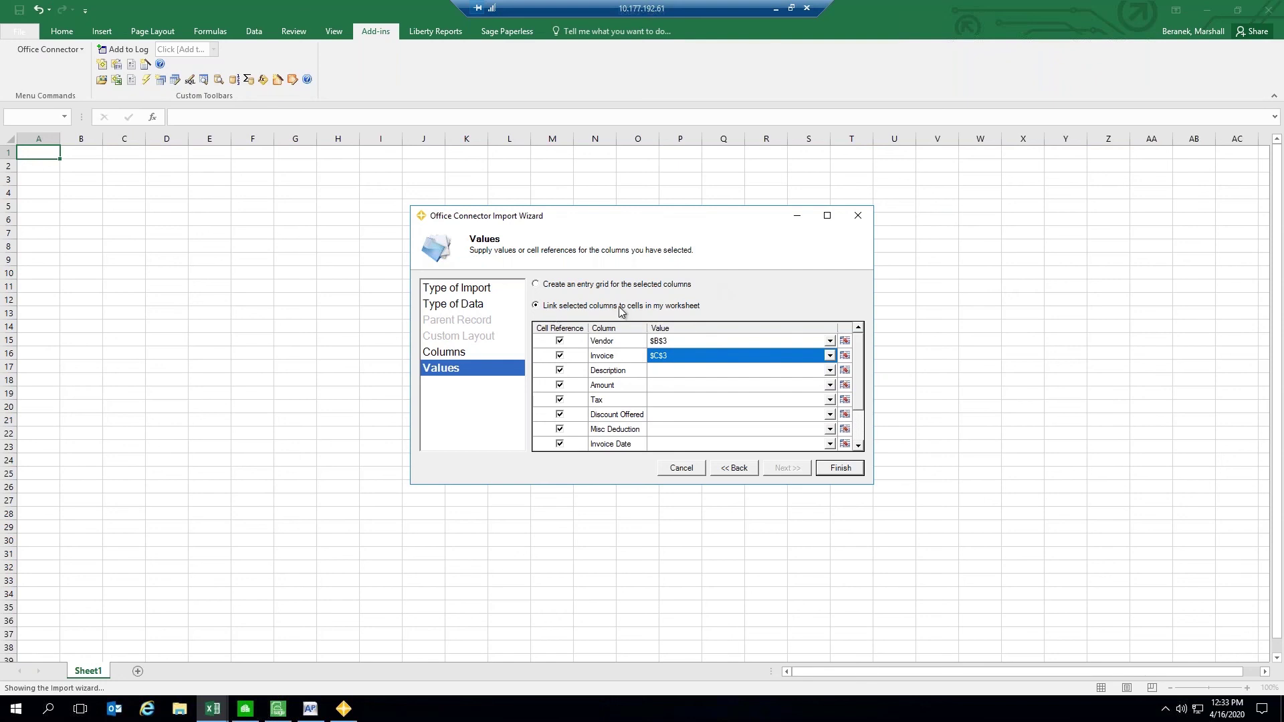
Step: Create an entry grid for the selected invoice columns, finish the wizard and dismiss the notification
{"action": "left_click", "coordinate": [536, 284]}
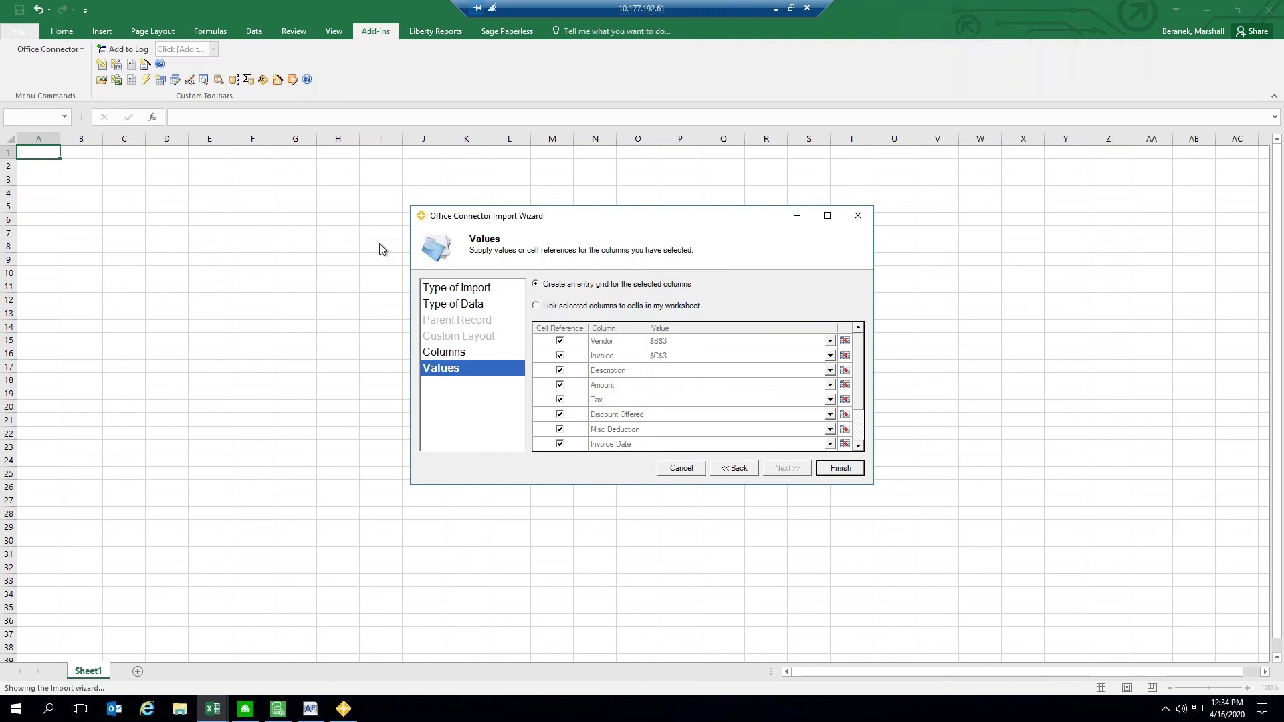
{"action": "left_click", "coordinate": [841, 468]}
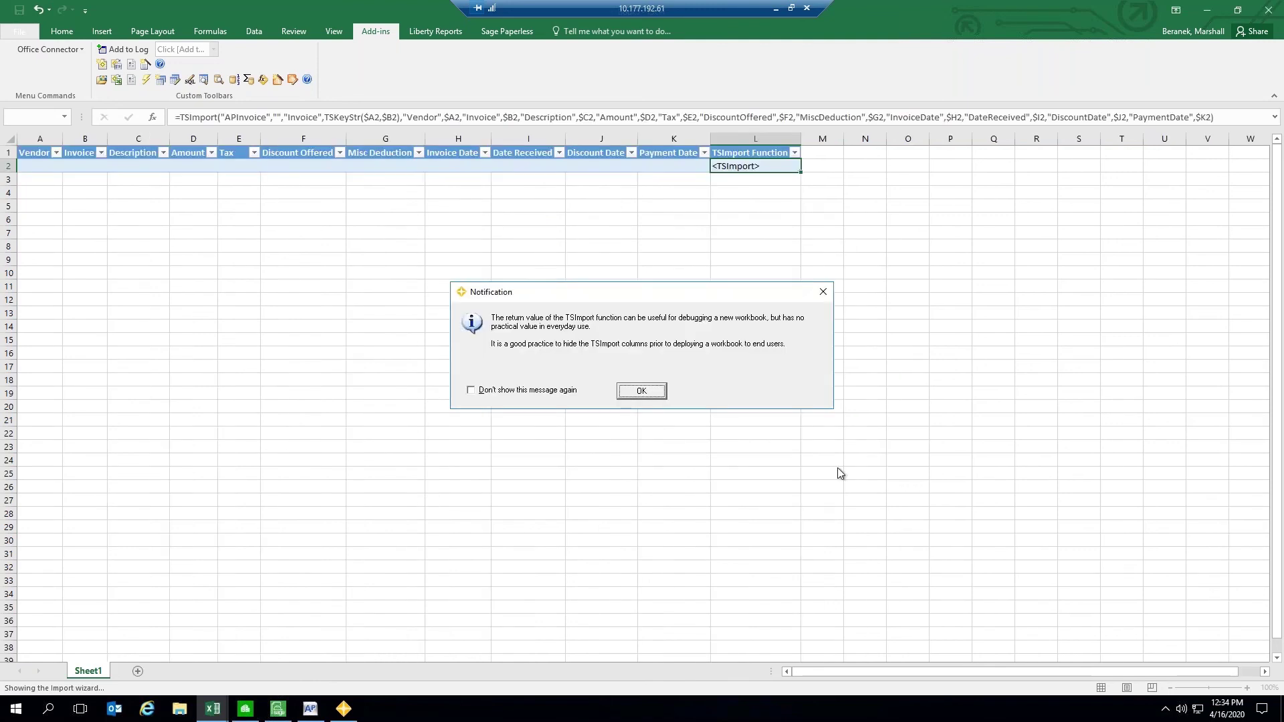
{"action": "left_click", "coordinate": [641, 392]}
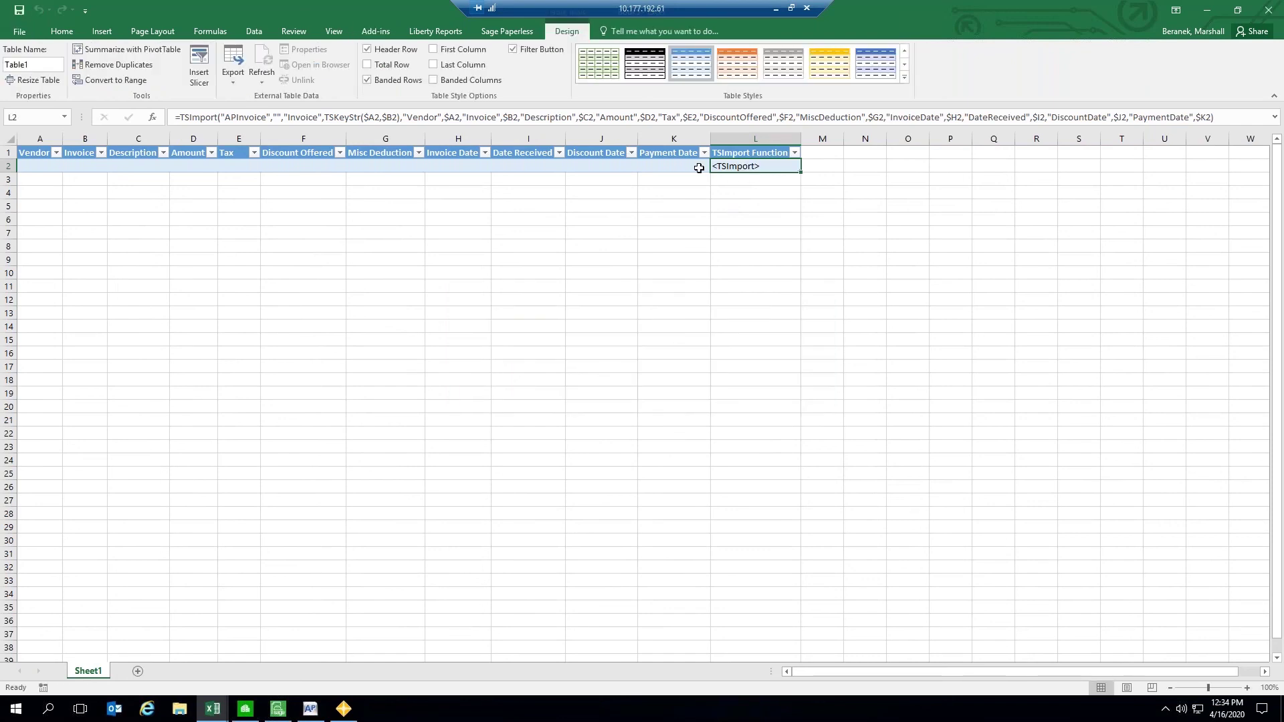
Step: Examine the input cells of the generated invoice grid under Vendor, Invoice, Description, Amount and Tax
{"action": "left_click_drag", "start_coordinate": [685, 167], "coordinate": [26, 164]}
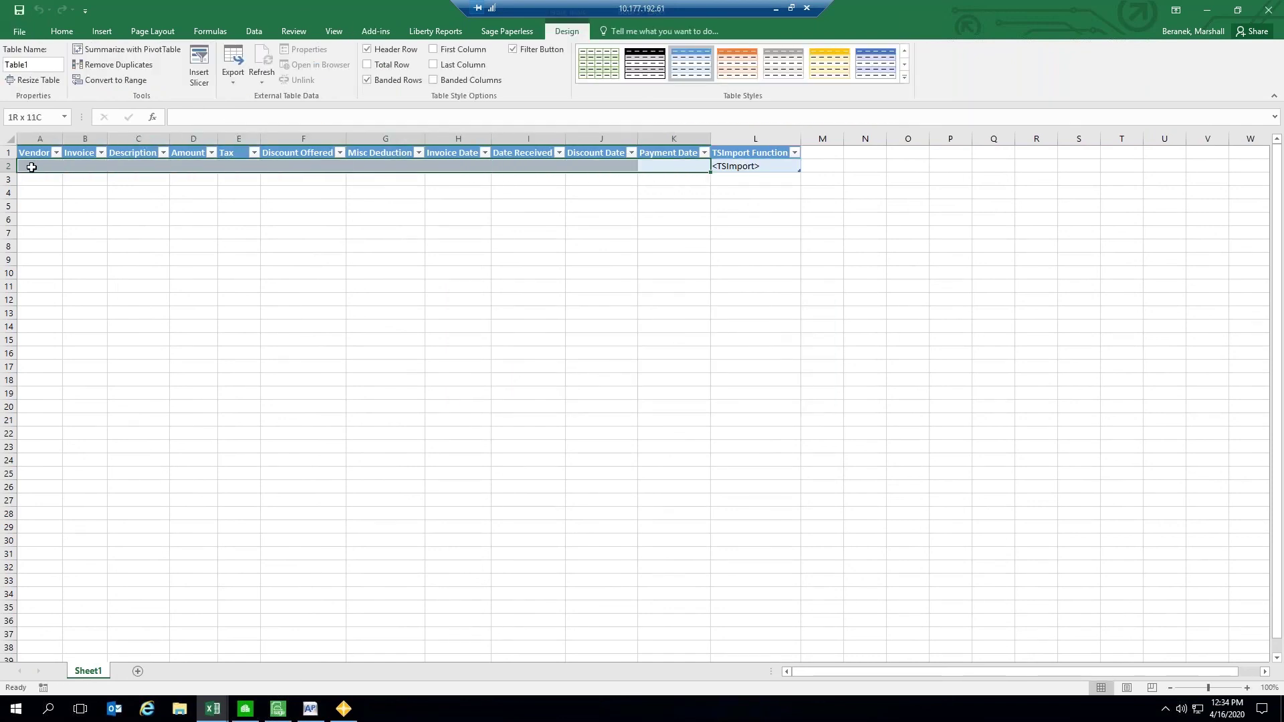
{"action": "left_click", "coordinate": [88, 175]}
{"action": "left_click", "coordinate": [45, 164]}
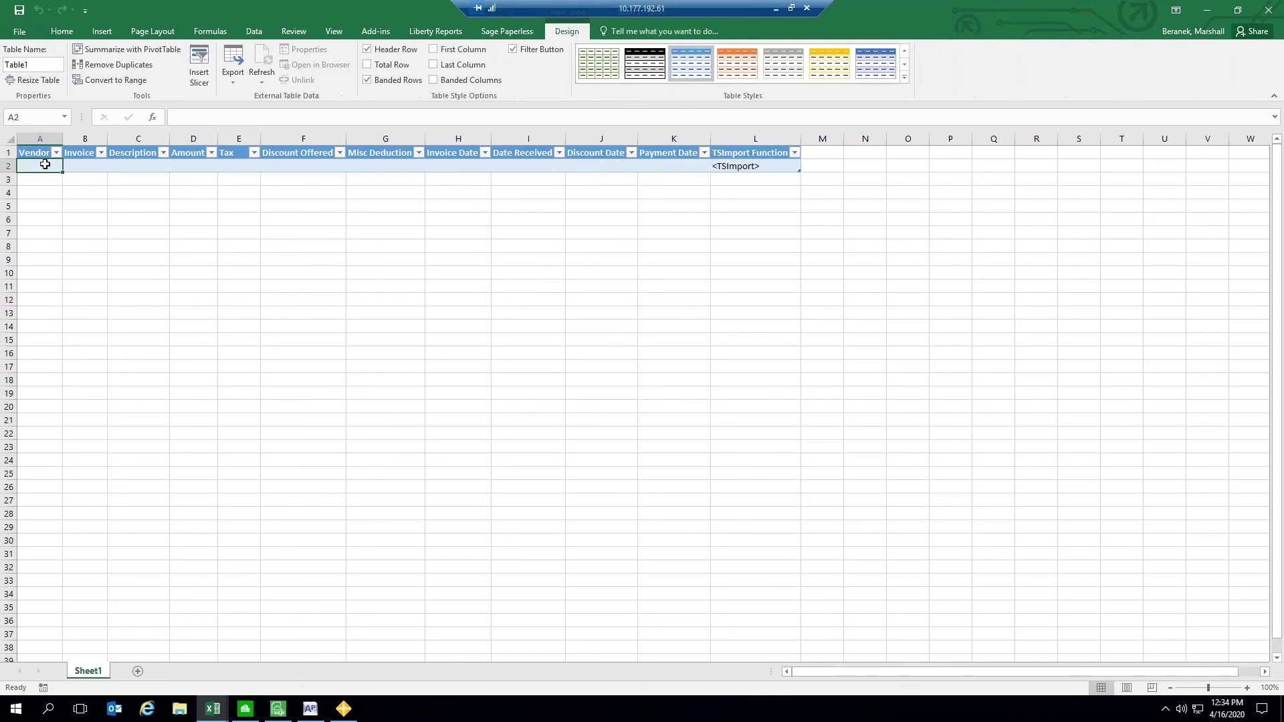
{"action": "left_click", "coordinate": [83, 166]}
{"action": "left_click", "coordinate": [128, 169]}
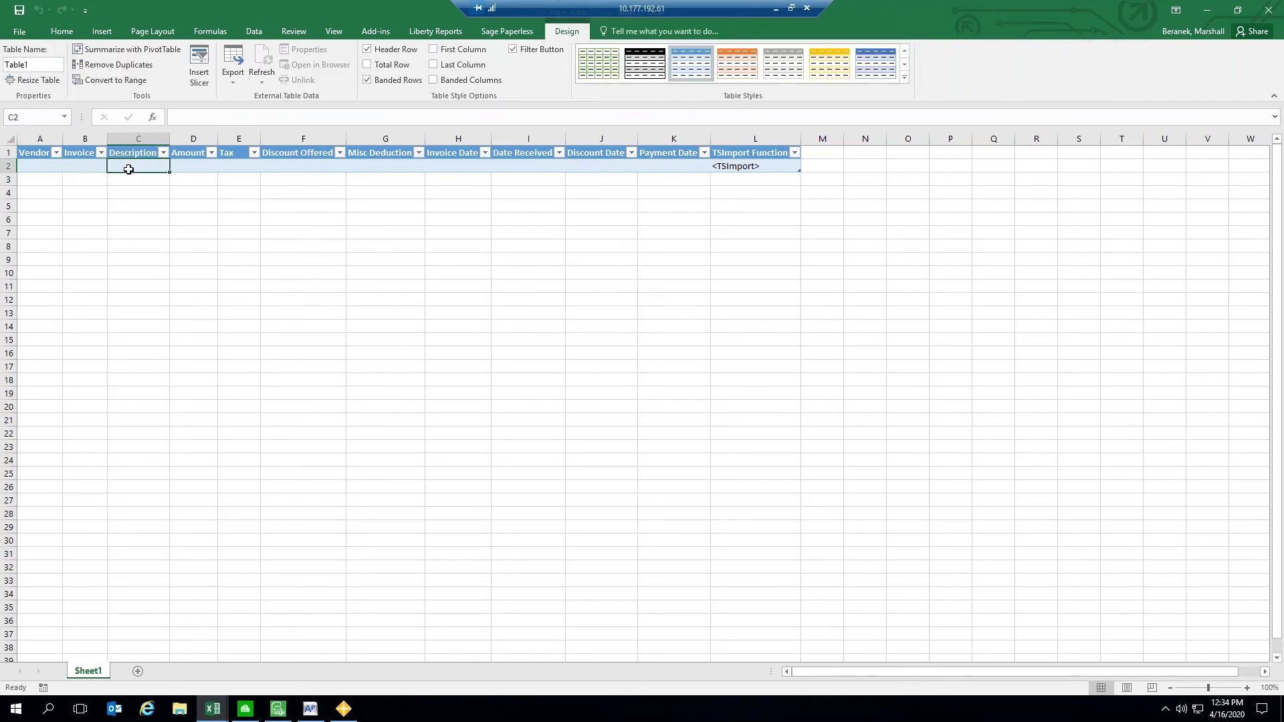
{"action": "left_click", "coordinate": [190, 166]}
{"action": "left_click", "coordinate": [229, 170]}
{"action": "left_click", "coordinate": [40, 165]}
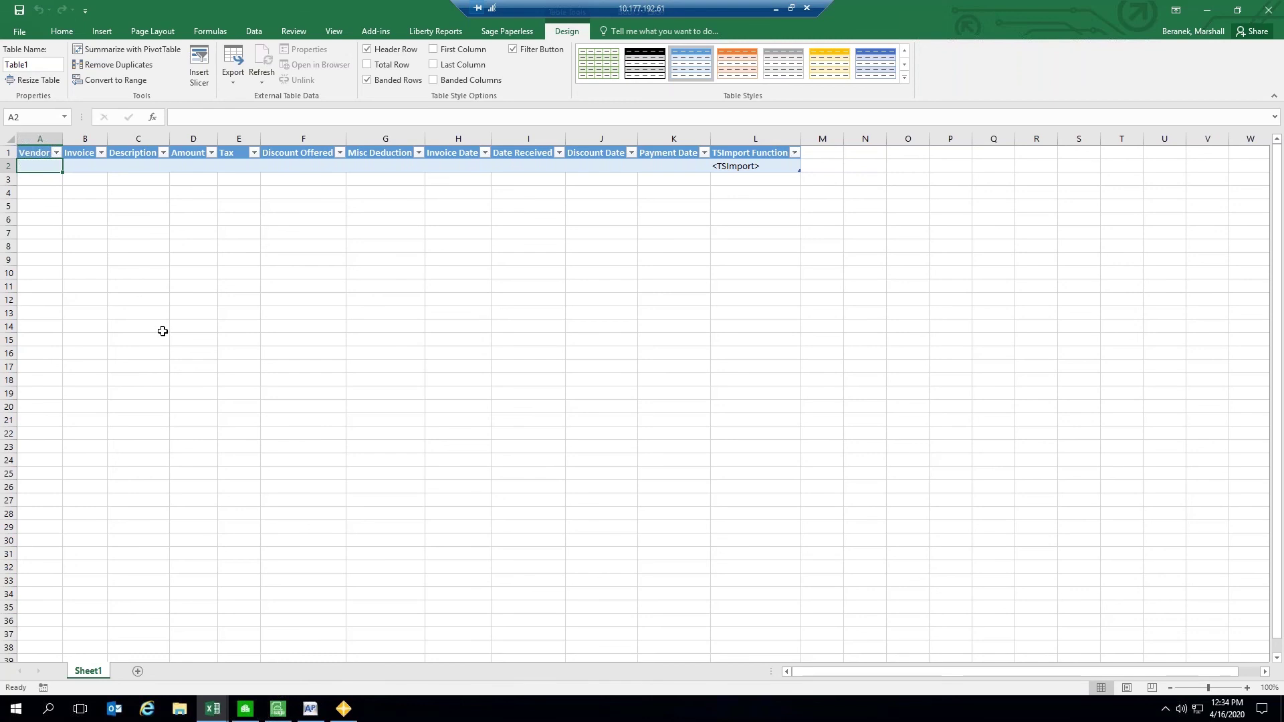
Step: Add a new worksheet, enter the title "Vendor List" in cell B3, and widen column B to fit it
{"action": "left_click", "coordinate": [138, 671]}
{"action": "left_click", "coordinate": [83, 176]}
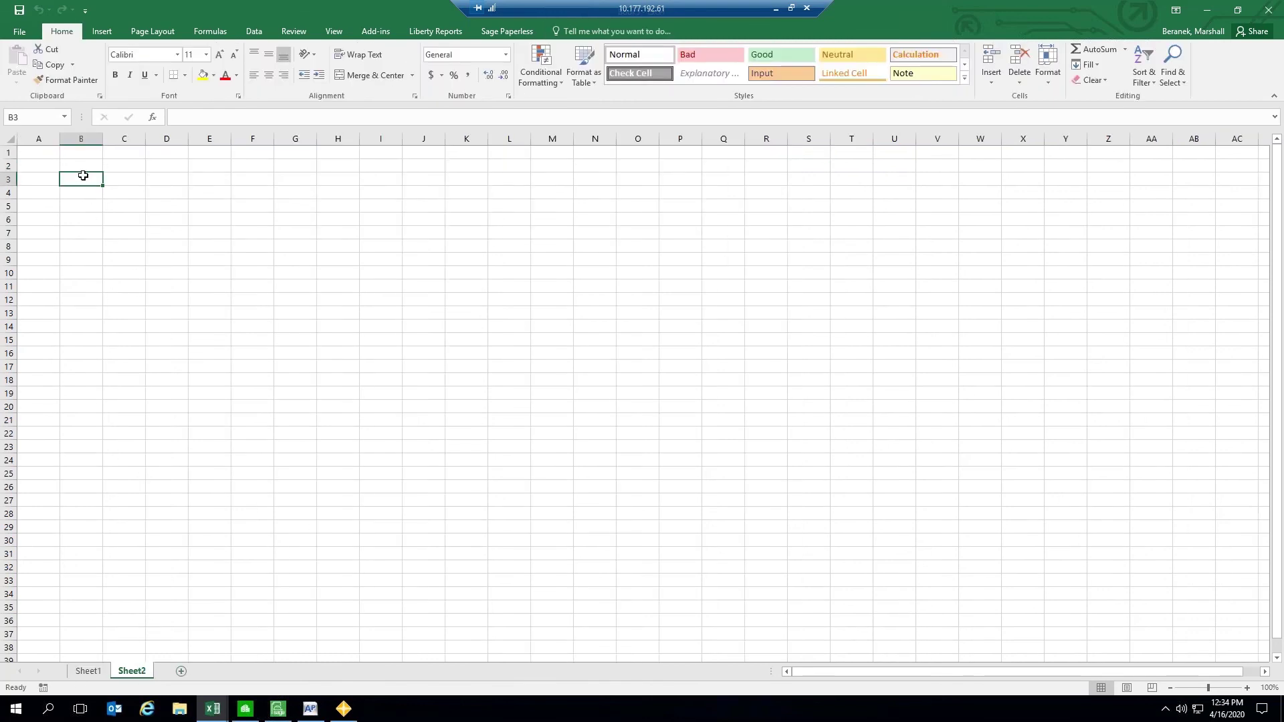
{"action": "type", "text": "V"}
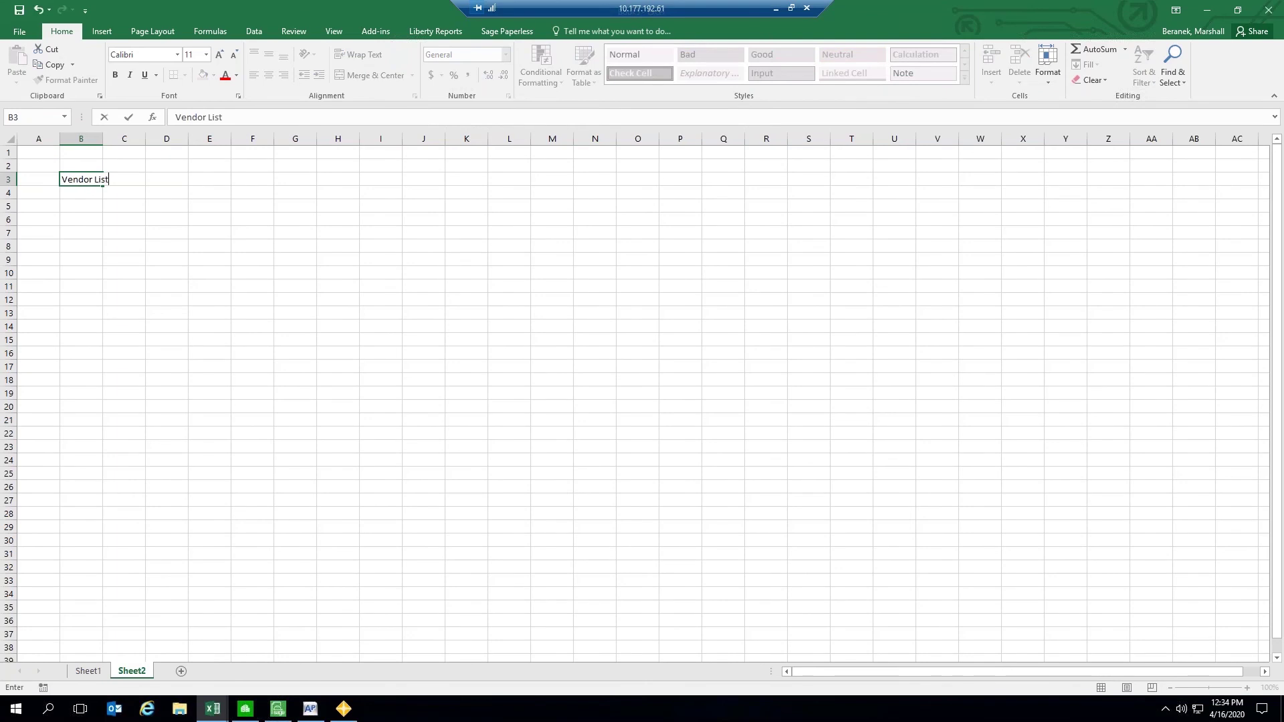
{"action": "type", "text": "endor List"}
{"action": "key", "text": "Tab"}
{"action": "left_click", "coordinate": [92, 192]}
{"action": "left_click_drag", "start_coordinate": [102, 142], "coordinate": [111, 142]}
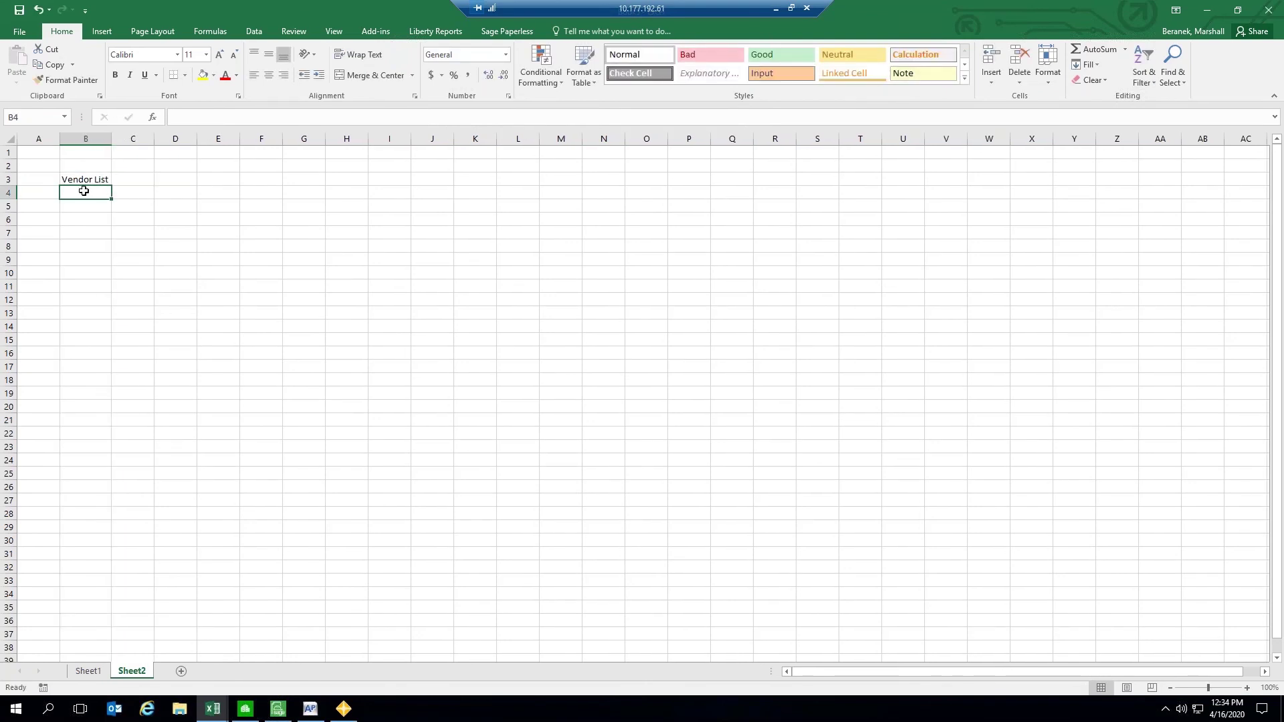
Step: Start an Office Connector query at cell B4 for a Very Good Construction Co, using the AP Vendor table
{"action": "left_click", "coordinate": [372, 29]}
{"action": "left_click", "coordinate": [161, 80]}
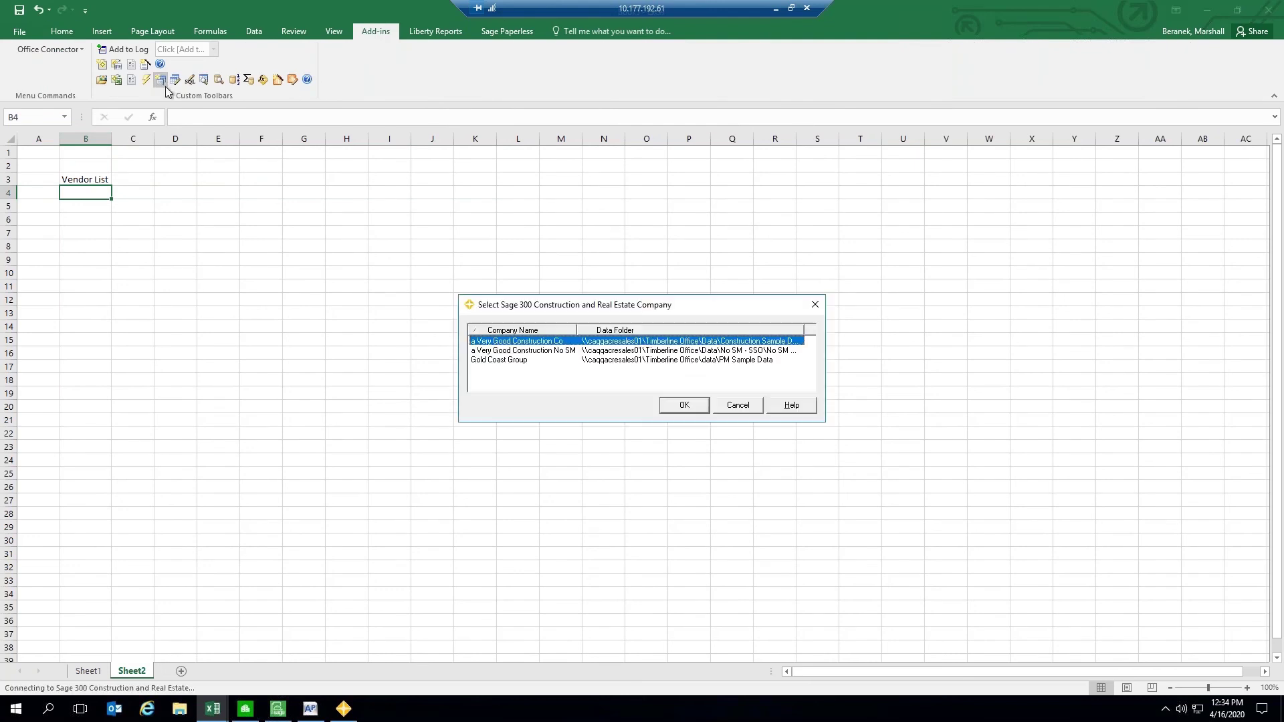
{"action": "left_click", "coordinate": [676, 405]}
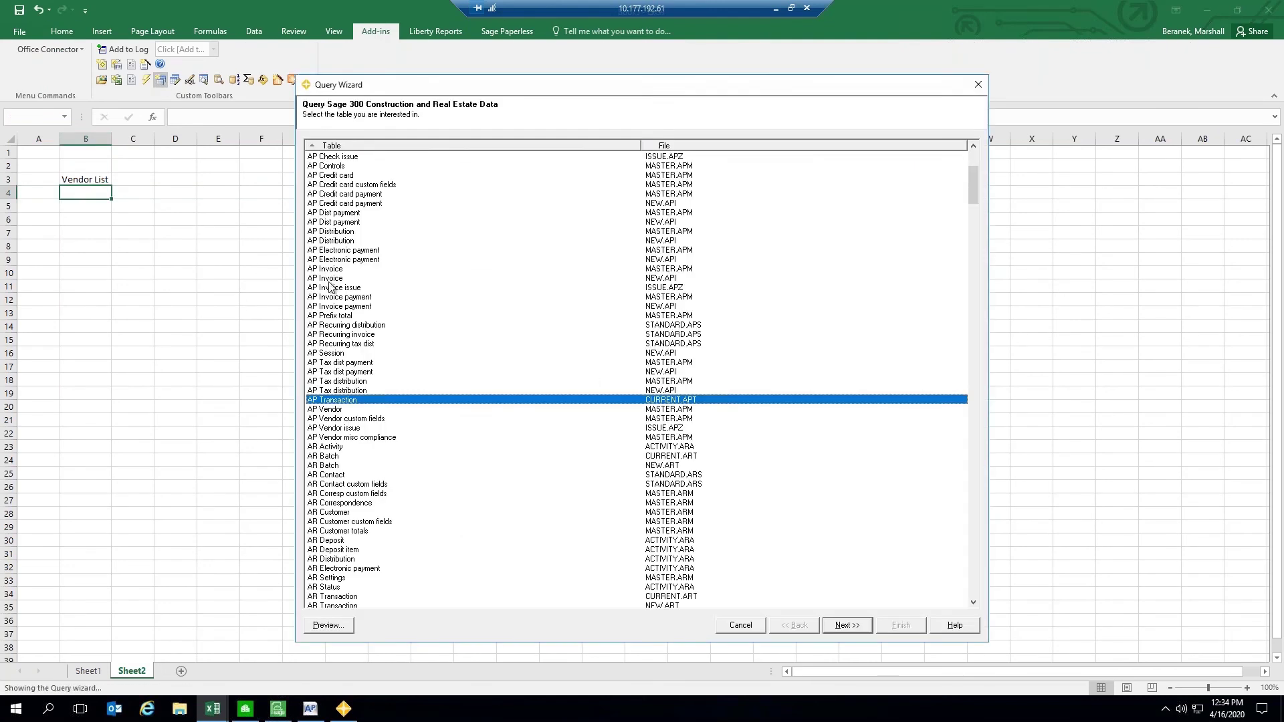
{"action": "left_click", "coordinate": [342, 410]}
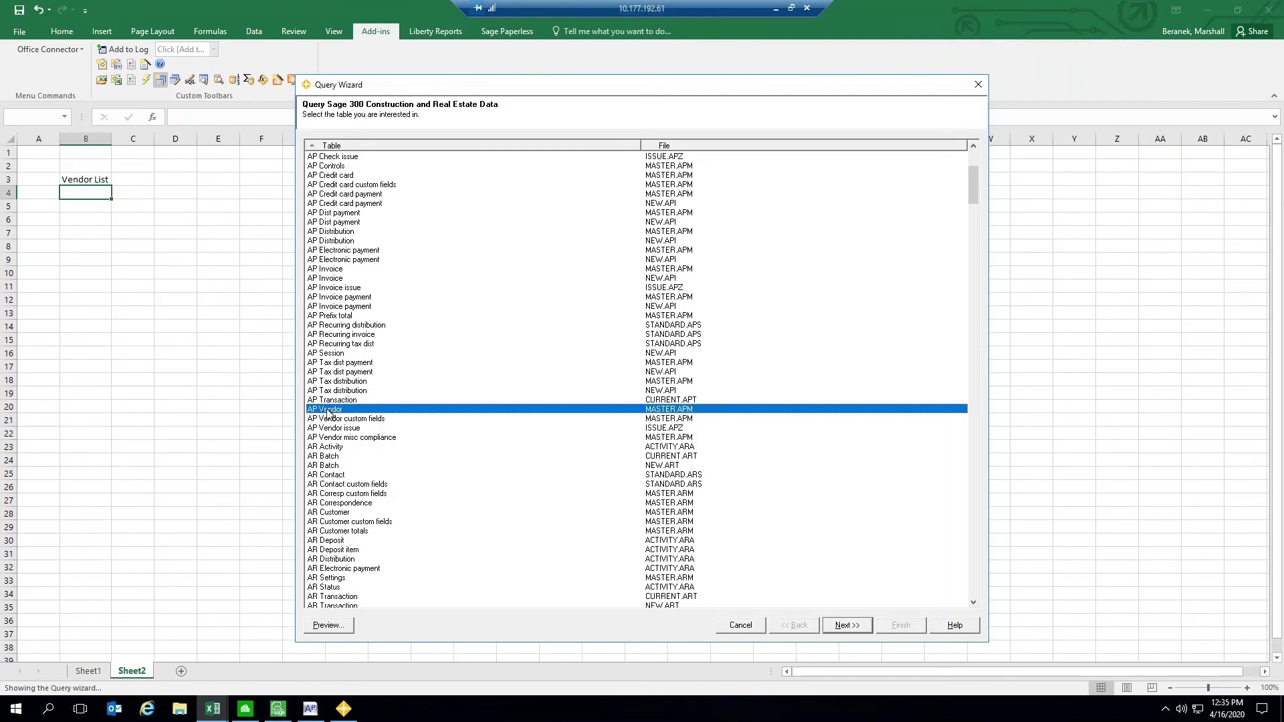
{"action": "left_click", "coordinate": [864, 624]}
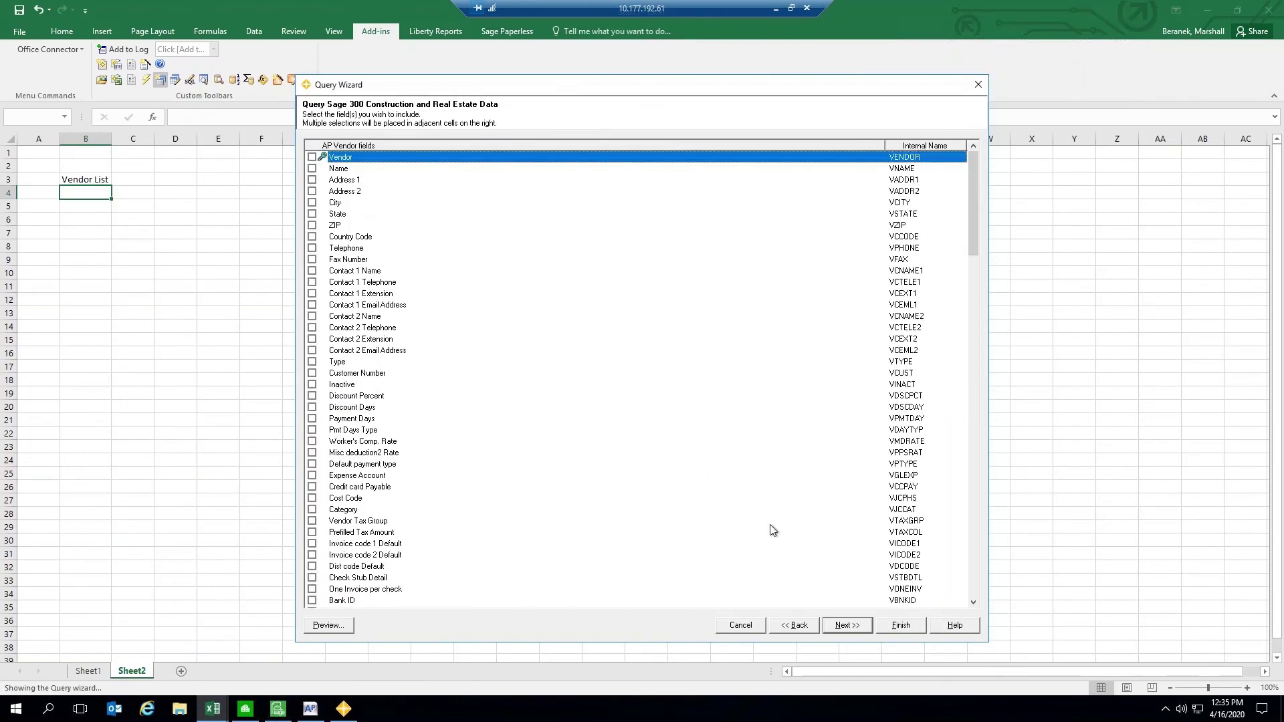
Step: Include the Vendor and Name fields without any conditions and finish the query
{"action": "left_click", "coordinate": [311, 157]}
{"action": "left_click", "coordinate": [311, 169]}
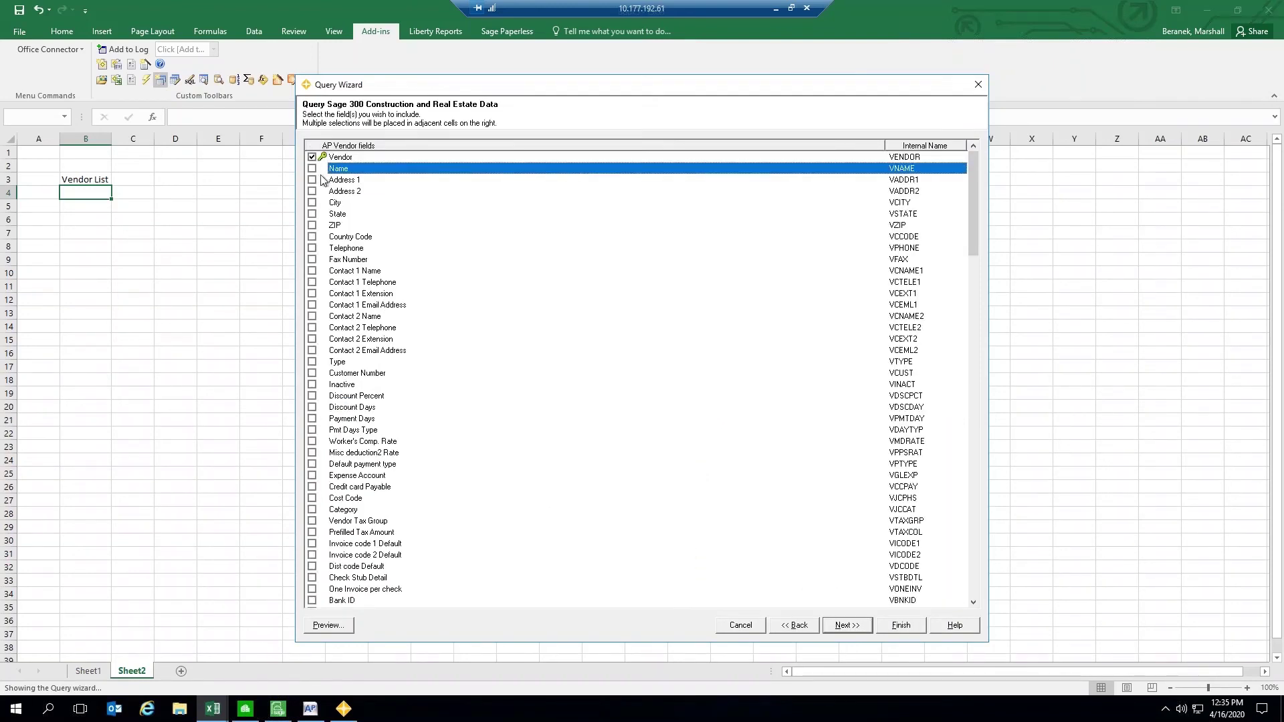
{"action": "left_click", "coordinate": [848, 626]}
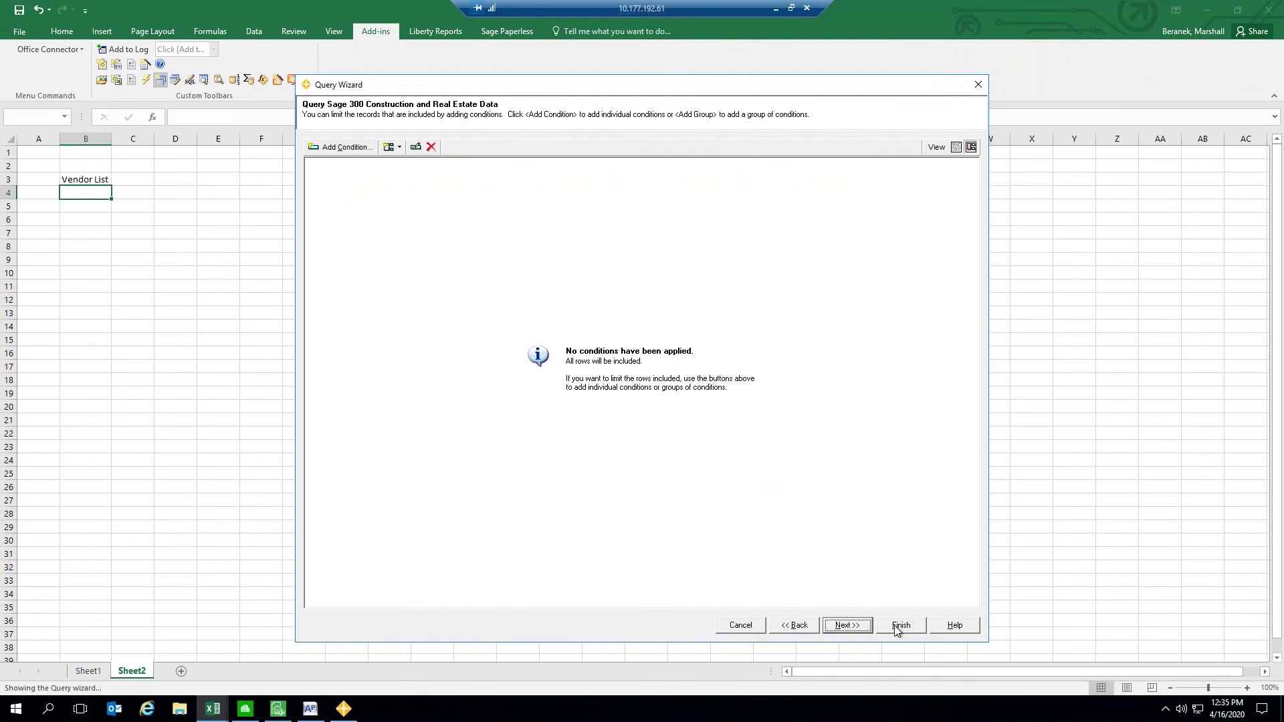
{"action": "left_click", "coordinate": [897, 627]}
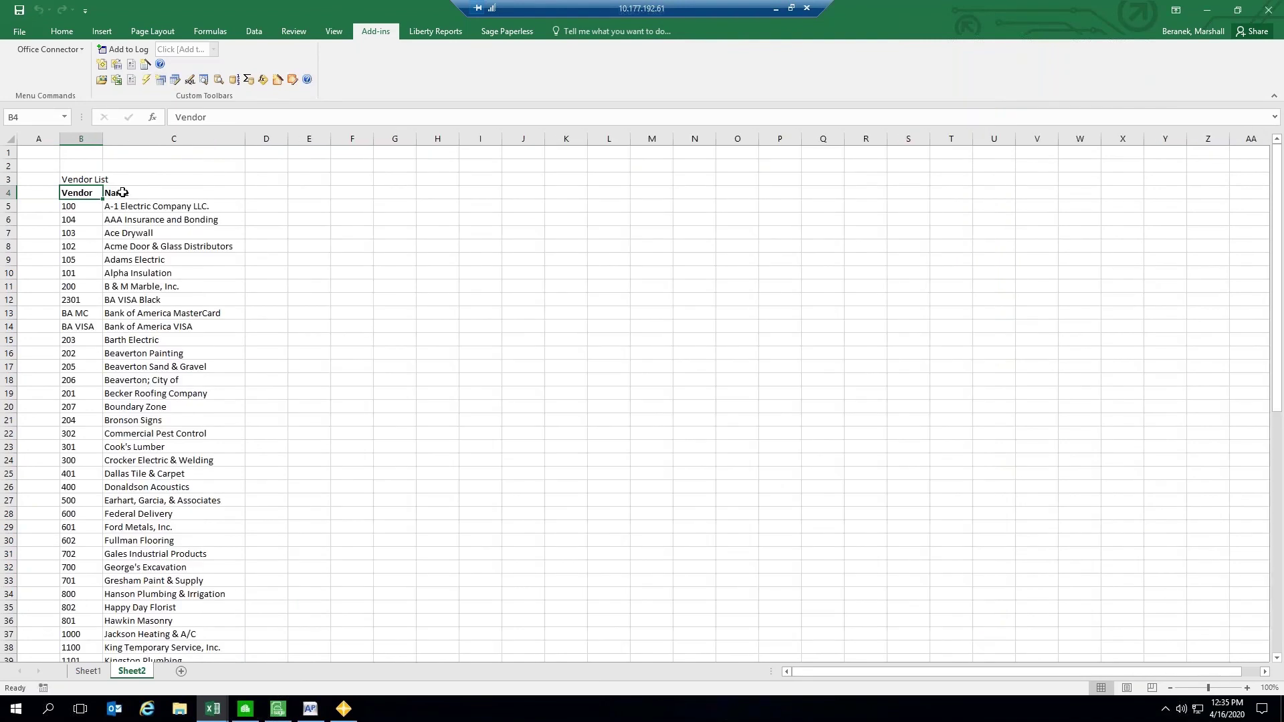
Step: Delete the "Vendor List" title from cell B3 above the queried vendor data
{"action": "left_click", "coordinate": [89, 179]}
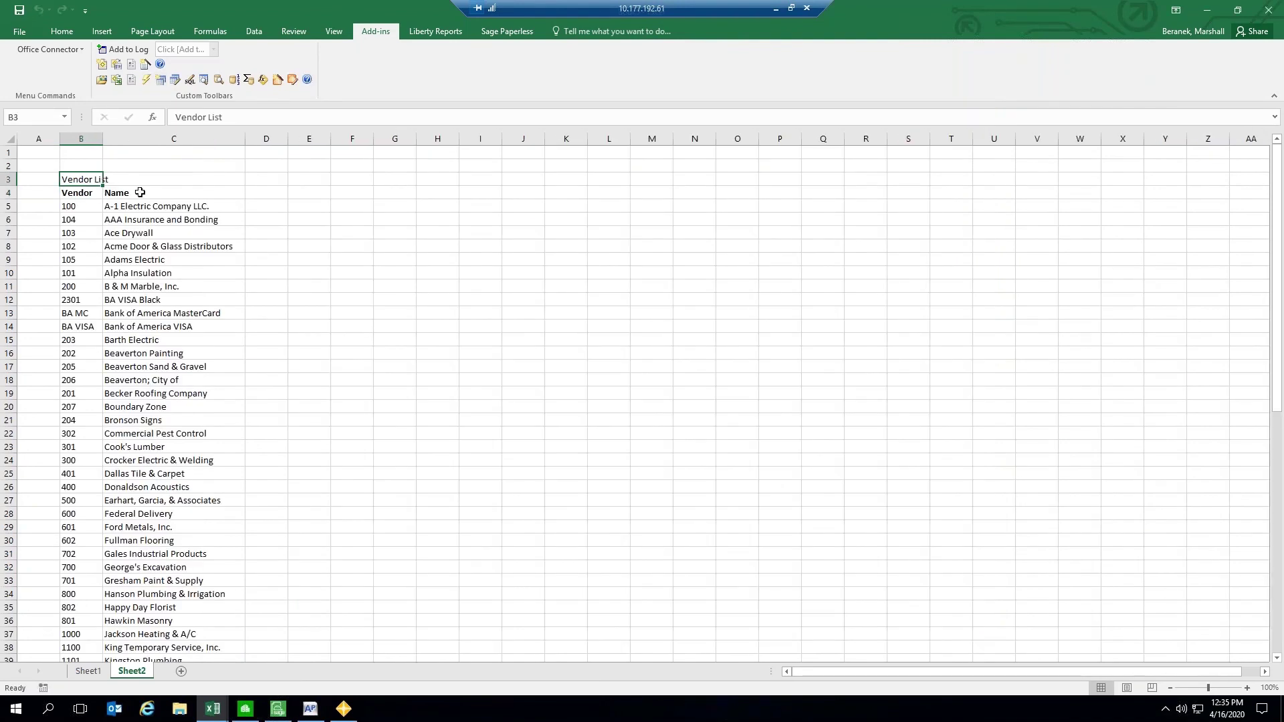
{"action": "key", "text": "Delete"}
{"action": "left_click", "coordinate": [84, 194]}
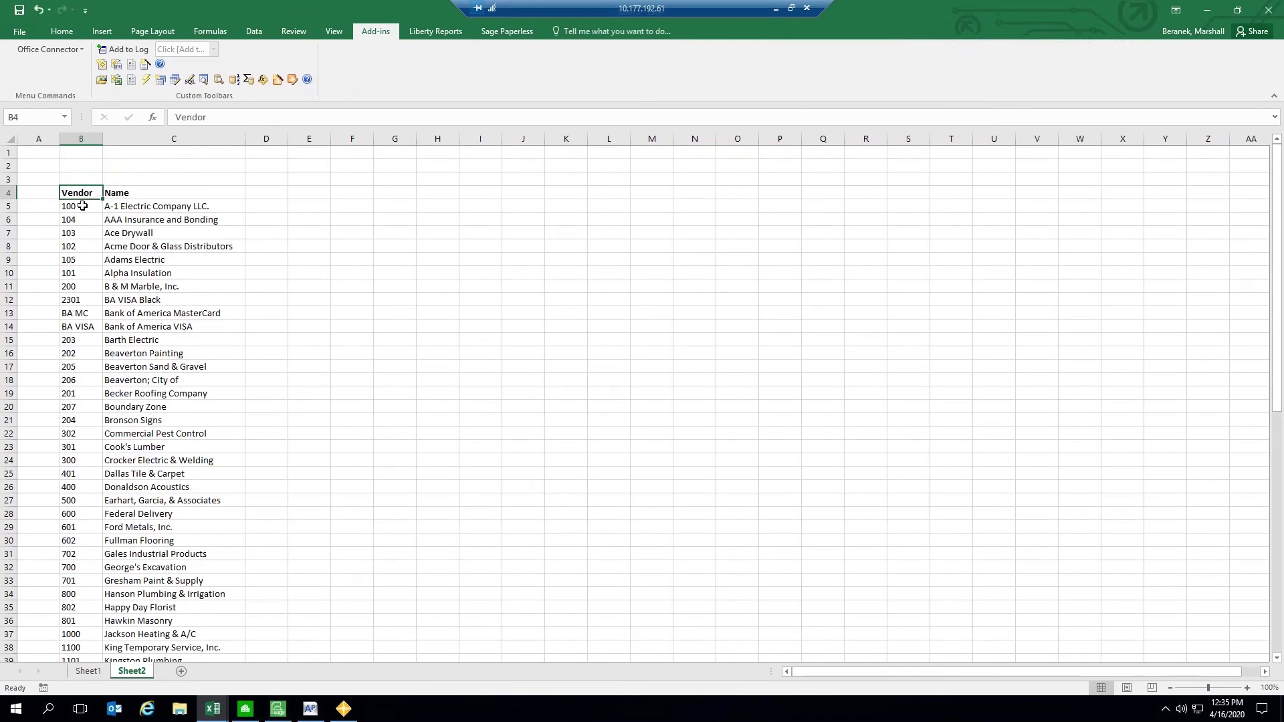
{"action": "left_click", "coordinate": [82, 206]}
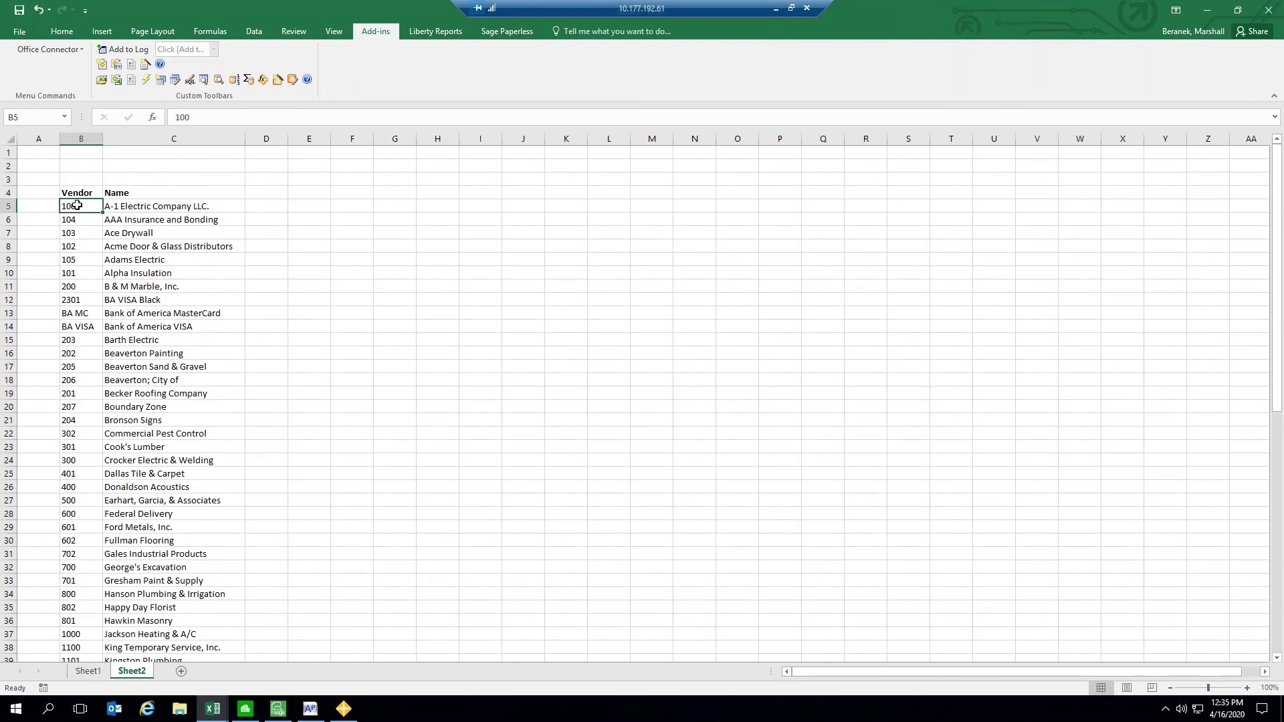
Step: Start a data validation rule on Vendor cell A2 of Sheet1 and set it to allow a list
{"action": "left_click", "coordinate": [86, 674]}
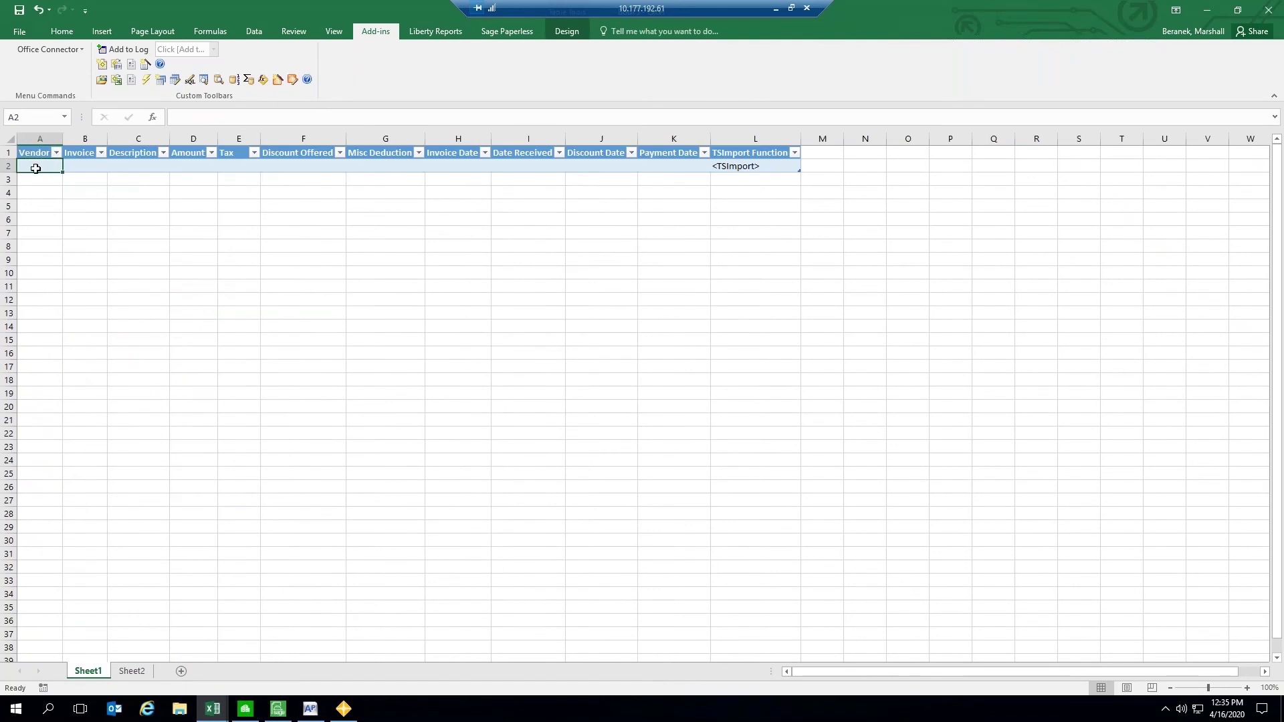
{"action": "left_click", "coordinate": [254, 32]}
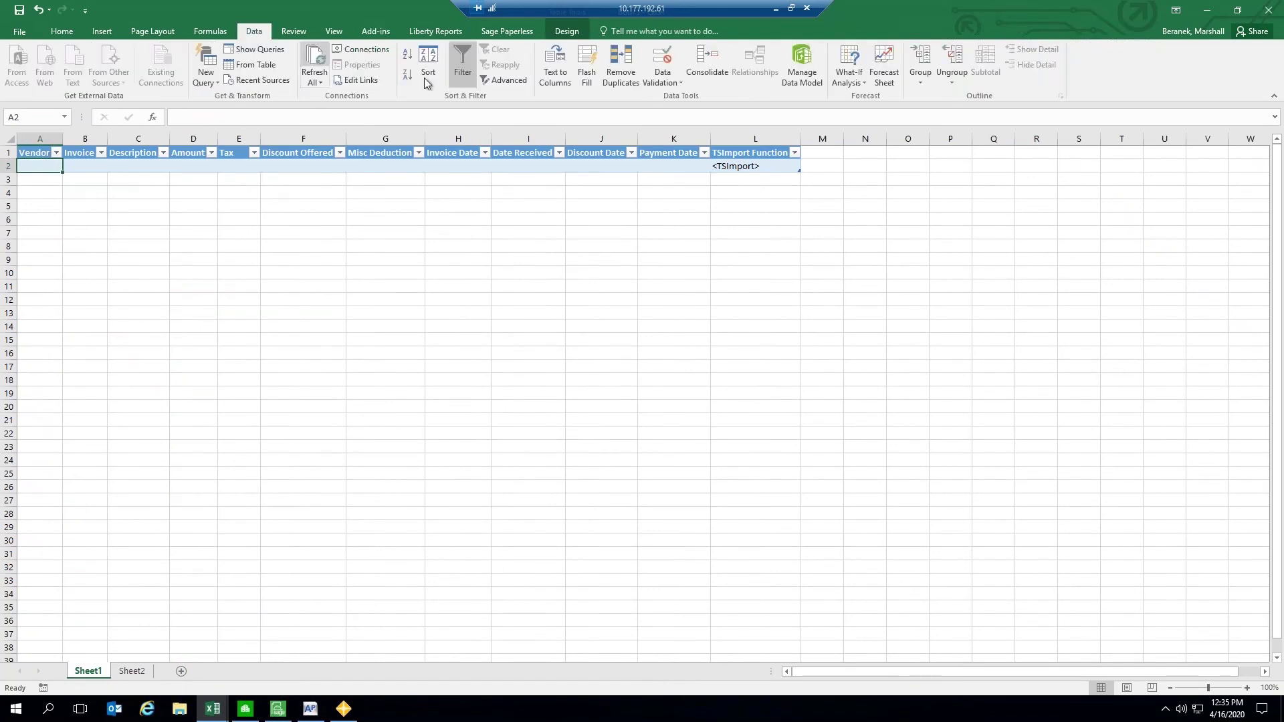
{"action": "left_click", "coordinate": [664, 77]}
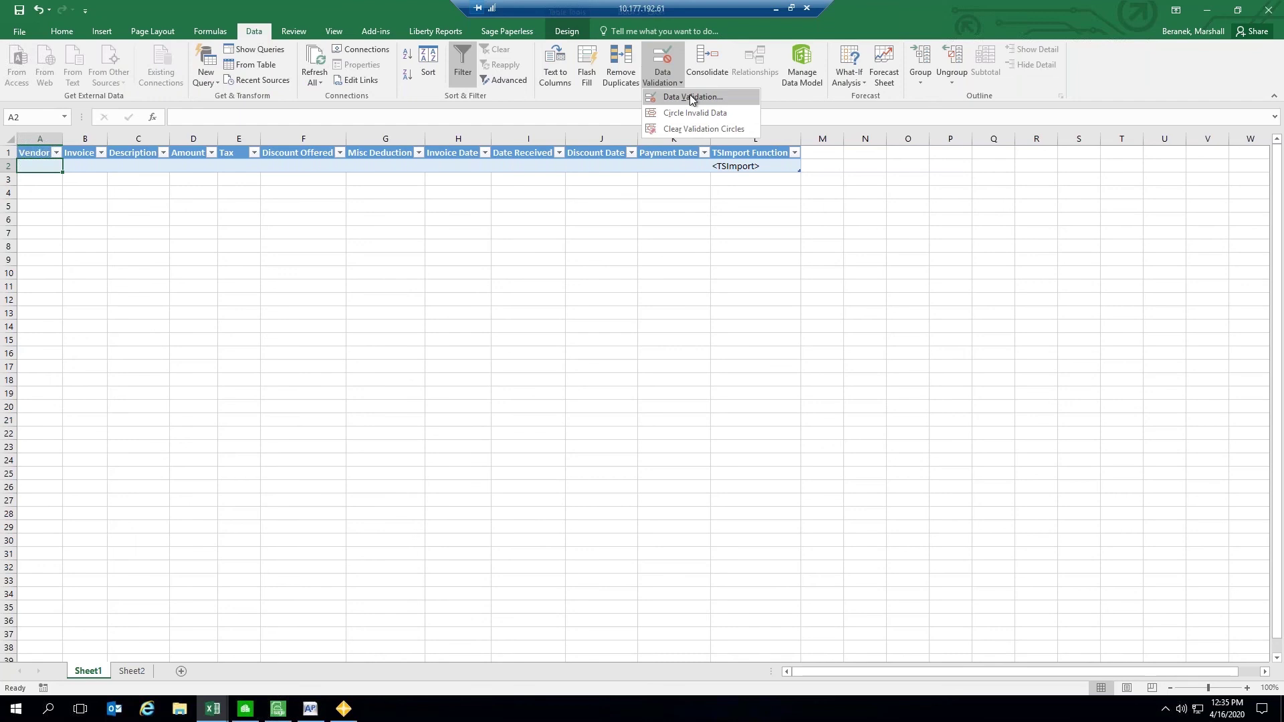
{"action": "left_click", "coordinate": [692, 98]}
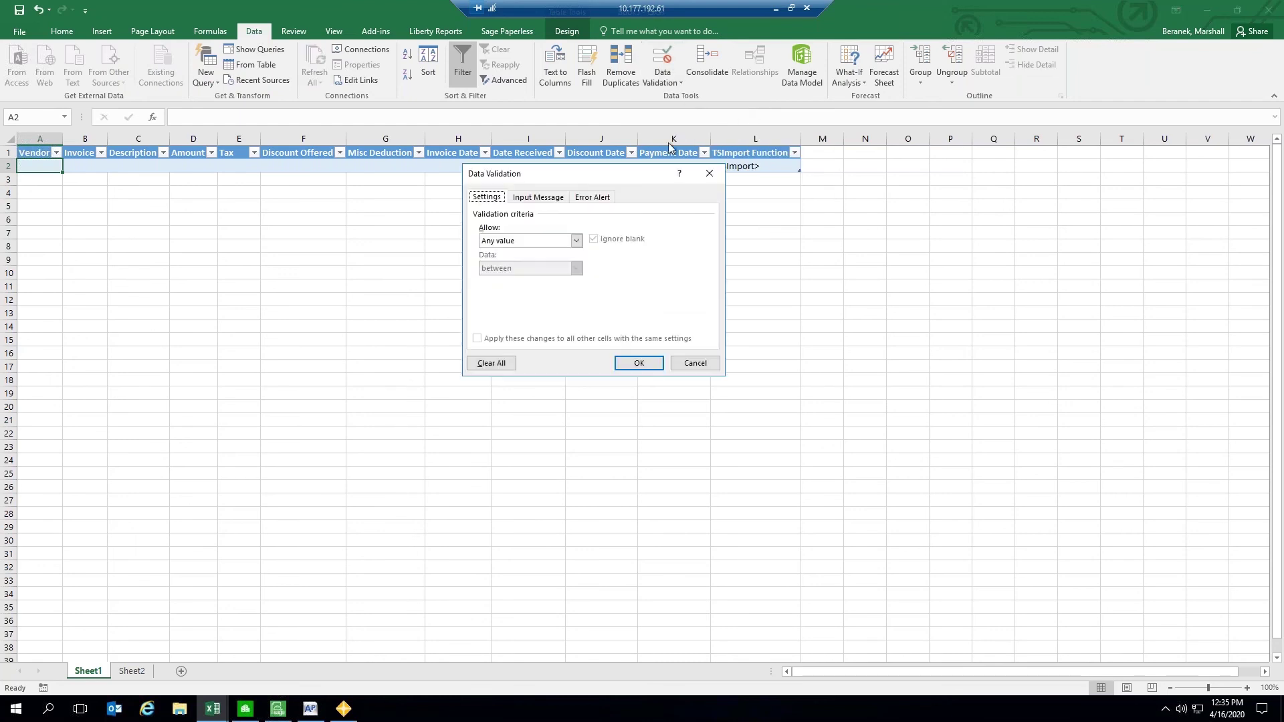
{"action": "left_click", "coordinate": [576, 240]}
{"action": "left_click", "coordinate": [501, 280]}
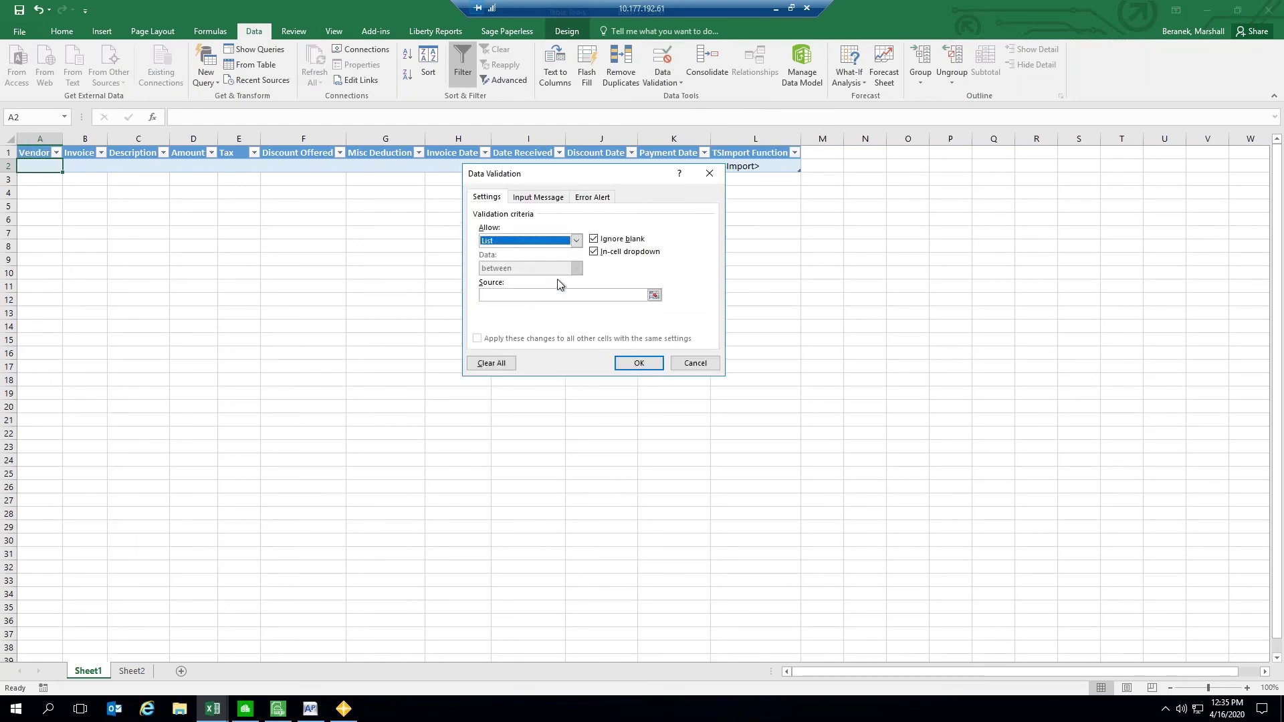
Step: Set the list source to =Sheet2!$B$5:$B$72, apply the validation, and check the vendor dropdown in A2
{"action": "left_click", "coordinate": [643, 295]}
{"action": "left_click", "coordinate": [654, 295]}
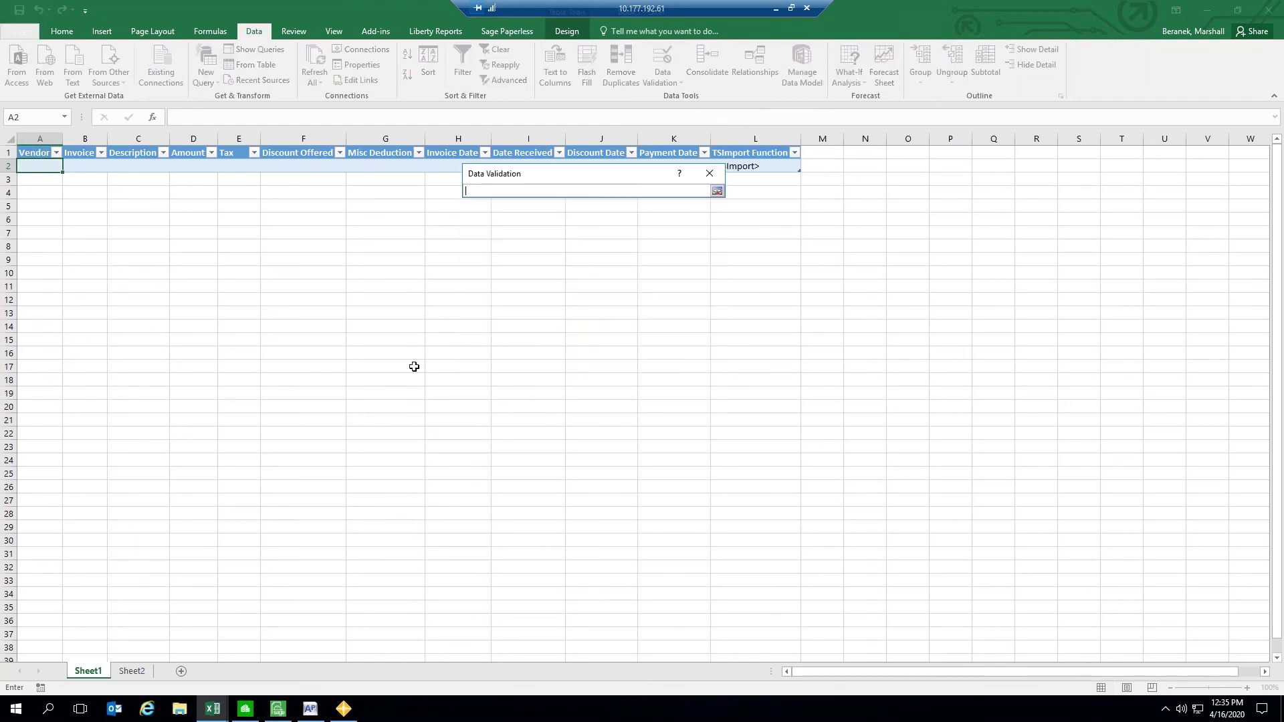
{"action": "left_click", "coordinate": [127, 671]}
{"action": "left_click", "coordinate": [81, 207]}
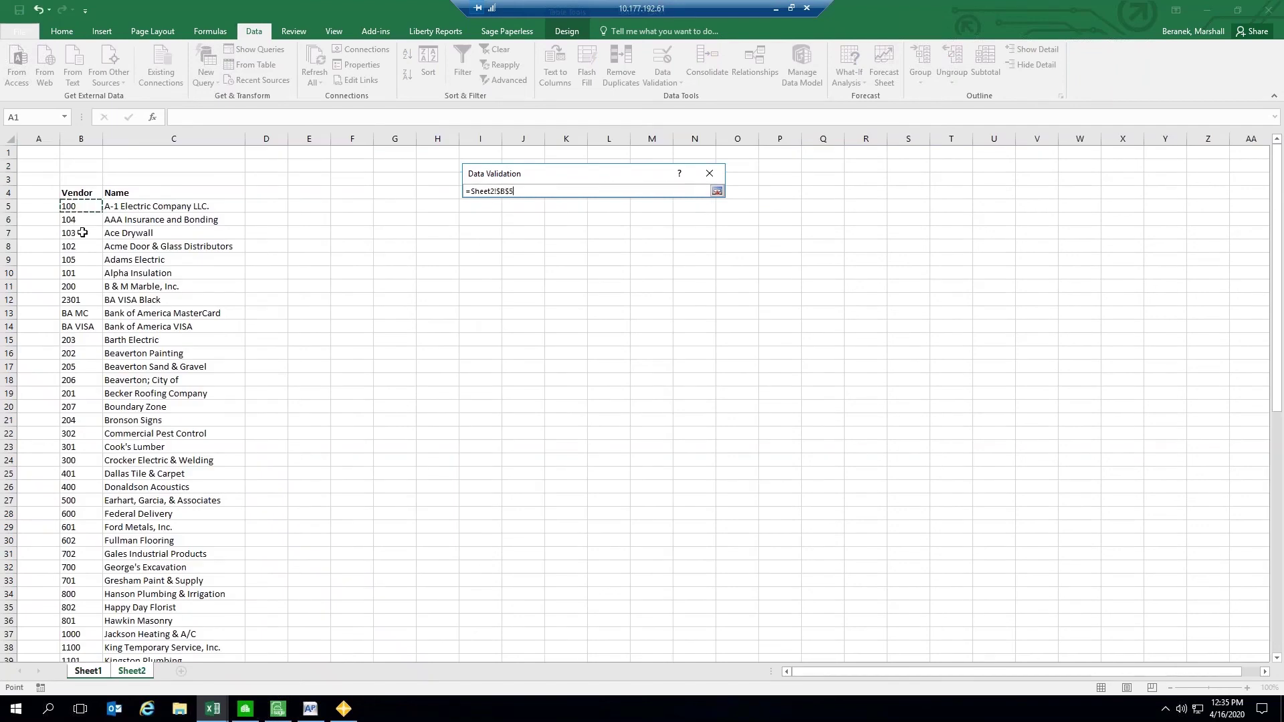
{"action": "left_click_drag", "start_coordinate": [83, 232], "coordinate": [80, 635]}
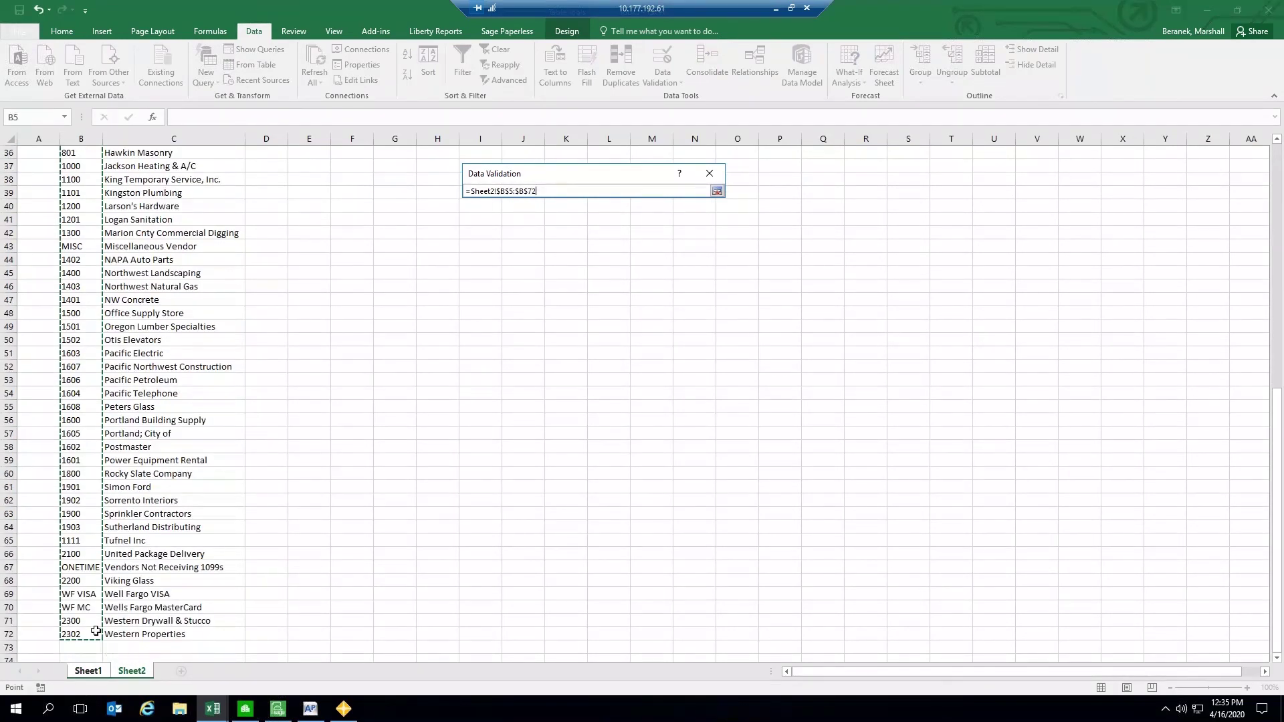
{"action": "key", "text": "Return"}
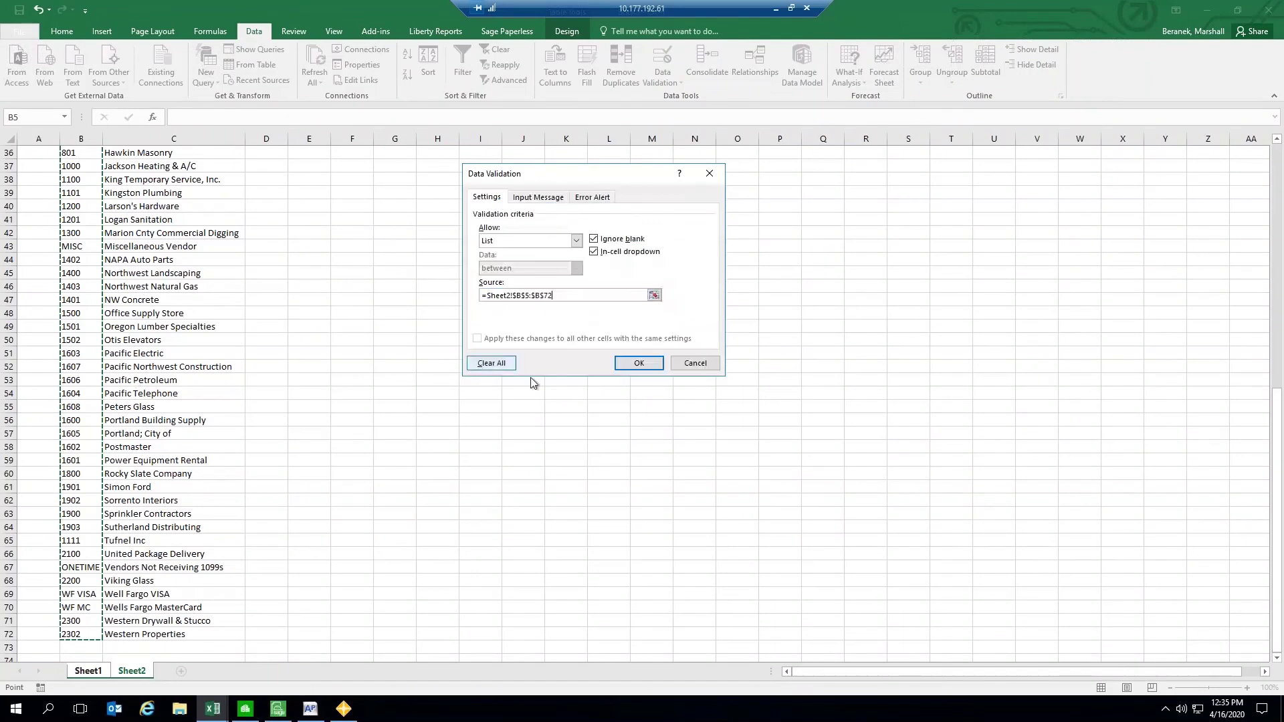
{"action": "left_click", "coordinate": [637, 365]}
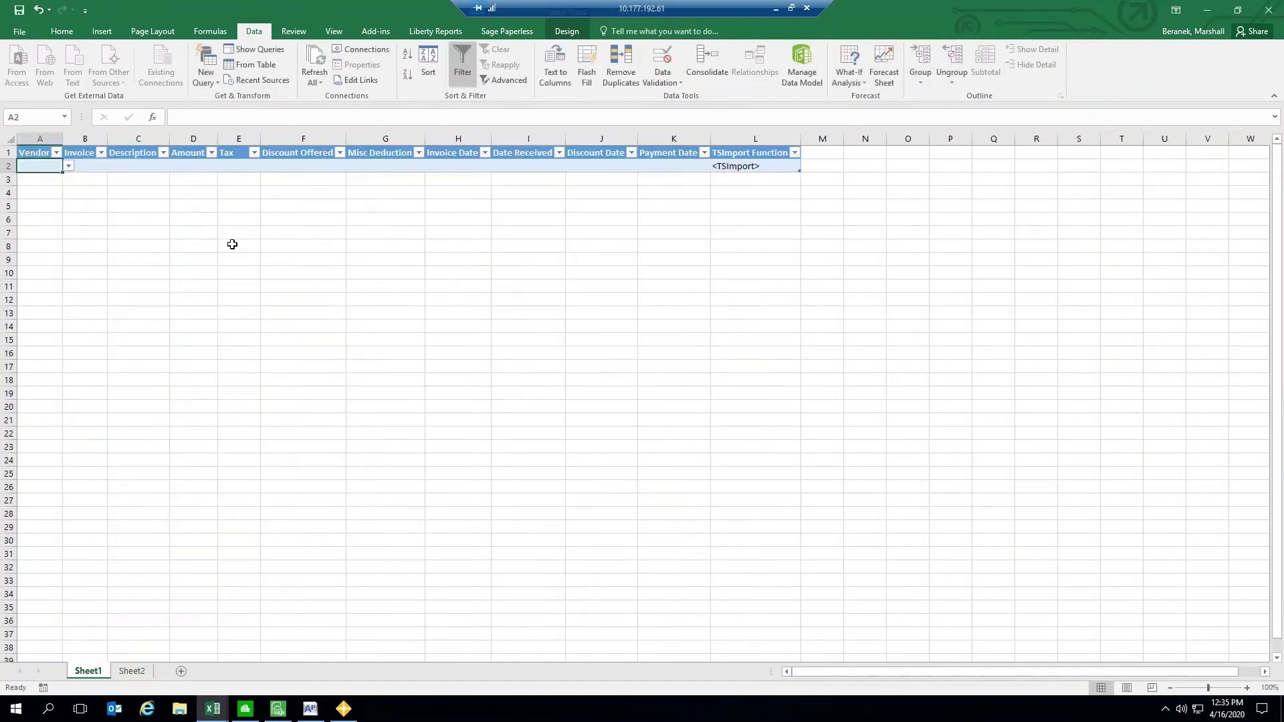
{"action": "left_click", "coordinate": [68, 167]}
{"action": "key", "text": "Escape"}
Step: Insert a new column before the Invoice column of the import grid on Sheet1
{"action": "left_click", "coordinate": [68, 138]}
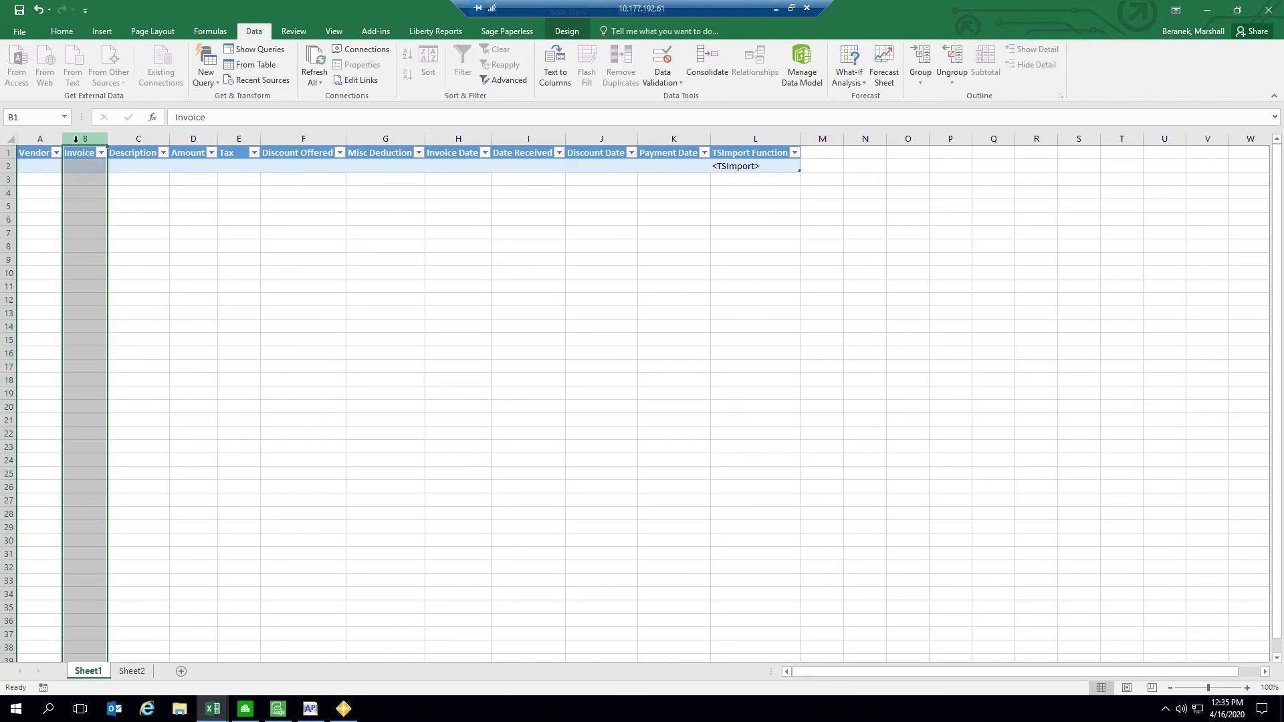
{"action": "right_click", "coordinate": [69, 139]}
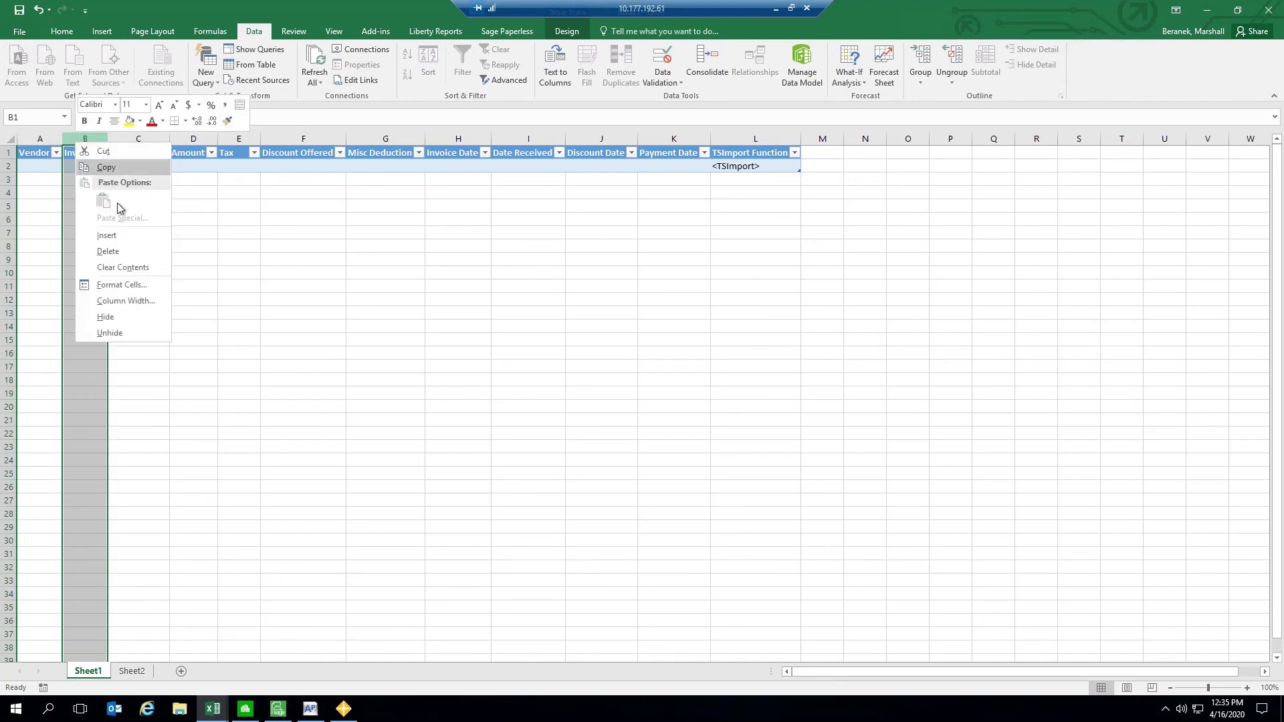
{"action": "left_click", "coordinate": [122, 235]}
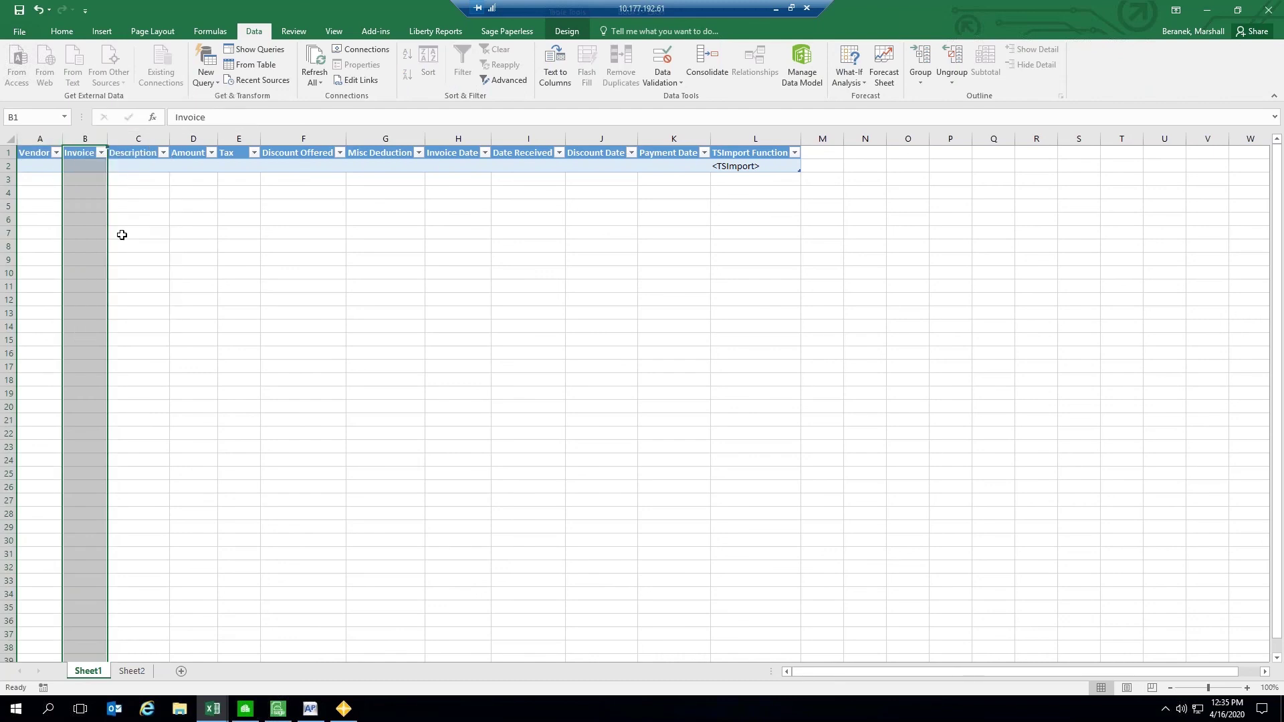
{"action": "left_click", "coordinate": [89, 170]}
Step: Rename the inserted column's header to "Vendor Name" and fit the column width to it
{"action": "key", "text": "Up"}
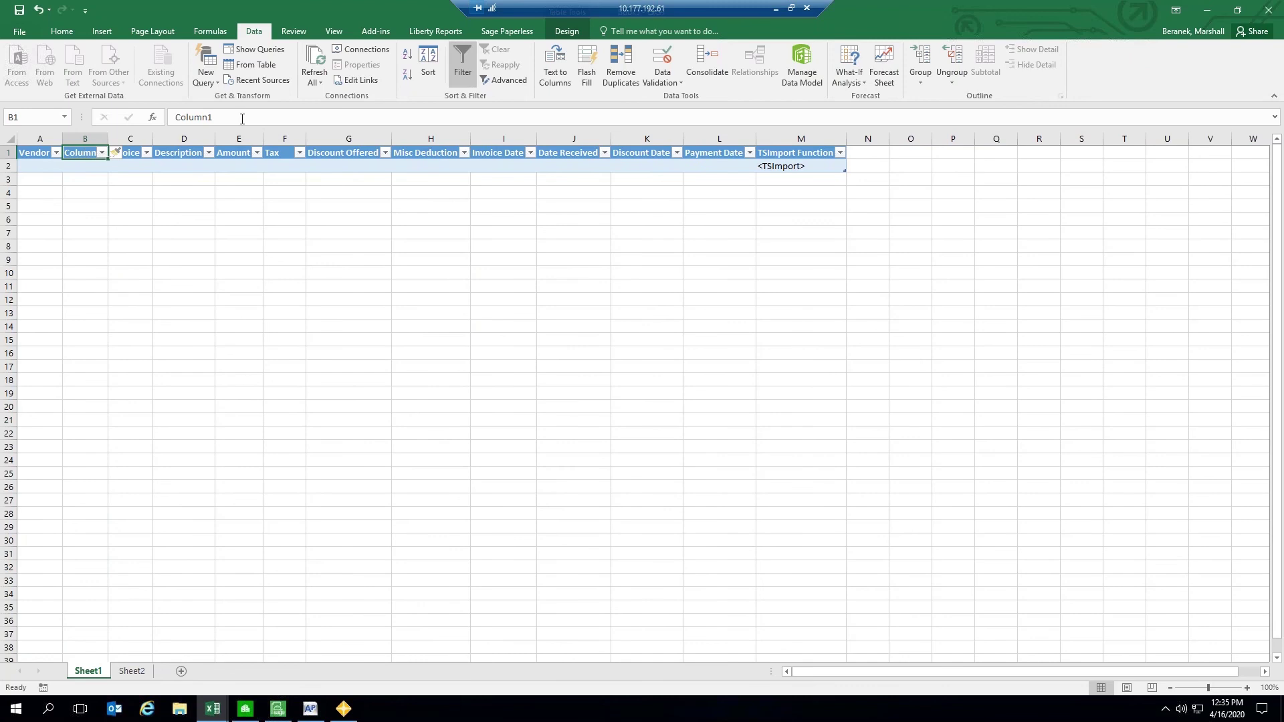
{"action": "left_click", "coordinate": [213, 117]}
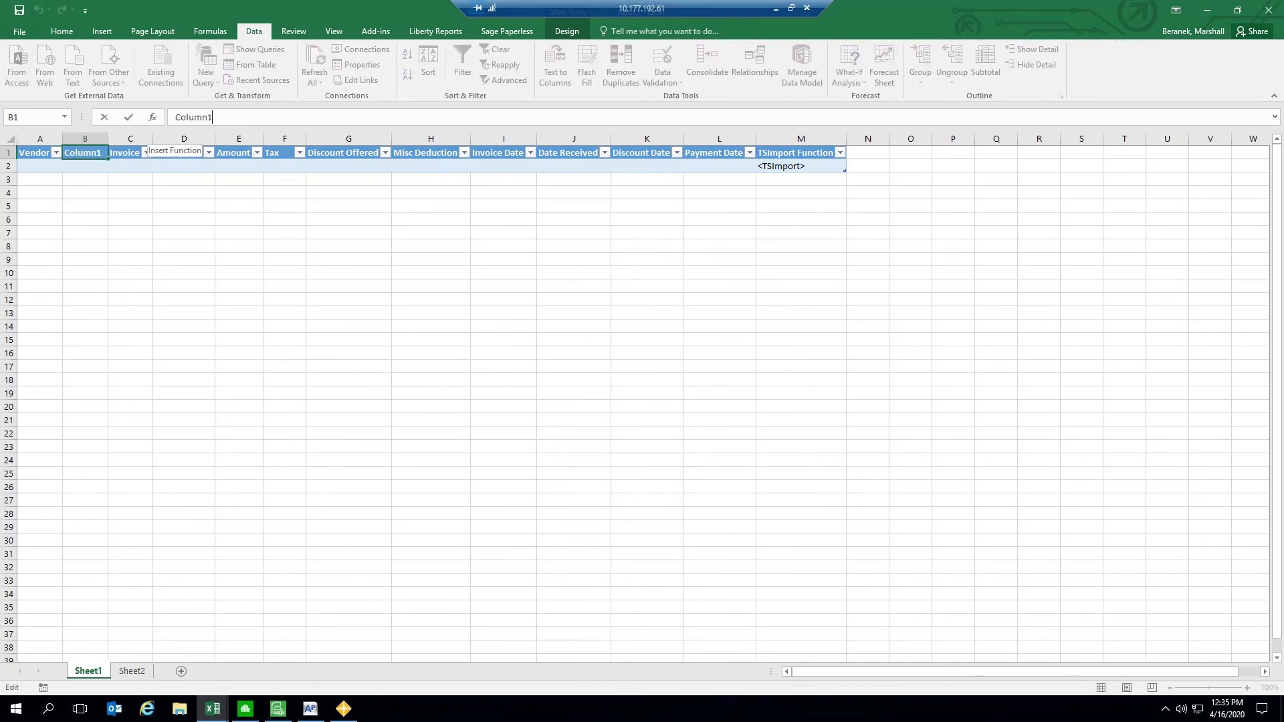
{"action": "key", "text": "BackSpace"}
{"action": "key", "text": "BackSpace"}
{"action": "key", "text": "BackSpace"}
{"action": "type", "text": "Vendor Name"}
{"action": "left_click_drag", "start_coordinate": [97, 202], "coordinate": [89, 193]}
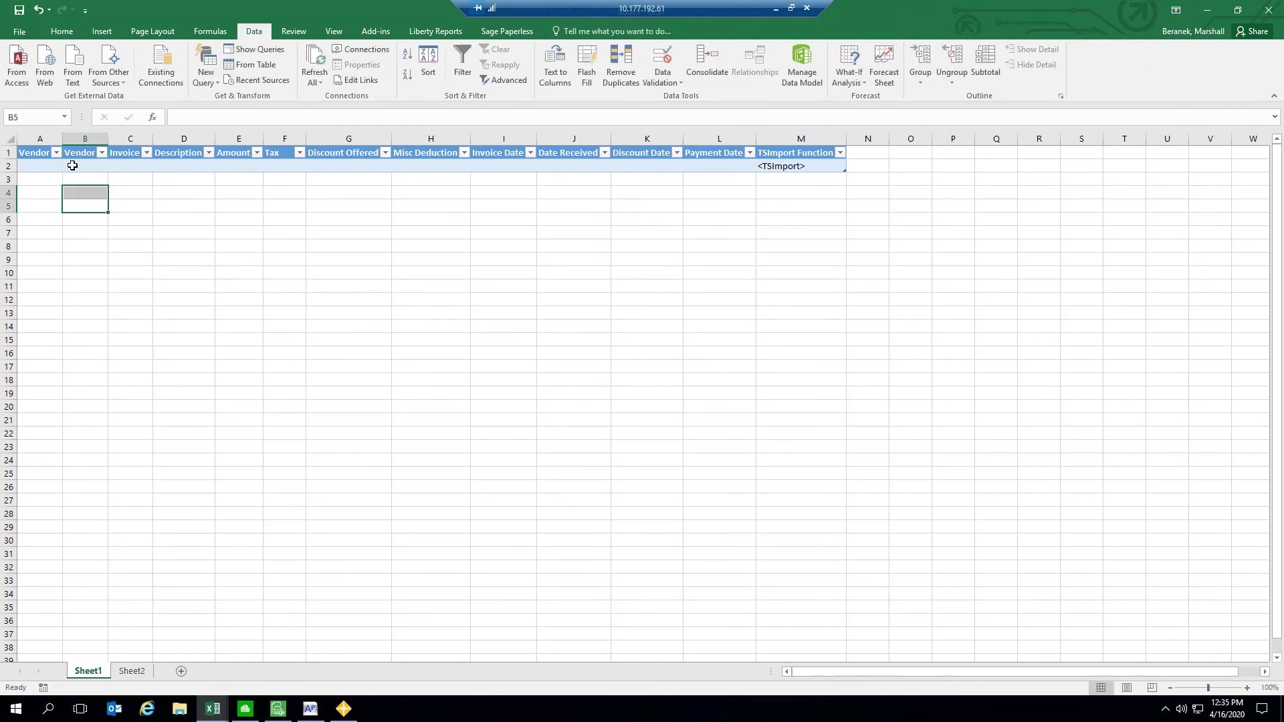
{"action": "double_click", "coordinate": [108, 138]}
Step: Remove the list restriction from Vendor Name cell B2 by setting its validation to allow any value
{"action": "left_click", "coordinate": [46, 166]}
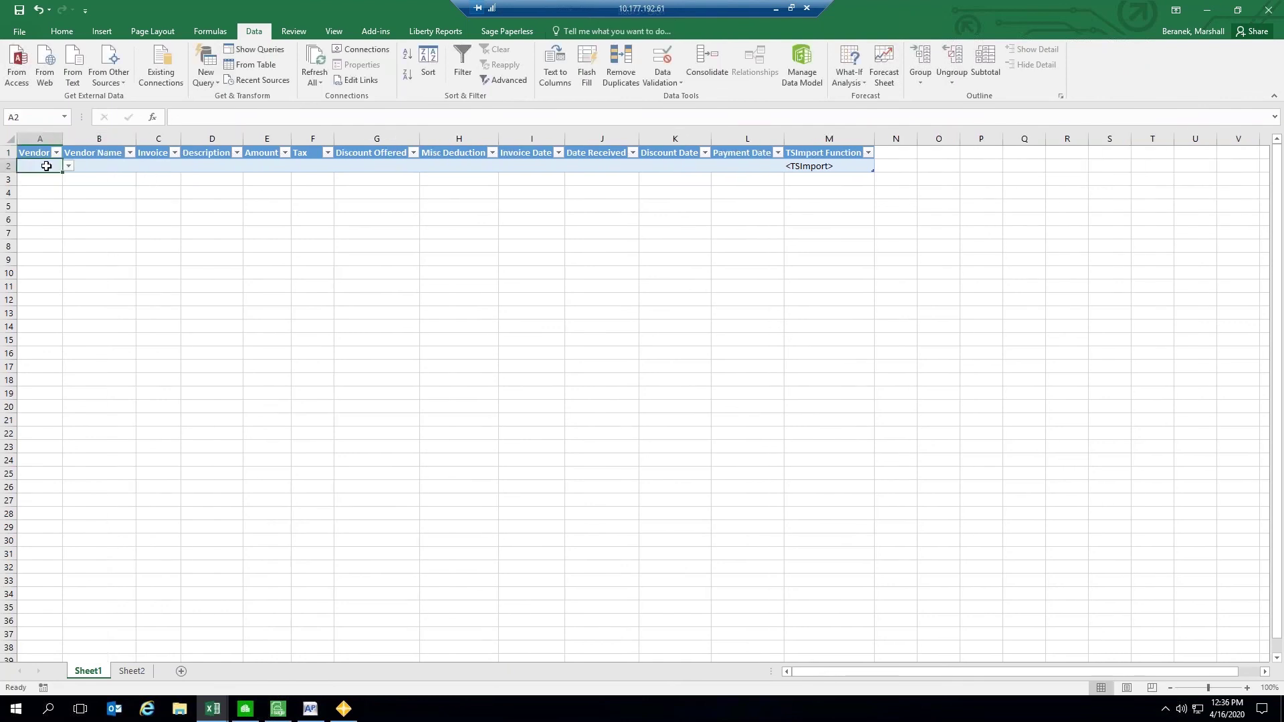
{"action": "left_click", "coordinate": [106, 168]}
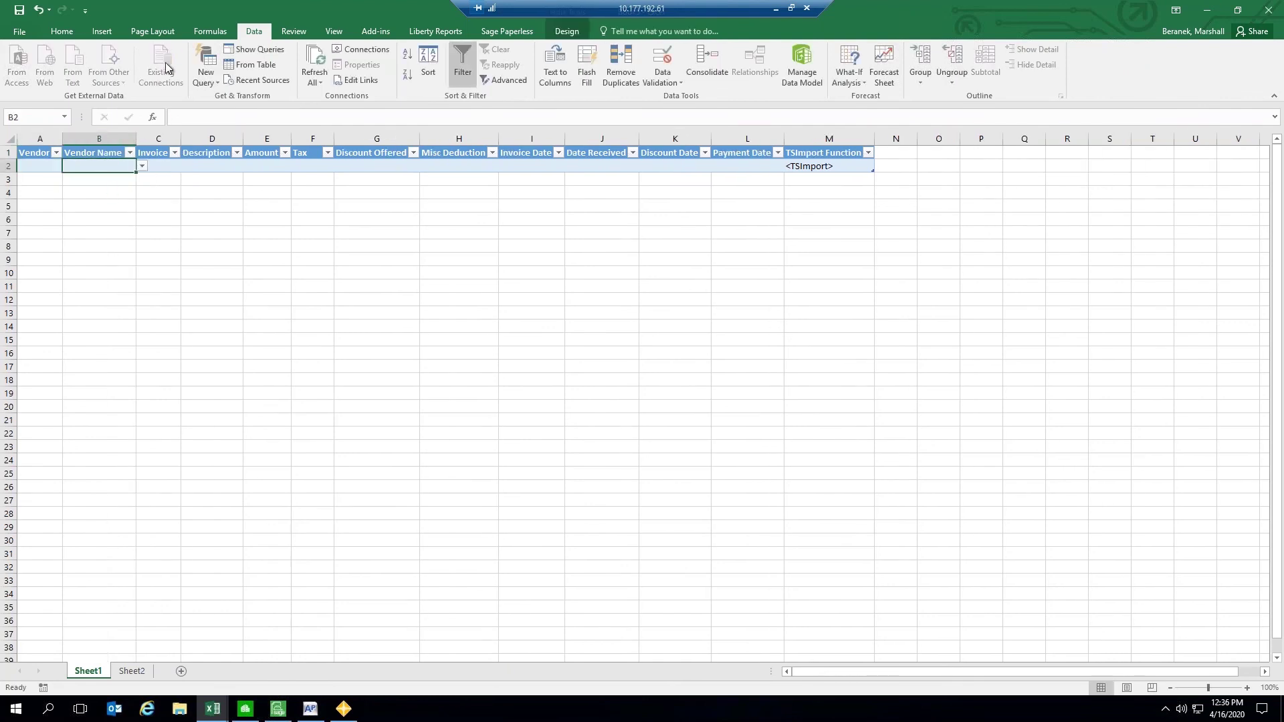
{"action": "left_click", "coordinate": [679, 82]}
{"action": "left_click", "coordinate": [692, 97]}
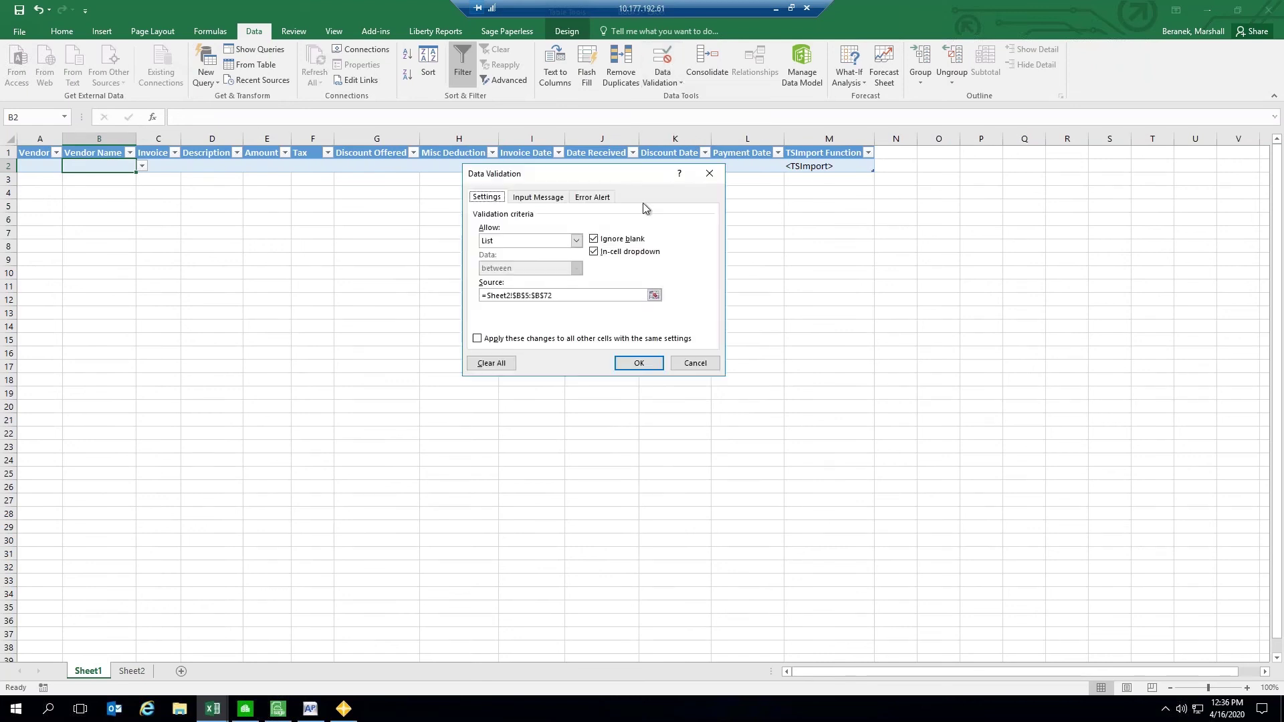
{"action": "left_click", "coordinate": [575, 241]}
{"action": "left_click", "coordinate": [525, 253]}
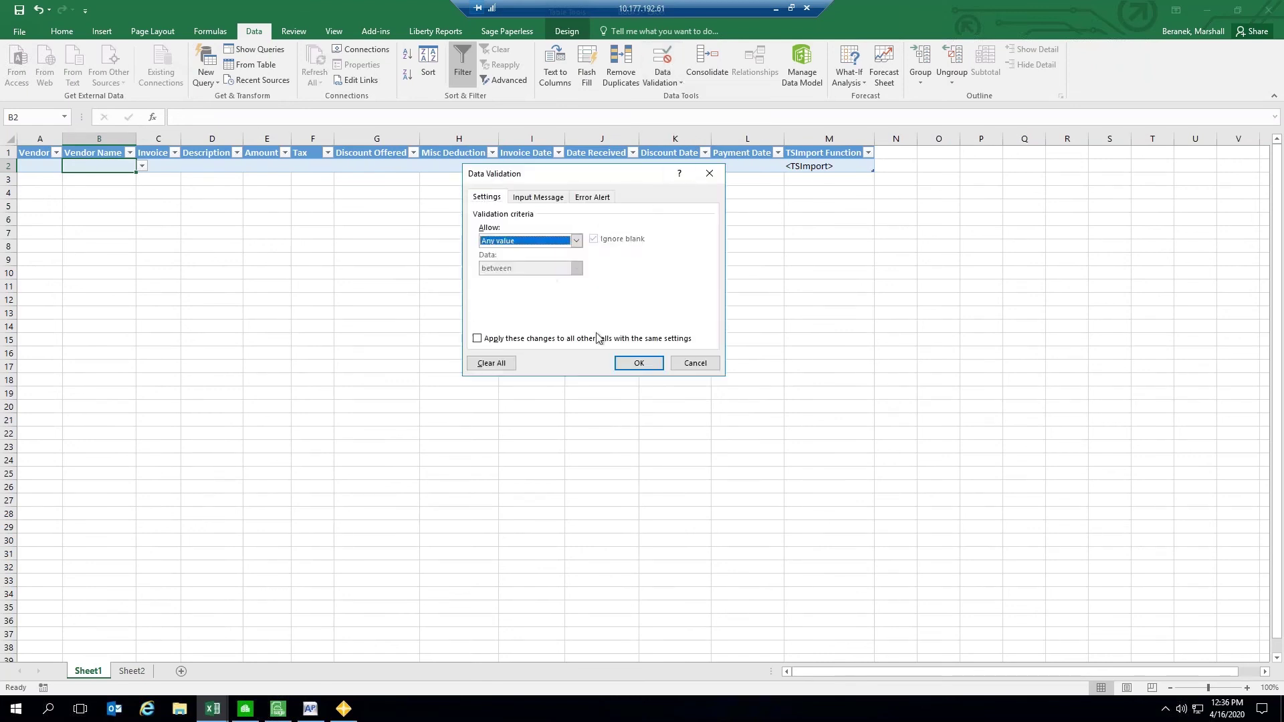
{"action": "left_click", "coordinate": [641, 362]}
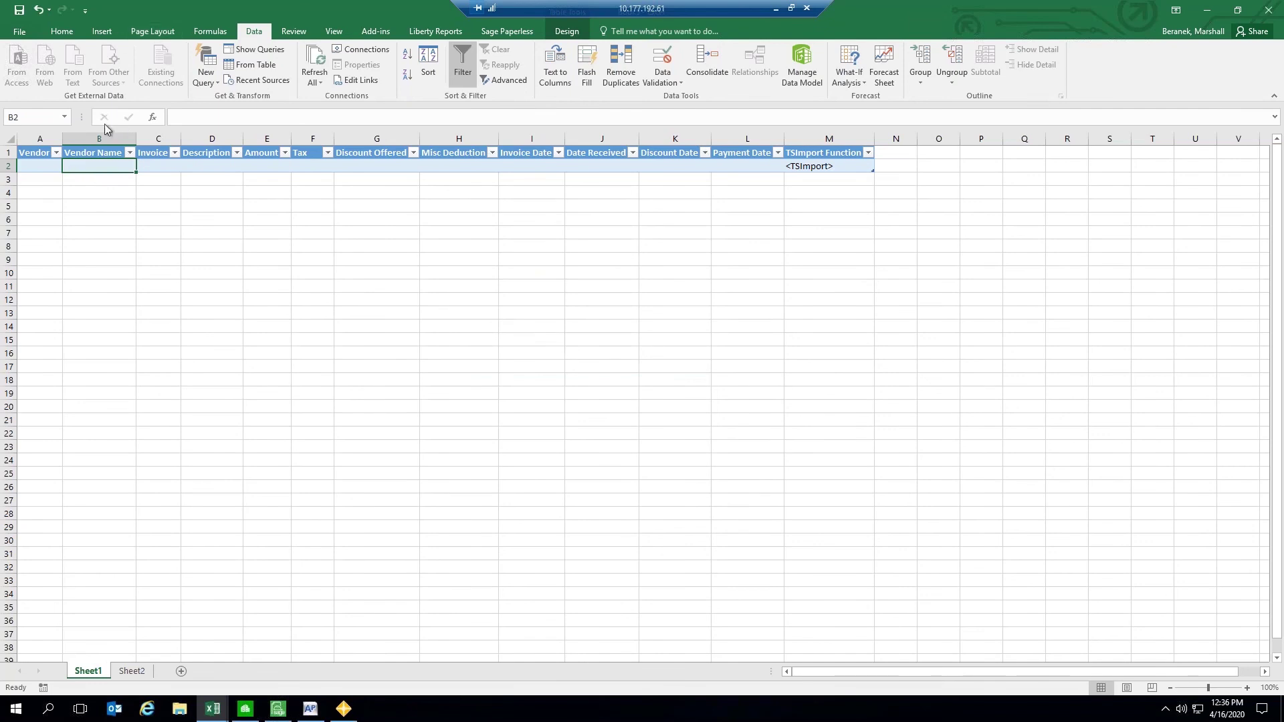
Step: Insert a TSLookup function in B2 that returns the Name field from the AP Vendor table, keyed on cell reference $A2
{"action": "left_click", "coordinate": [375, 32]}
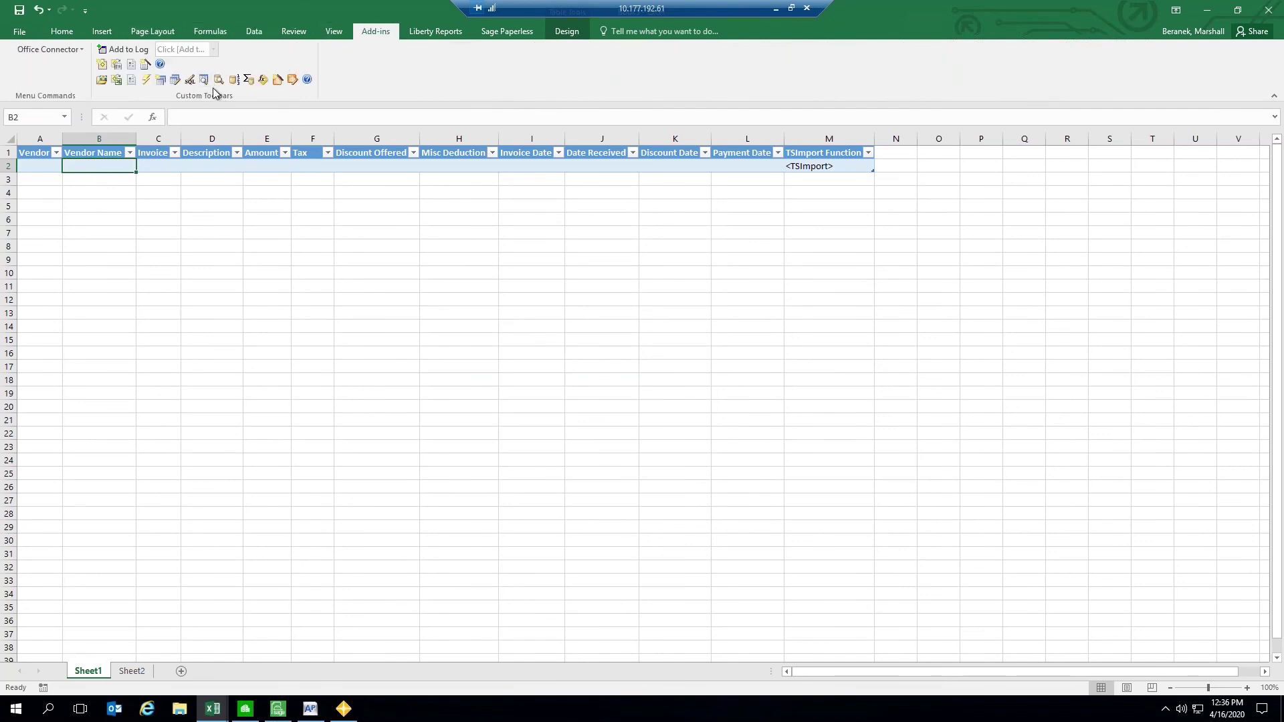
{"action": "left_click", "coordinate": [263, 80]}
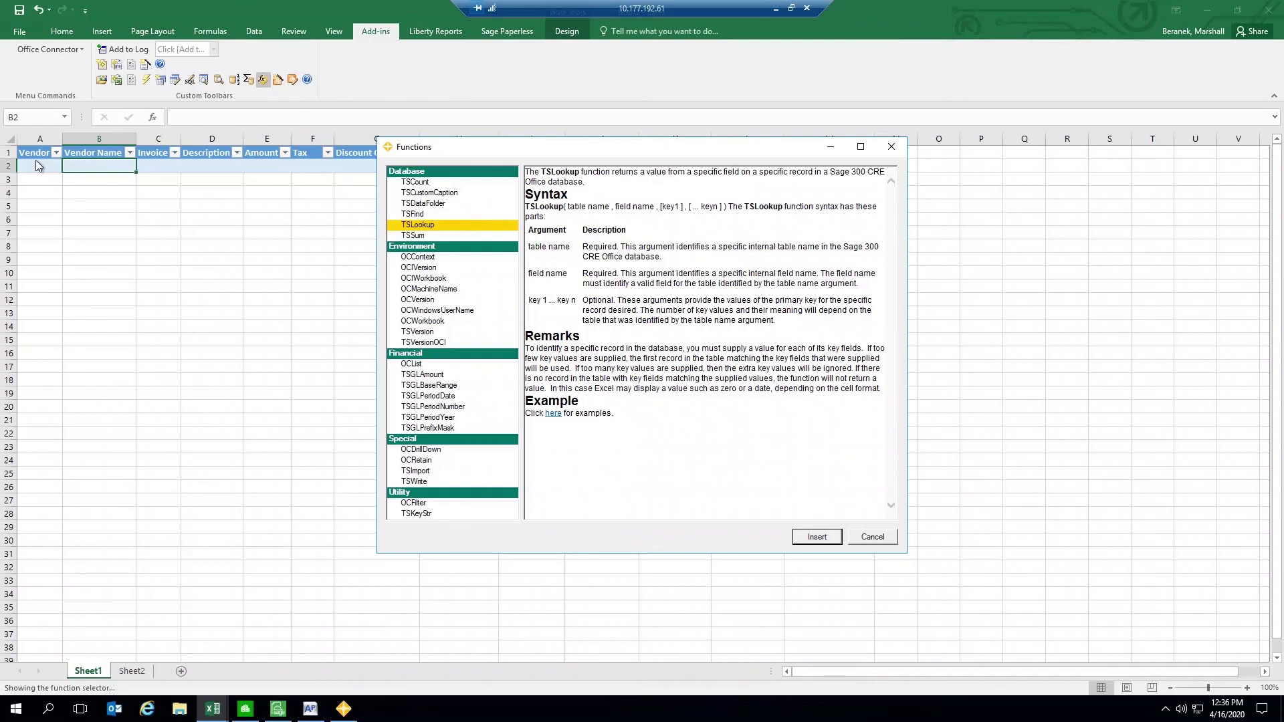
{"action": "left_click", "coordinate": [815, 538]}
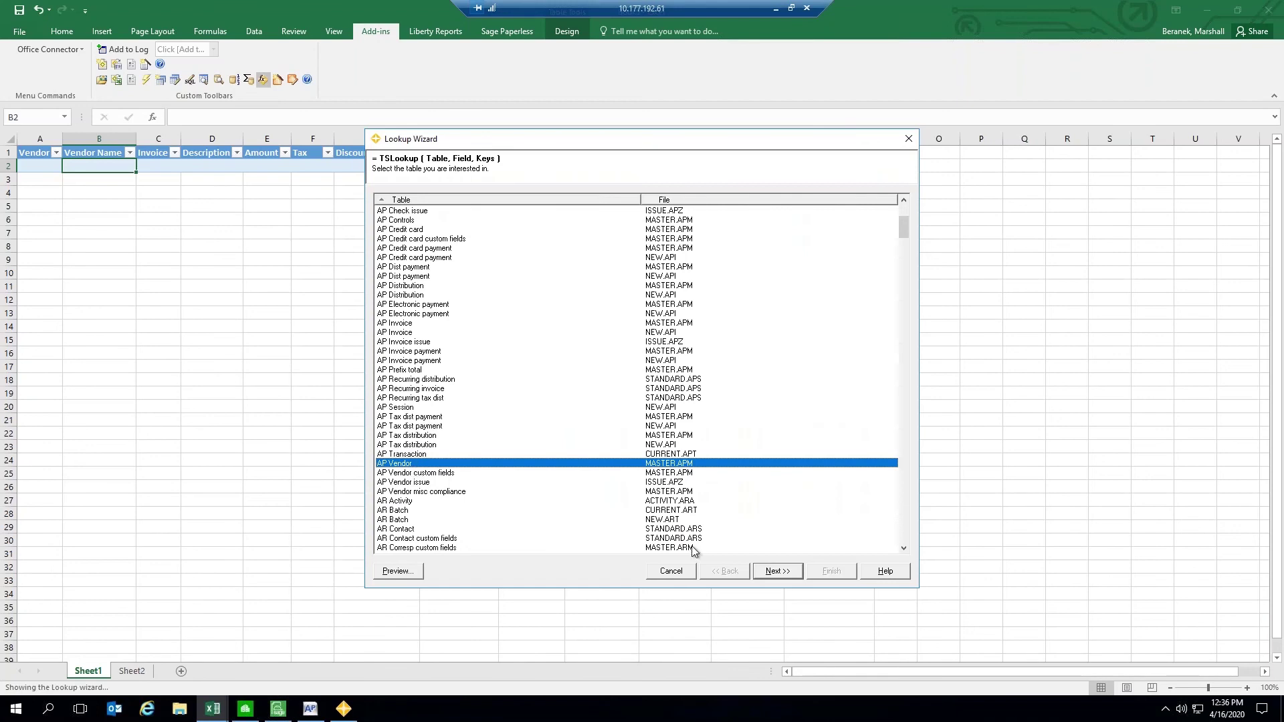
{"action": "left_click", "coordinate": [776, 571]}
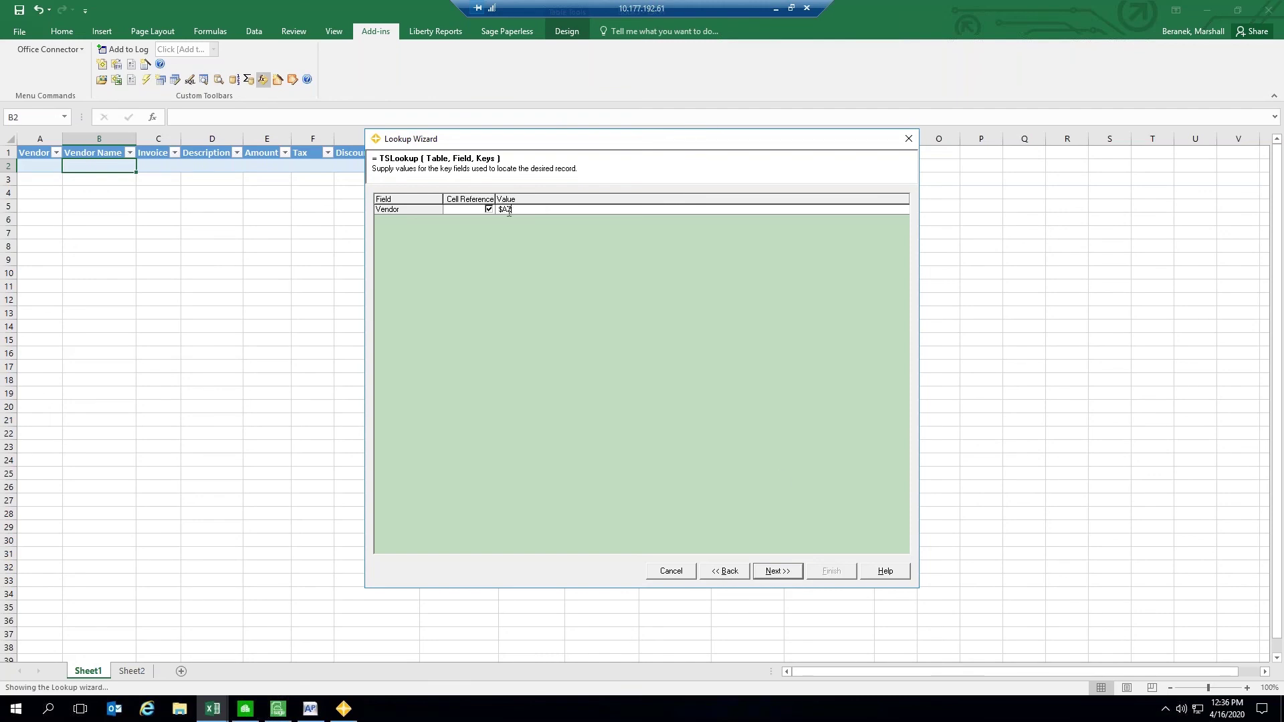
{"action": "left_click", "coordinate": [776, 572]}
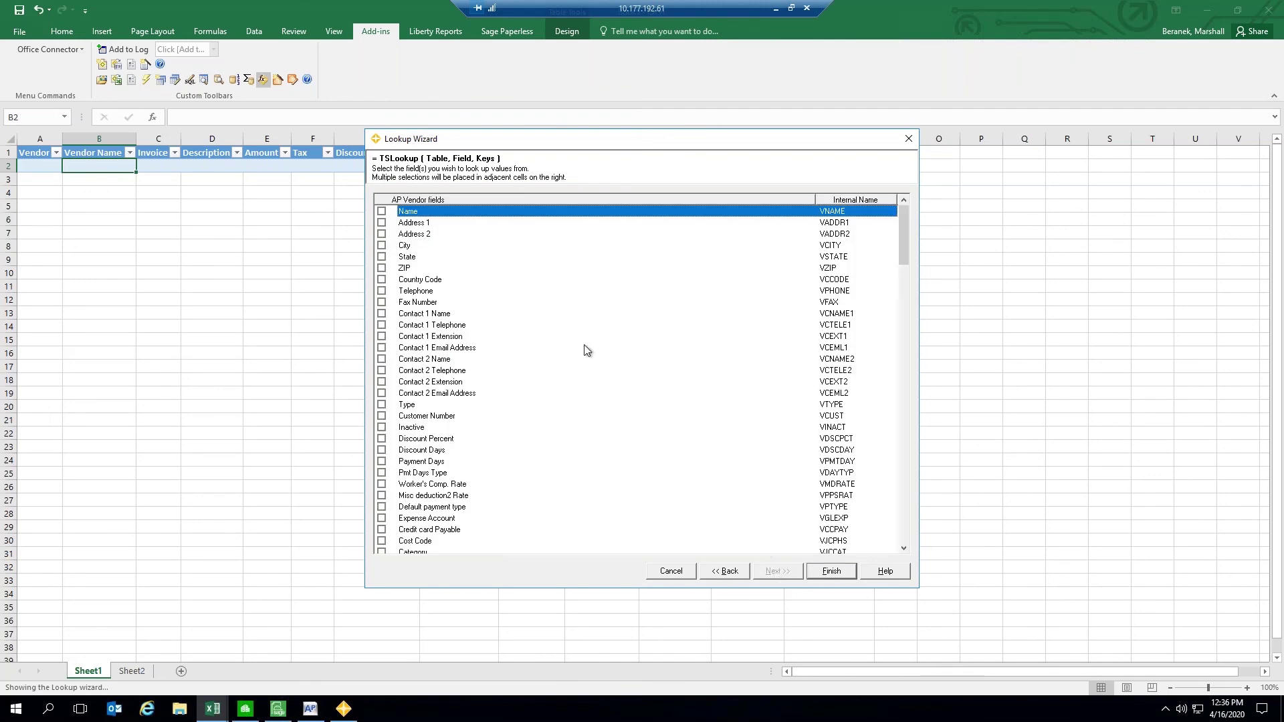
{"action": "left_click", "coordinate": [381, 212]}
{"action": "left_click", "coordinate": [837, 574]}
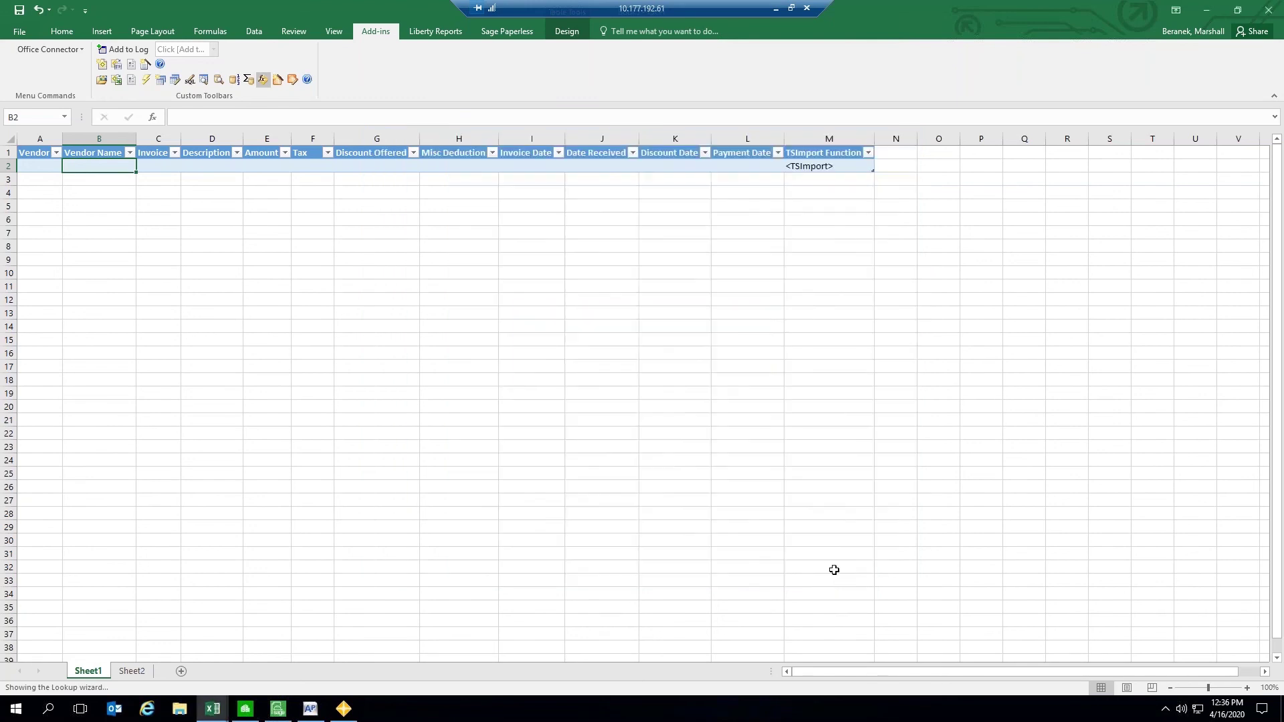
Step: Choose vendor 100 in A2, check the lookup in B2, and fit the Vendor Name column to its contents
{"action": "left_click", "coordinate": [49, 164]}
{"action": "left_click", "coordinate": [68, 167]}
{"action": "left_click", "coordinate": [37, 180]}
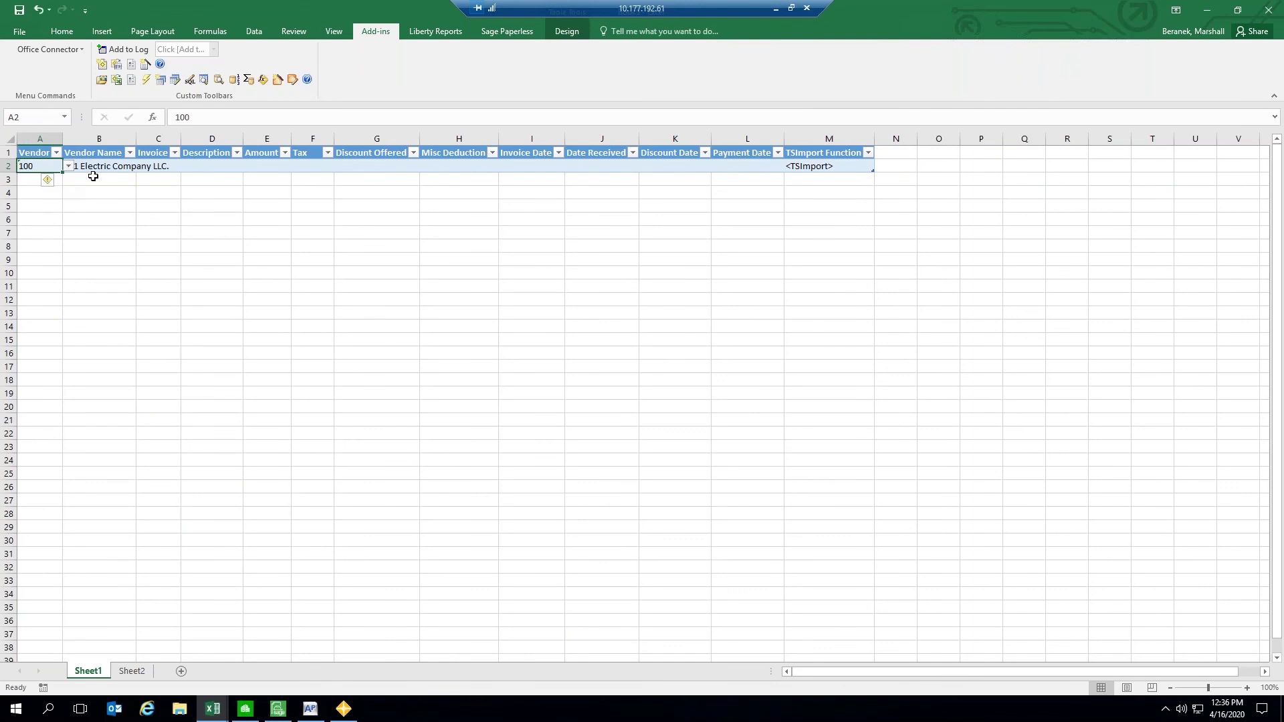
{"action": "left_click", "coordinate": [85, 167]}
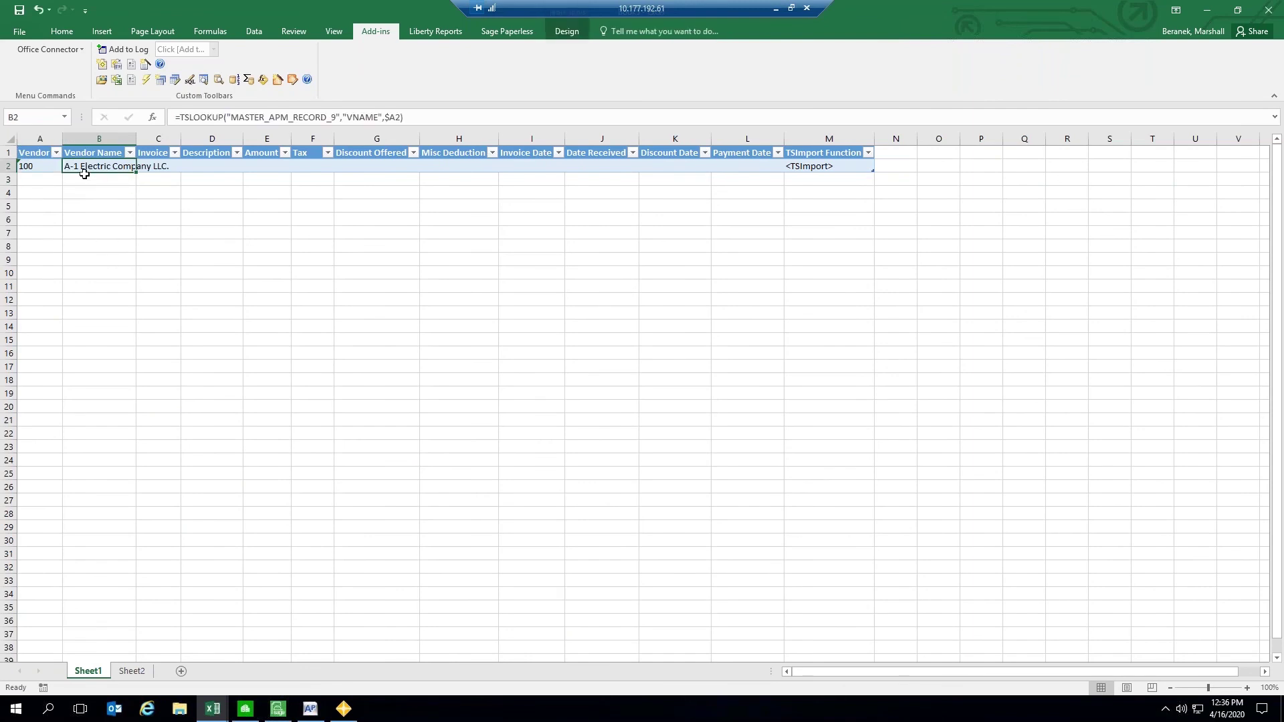
{"action": "left_click", "coordinate": [120, 180]}
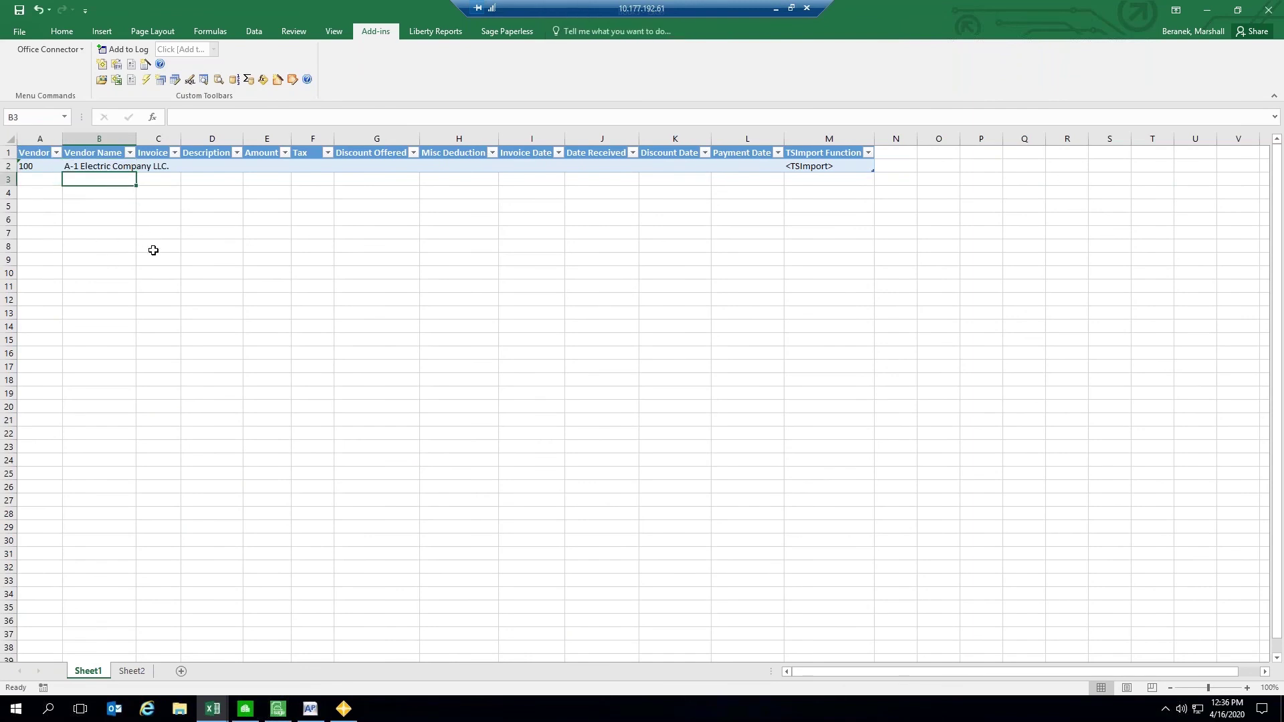
{"action": "double_click", "coordinate": [136, 139]}
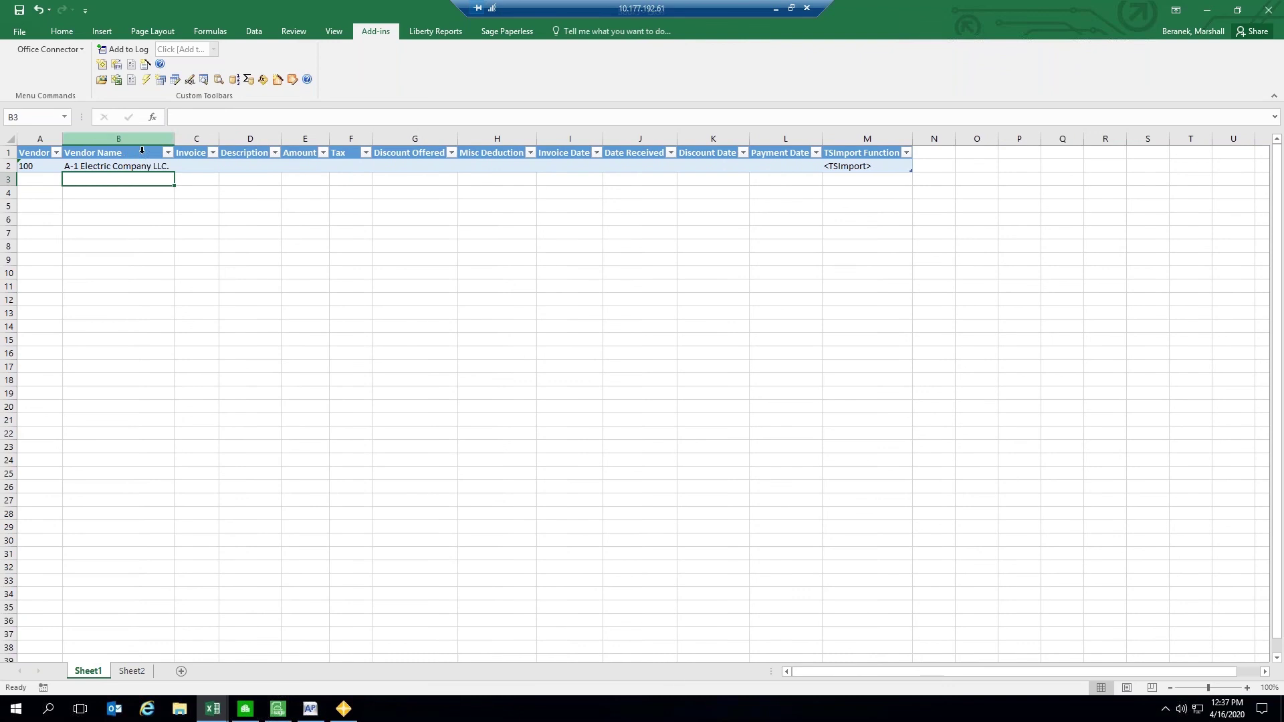
{"action": "left_click", "coordinate": [40, 169]}
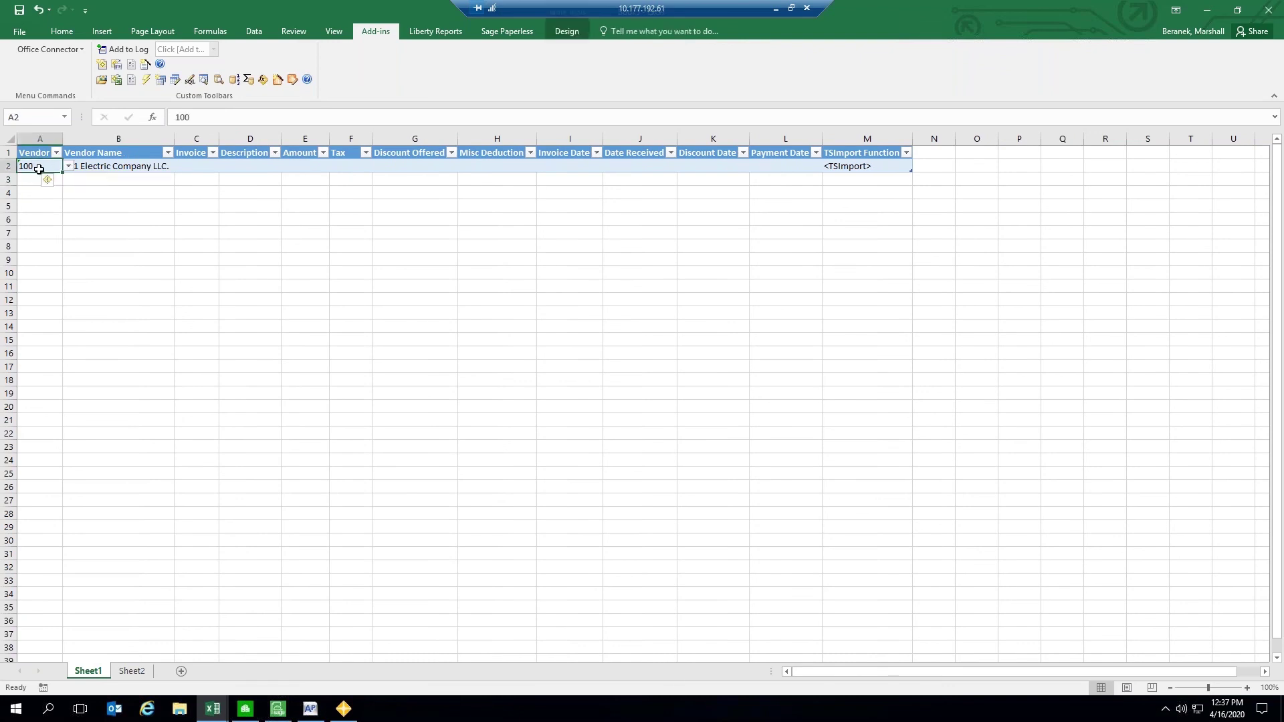
{"action": "left_click", "coordinate": [102, 167]}
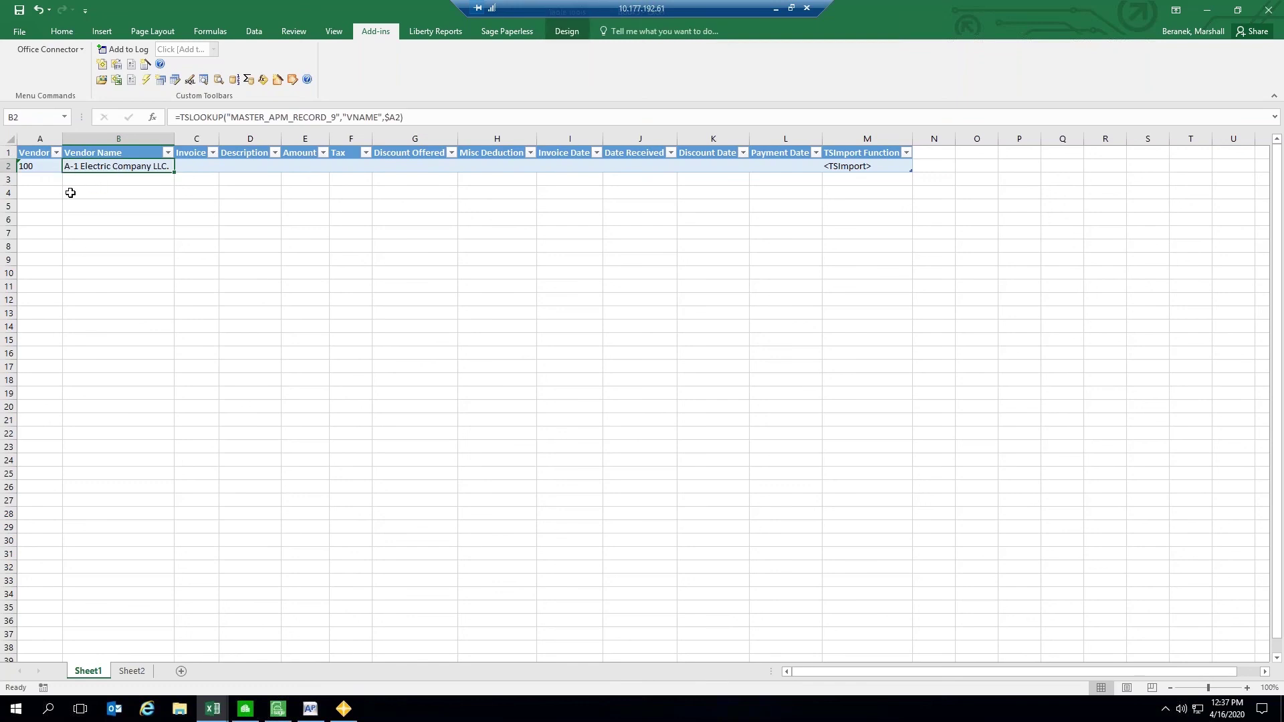
{"action": "left_click", "coordinate": [47, 169]}
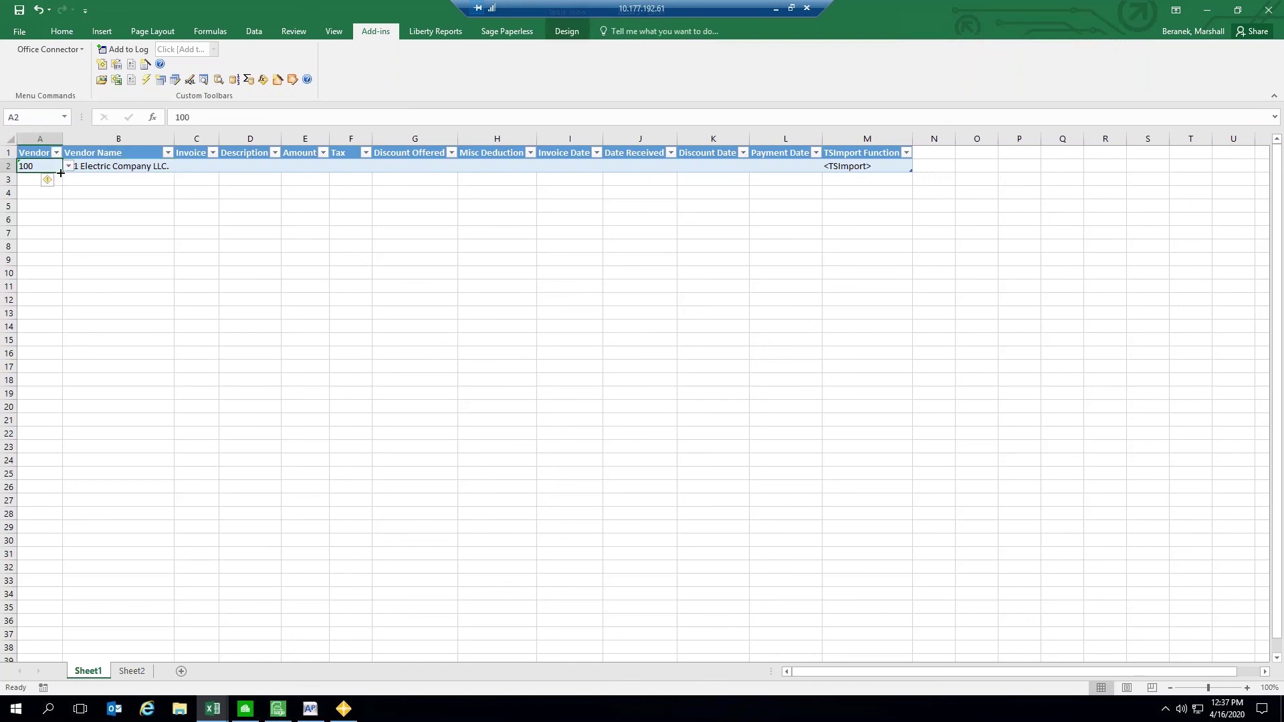
Step: Fill the TSImport function from M2 down through M8 to extend the import table
{"action": "left_click", "coordinate": [897, 167]}
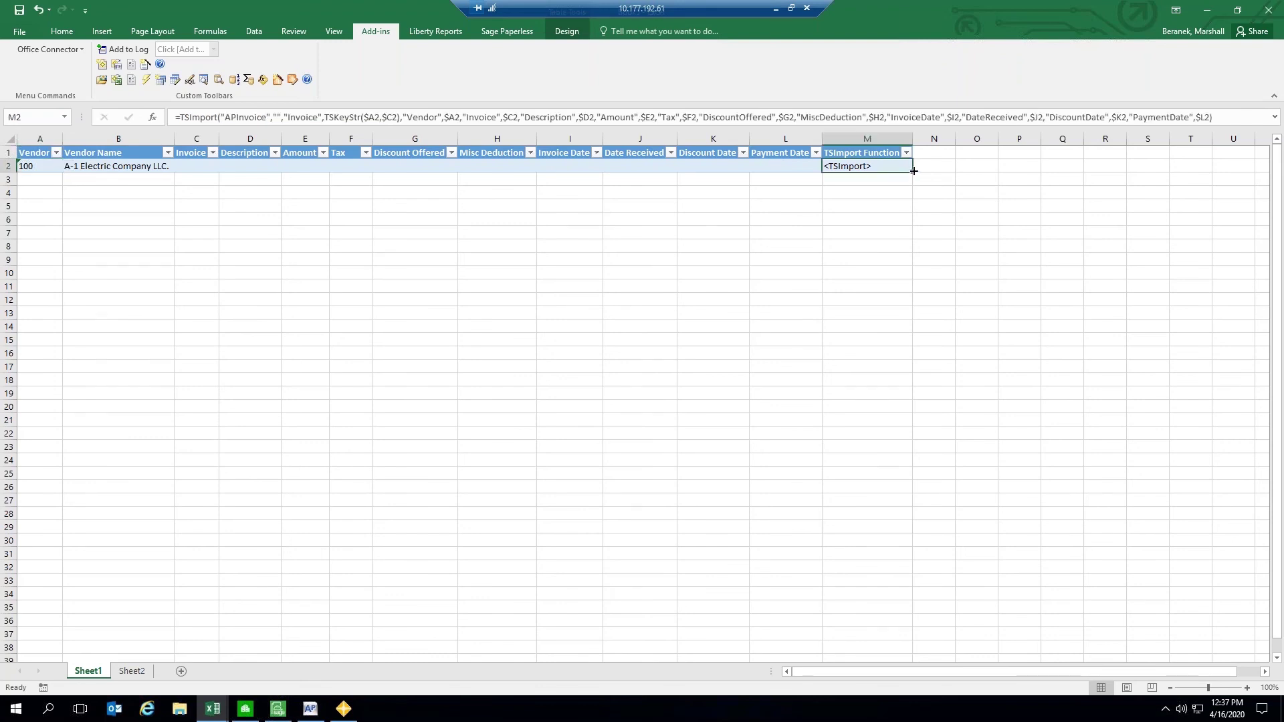
{"action": "left_click_drag", "start_coordinate": [911, 172], "coordinate": [915, 259]}
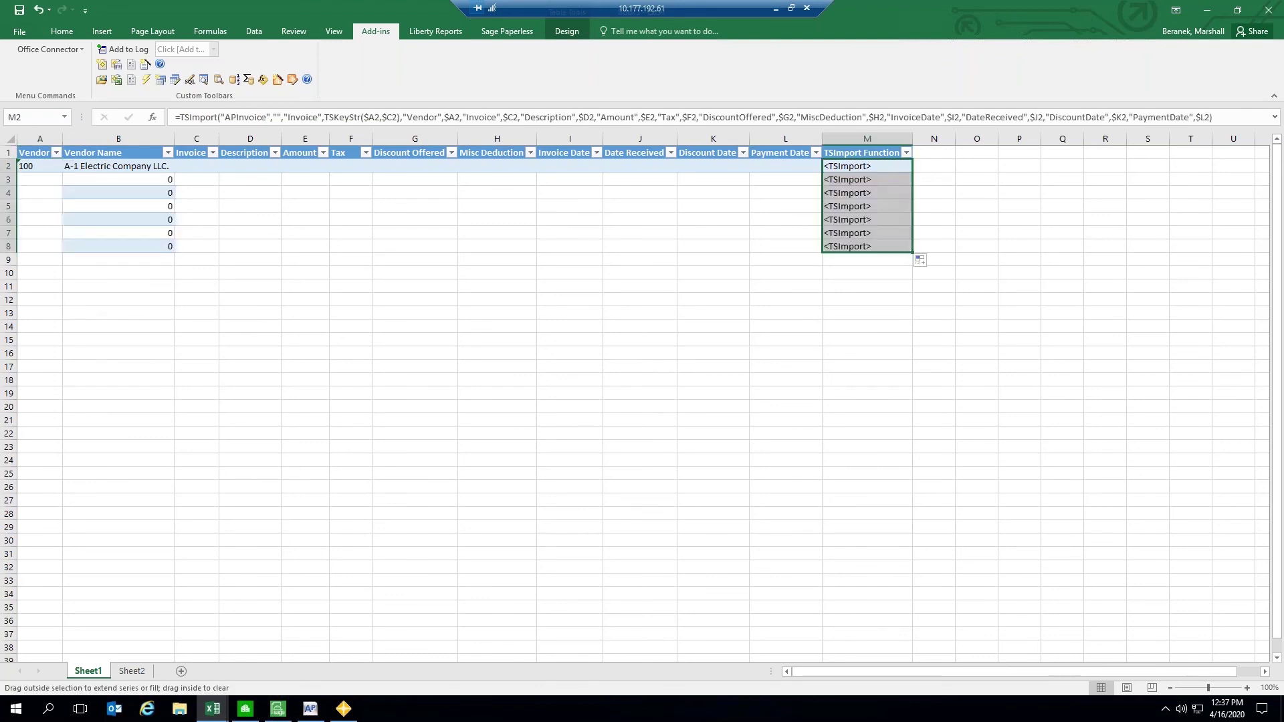
{"action": "left_click", "coordinate": [384, 258]}
Step: Choose vendors 103, 105 and 100 from the dropdowns in A3, A4 and A5
{"action": "left_click", "coordinate": [52, 180]}
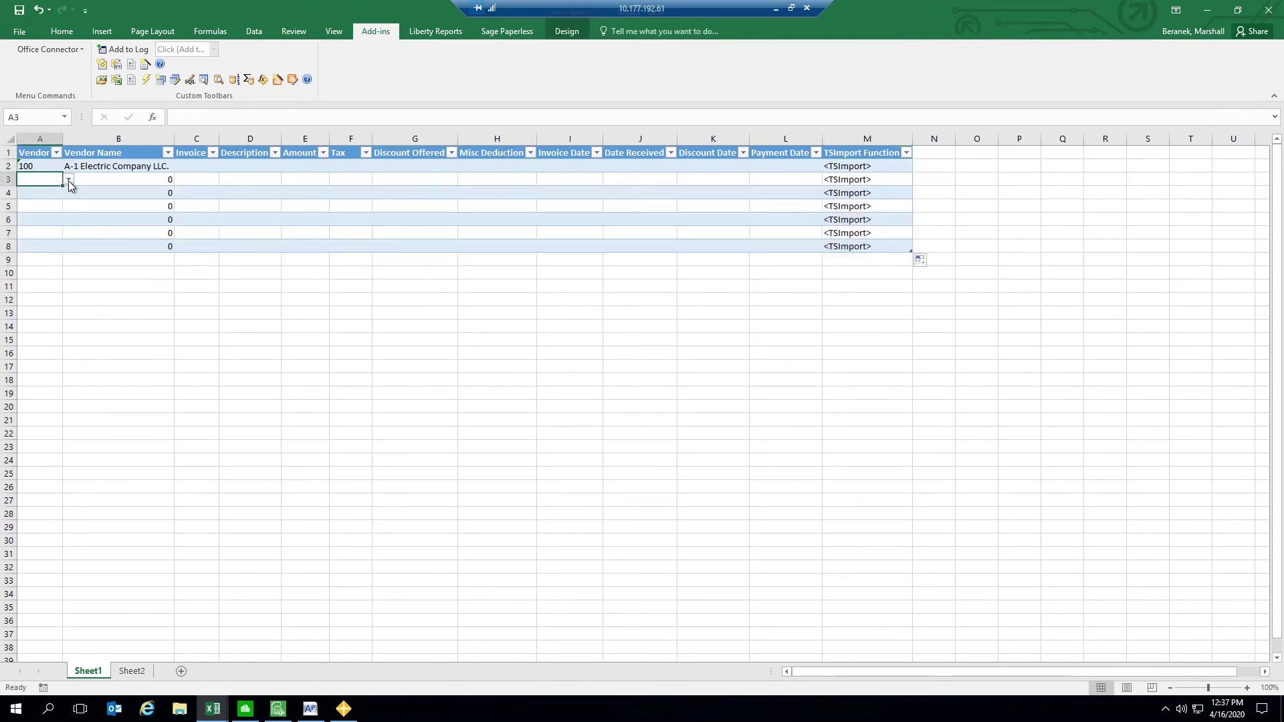
{"action": "left_click", "coordinate": [68, 180]}
{"action": "left_click", "coordinate": [40, 208]}
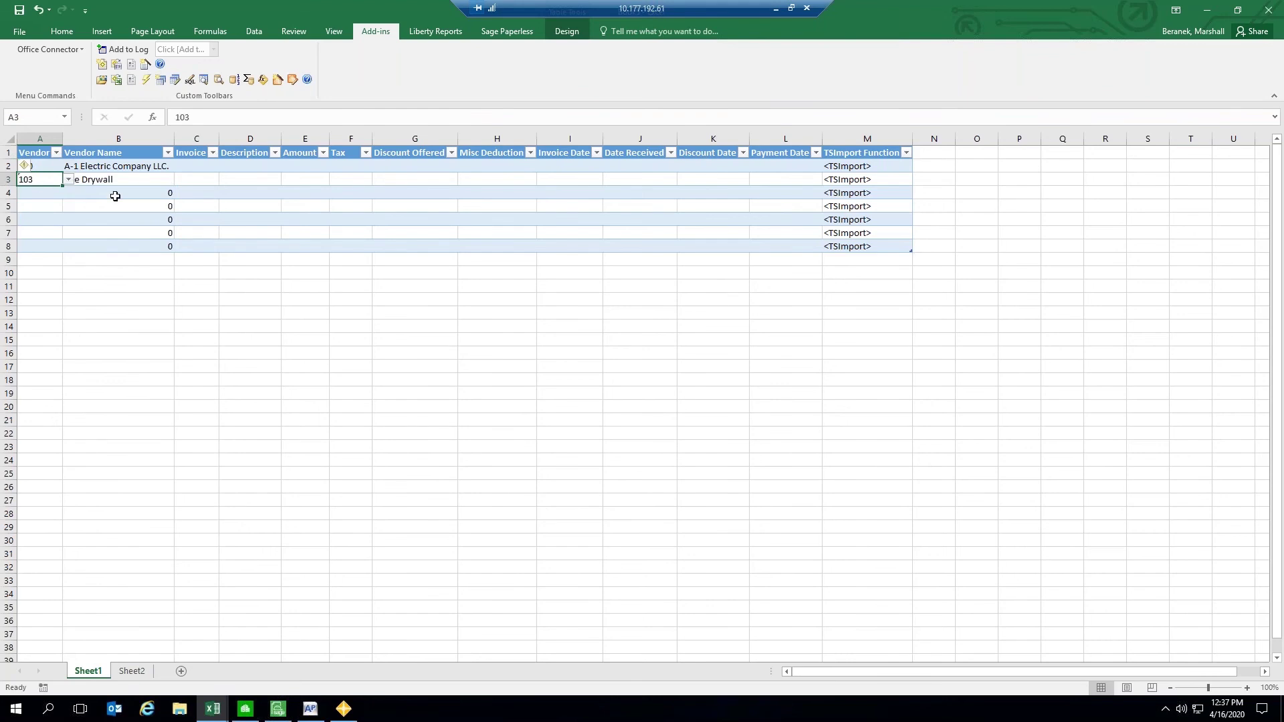
{"action": "left_click_drag", "start_coordinate": [114, 195], "coordinate": [48, 201]}
{"action": "left_click", "coordinate": [41, 193]}
{"action": "left_click", "coordinate": [68, 192]}
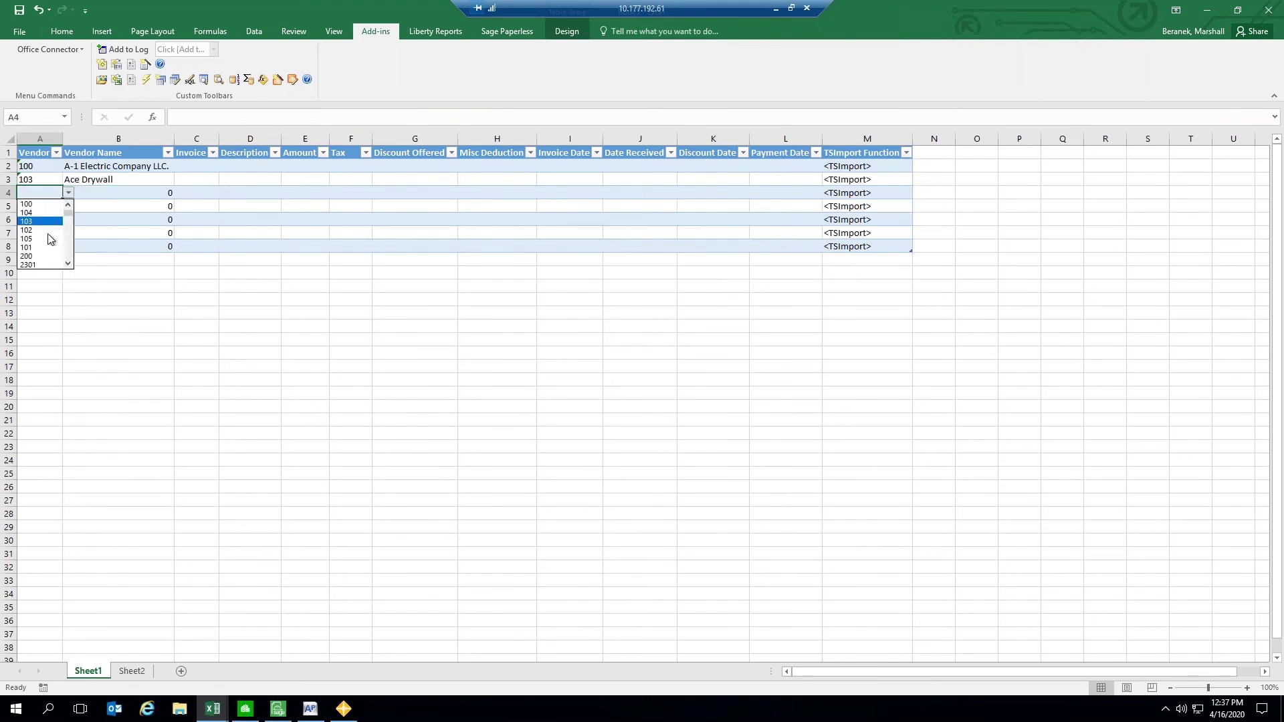
{"action": "left_click", "coordinate": [48, 236]}
{"action": "left_click", "coordinate": [46, 209]}
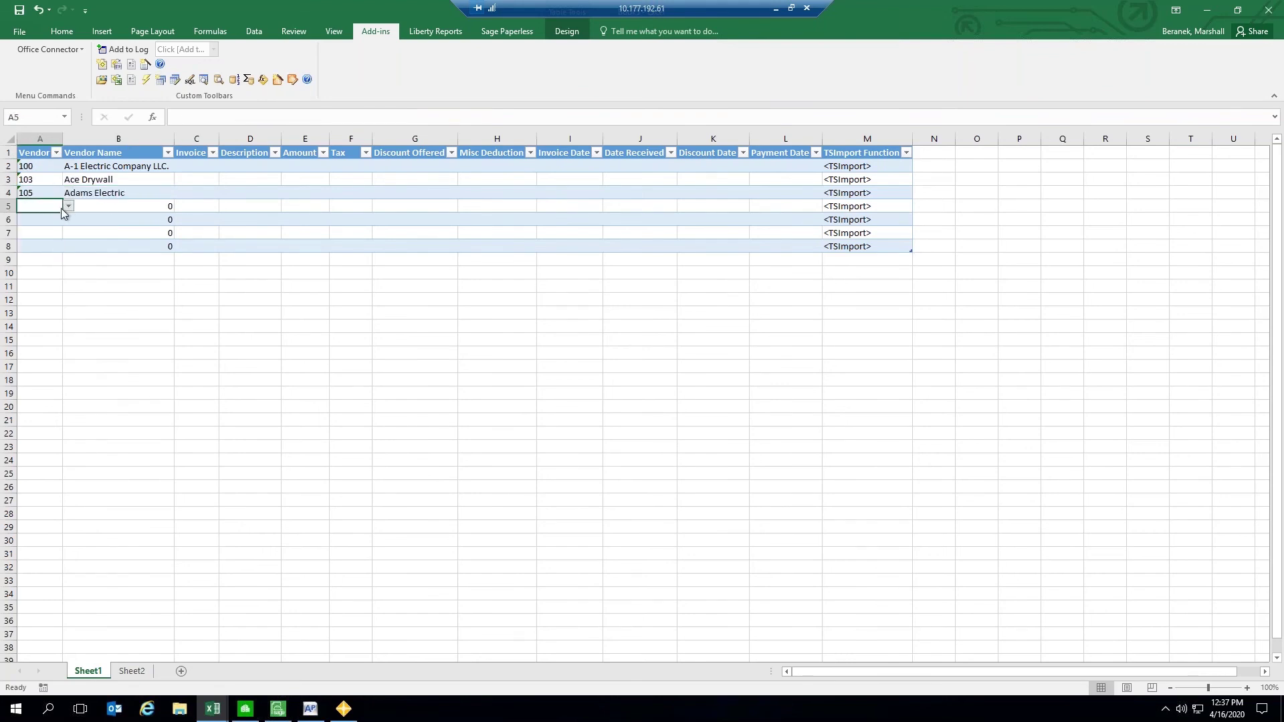
{"action": "left_click", "coordinate": [69, 206]}
{"action": "left_click", "coordinate": [37, 217]}
Step: Review the import columns from Invoice to Payment Date and the TSImport Function column
{"action": "left_click_drag", "start_coordinate": [196, 139], "coordinate": [759, 139]}
{"action": "left_click", "coordinate": [758, 181]}
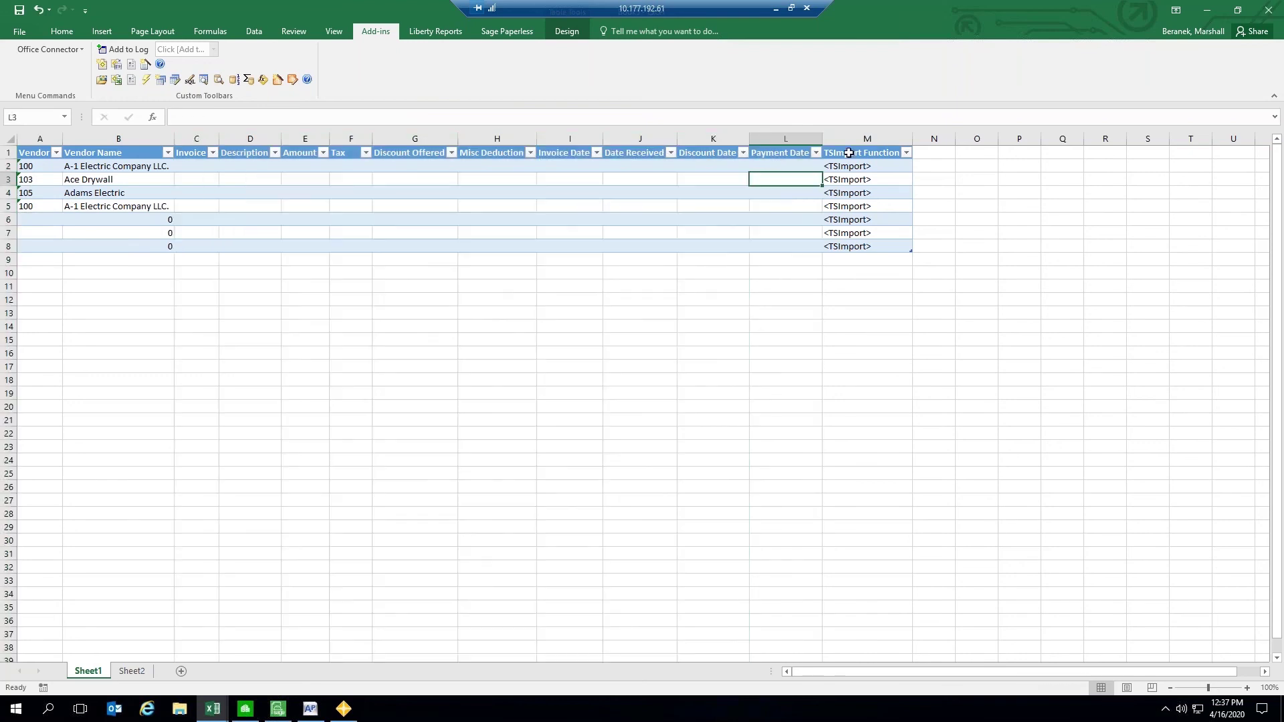
{"action": "left_click", "coordinate": [867, 138]}
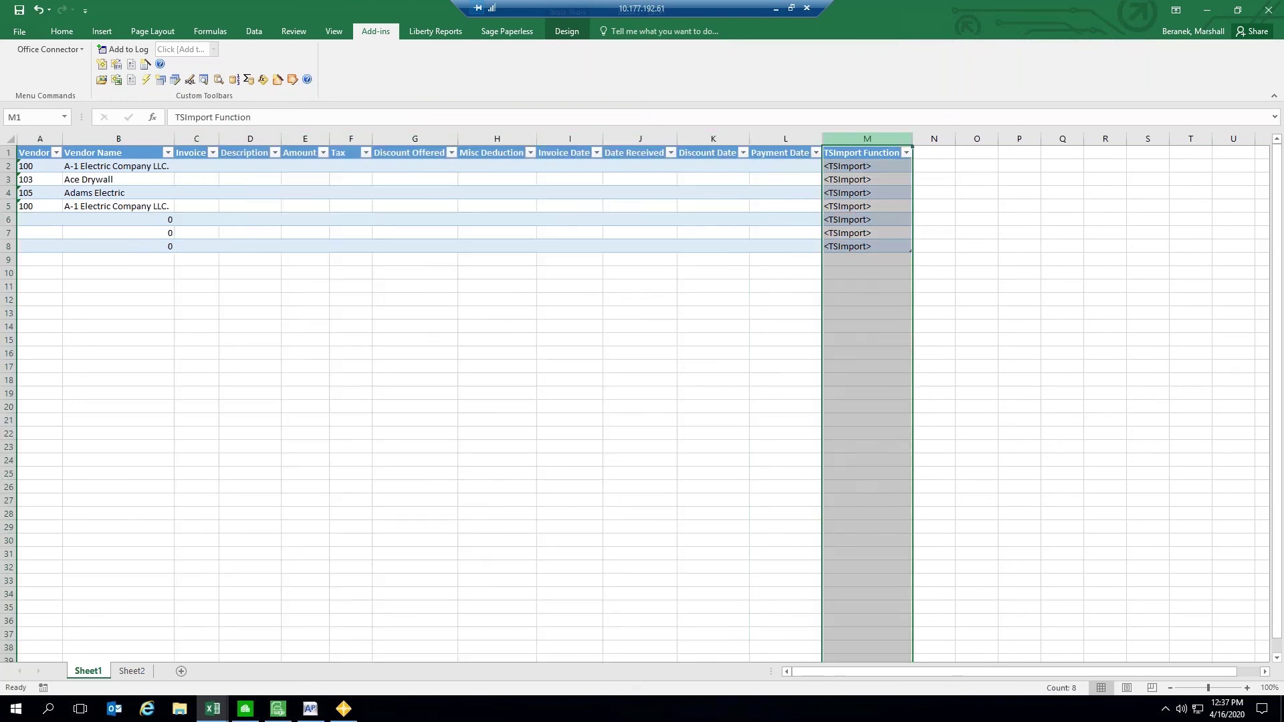
Step: Minimize the workbook, open the JCMWTran text file from the desktop, examine its comma-separated import records, and close it
{"action": "left_click", "coordinate": [1208, 11]}
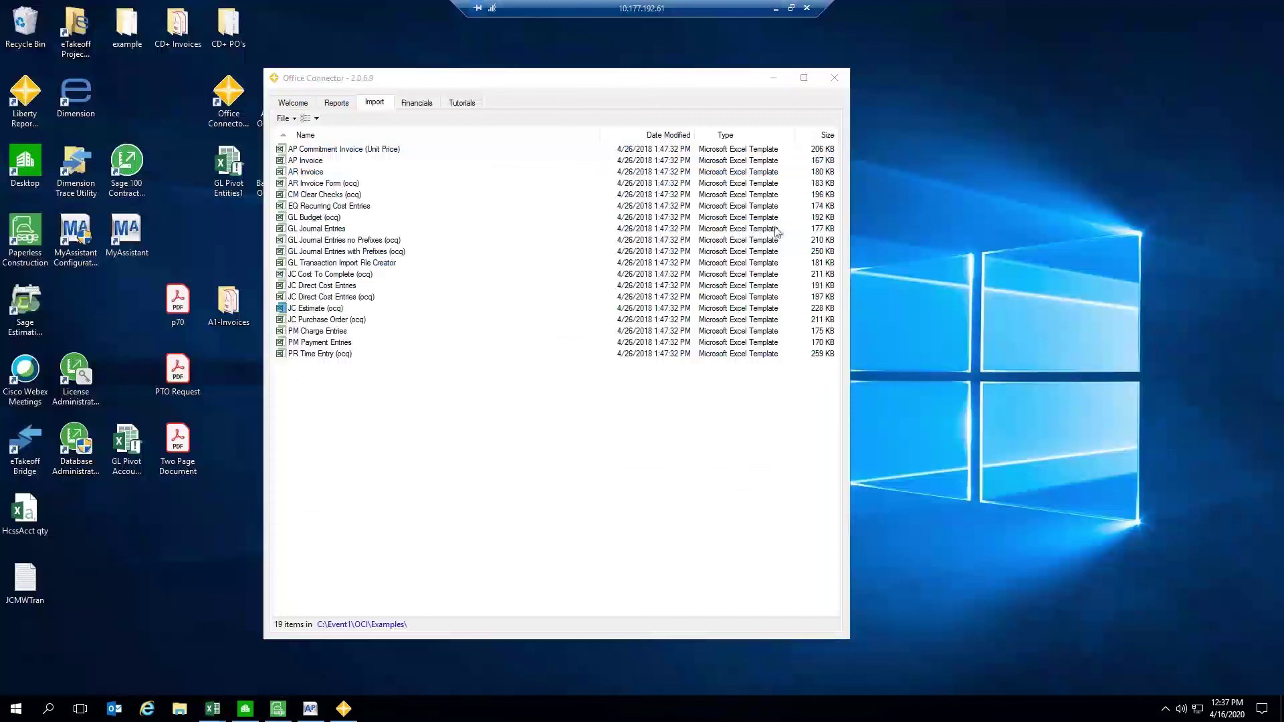
{"action": "double_click", "coordinate": [20, 587]}
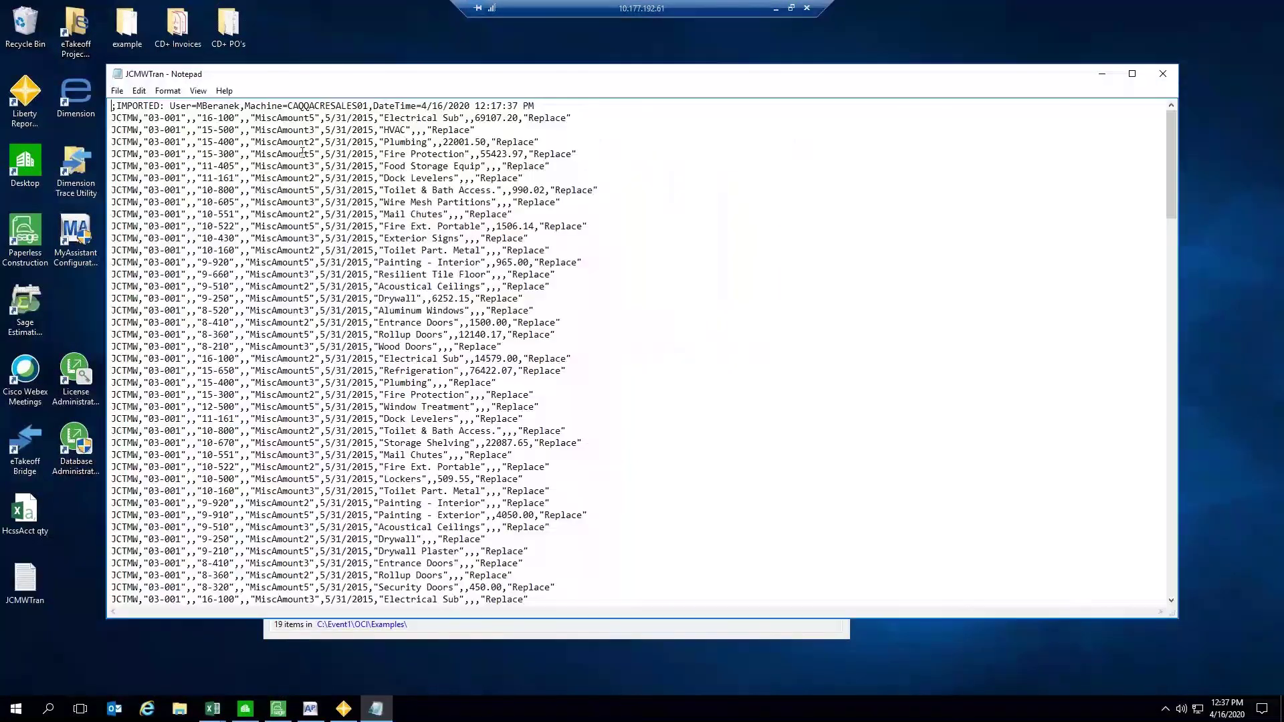
{"action": "left_click_drag", "start_coordinate": [303, 154], "coordinate": [497, 491]}
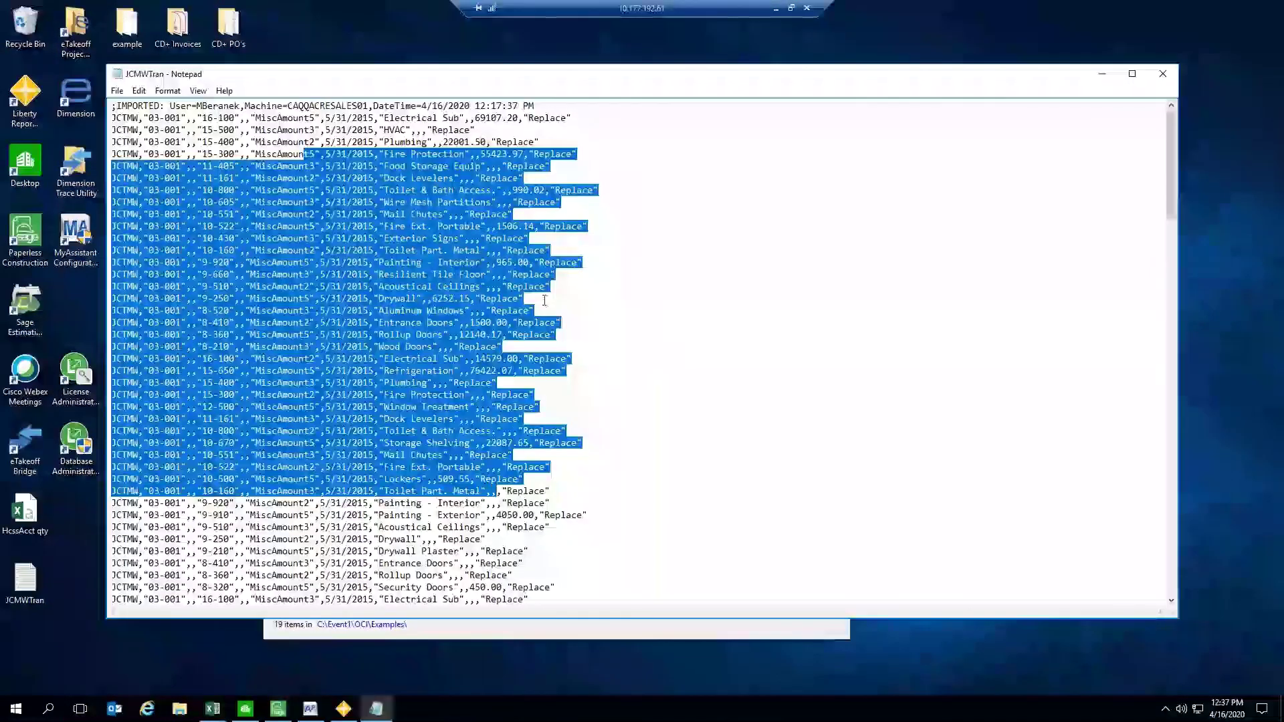
{"action": "left_click", "coordinate": [213, 142]}
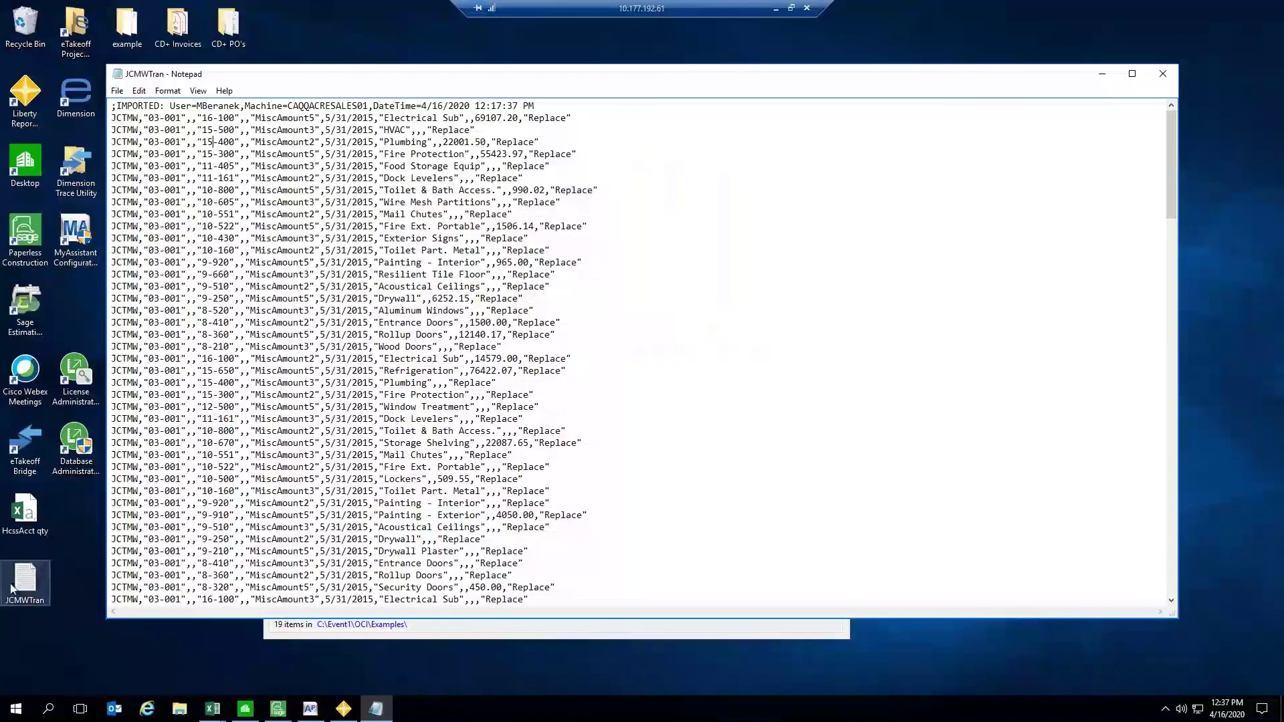
{"action": "scroll", "coordinate": [316, 409], "scroll_direction": "down", "scroll_amount": 7}
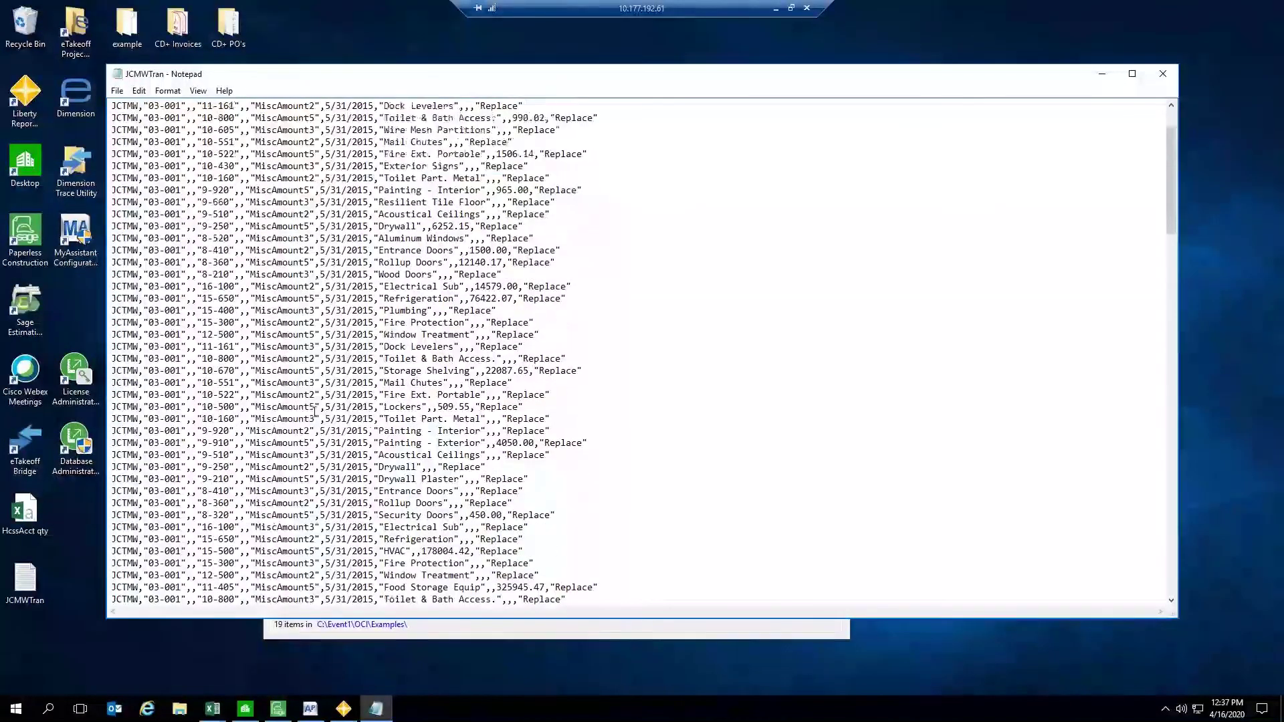
{"action": "scroll", "coordinate": [317, 410], "scroll_direction": "down", "scroll_amount": 2}
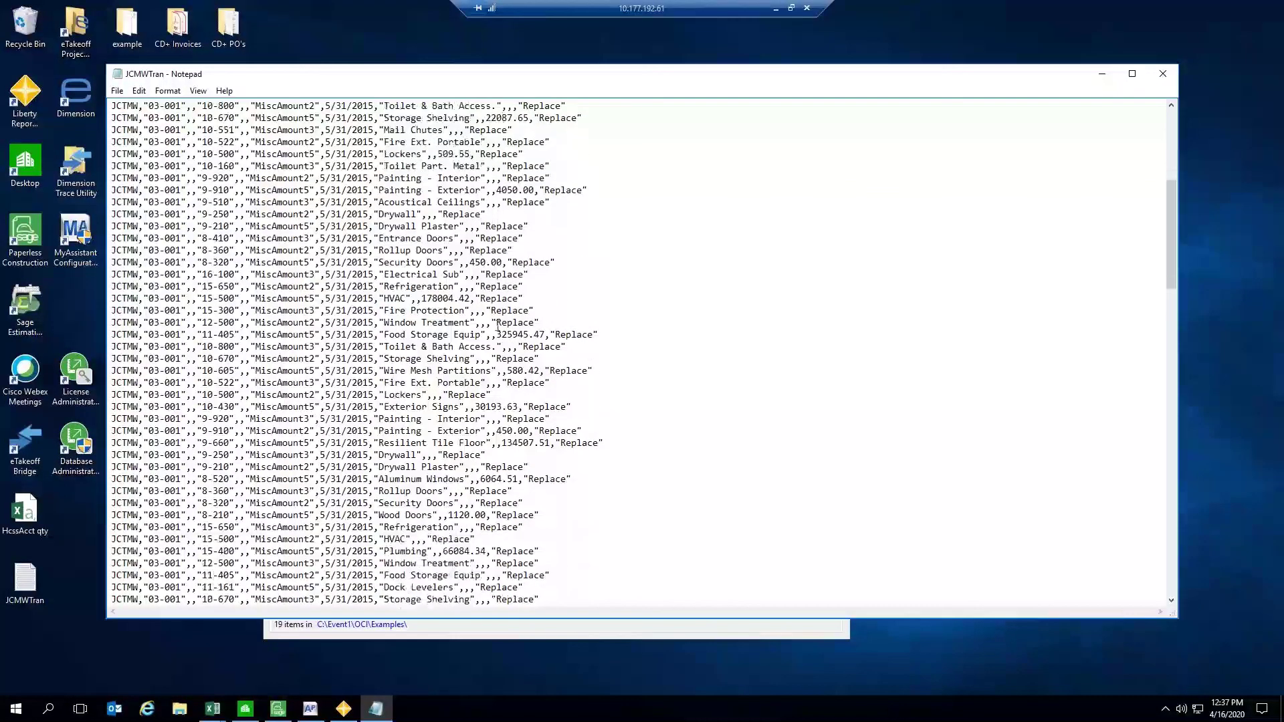
{"action": "left_click", "coordinate": [1163, 74]}
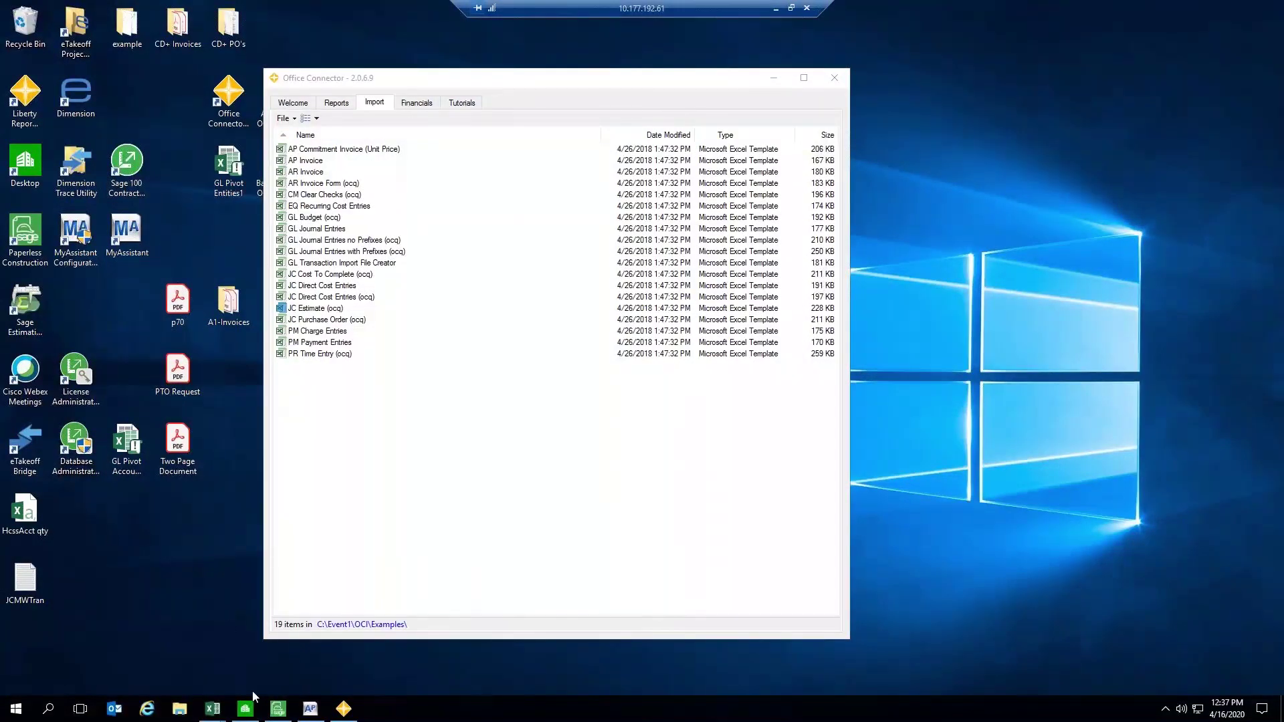
Step: Switch back to the Book5 workbook in Excel and return to the invoice import grid
{"action": "mouse_move", "coordinate": [212, 708]}
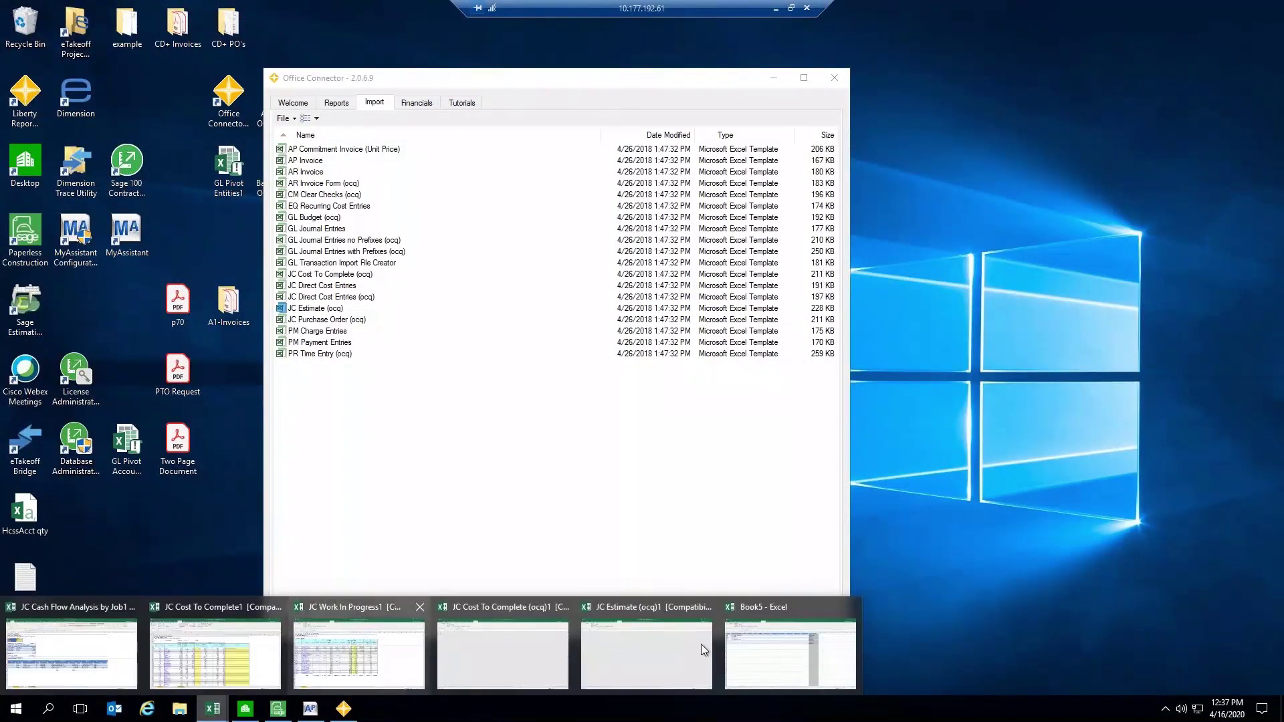
{"action": "left_click", "coordinate": [808, 657]}
{"action": "left_click", "coordinate": [395, 214]}
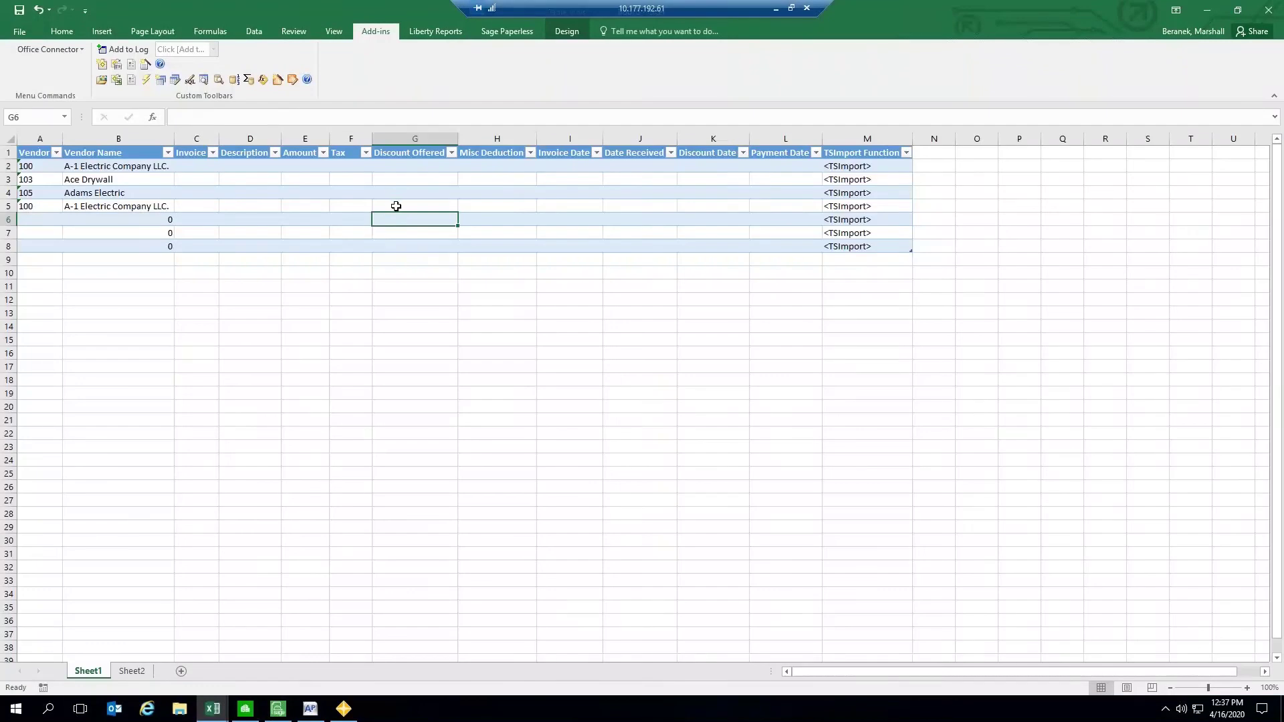
{"action": "left_click", "coordinate": [396, 206]}
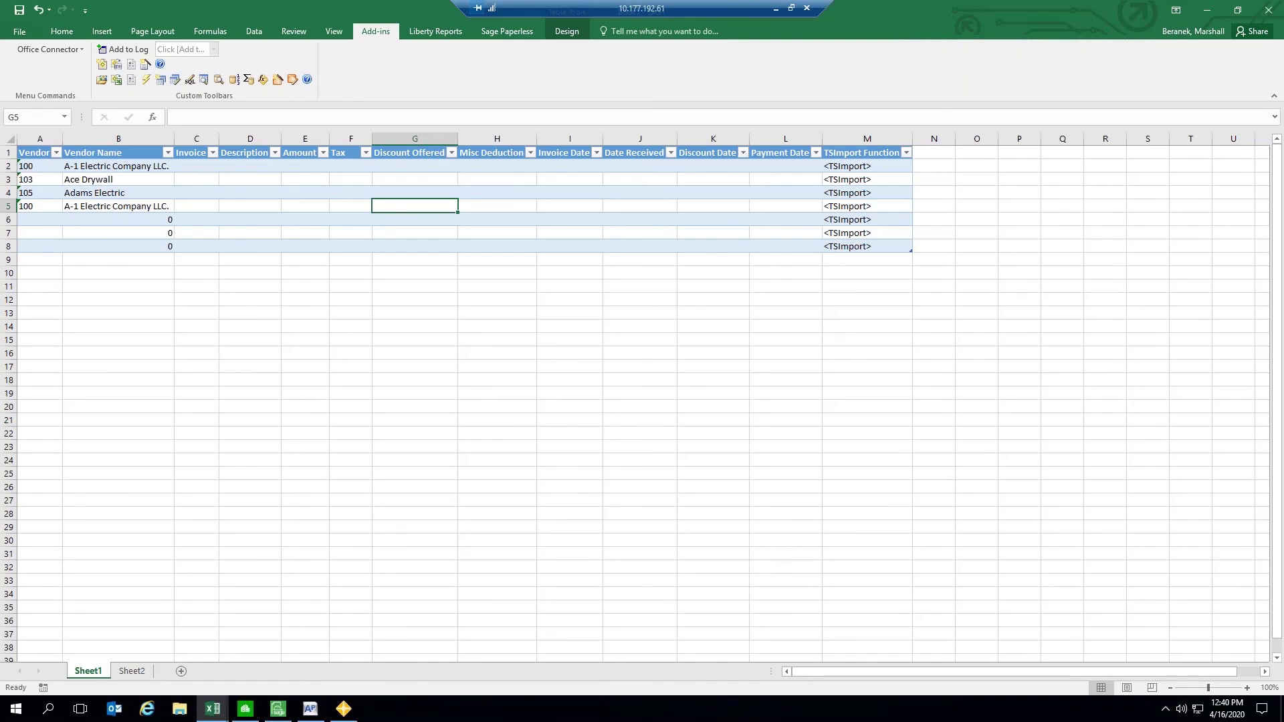
Step: Switch to the Office Connector window with the import template list and clear the template selection
{"action": "left_click", "coordinate": [343, 709]}
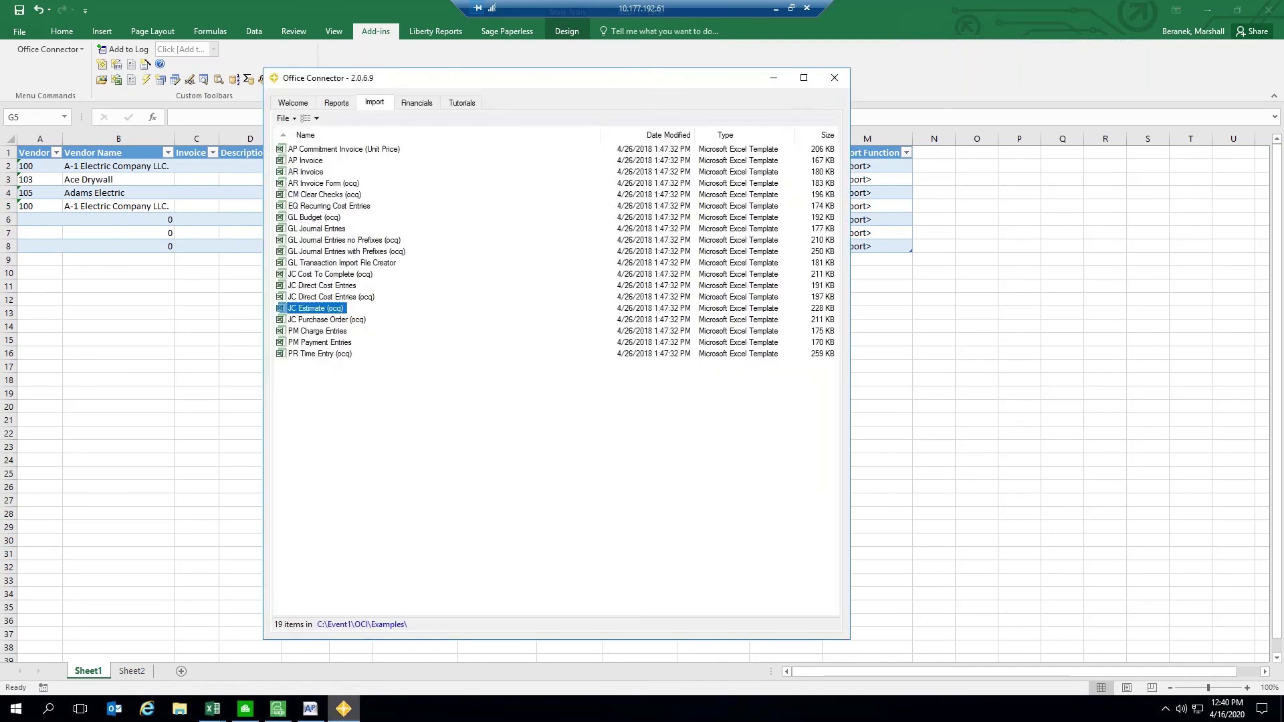
{"action": "left_click", "coordinate": [379, 554]}
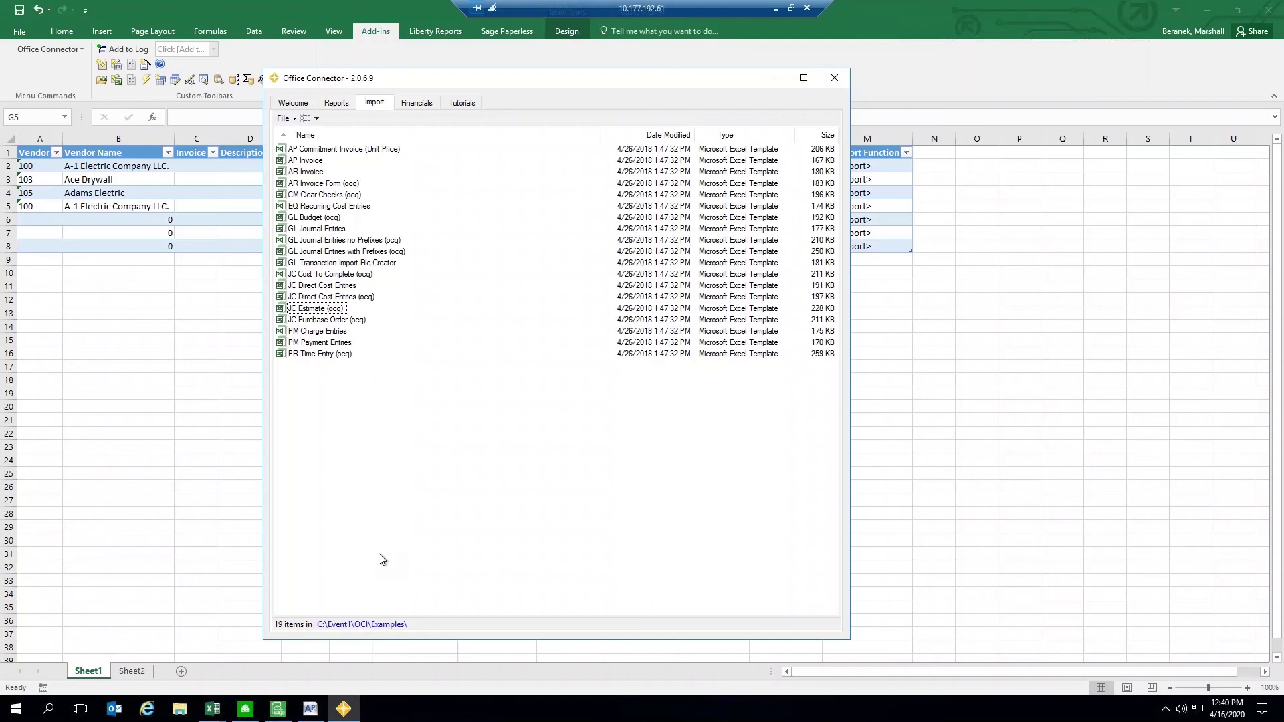